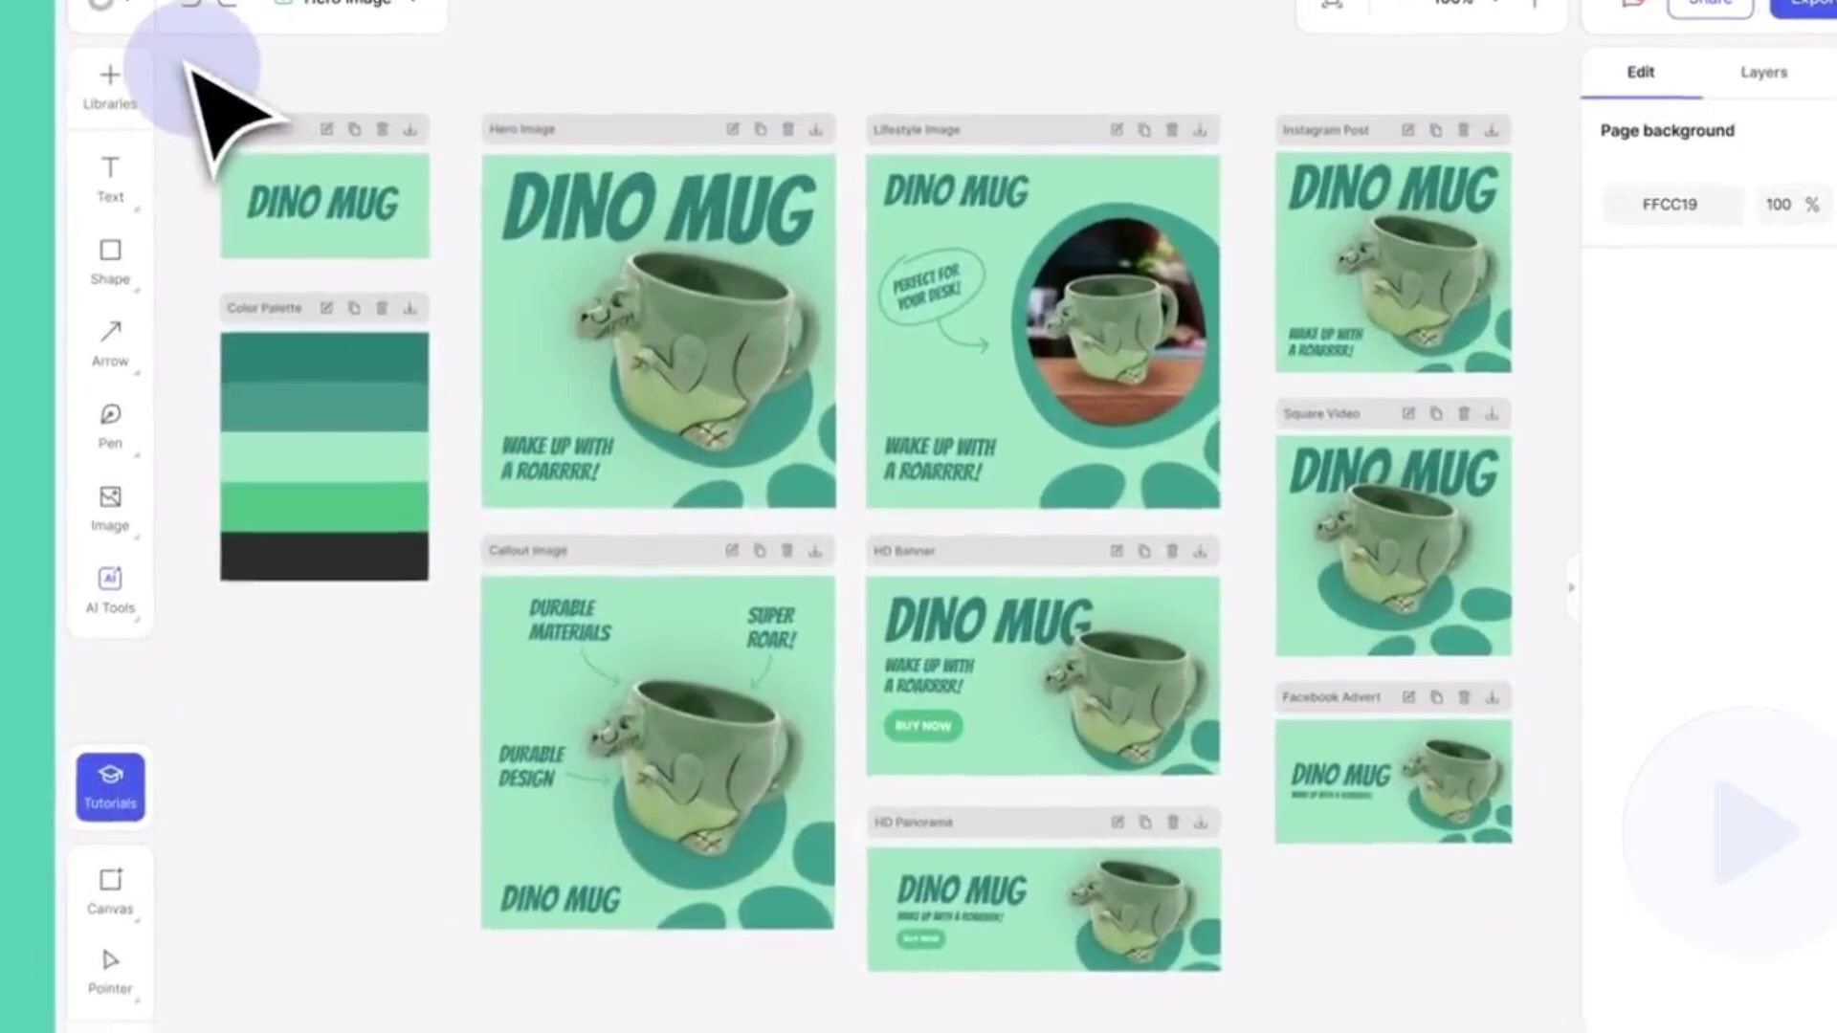
Open the Glorify pricing page and scroll down to the plans
{"action": "left_click_drag", "start_coordinate": [345, 127], "coordinate": [1339, 758]}
{"action": "left_click", "coordinate": [1690, 267]}
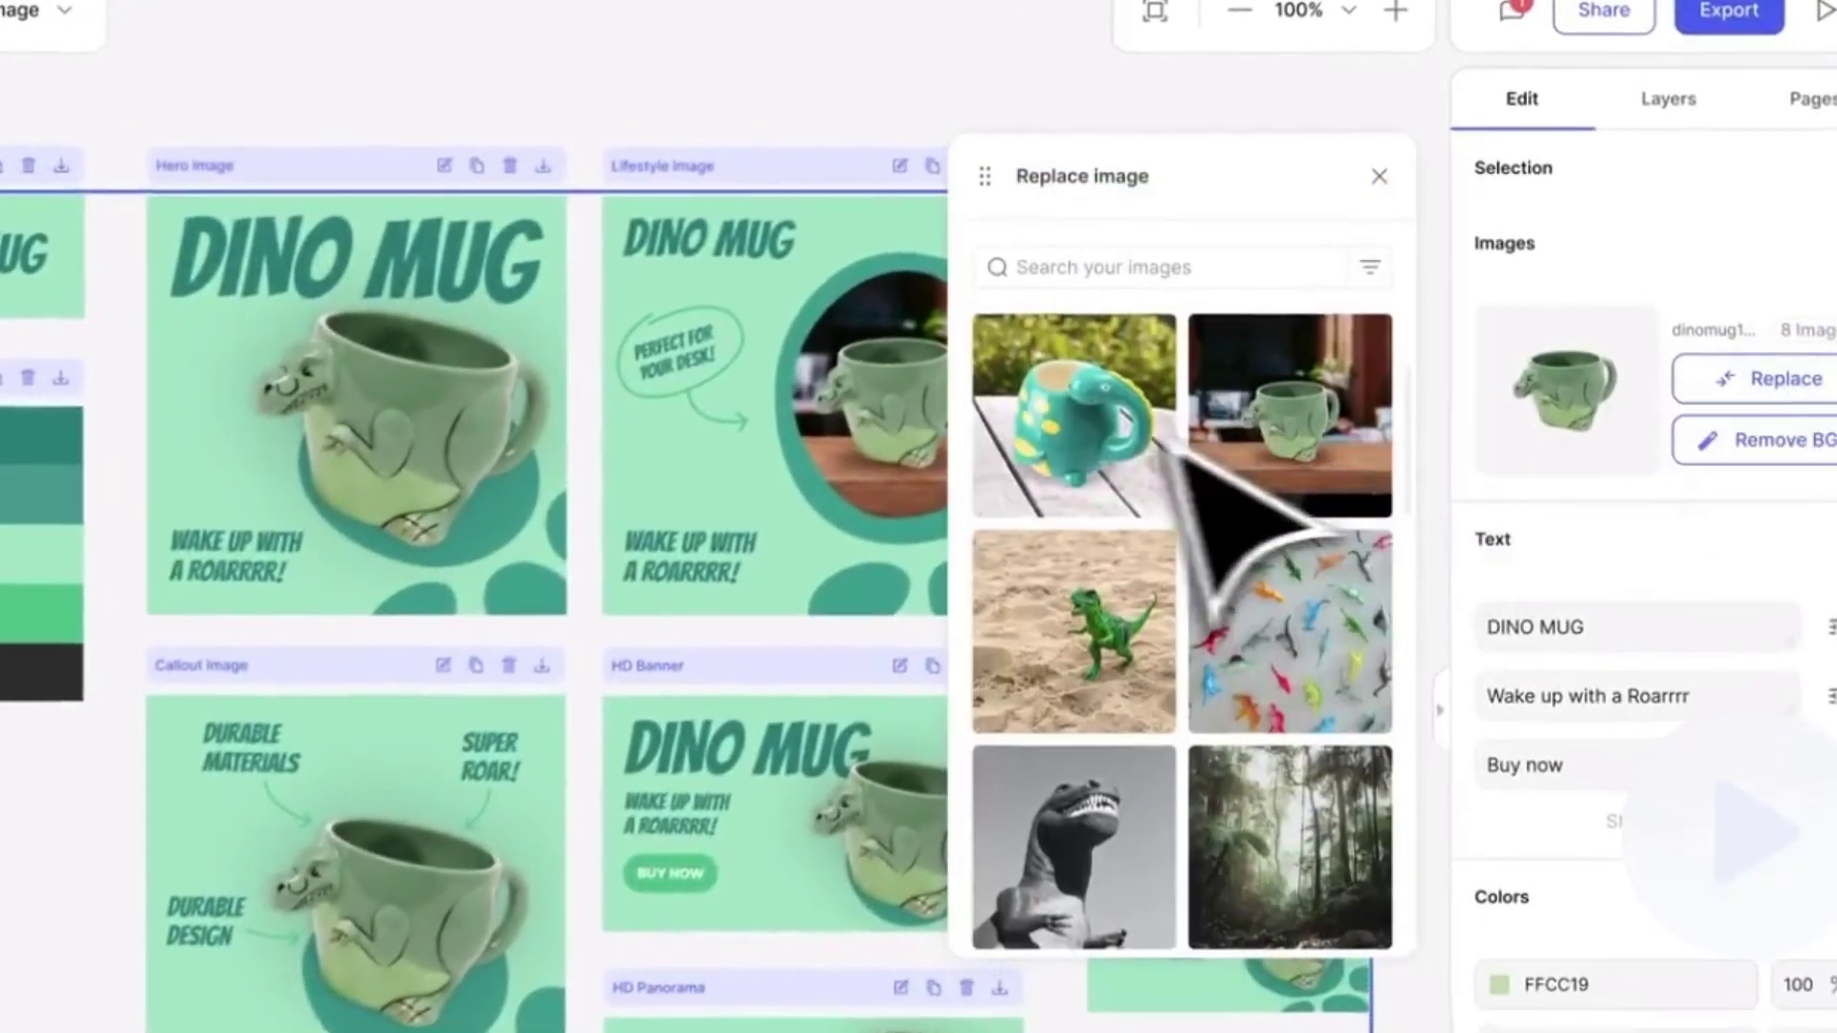
{"action": "left_click", "coordinate": [1143, 407]}
{"action": "left_click", "coordinate": [1693, 393]}
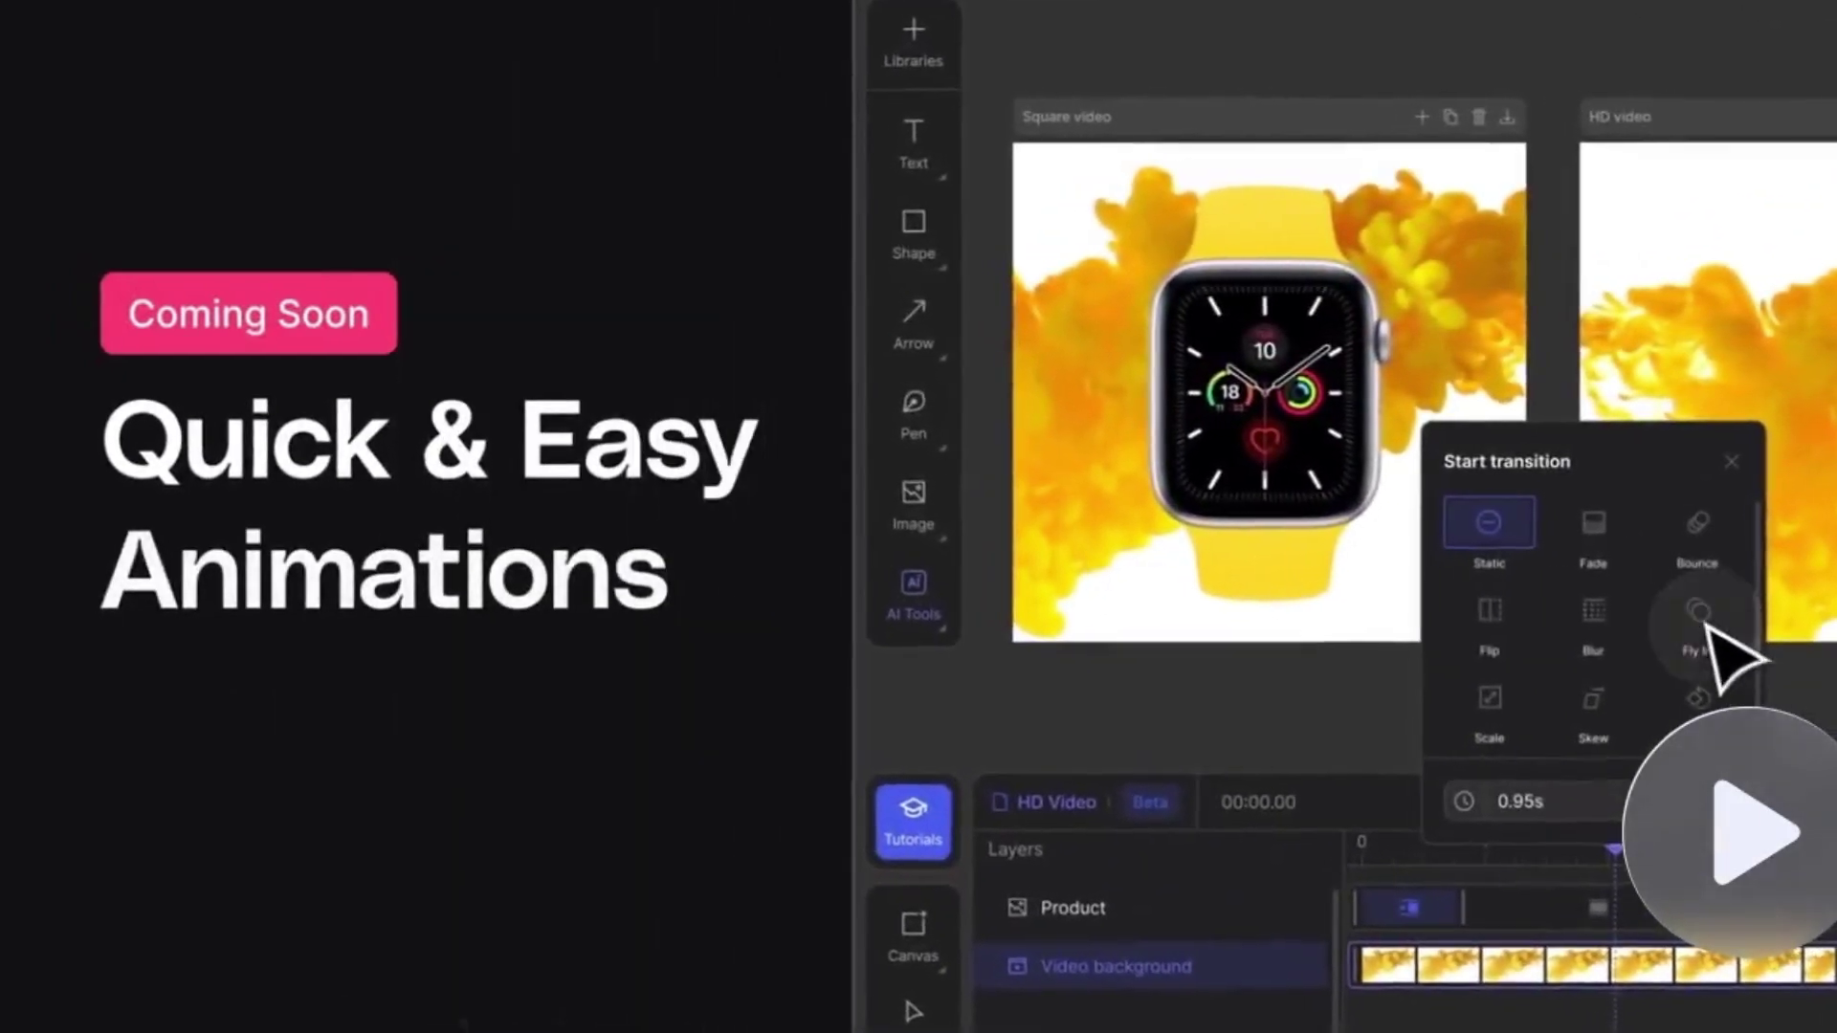
{"action": "left_click", "coordinate": [1707, 627]}
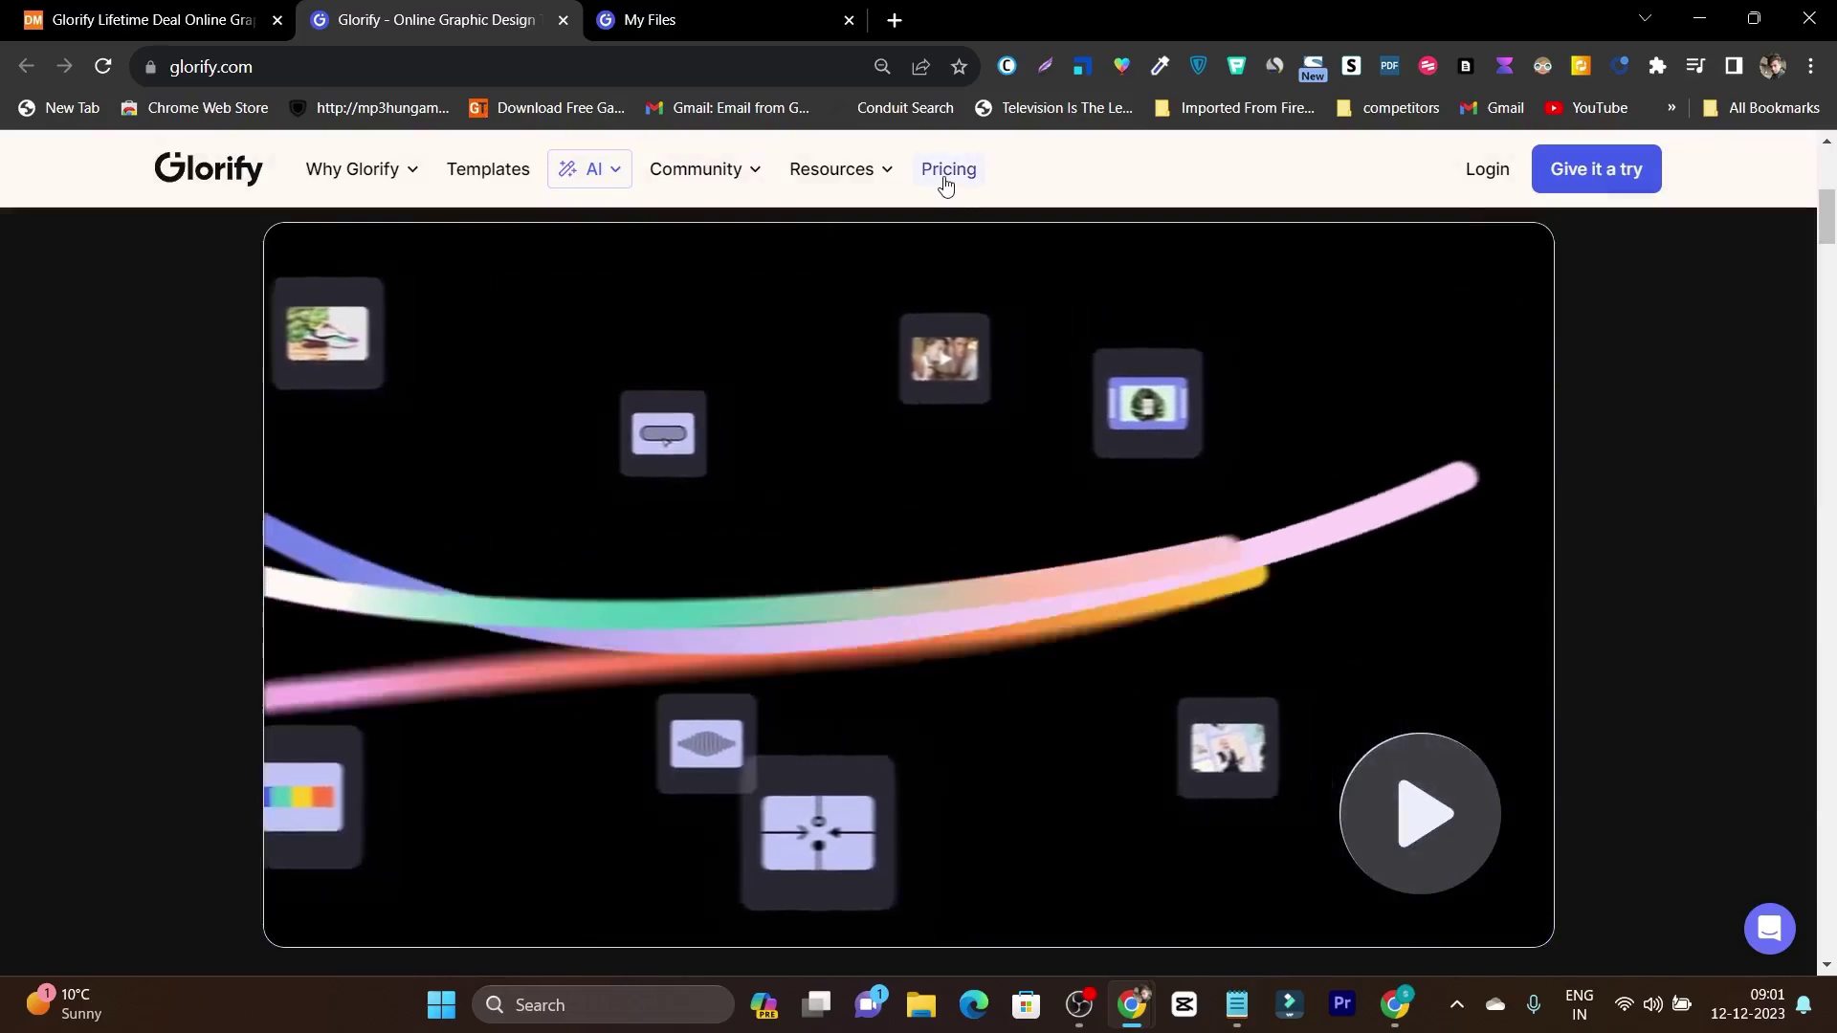
{"action": "left_click", "coordinate": [945, 180]}
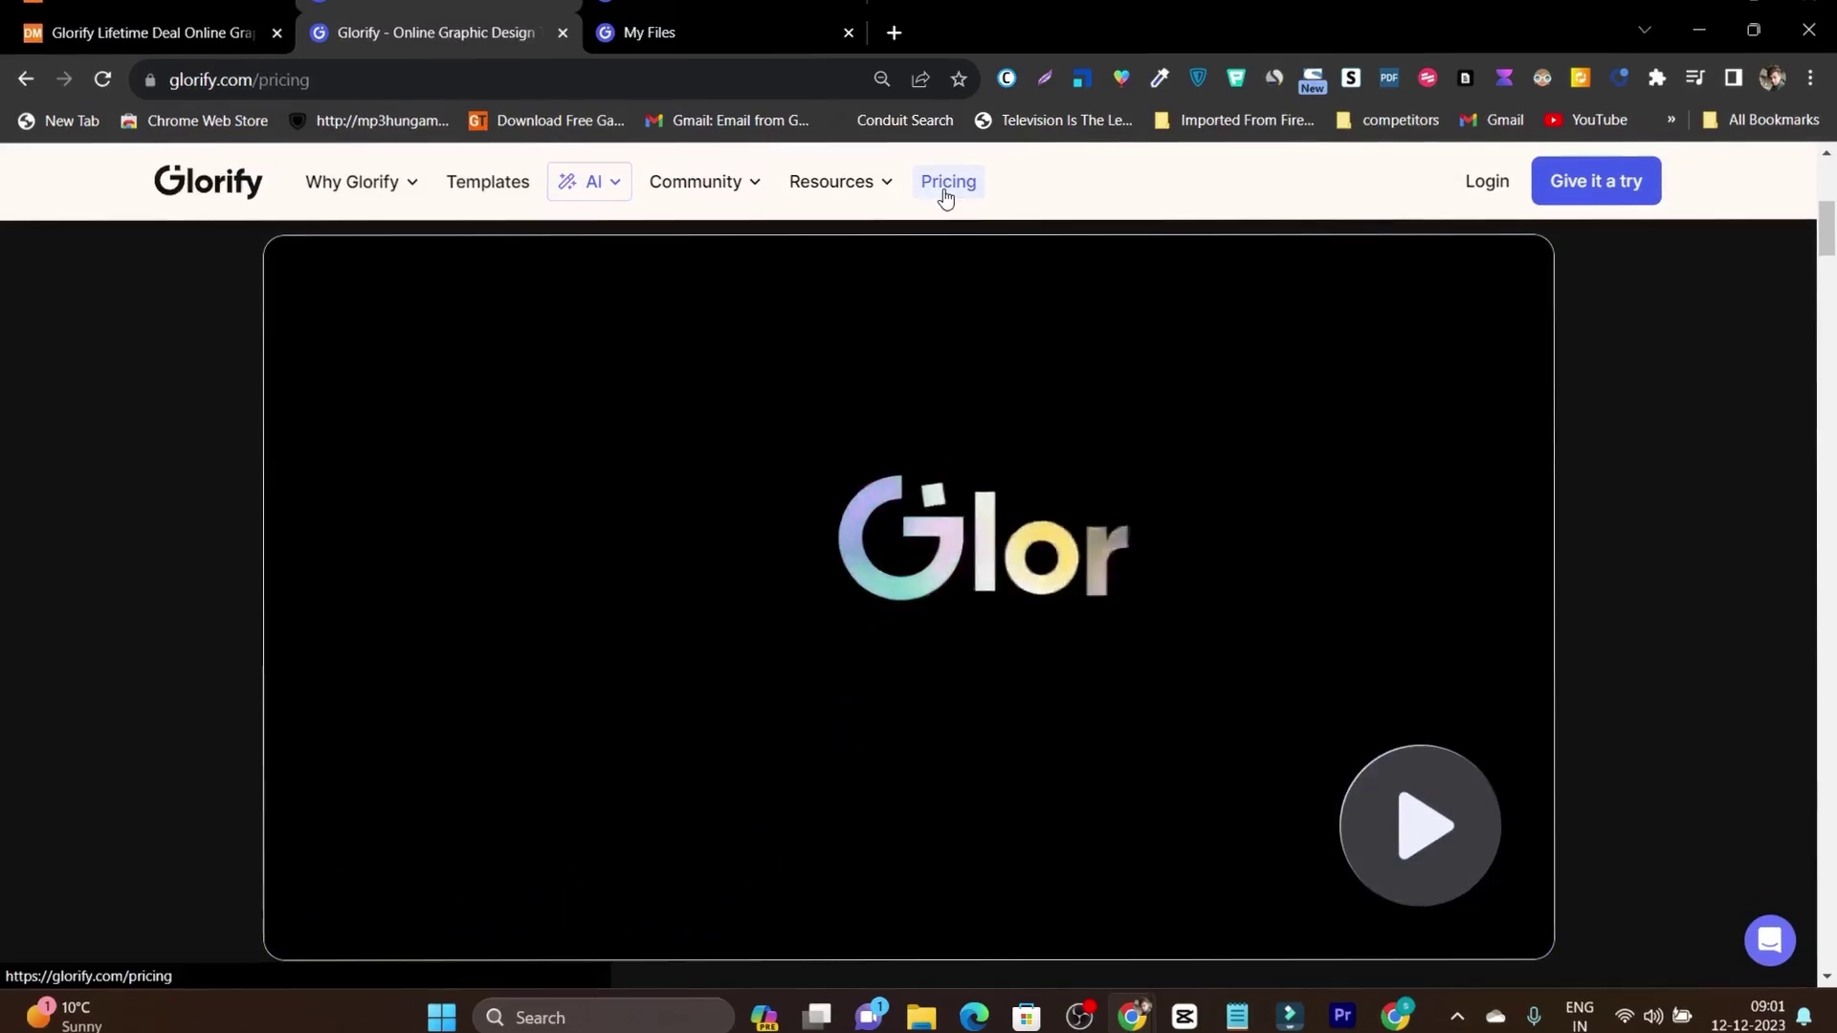
{"action": "scroll", "coordinate": [880, 669], "scroll_direction": "down", "scroll_amount": 1}
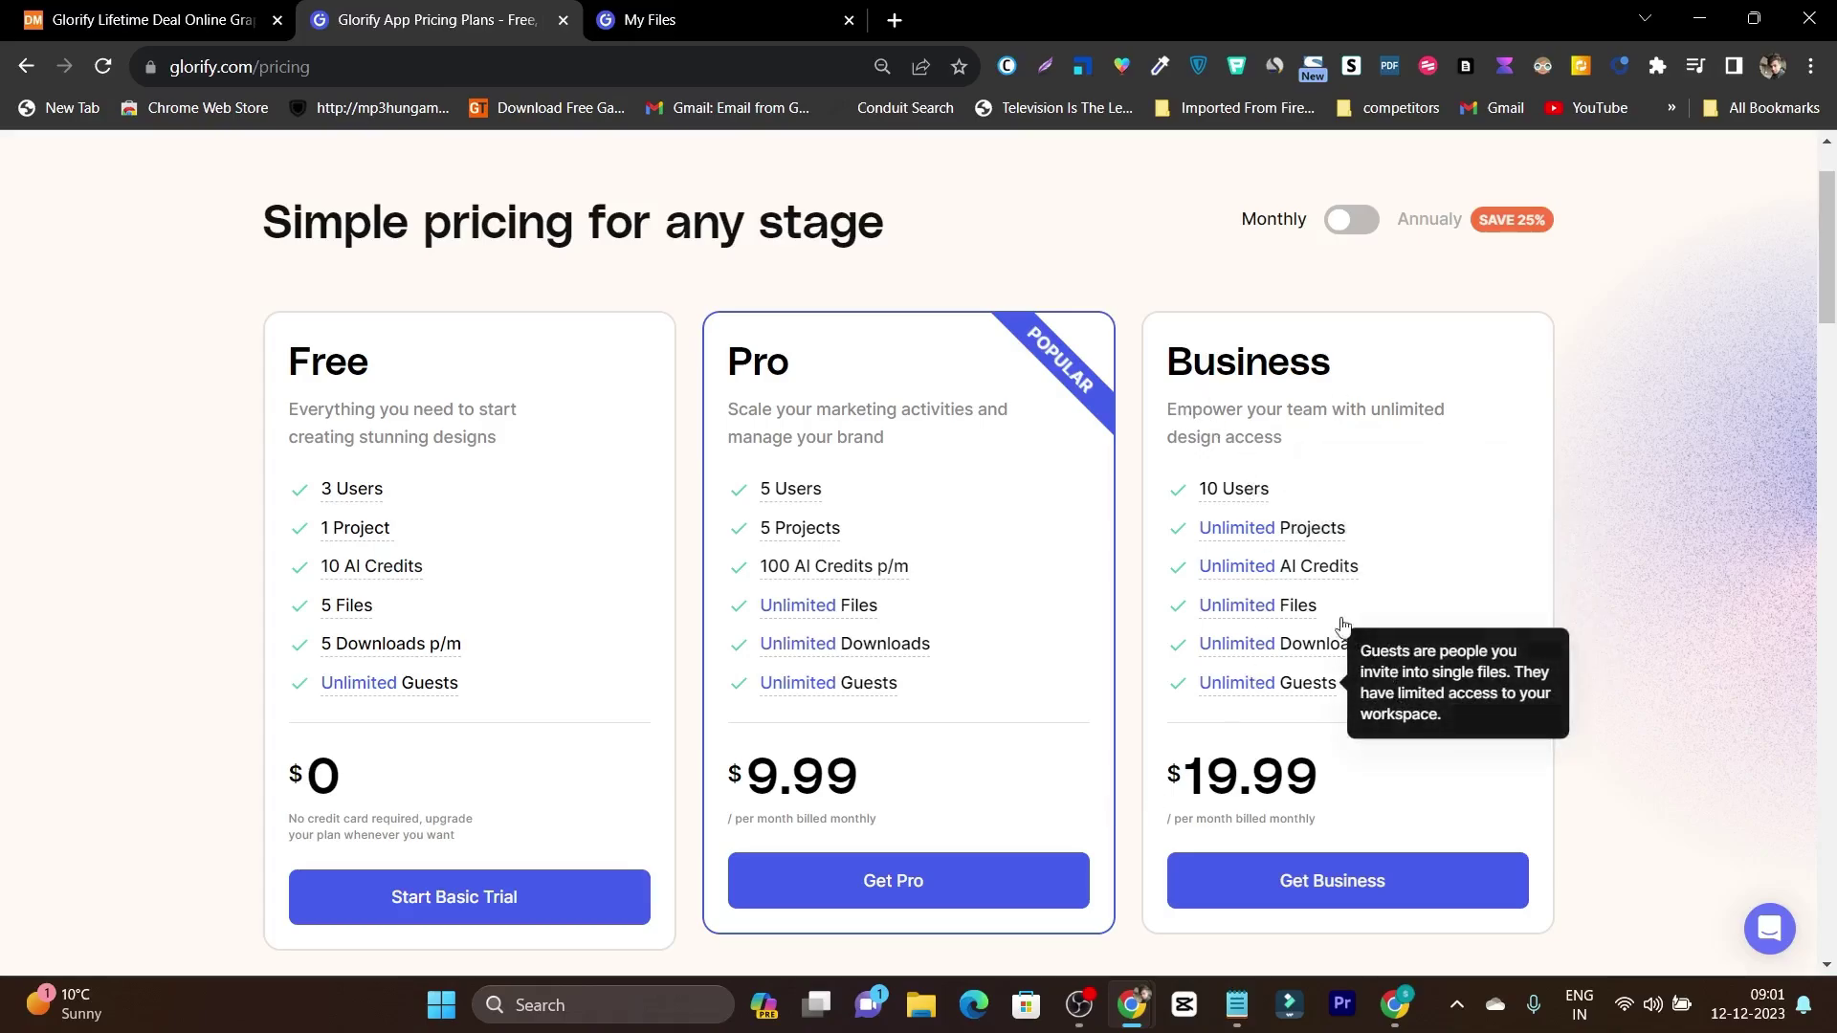
Switch the plans to annual billing: Pro $7.49, Business $14.99
{"action": "mouse_move", "coordinate": [1287, 591]}
{"action": "mouse_move", "coordinate": [1352, 599]}
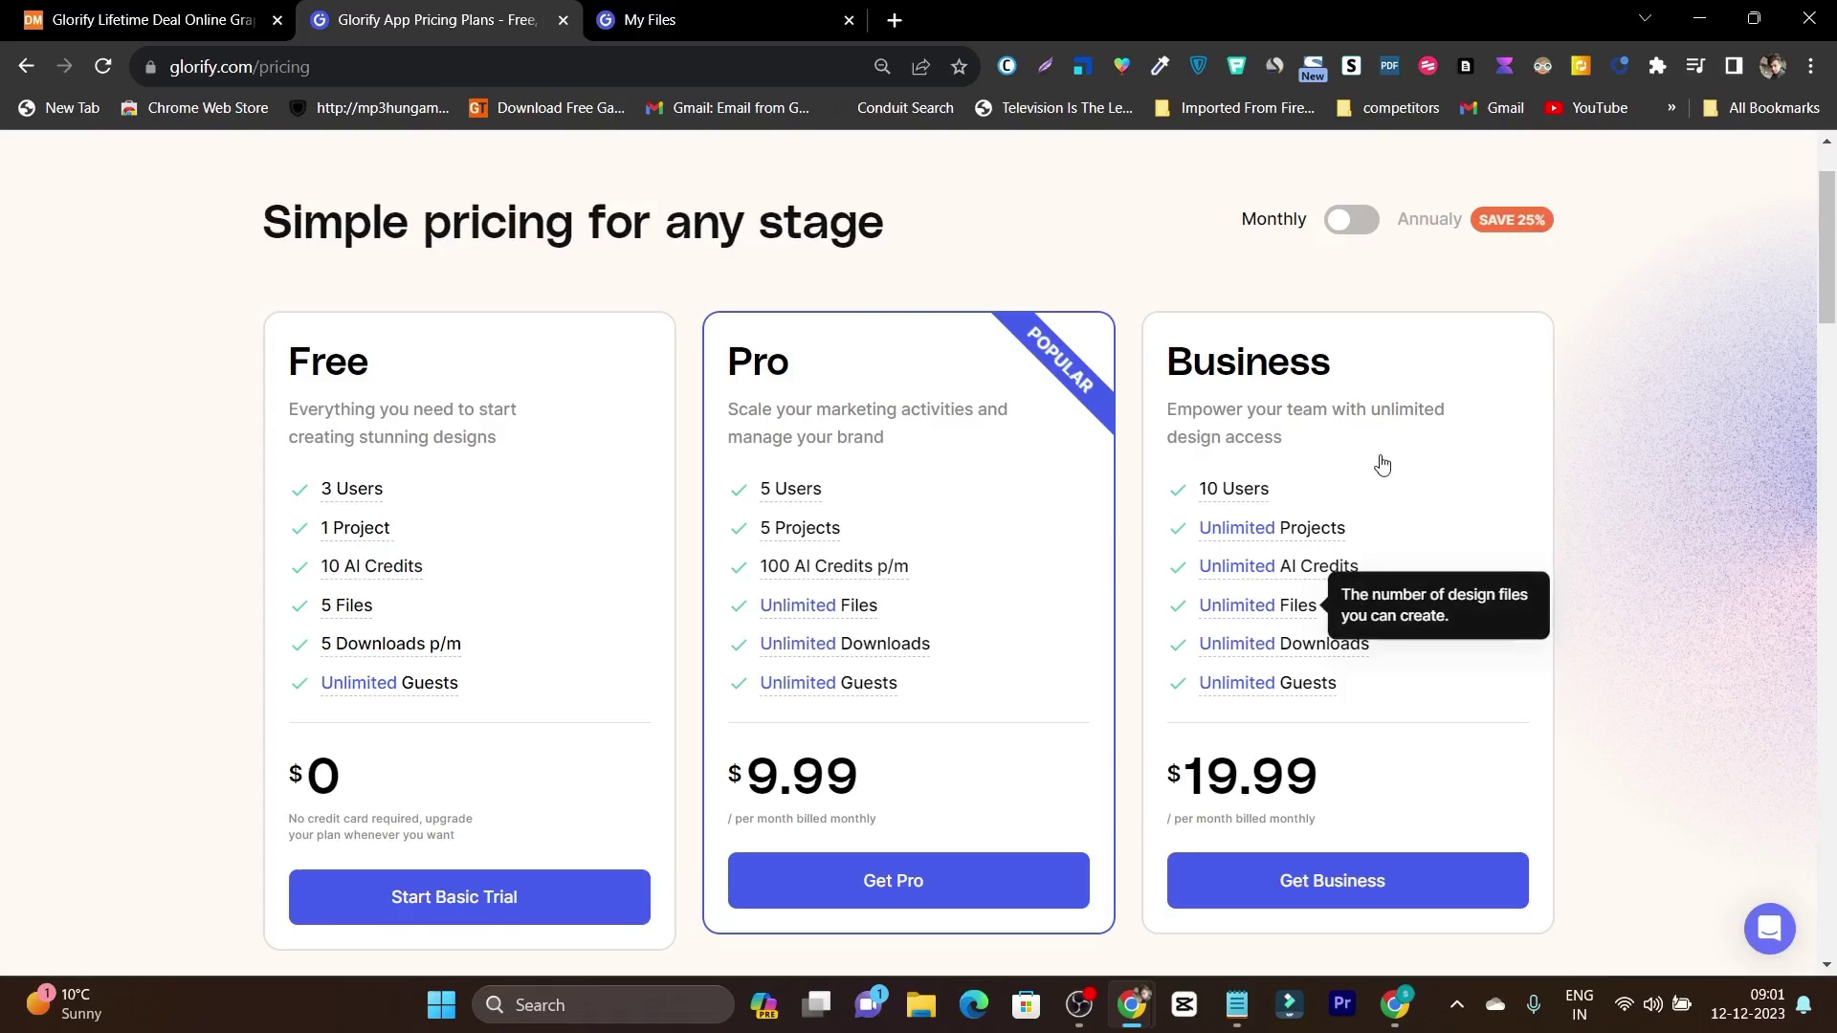
{"action": "left_click", "coordinate": [1346, 219]}
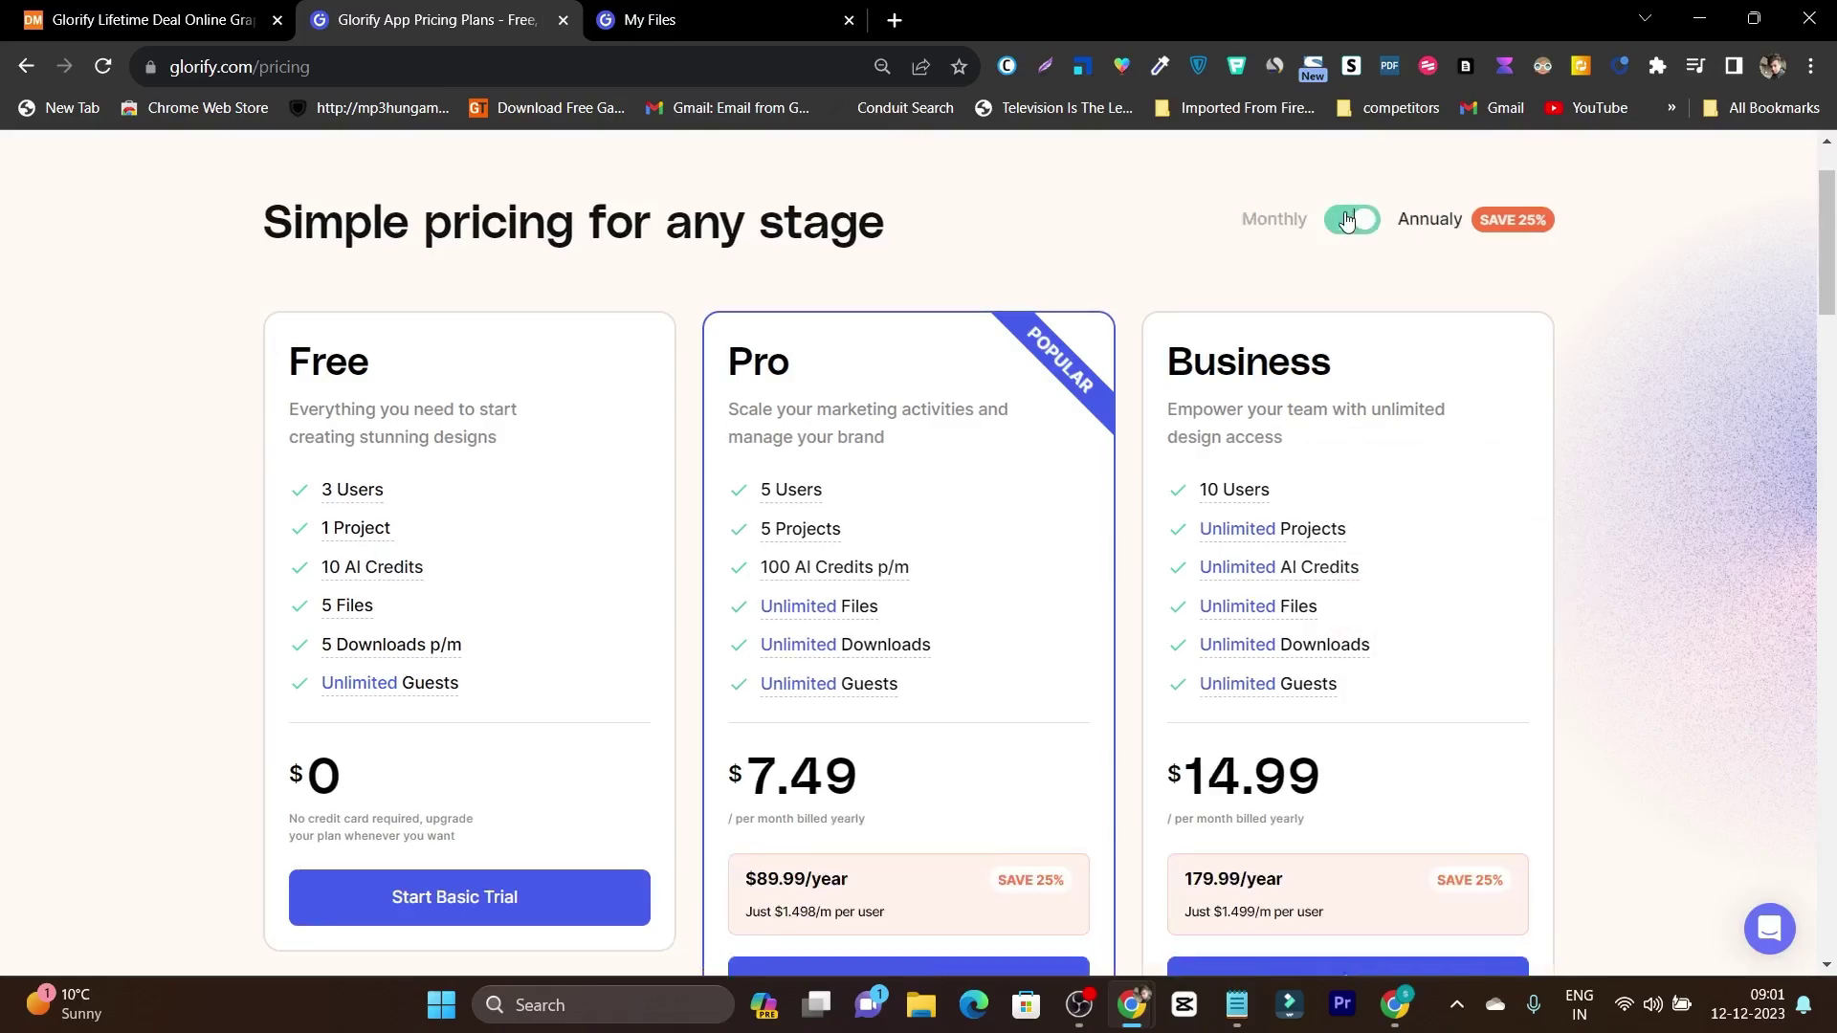
Bring up the DealMirror lifetime deal tab for Glorify
{"action": "scroll", "coordinate": [1329, 839], "scroll_direction": "down", "scroll_amount": 3}
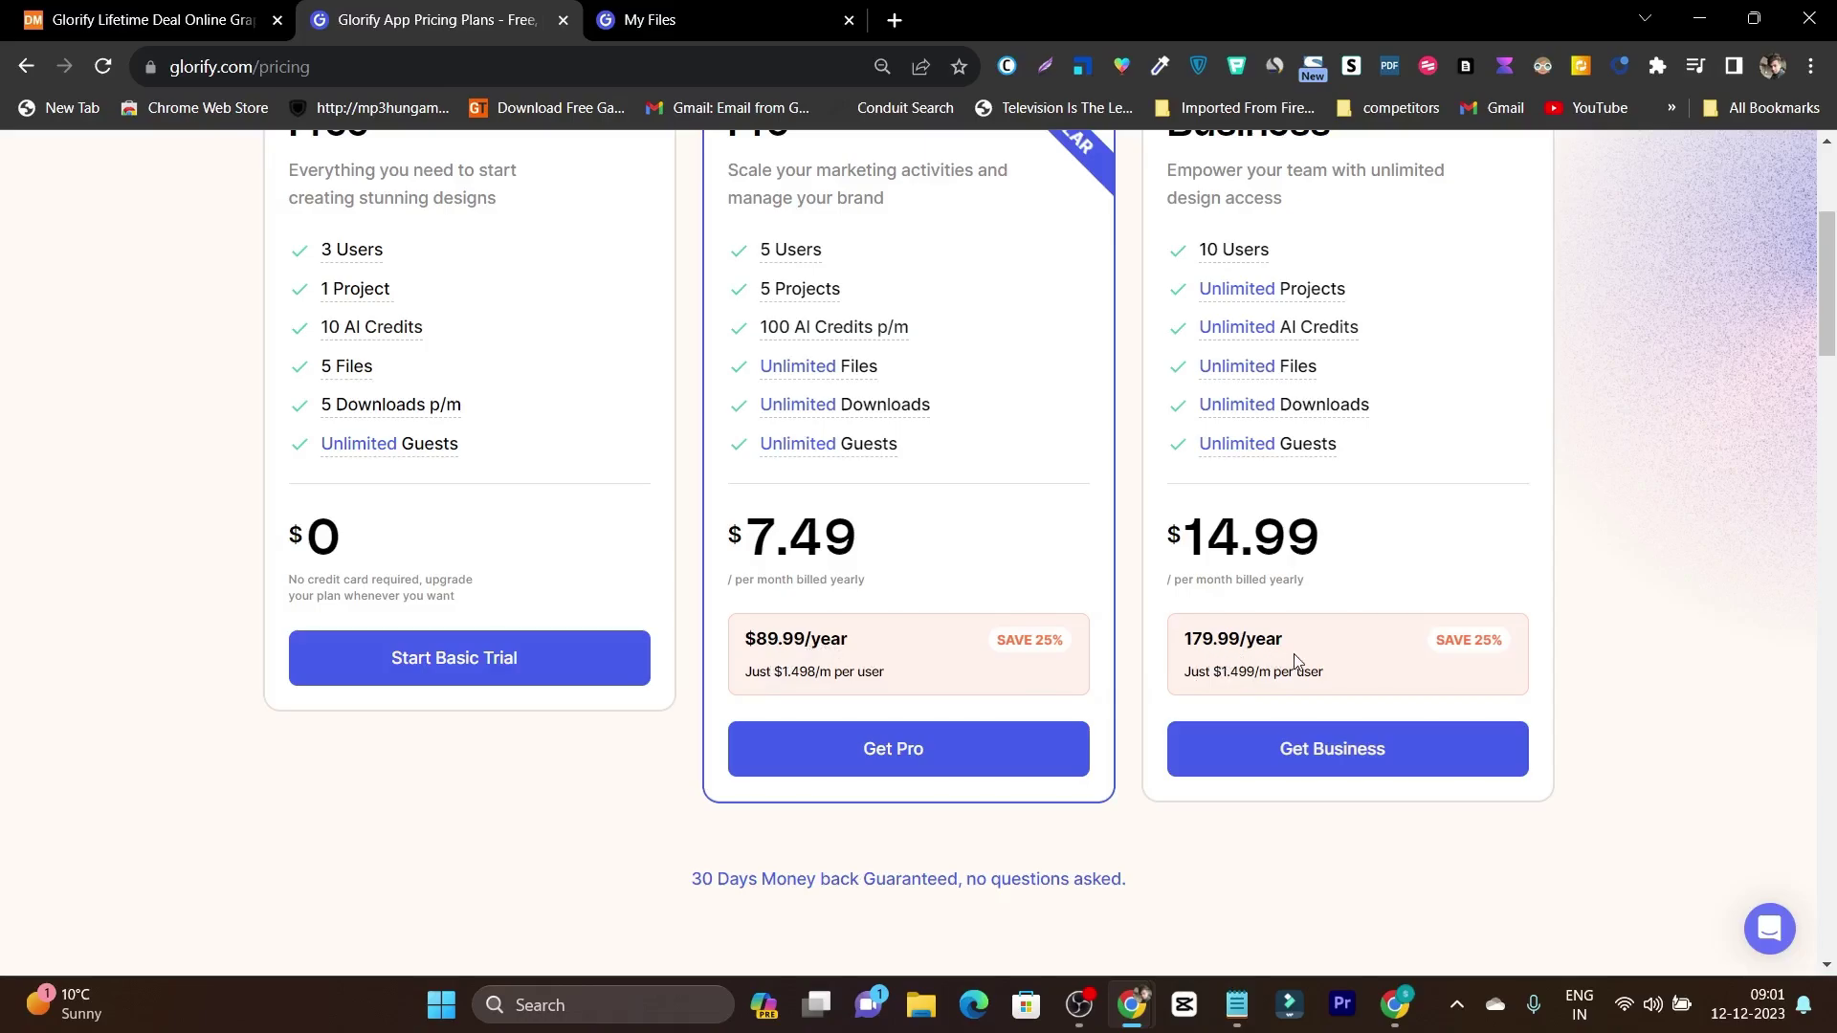
{"action": "scroll", "coordinate": [1294, 658], "scroll_direction": "up", "scroll_amount": 3}
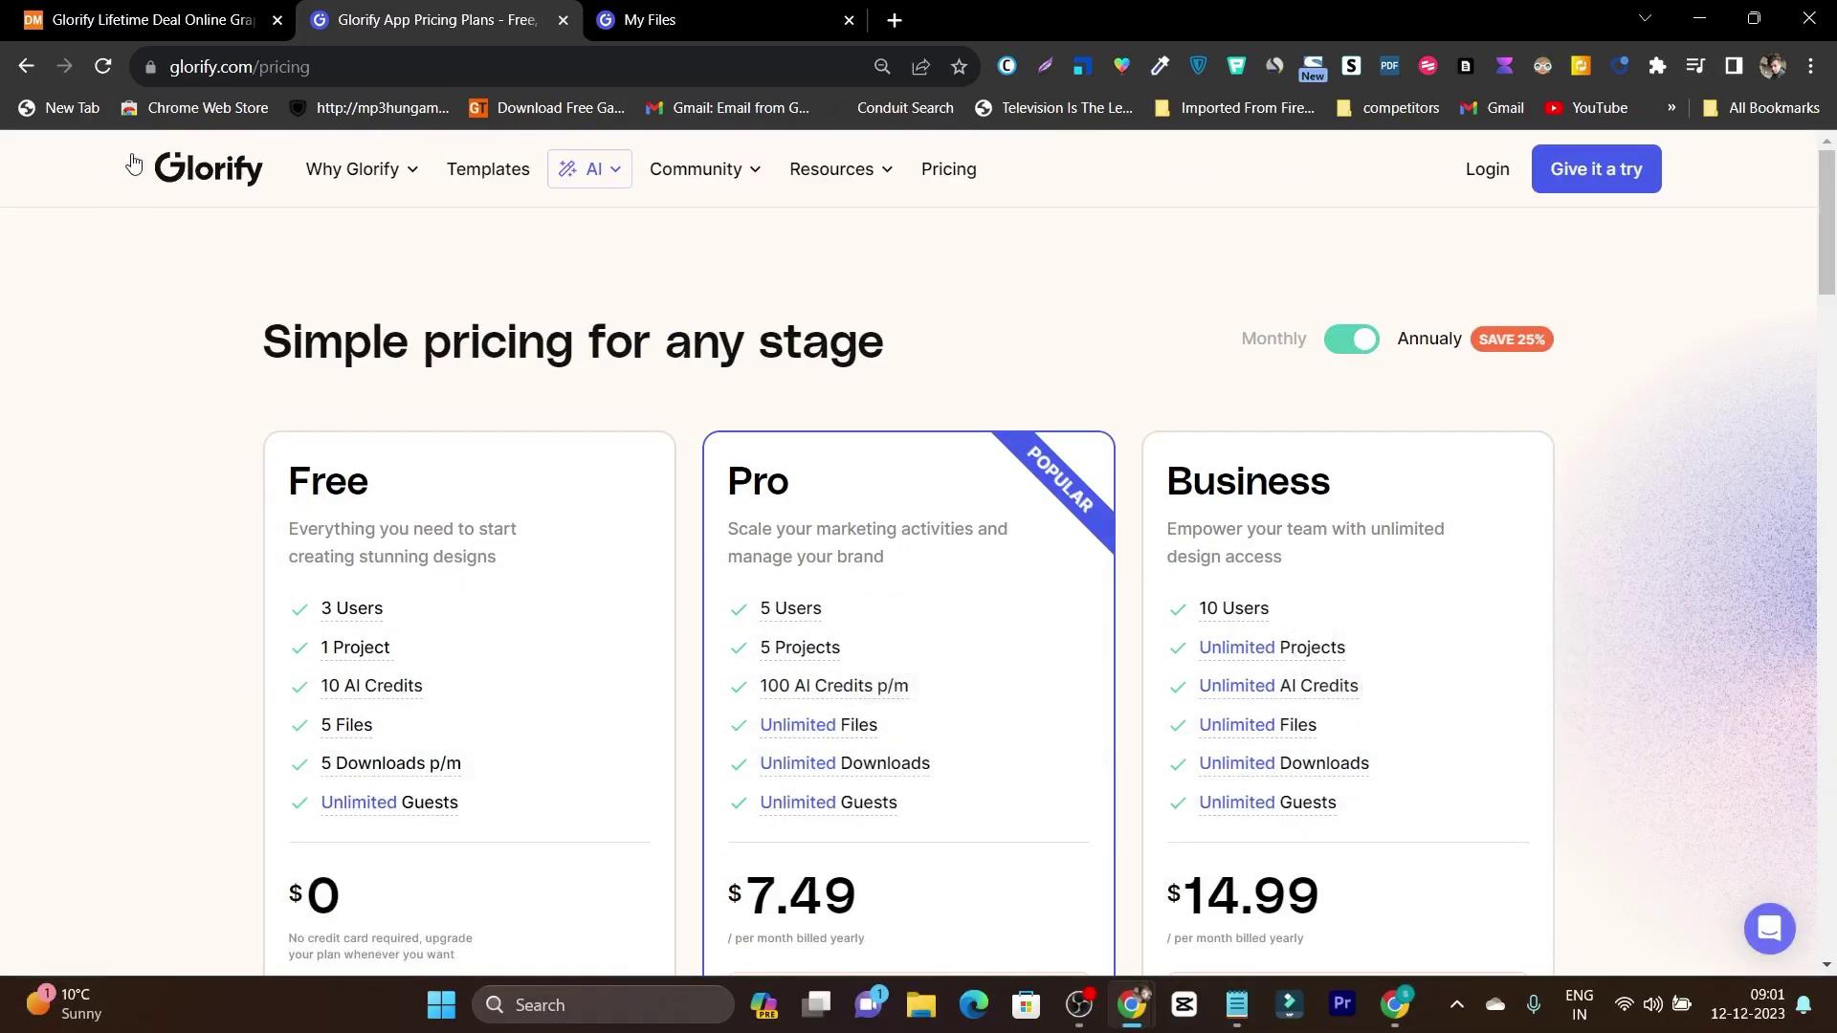
{"action": "left_click", "coordinate": [160, 24]}
{"action": "scroll", "coordinate": [1244, 746], "scroll_direction": "up", "scroll_amount": 10}
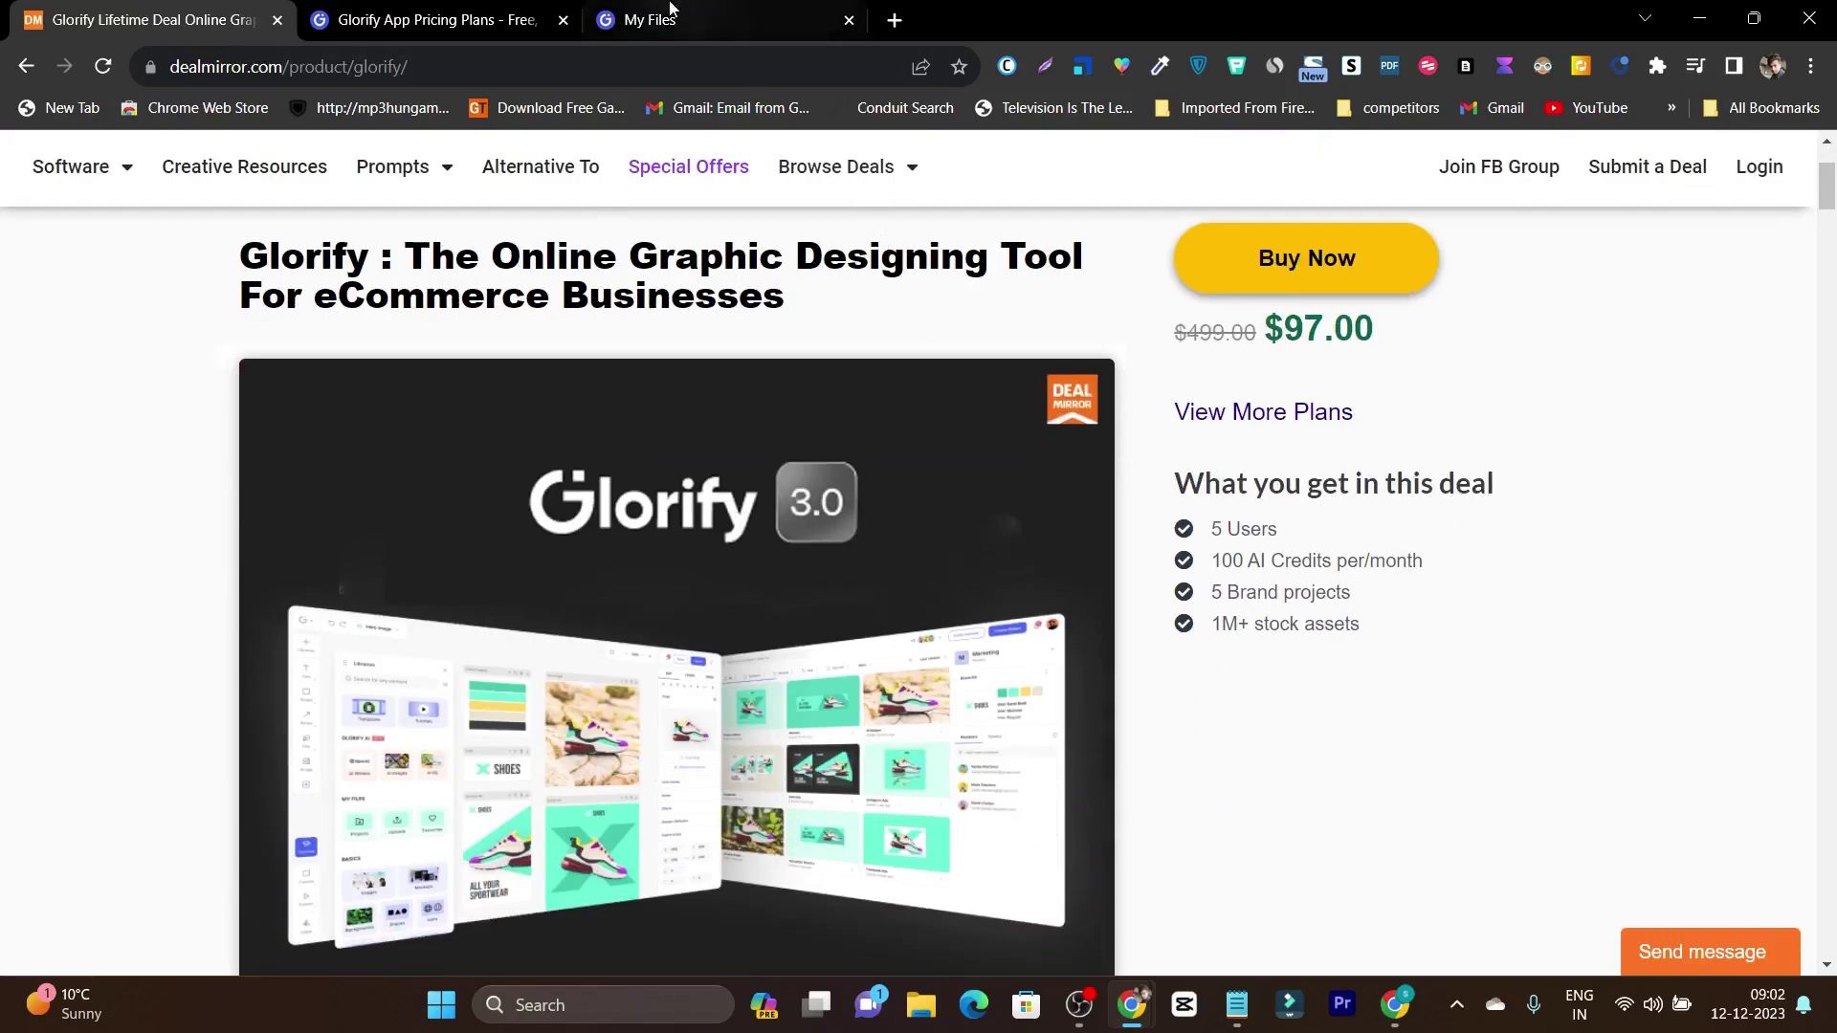
Look over the Glorify pricing plans tab again
{"action": "left_click", "coordinate": [440, 20]}
{"action": "scroll", "coordinate": [952, 727], "scroll_direction": "down", "scroll_amount": 1}
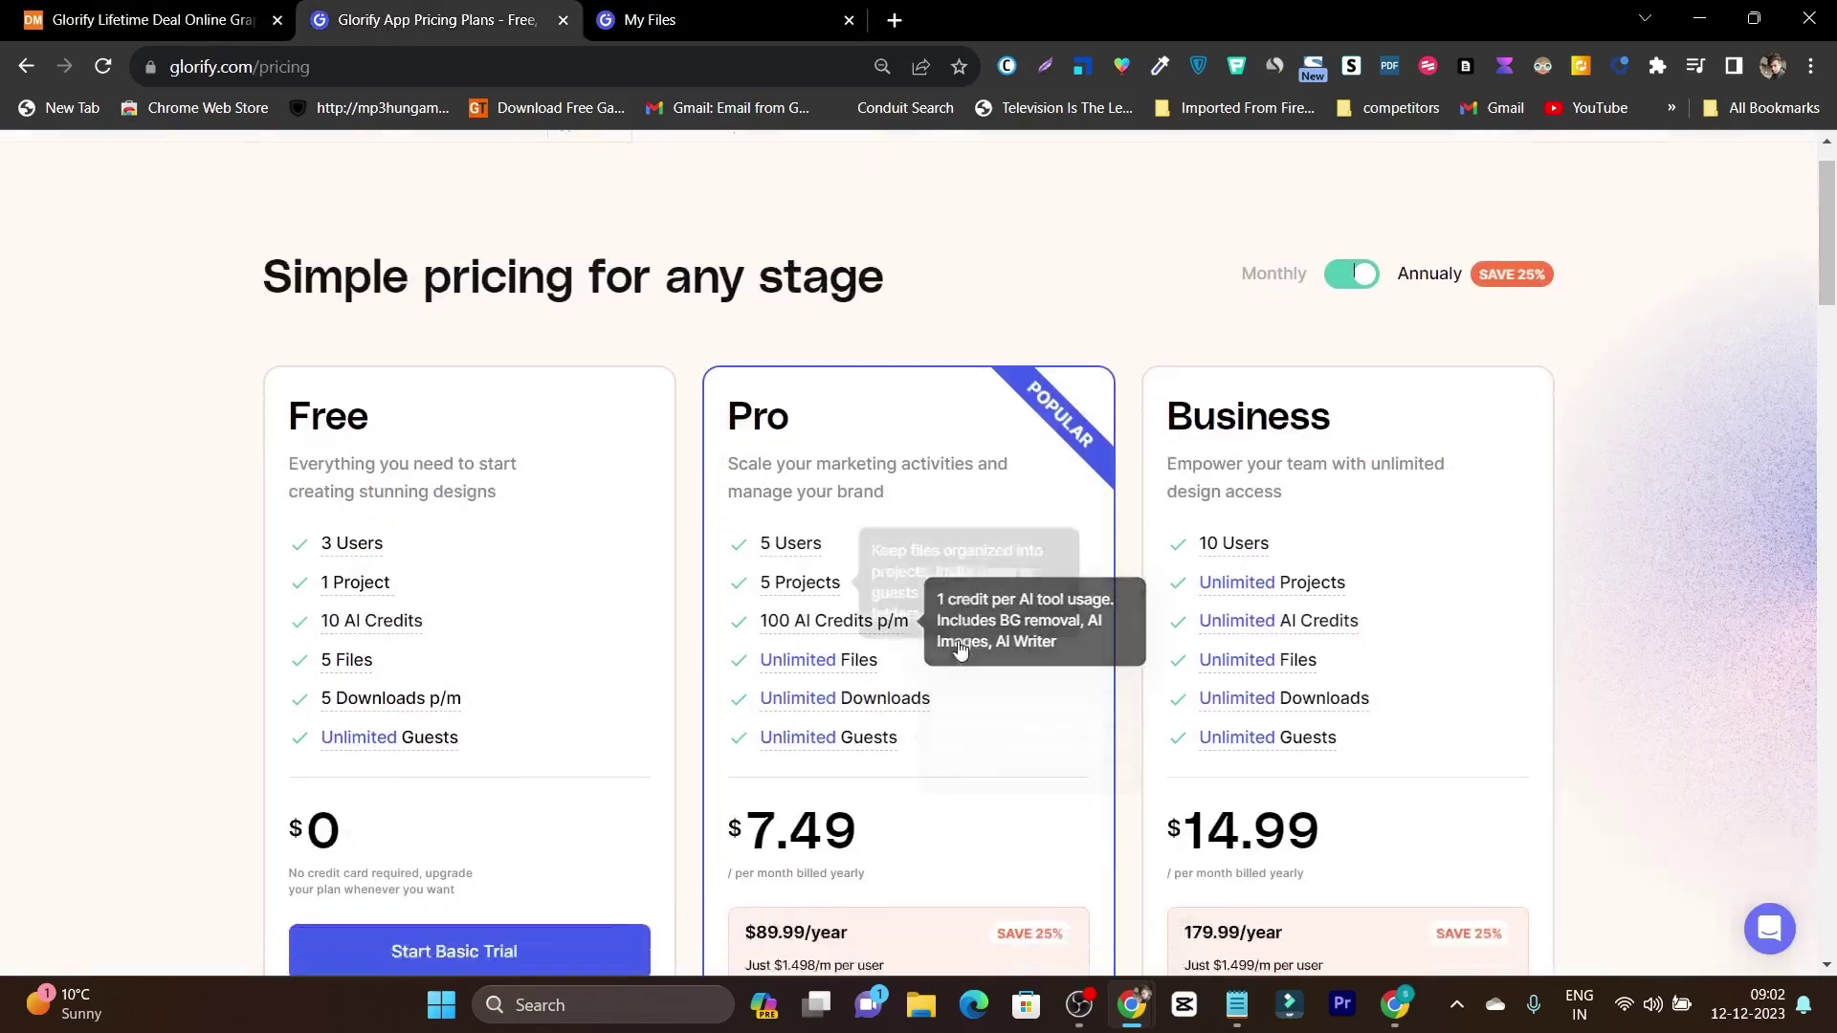
{"action": "scroll", "coordinate": [960, 648], "scroll_direction": "down", "scroll_amount": 3}
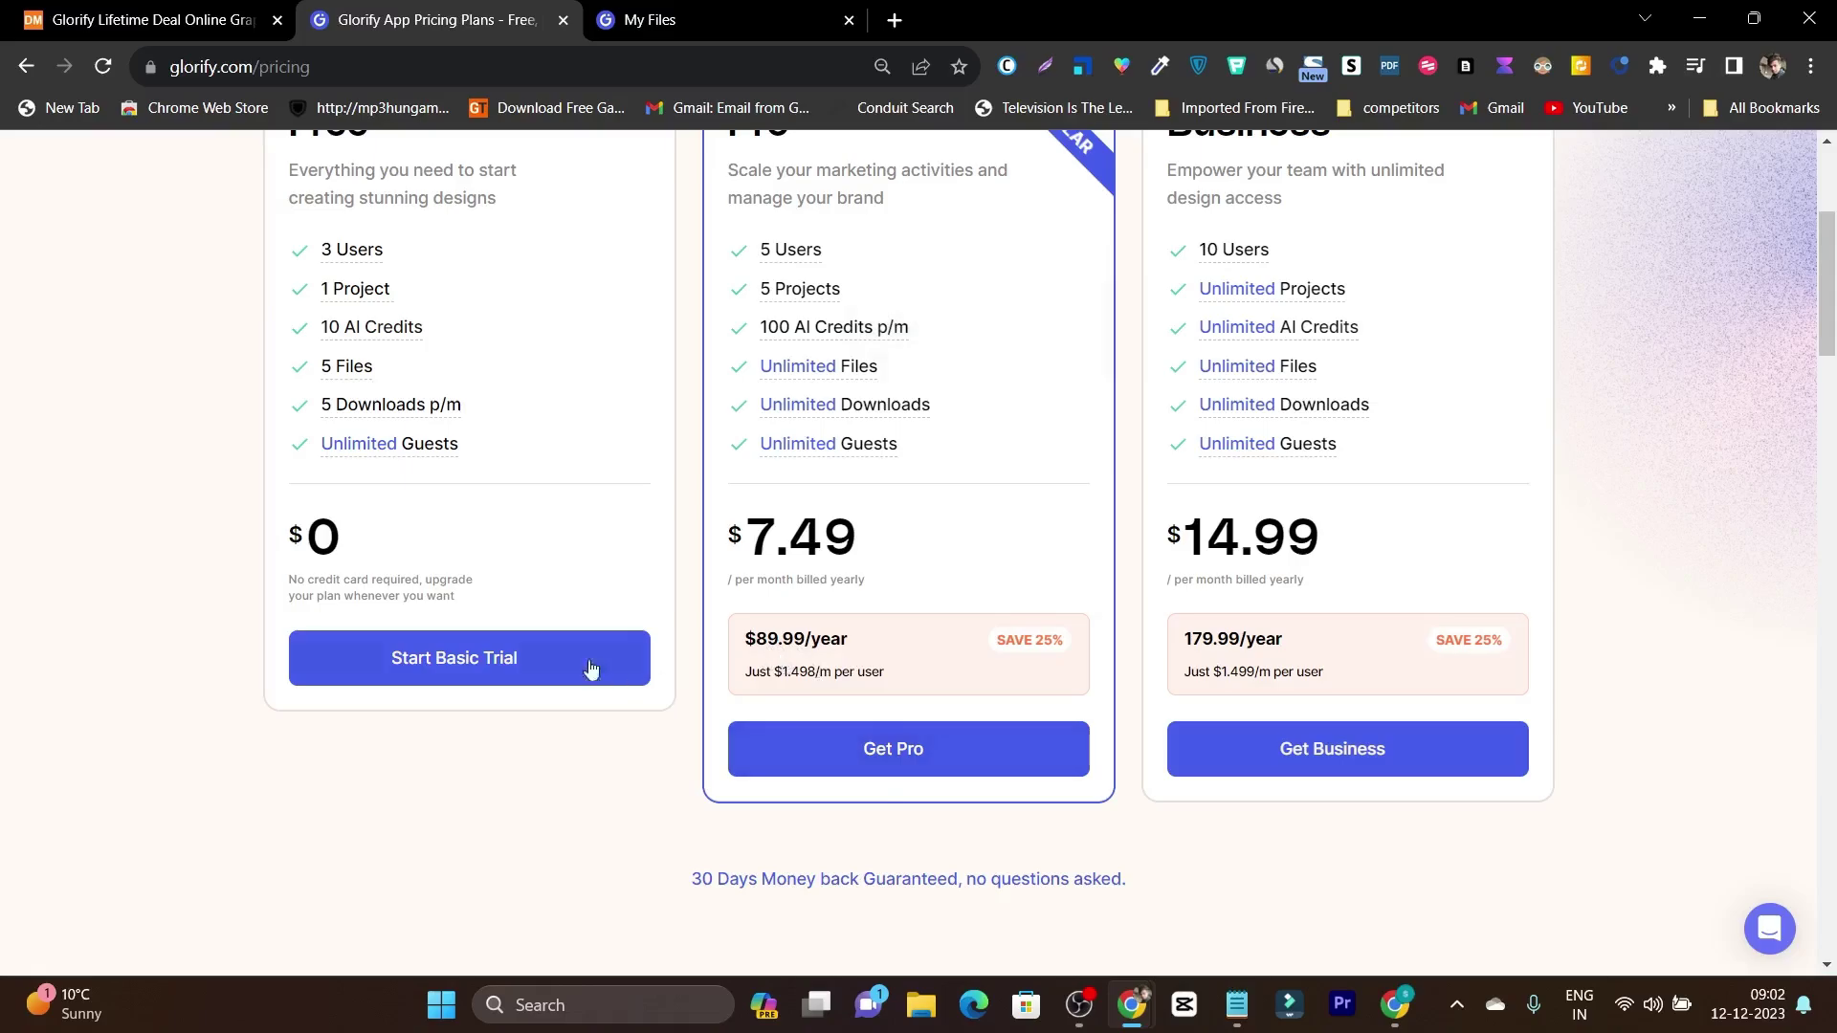
Review the DealMirror $97 deal overview, then return to the Glorify pricing plans
{"action": "left_click", "coordinate": [153, 19]}
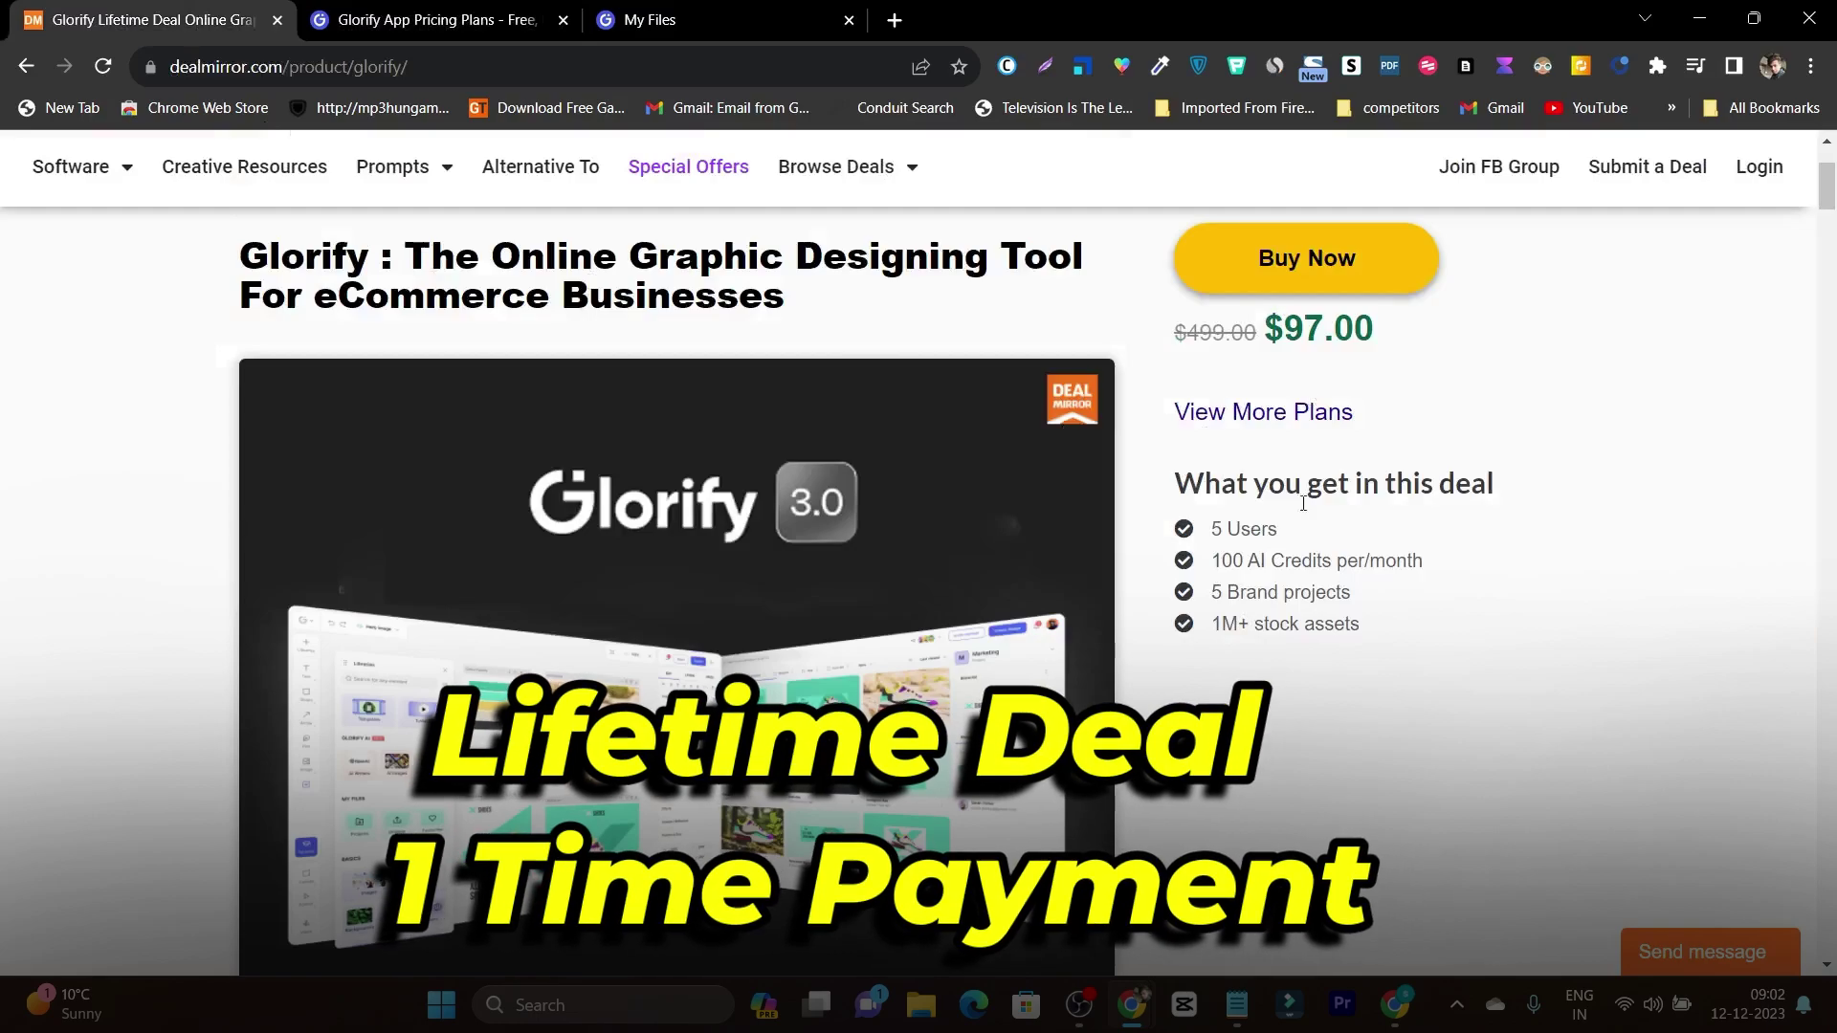
{"action": "scroll", "coordinate": [732, 578], "scroll_direction": "down", "scroll_amount": 6}
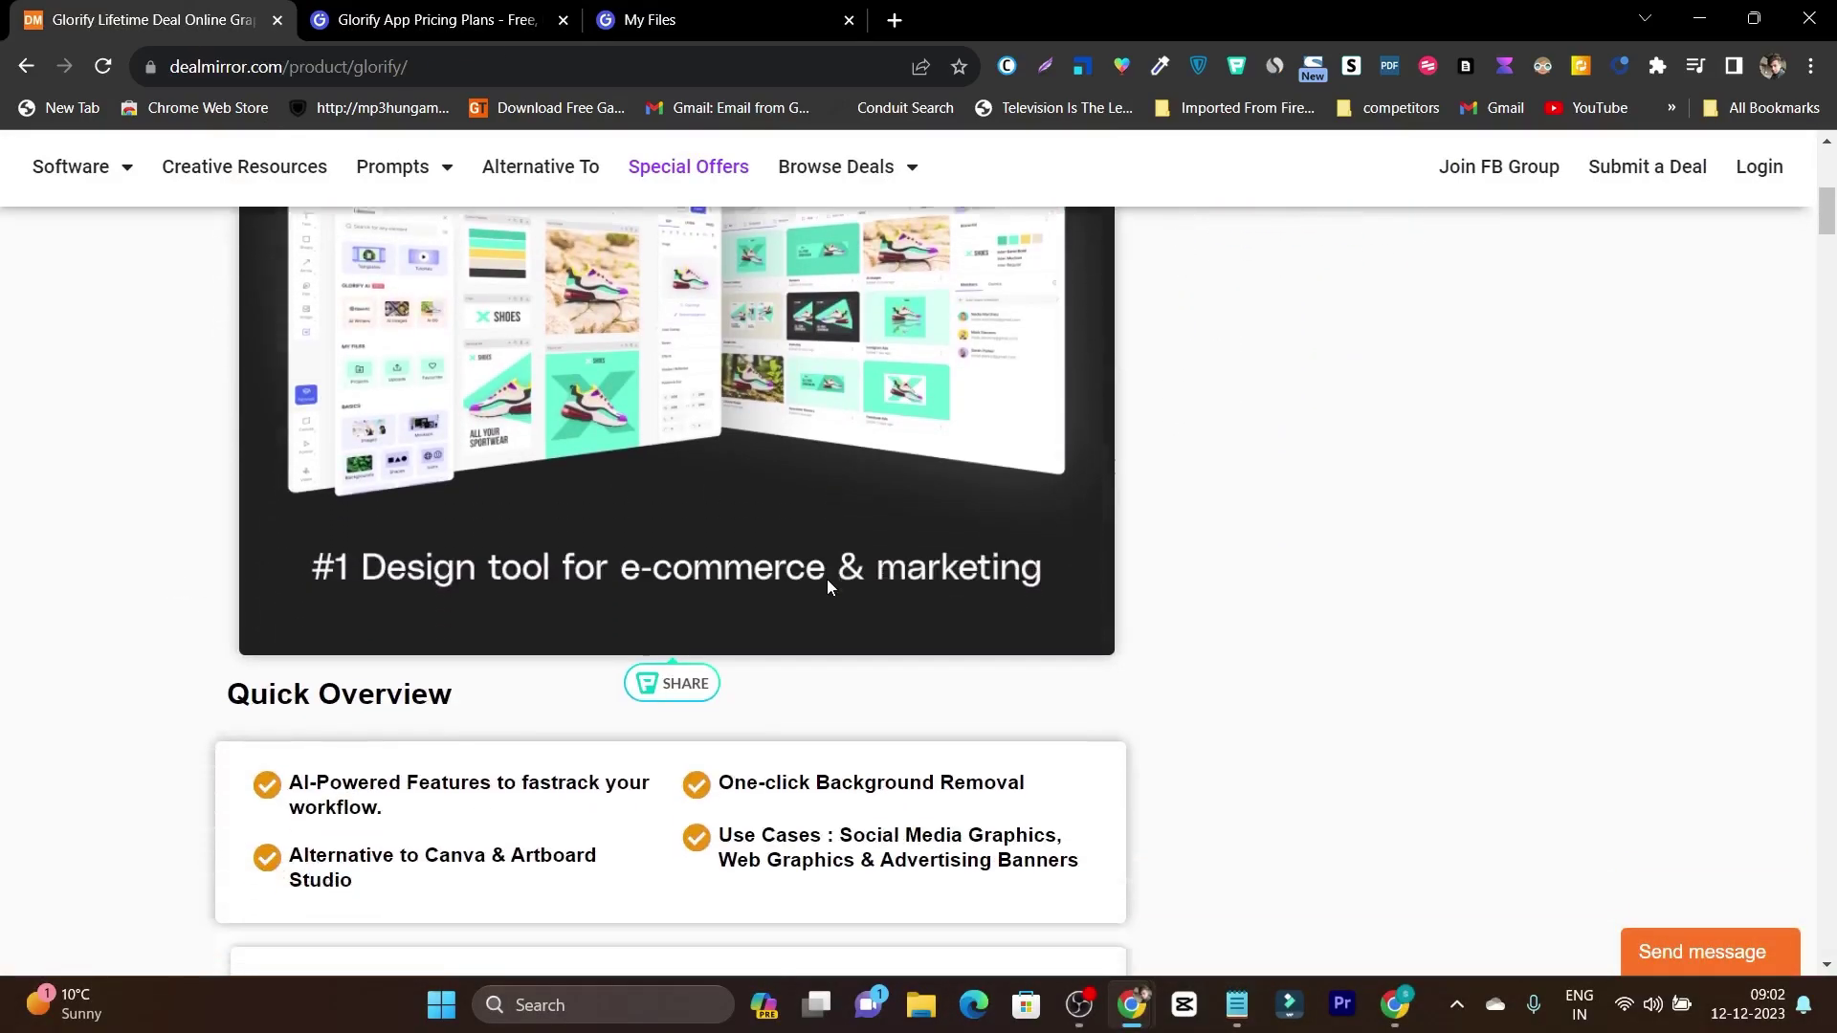
{"action": "scroll", "coordinate": [830, 592], "scroll_direction": "up", "scroll_amount": 5}
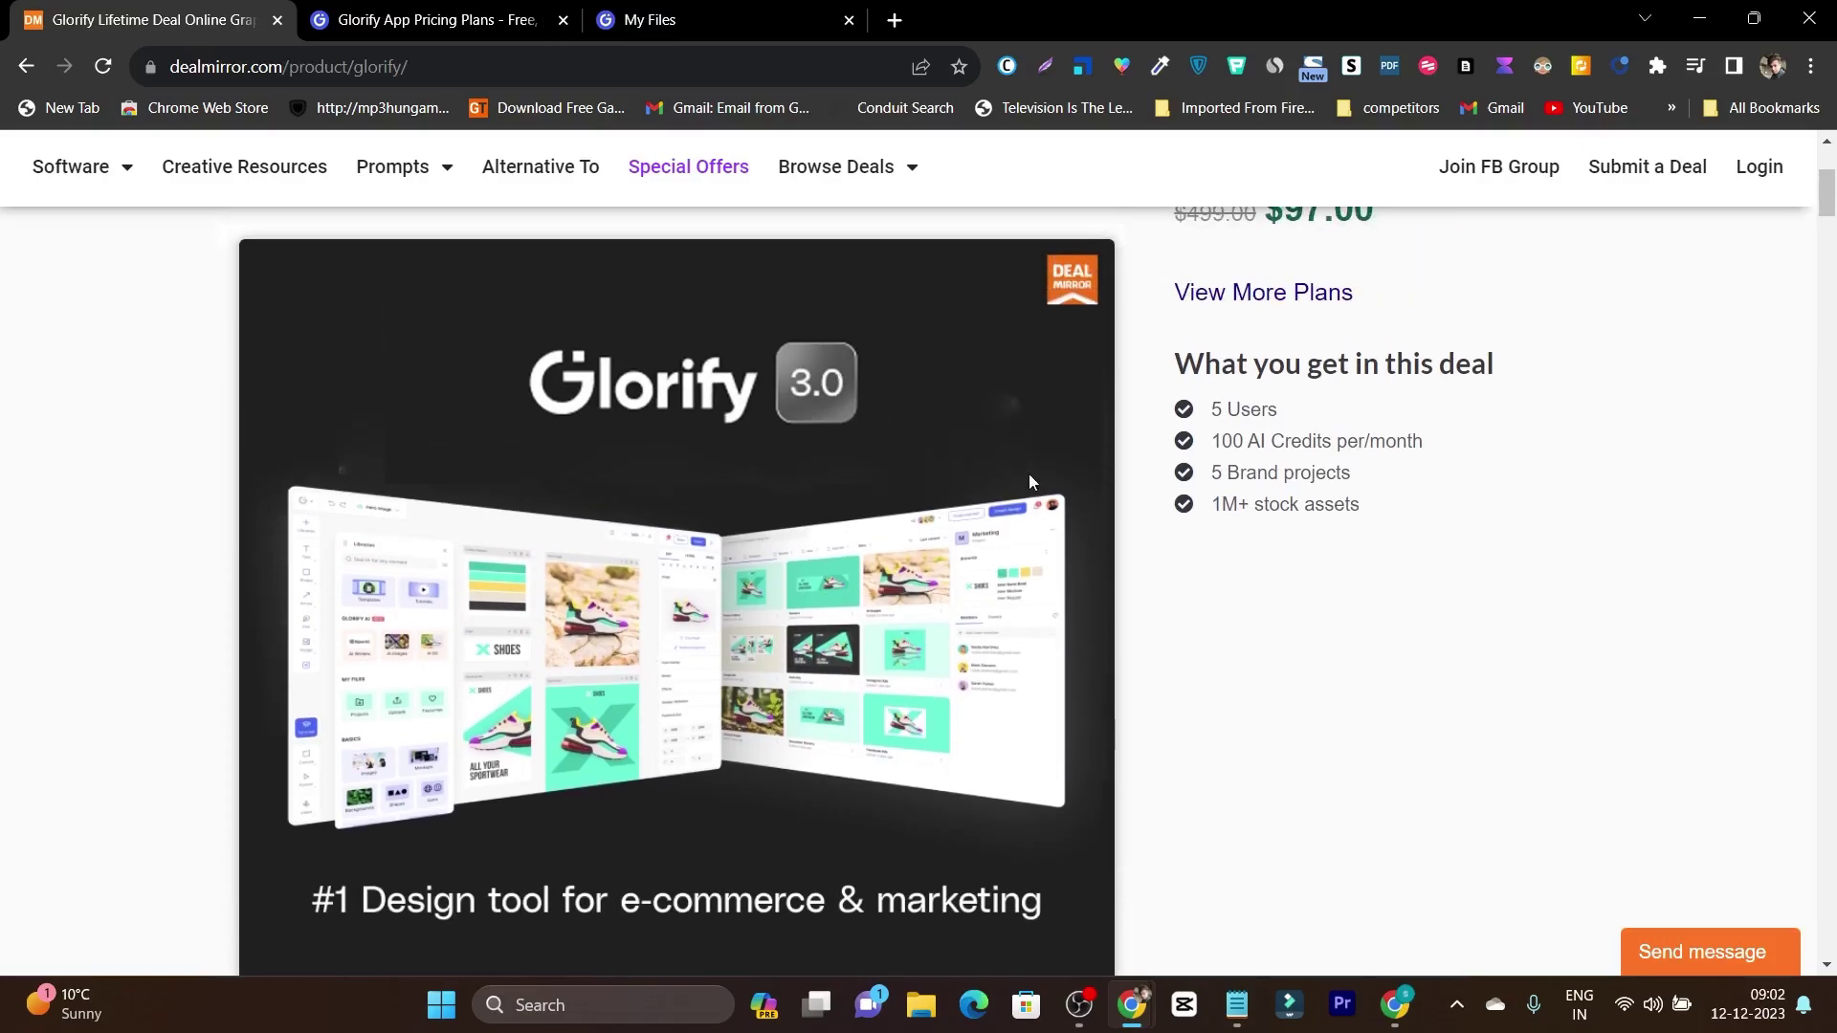
{"action": "scroll", "coordinate": [1054, 501], "scroll_direction": "down", "scroll_amount": 5}
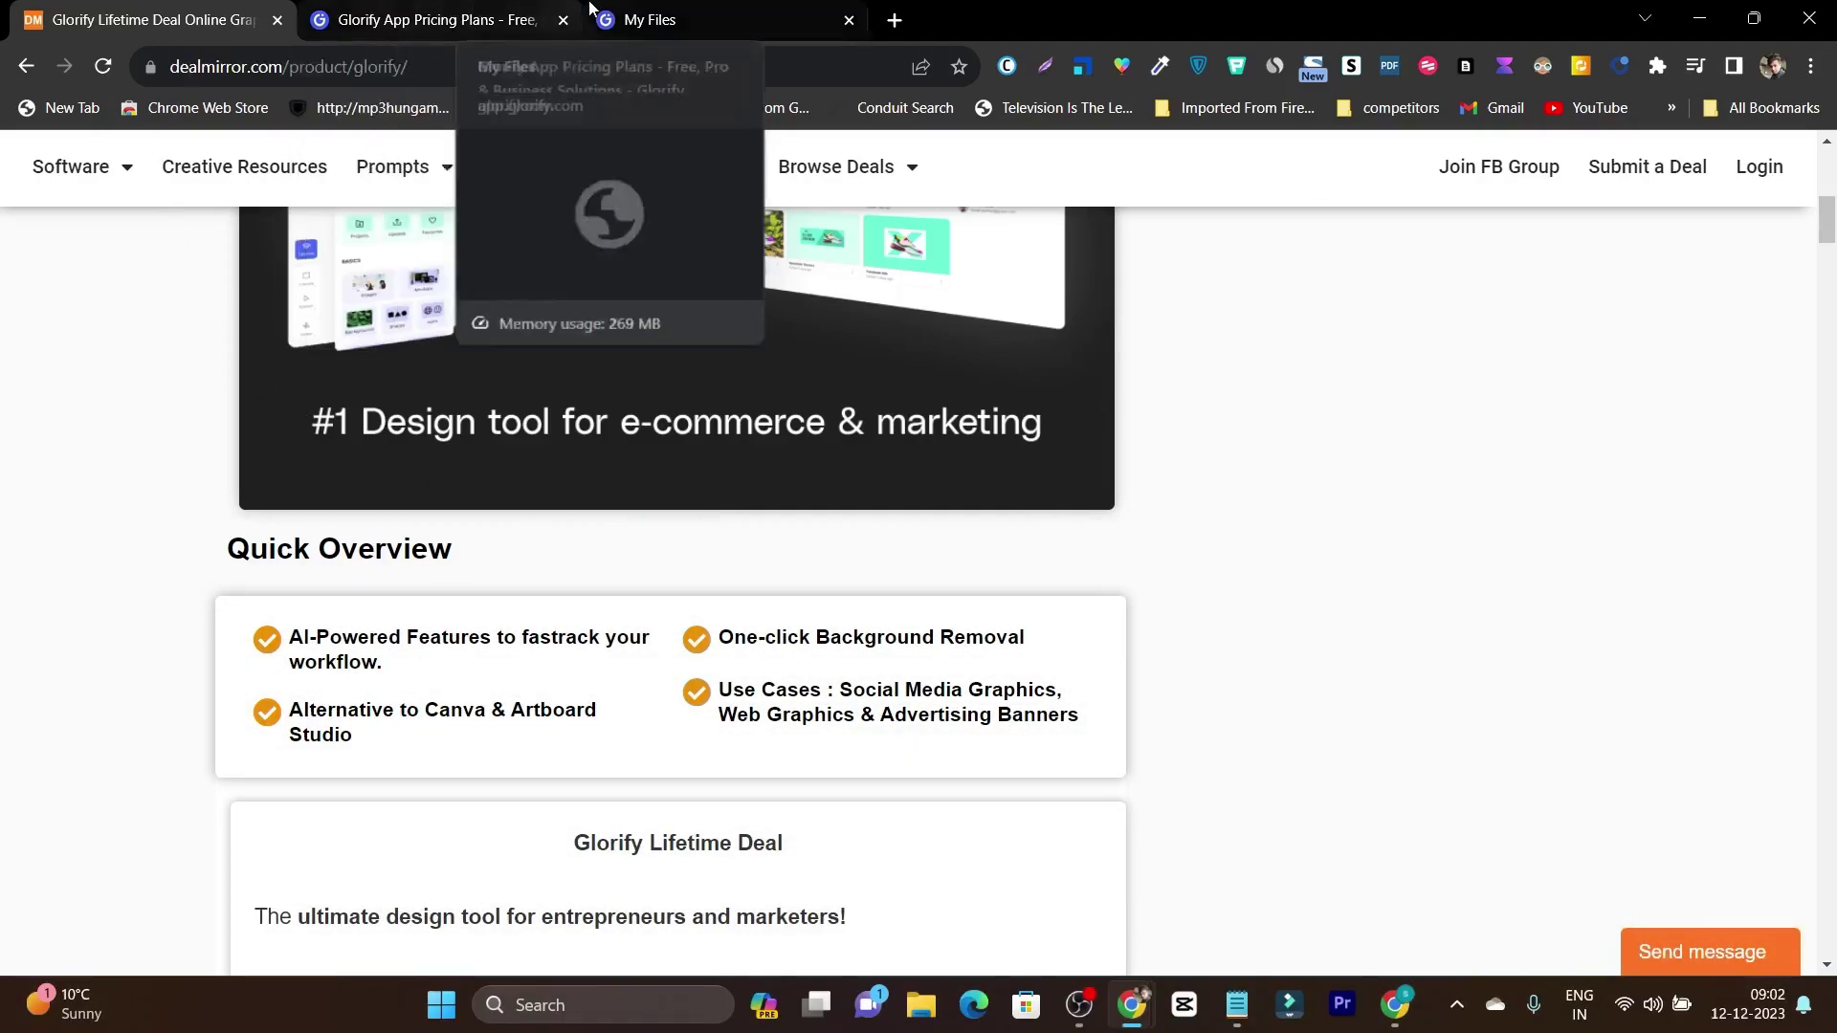
{"action": "left_click", "coordinate": [536, 19]}
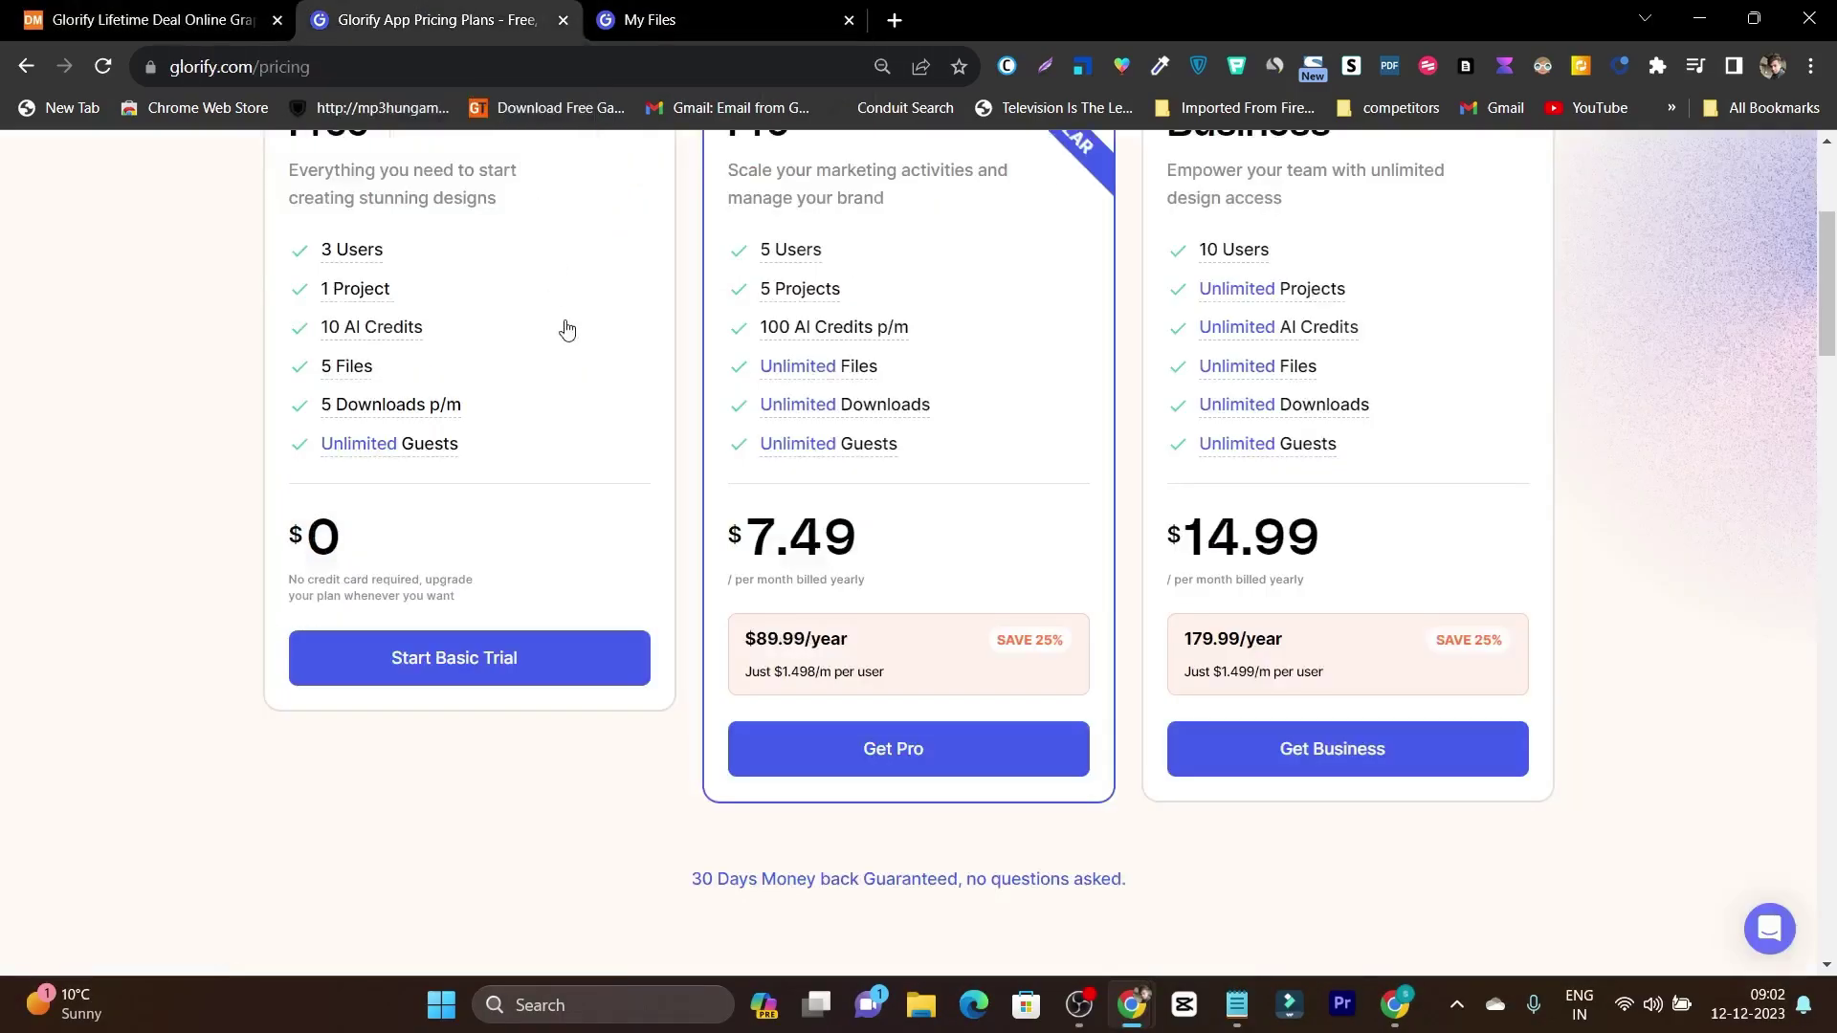
{"action": "scroll", "coordinate": [566, 328], "scroll_direction": "up", "scroll_amount": 3}
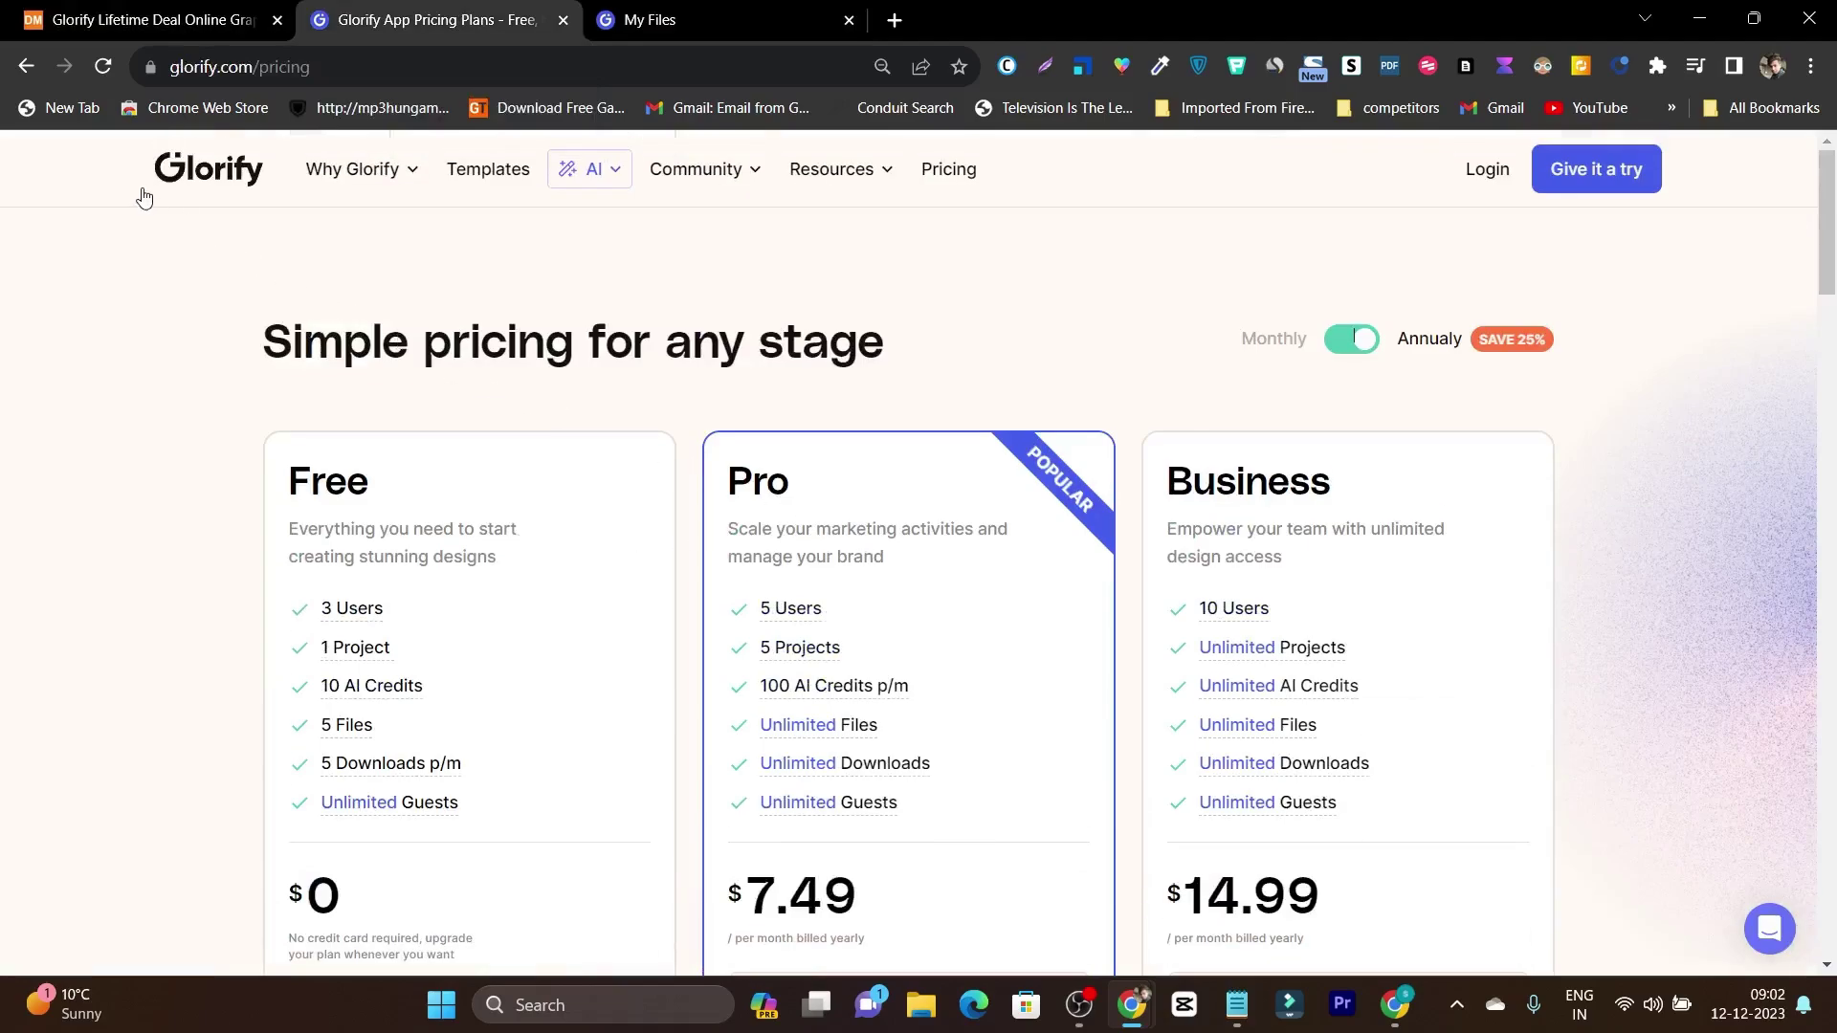
Go to the Glorify home page and start a new design with 'Give it a try'
{"action": "left_click", "coordinate": [210, 179]}
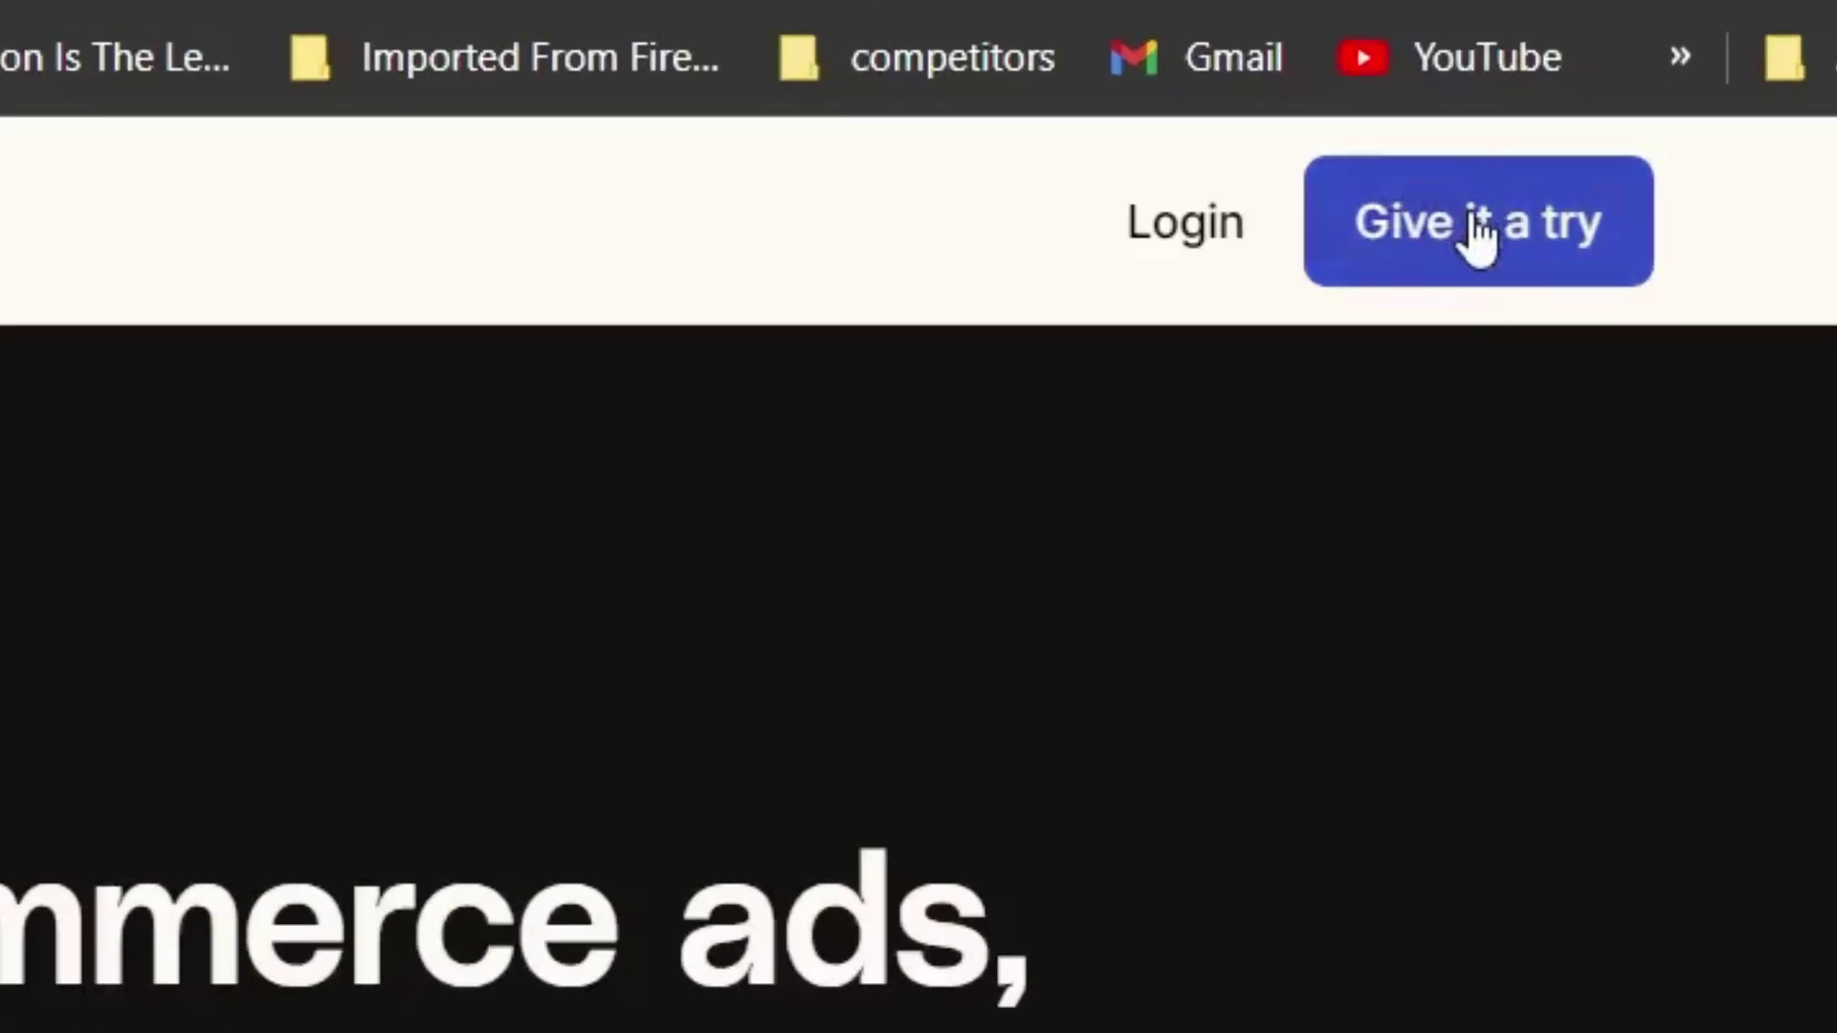
{"action": "left_click", "coordinate": [1478, 235]}
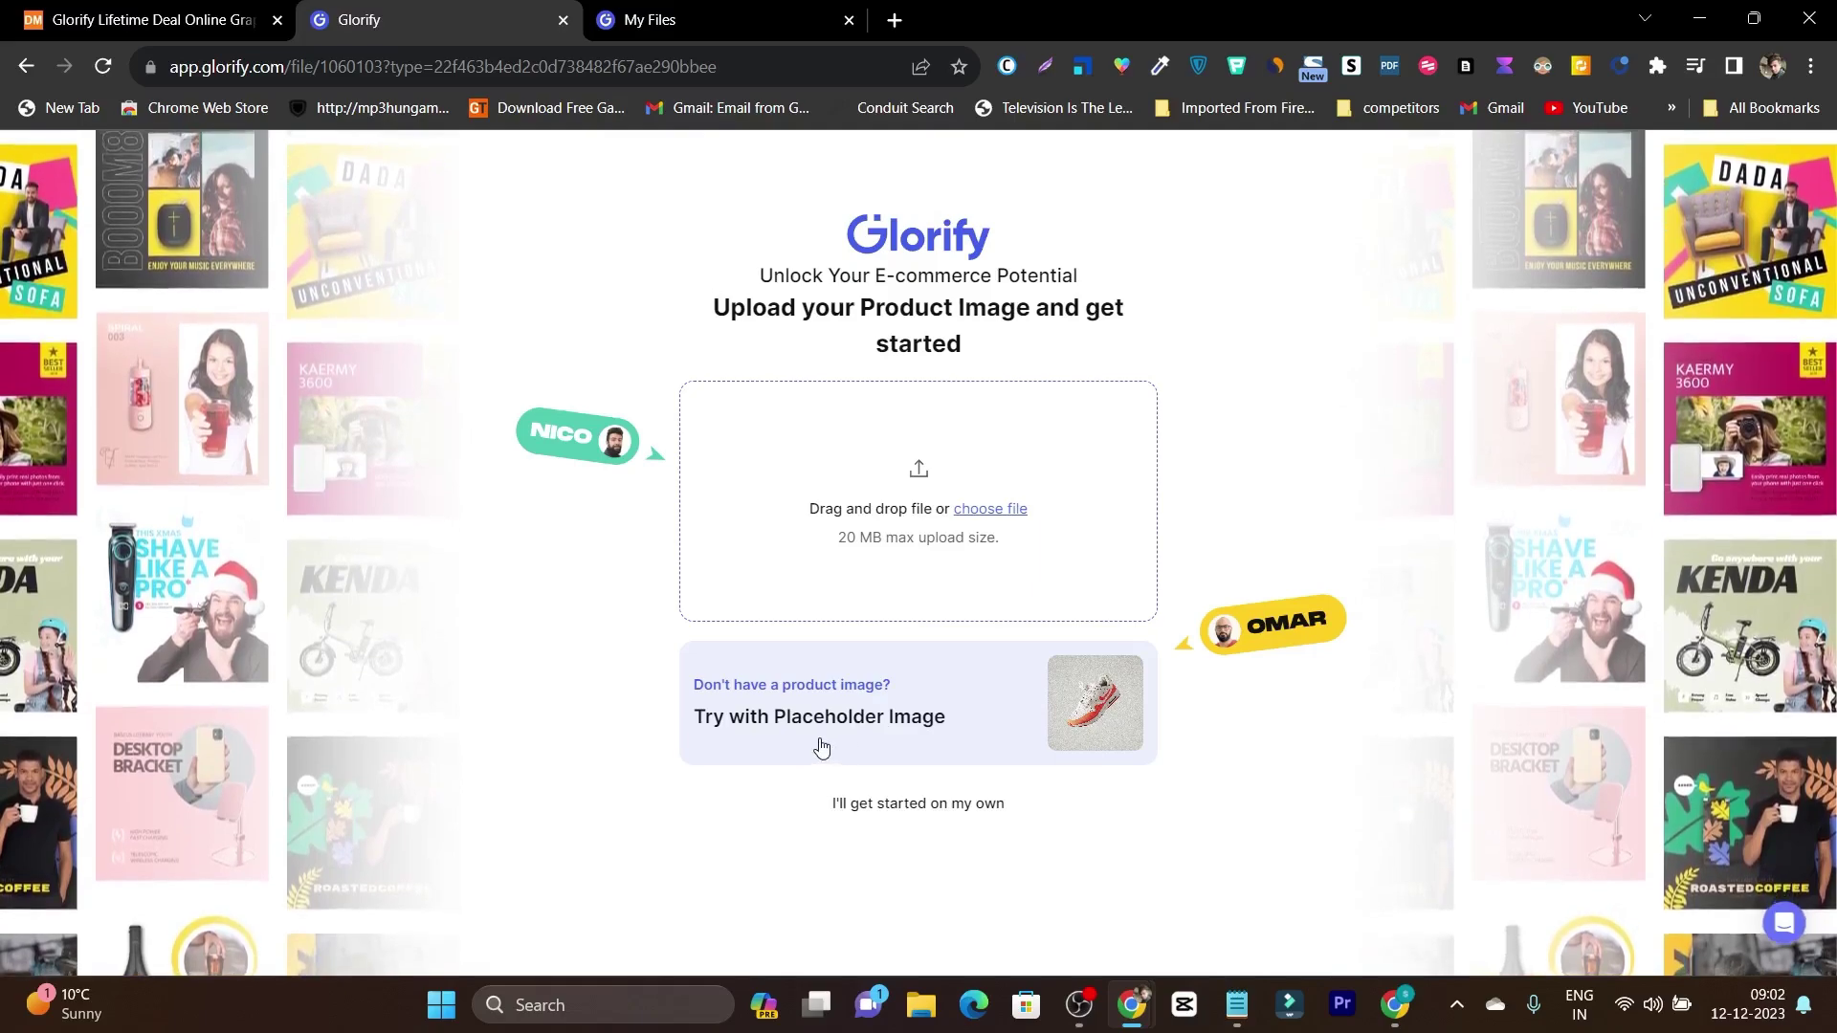
Generate Elegant-style designs from the placeholder shoe image and add them to the canvas
{"action": "left_click", "coordinate": [1108, 722]}
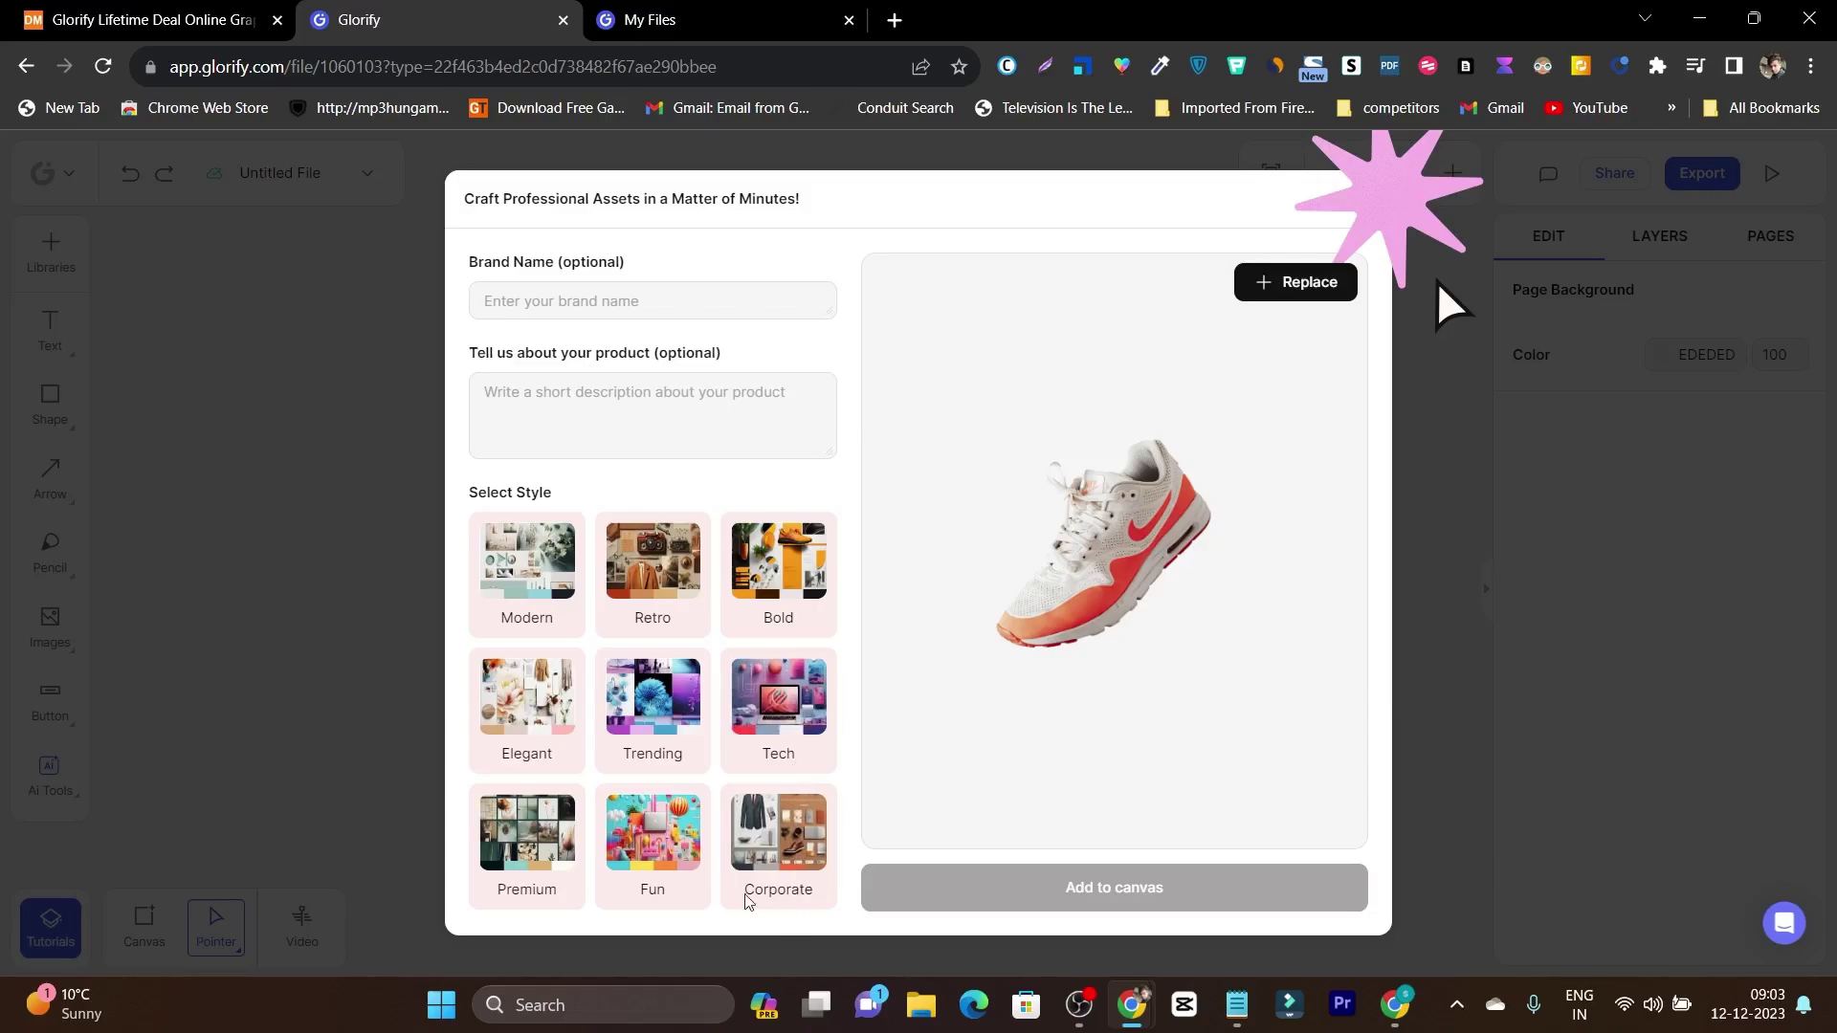
{"action": "left_click", "coordinate": [542, 735]}
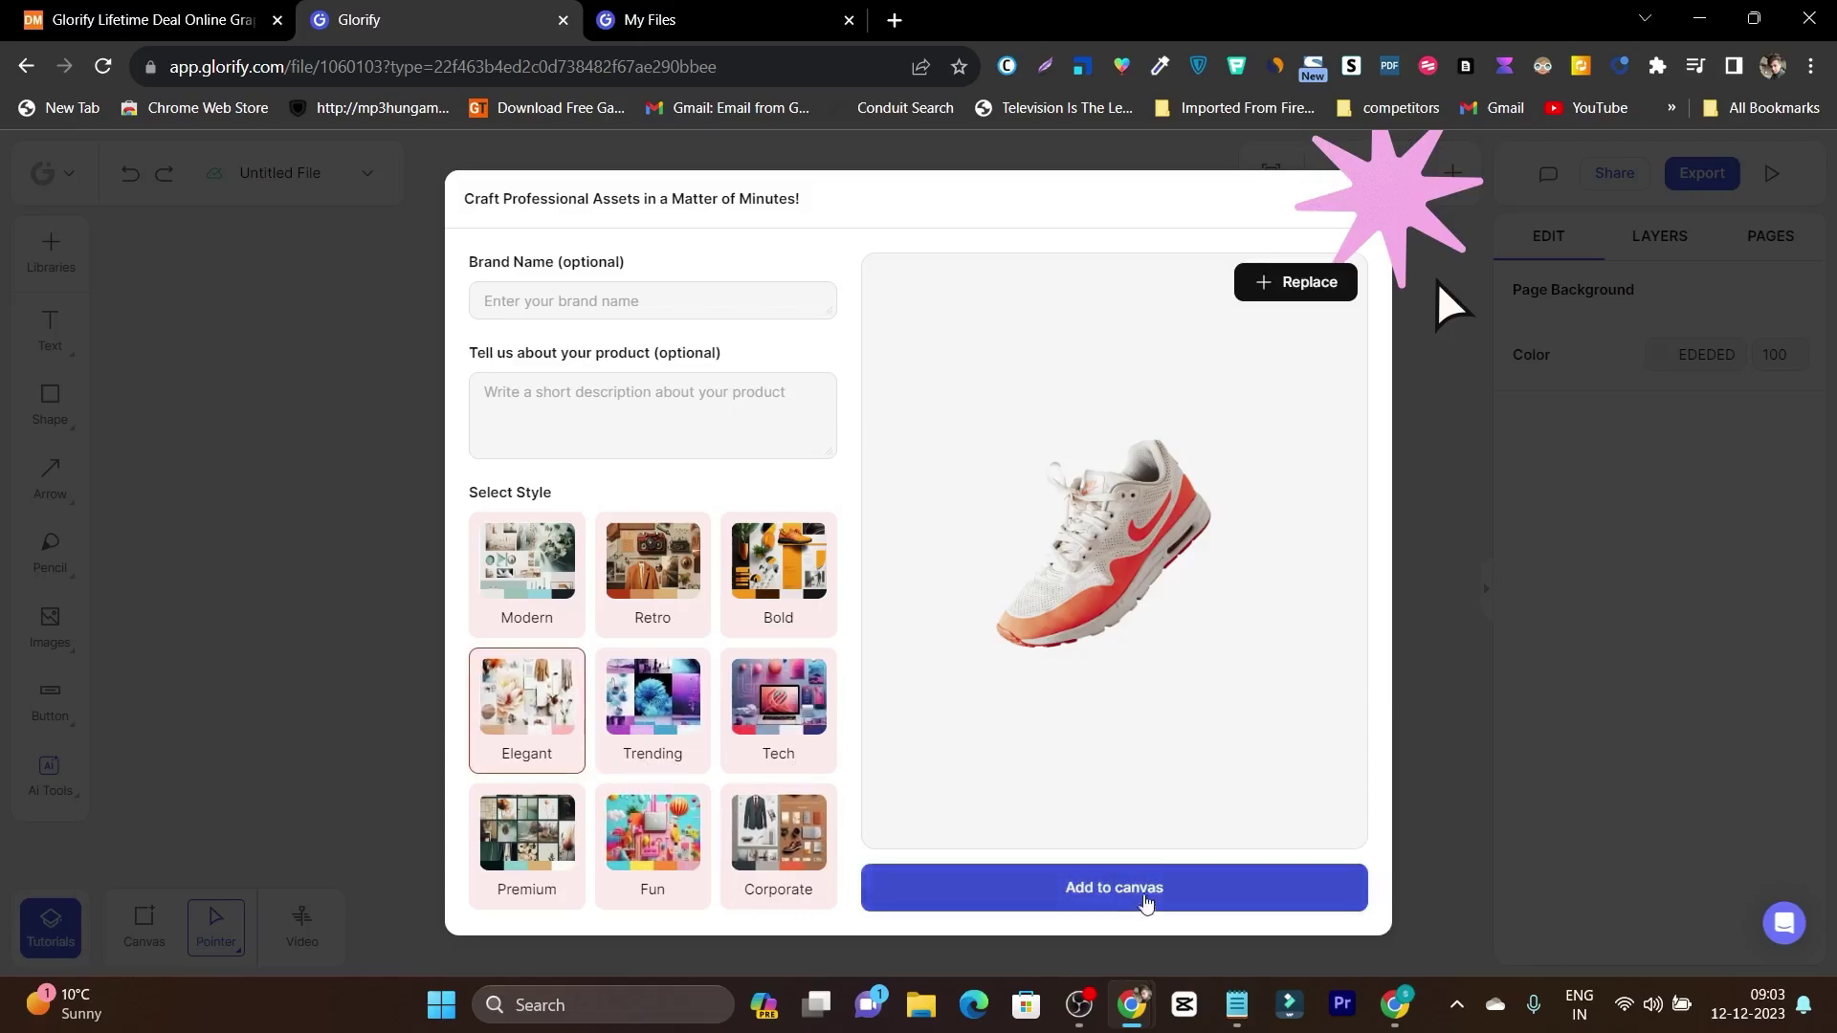
{"action": "left_click", "coordinate": [1145, 892]}
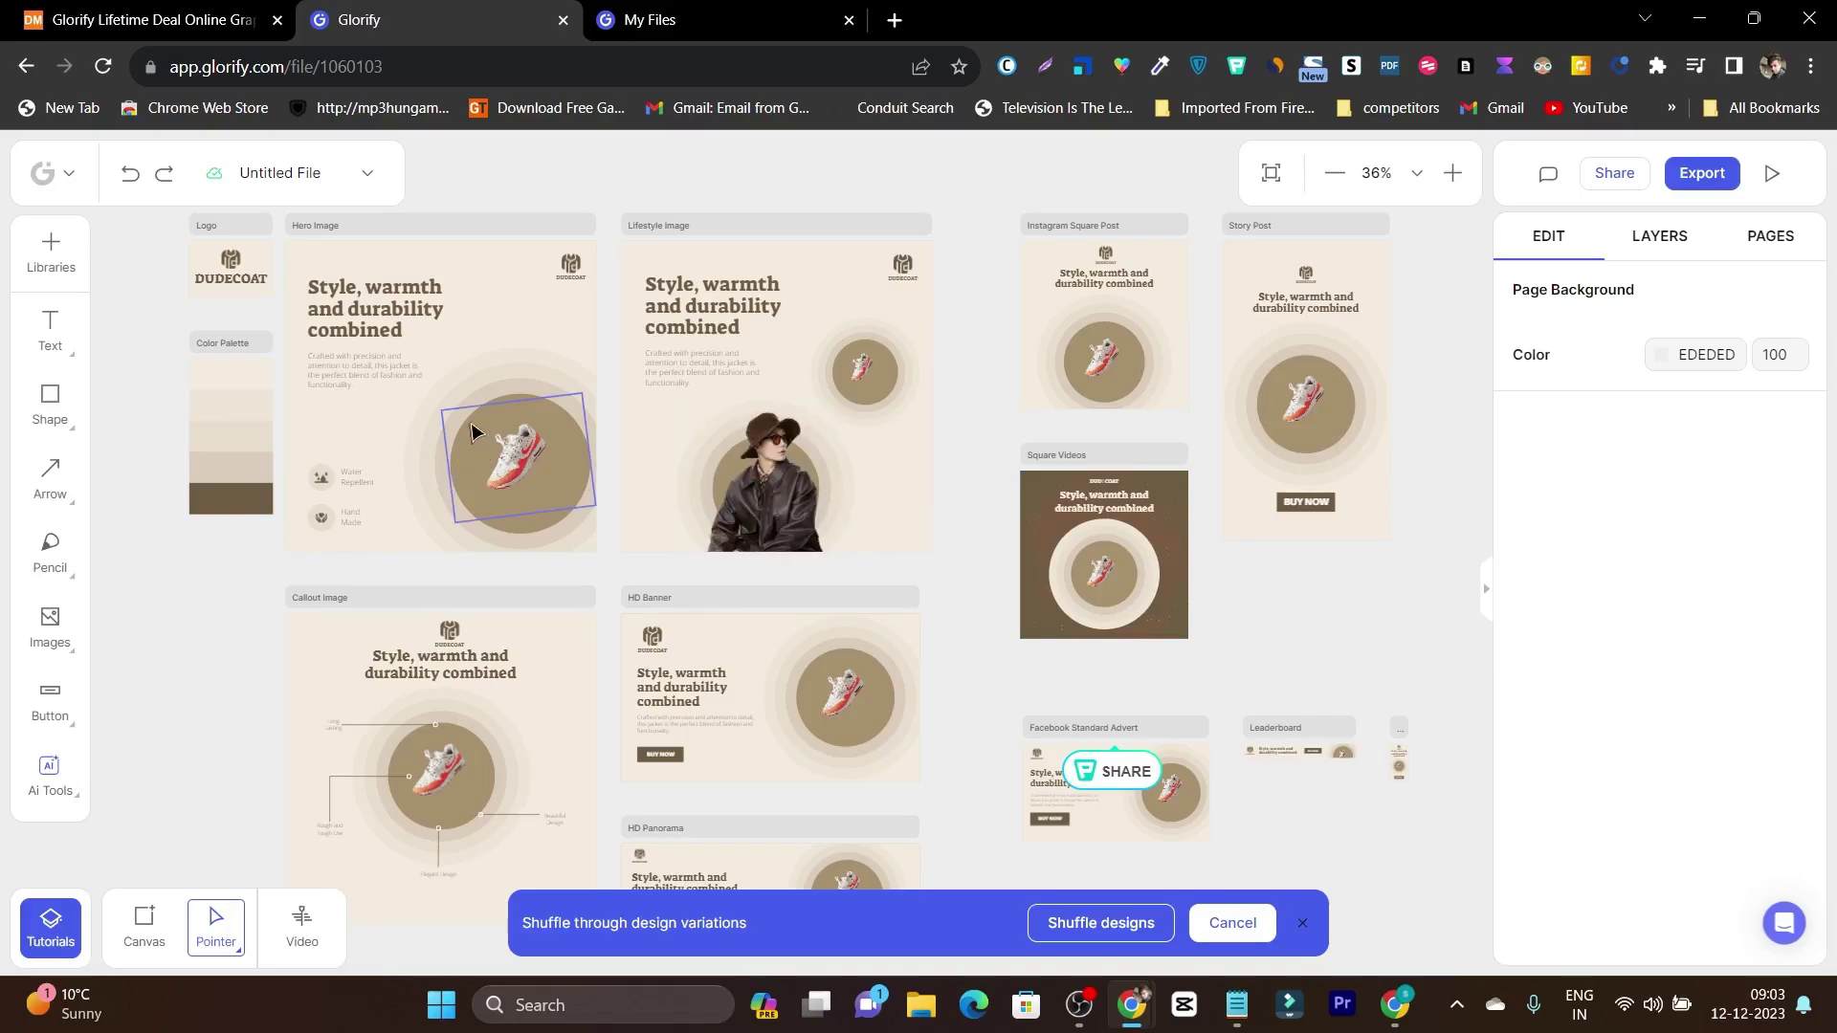
Enlarge the Hero Image shoe from both corners so it spills past its circle
{"action": "left_click", "coordinate": [244, 351]}
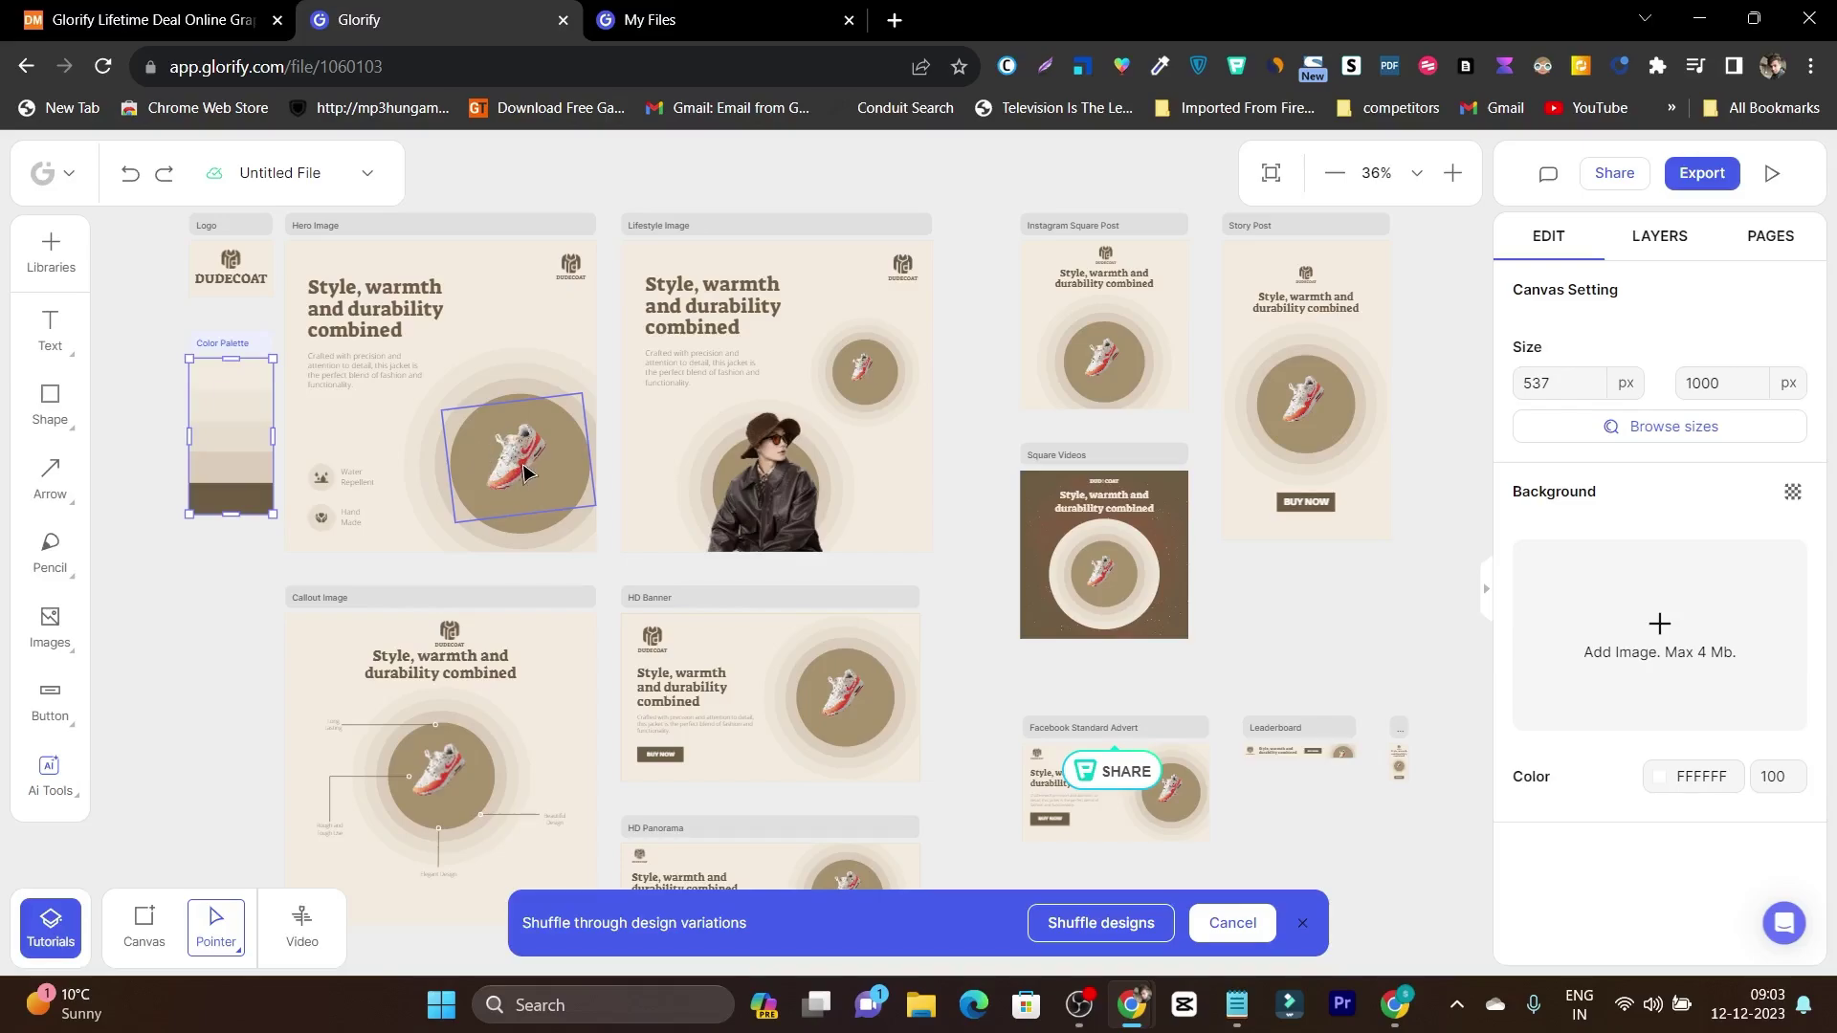
{"action": "left_click", "coordinate": [524, 473]}
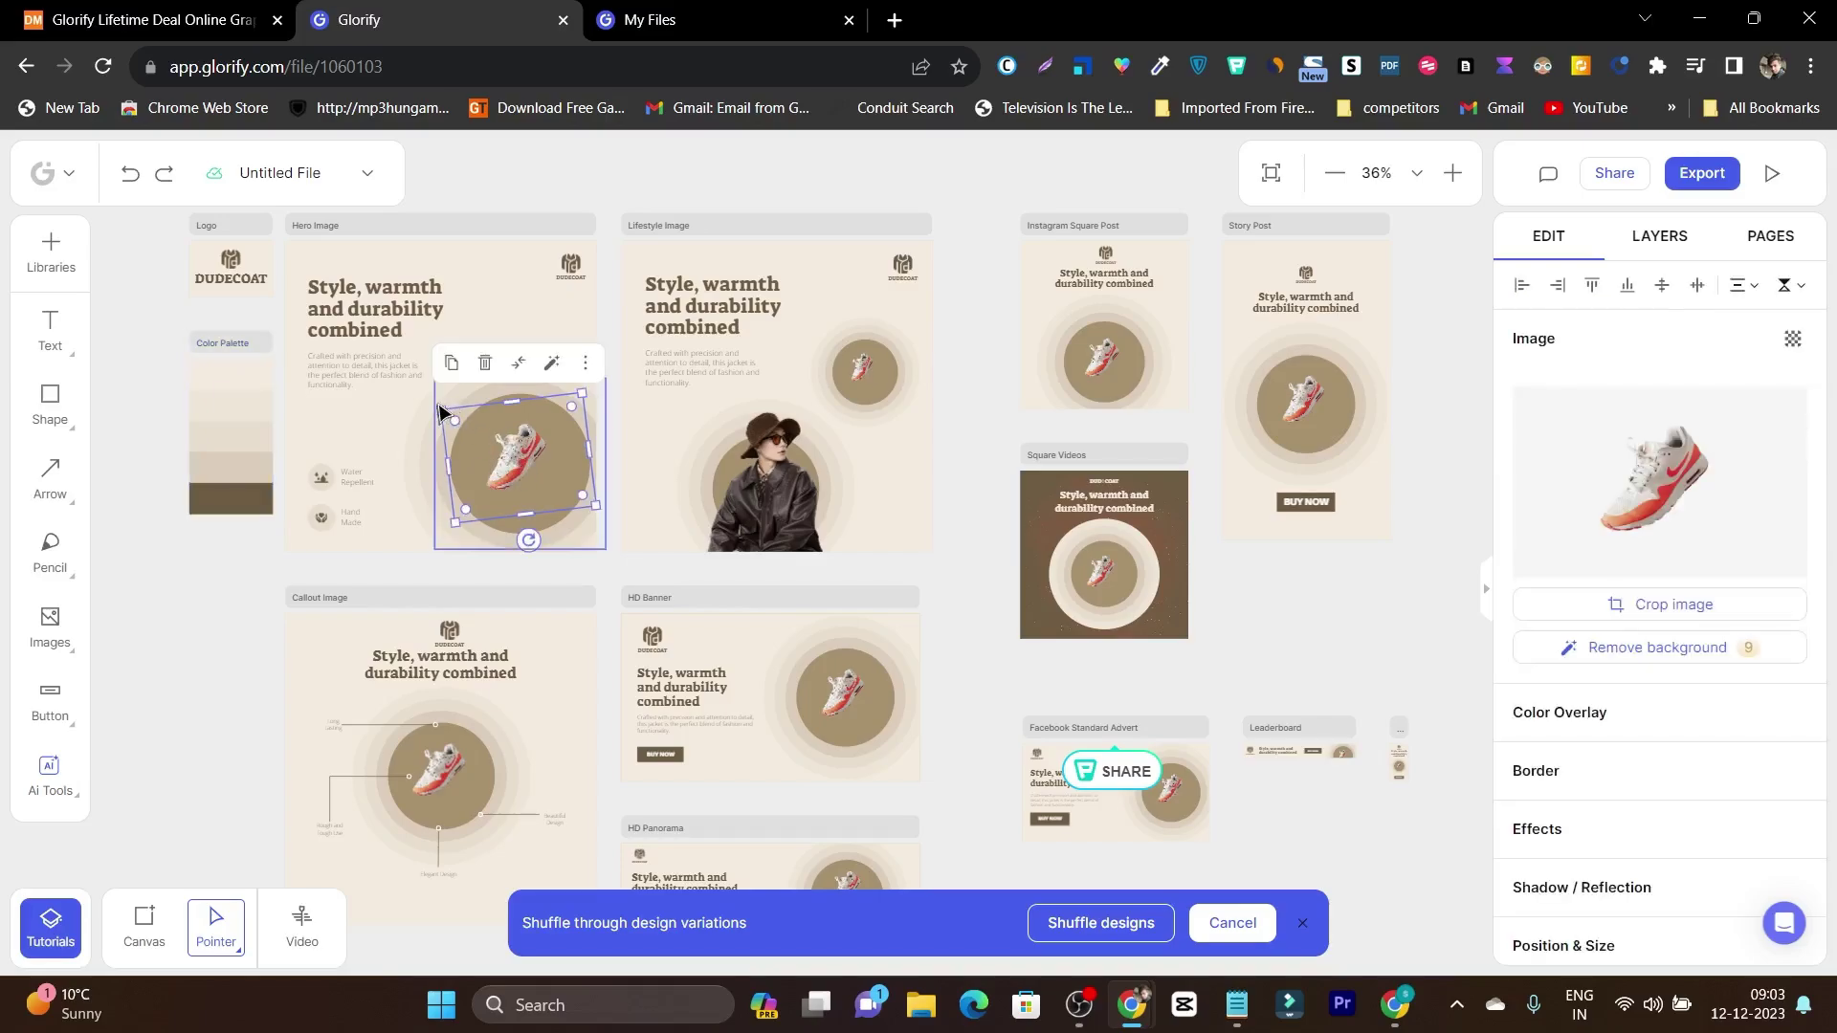
{"action": "left_click_drag", "start_coordinate": [445, 415], "coordinate": [371, 367]}
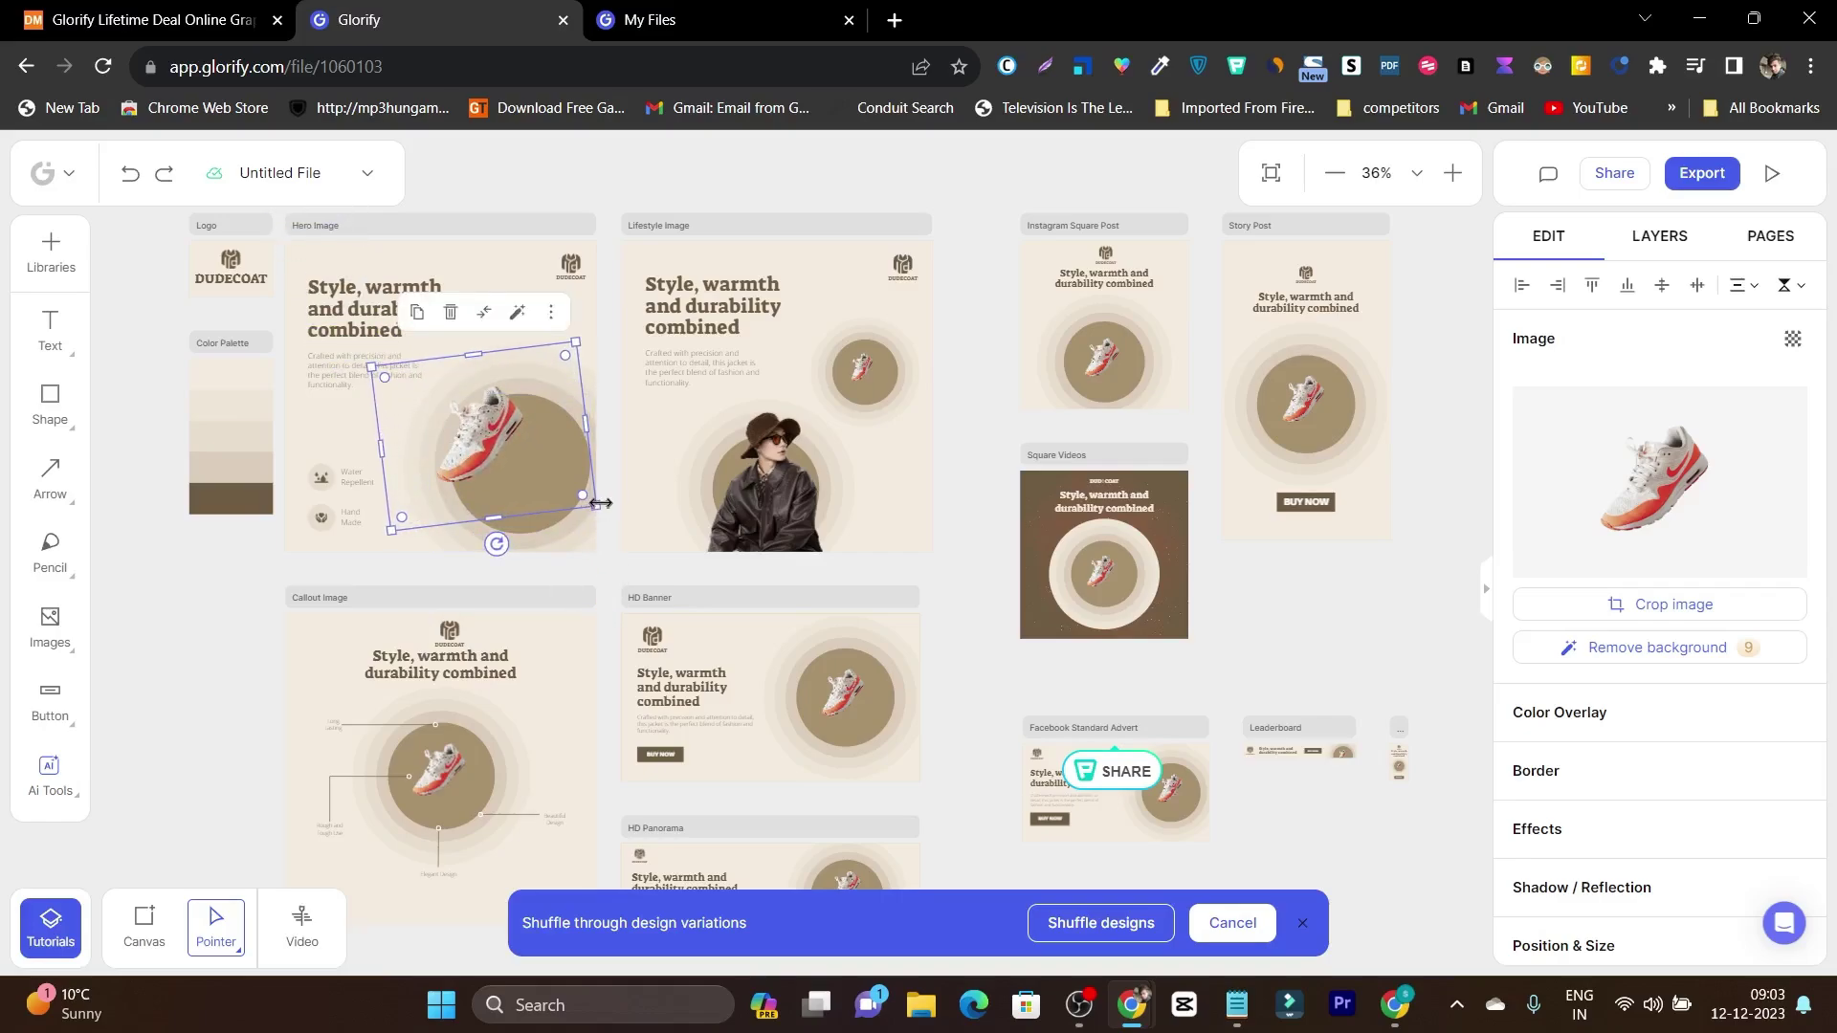
{"action": "left_click_drag", "start_coordinate": [594, 512], "coordinate": [701, 670]}
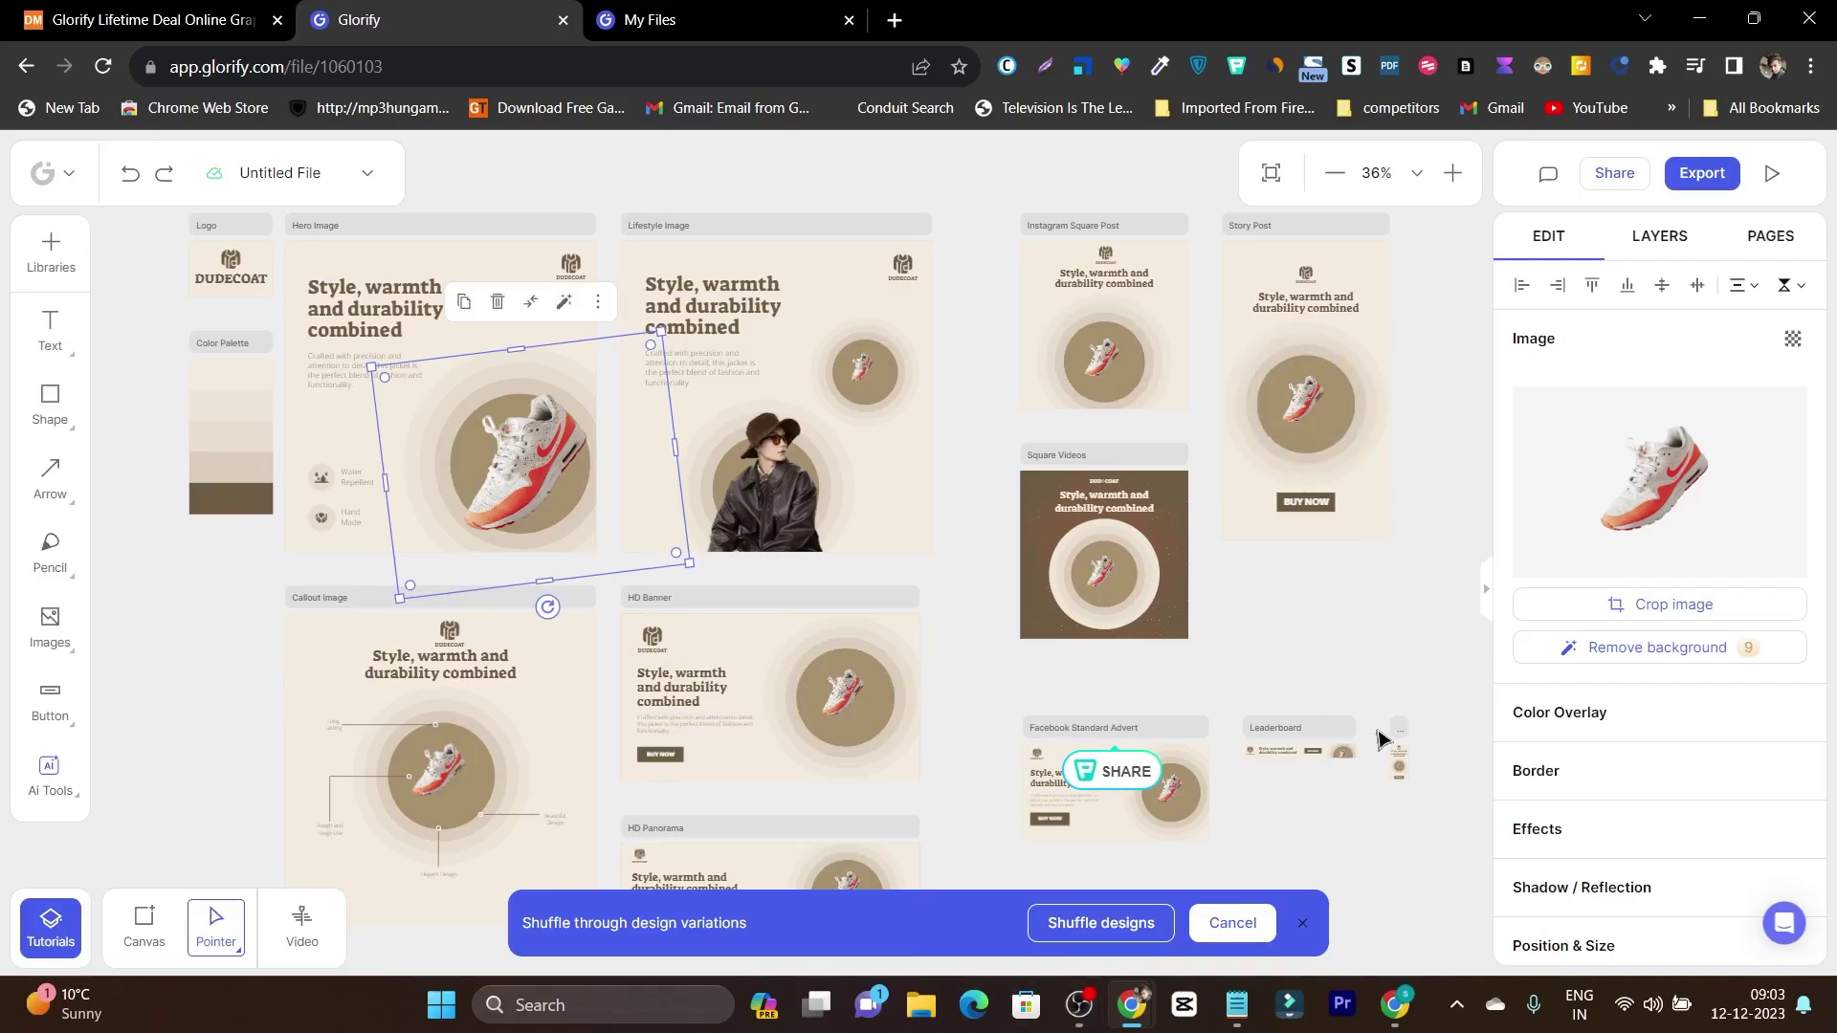
Shuffle the design set into a Leather Bag variation and scroll through it
{"action": "left_click", "coordinate": [1097, 926]}
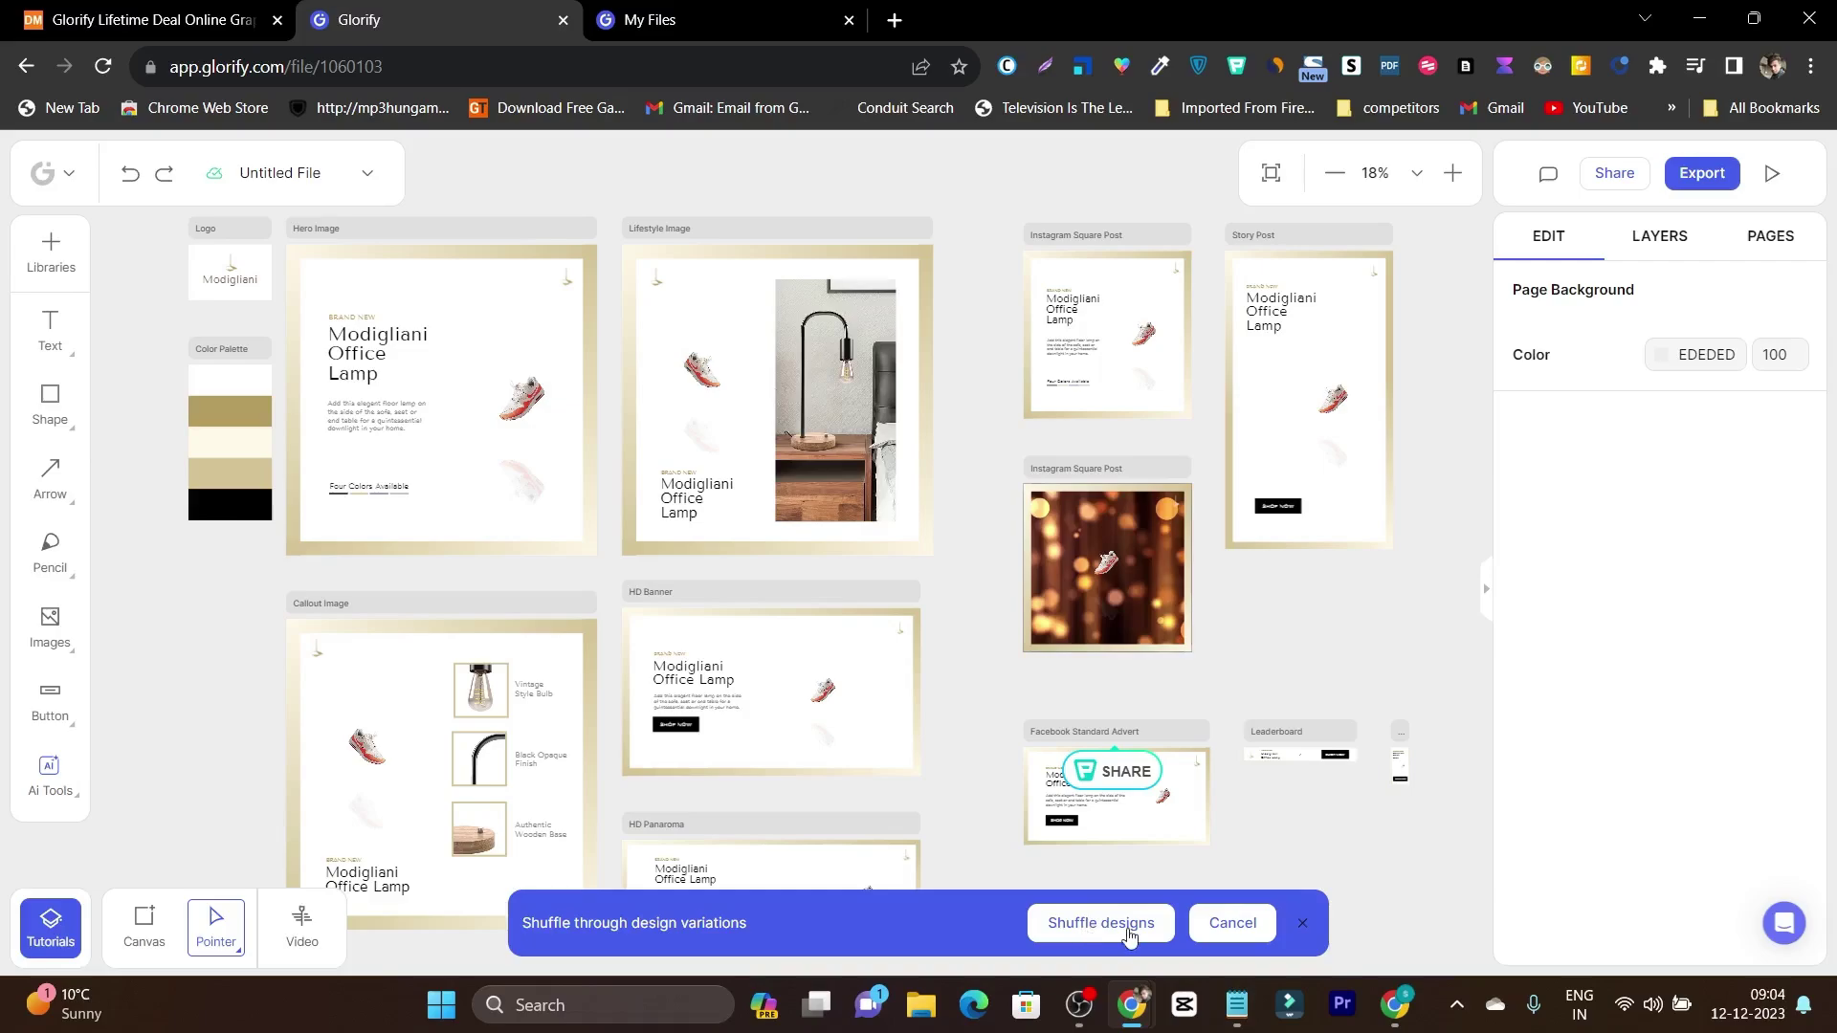
{"action": "left_click", "coordinate": [1126, 929]}
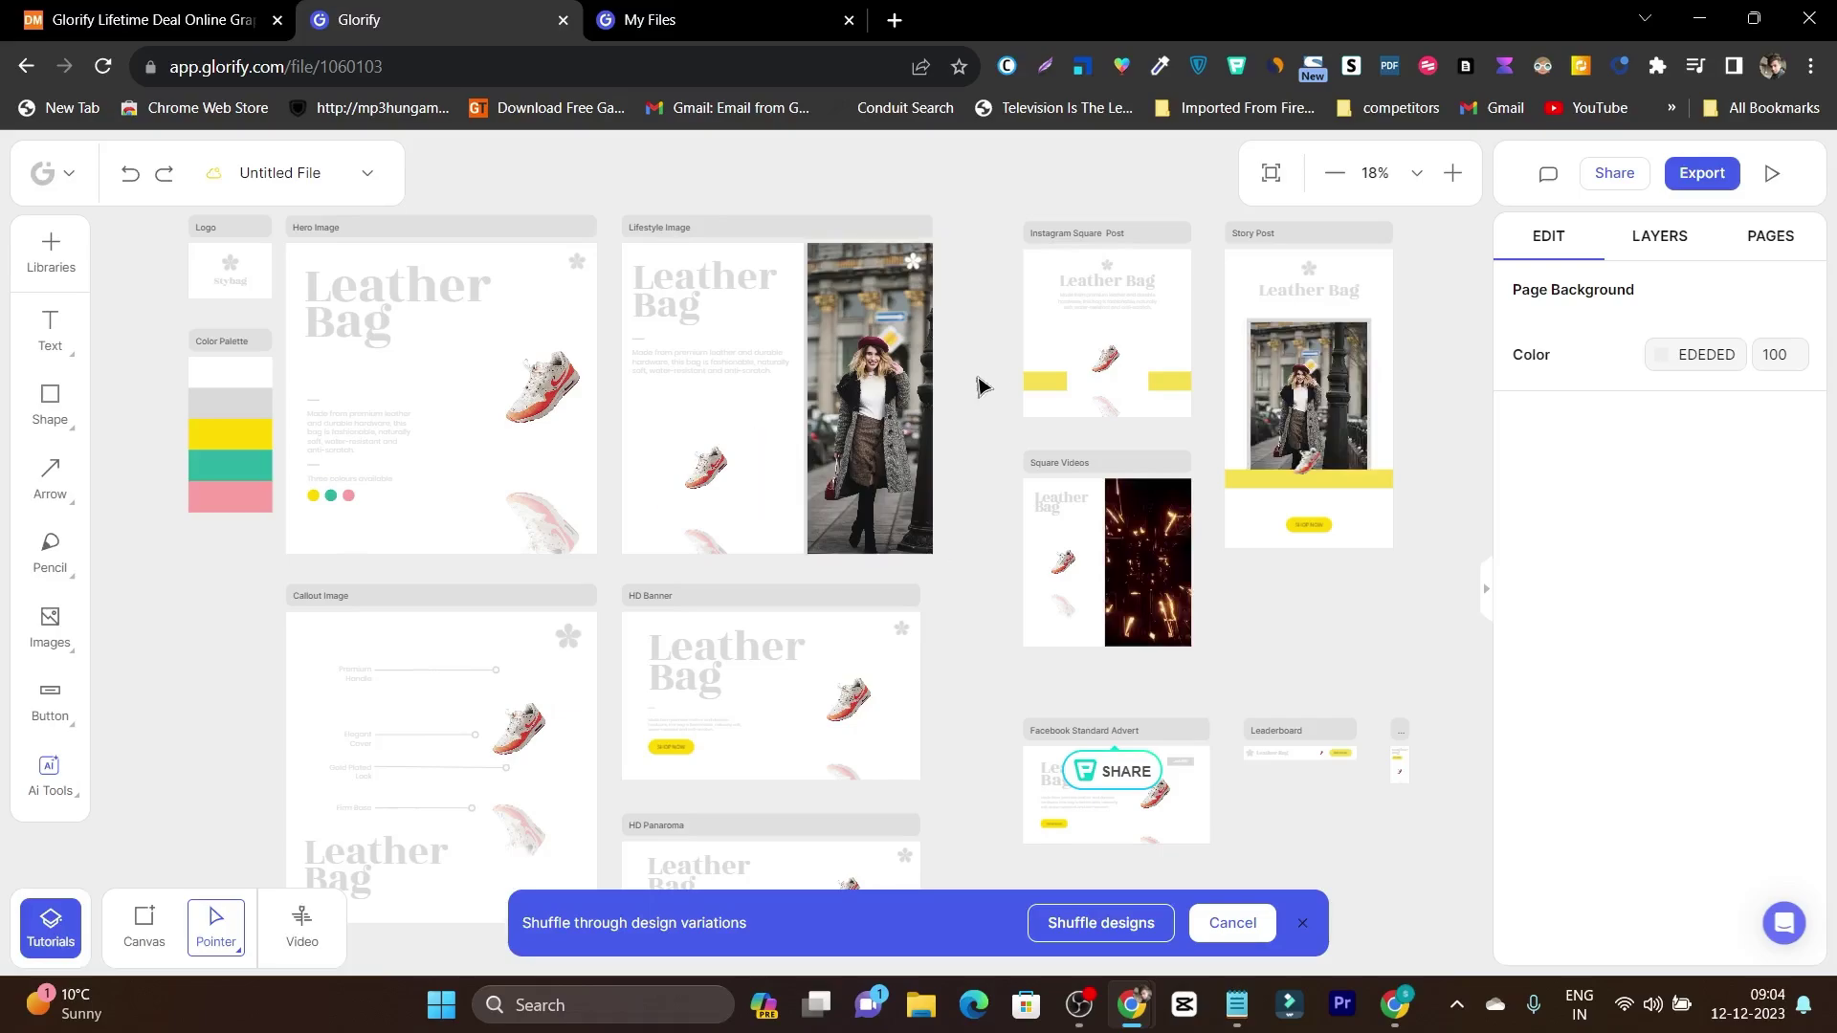
{"action": "scroll", "coordinate": [986, 471], "scroll_direction": "down", "scroll_amount": 2}
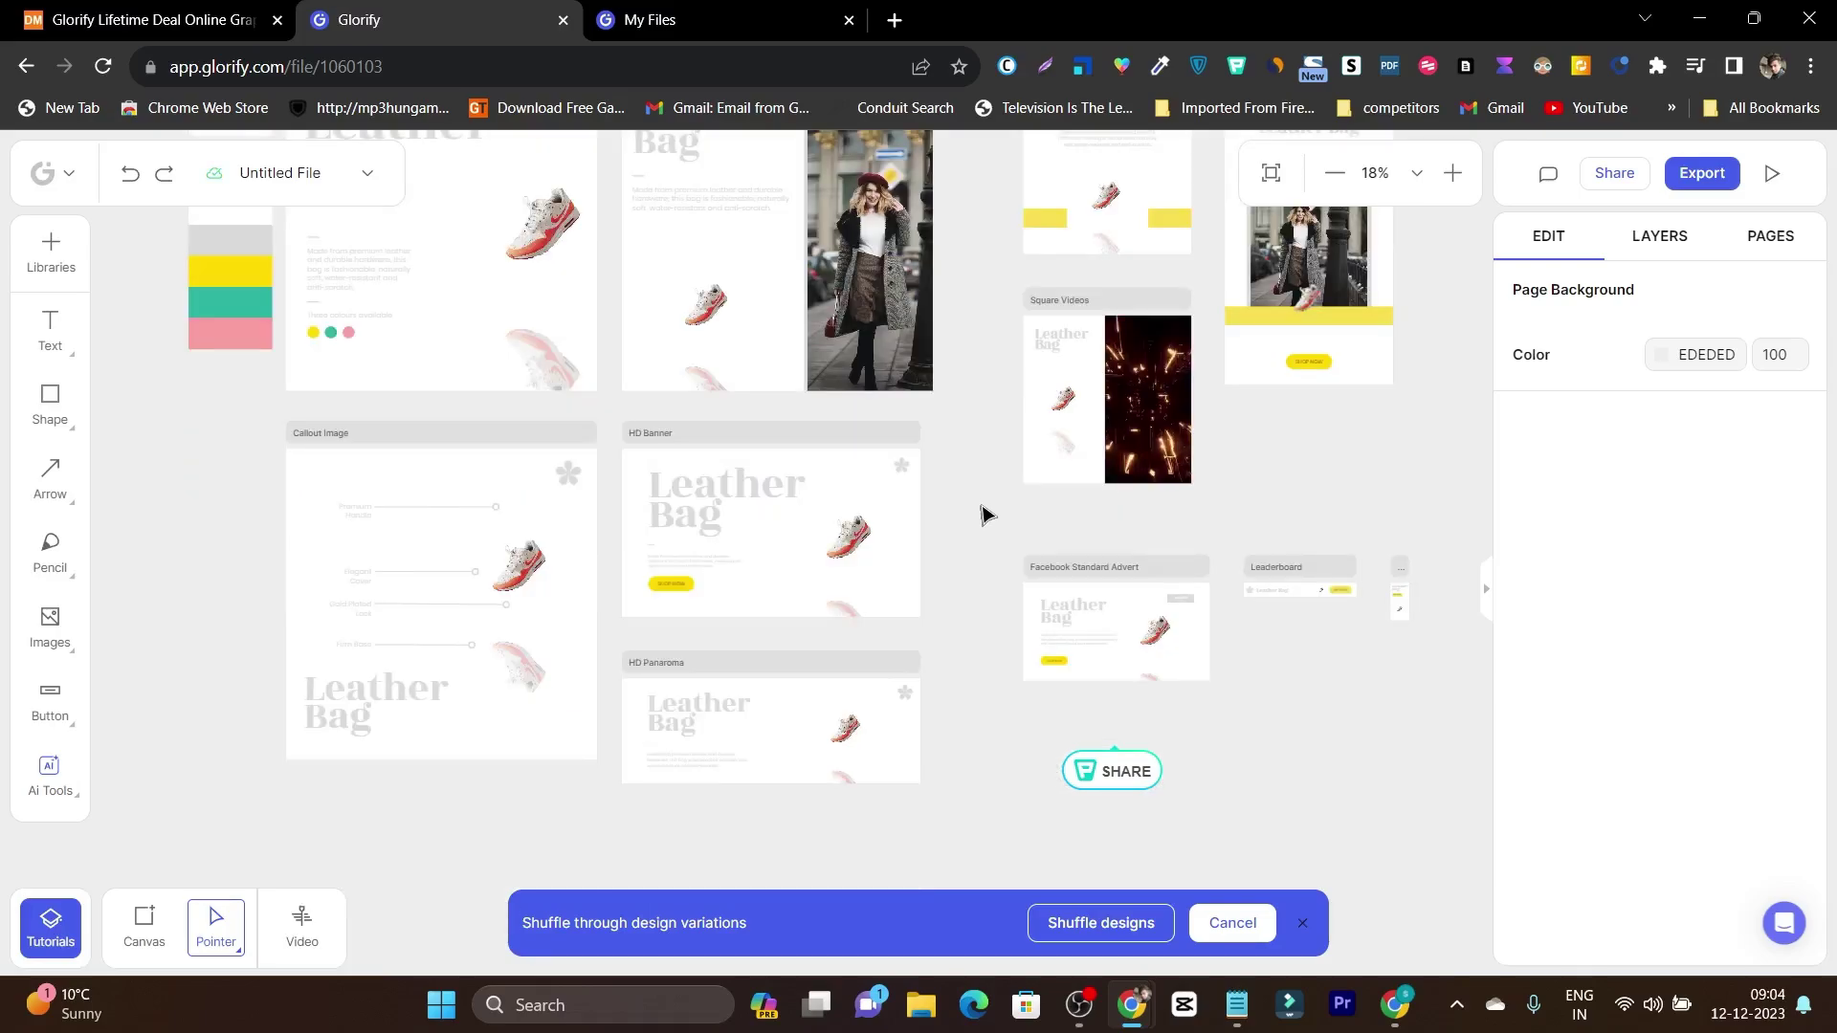
{"action": "scroll", "coordinate": [986, 517], "scroll_direction": "up", "scroll_amount": 4}
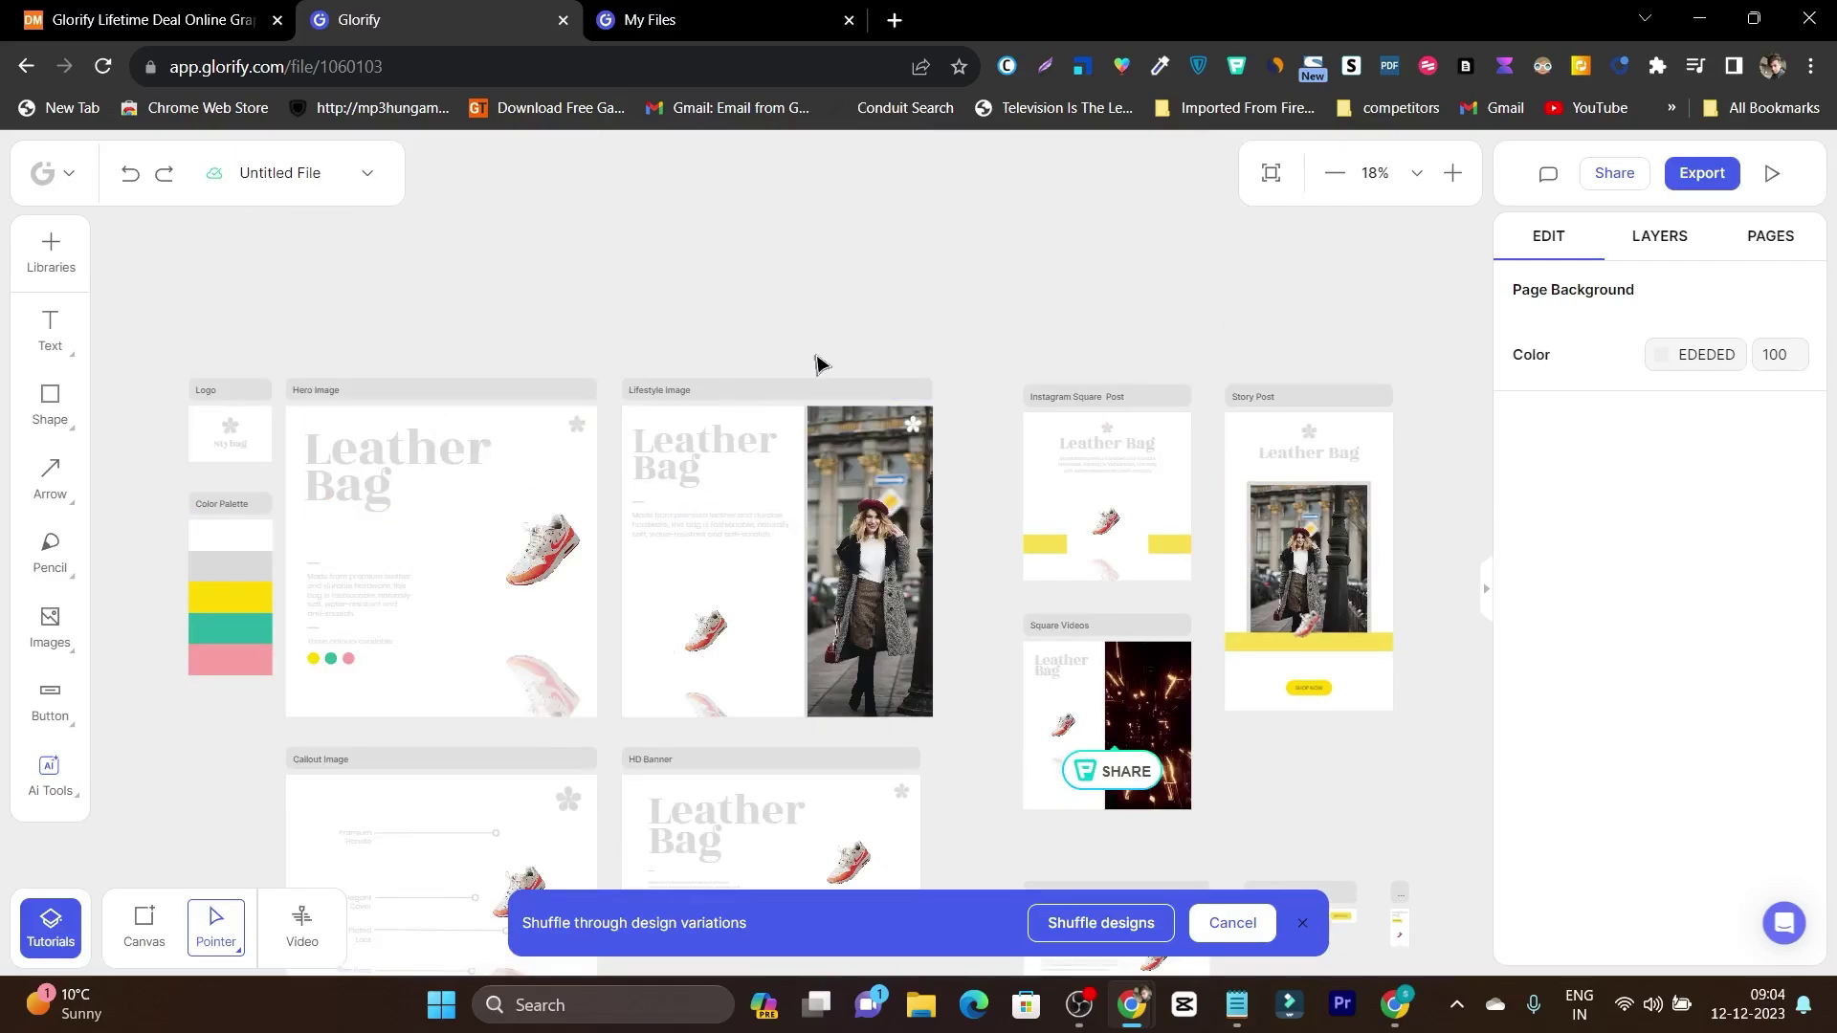
{"action": "scroll", "coordinate": [991, 426], "scroll_direction": "down", "scroll_amount": 2}
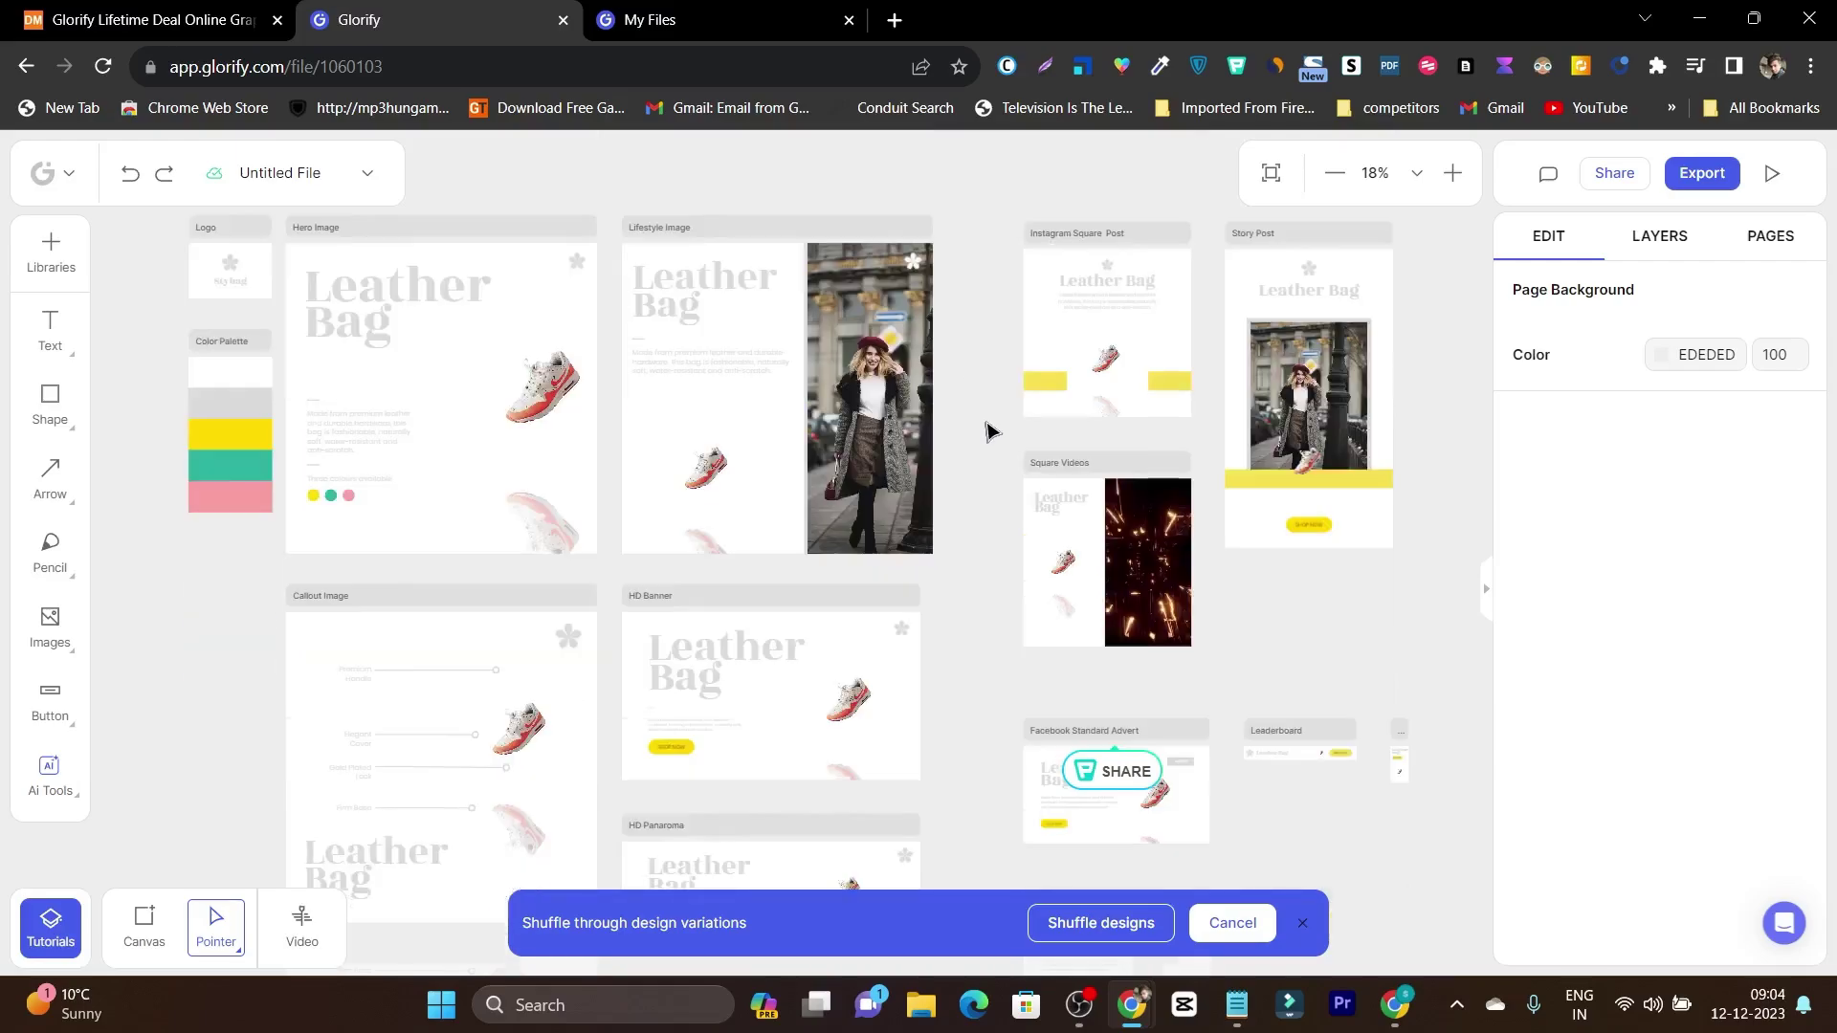
{"action": "left_click", "coordinate": [685, 9]}
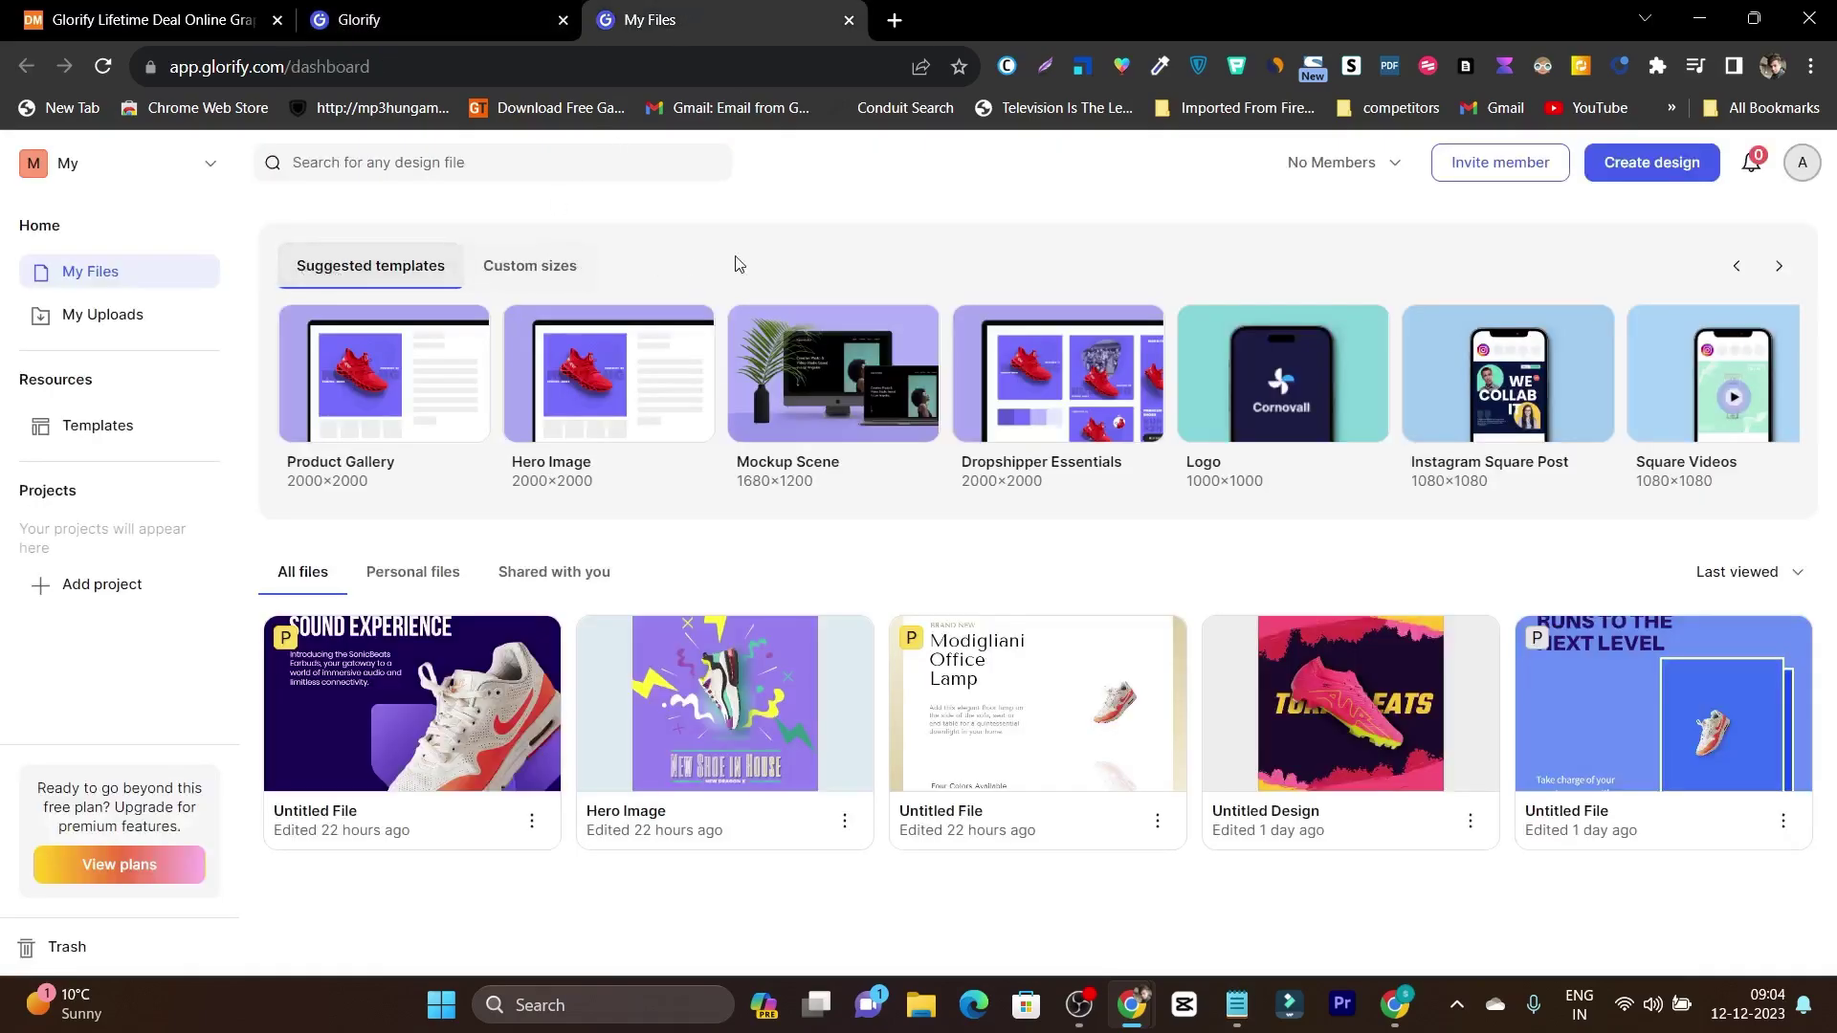
Open the Templates gallery, briefly checking back on the open design file
{"action": "left_click", "coordinate": [121, 425]}
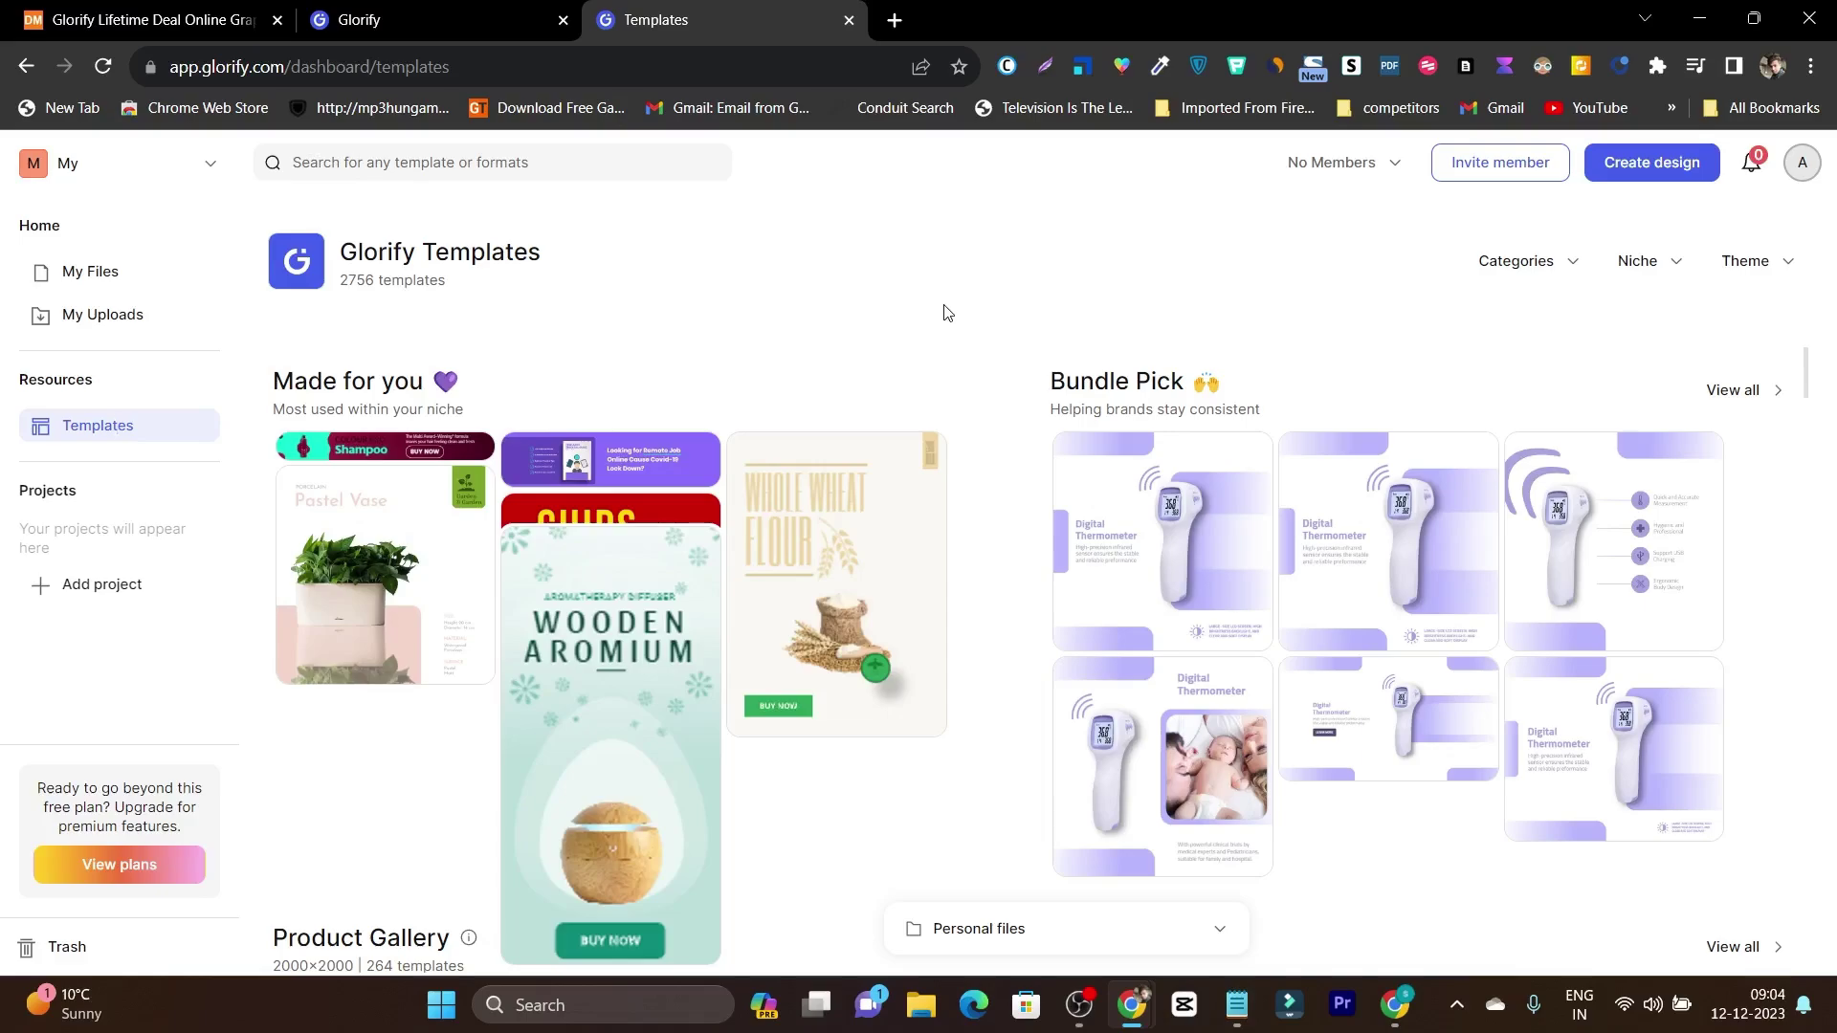
{"action": "scroll", "coordinate": [1003, 412], "scroll_direction": "down", "scroll_amount": 1}
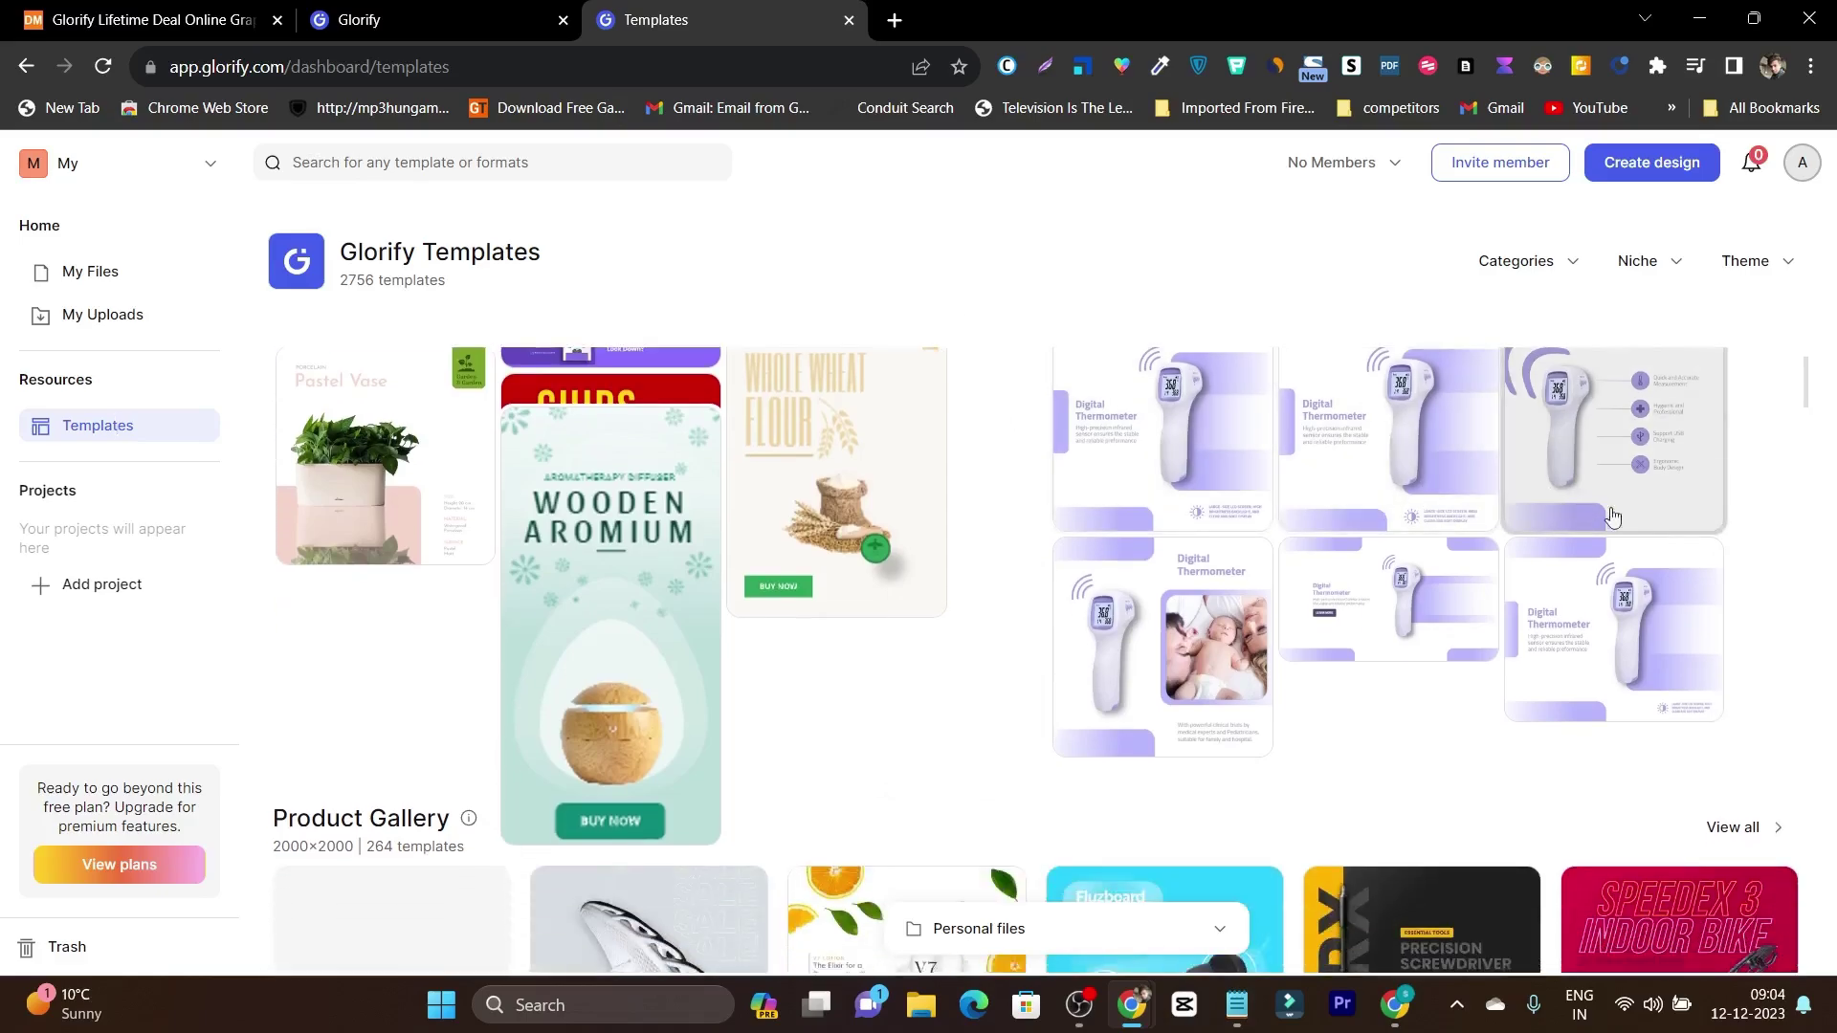
{"action": "scroll", "coordinate": [1452, 576], "scroll_direction": "up", "scroll_amount": 1}
{"action": "left_click", "coordinate": [1451, 576]}
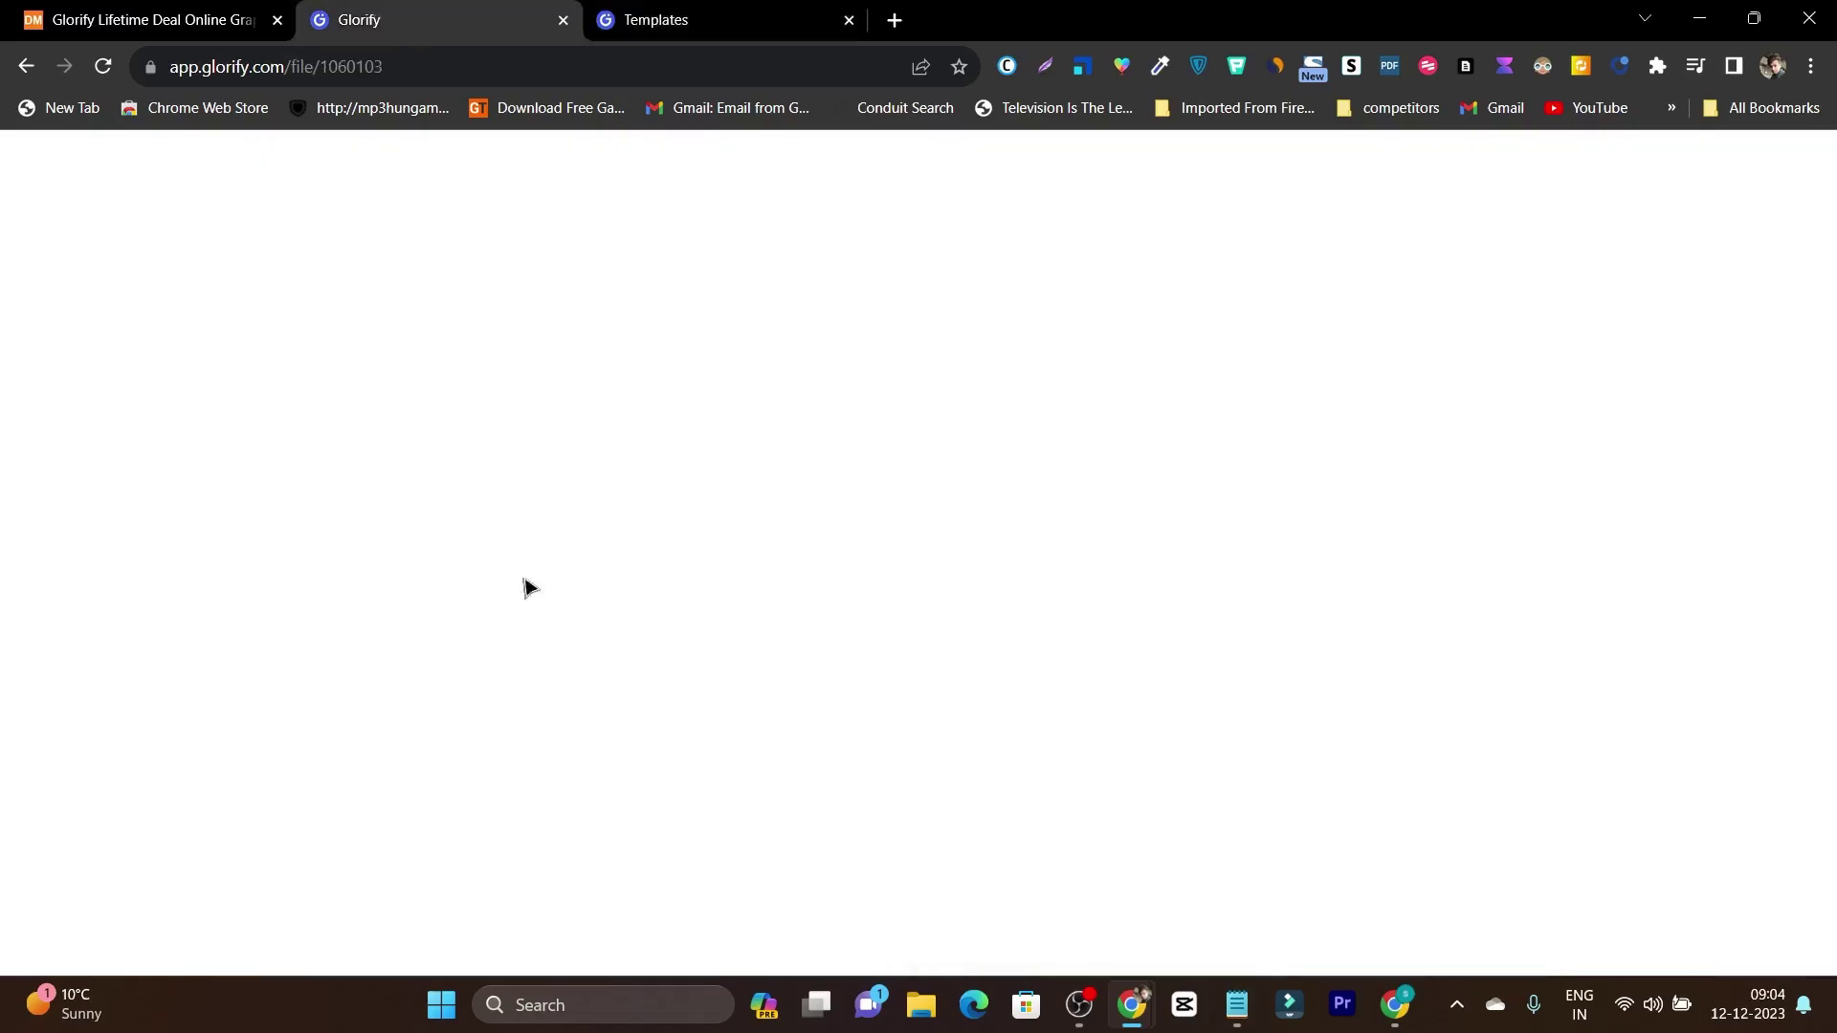
{"action": "scroll", "coordinate": [1321, 689], "scroll_direction": "down", "scroll_amount": 3}
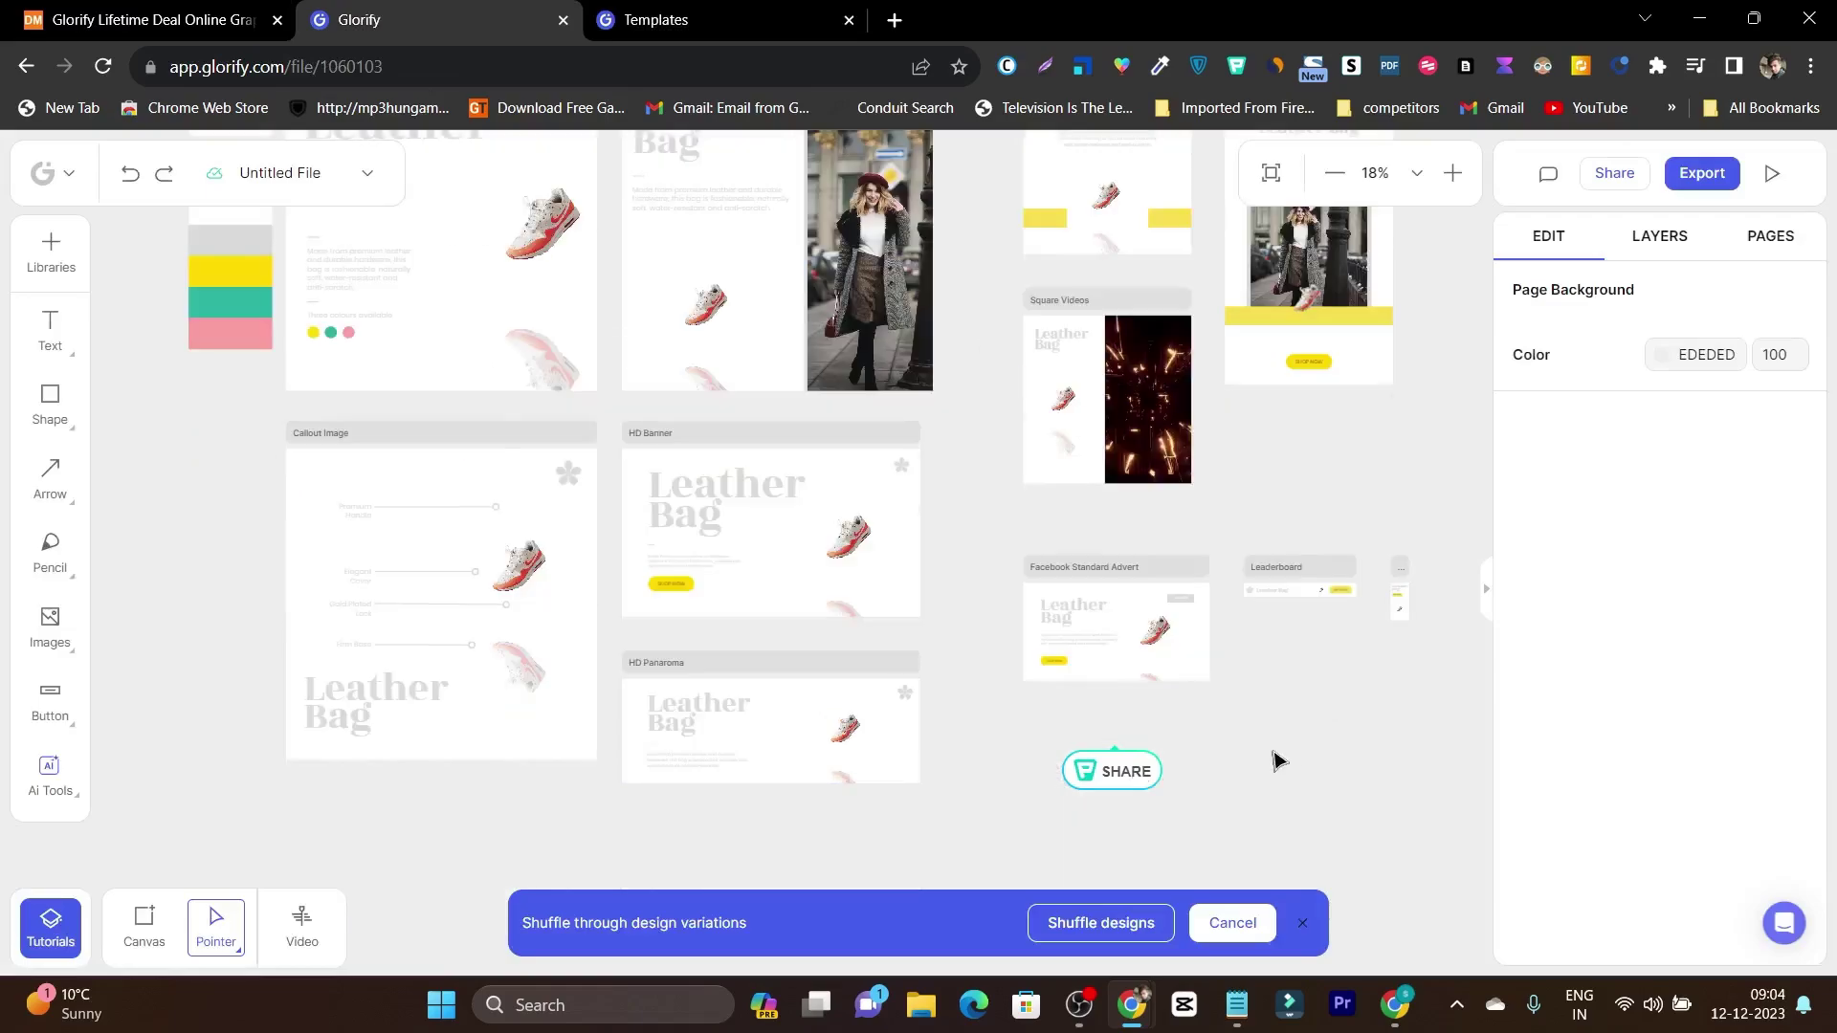
{"action": "scroll", "coordinate": [1021, 643], "scroll_direction": "up", "scroll_amount": 5}
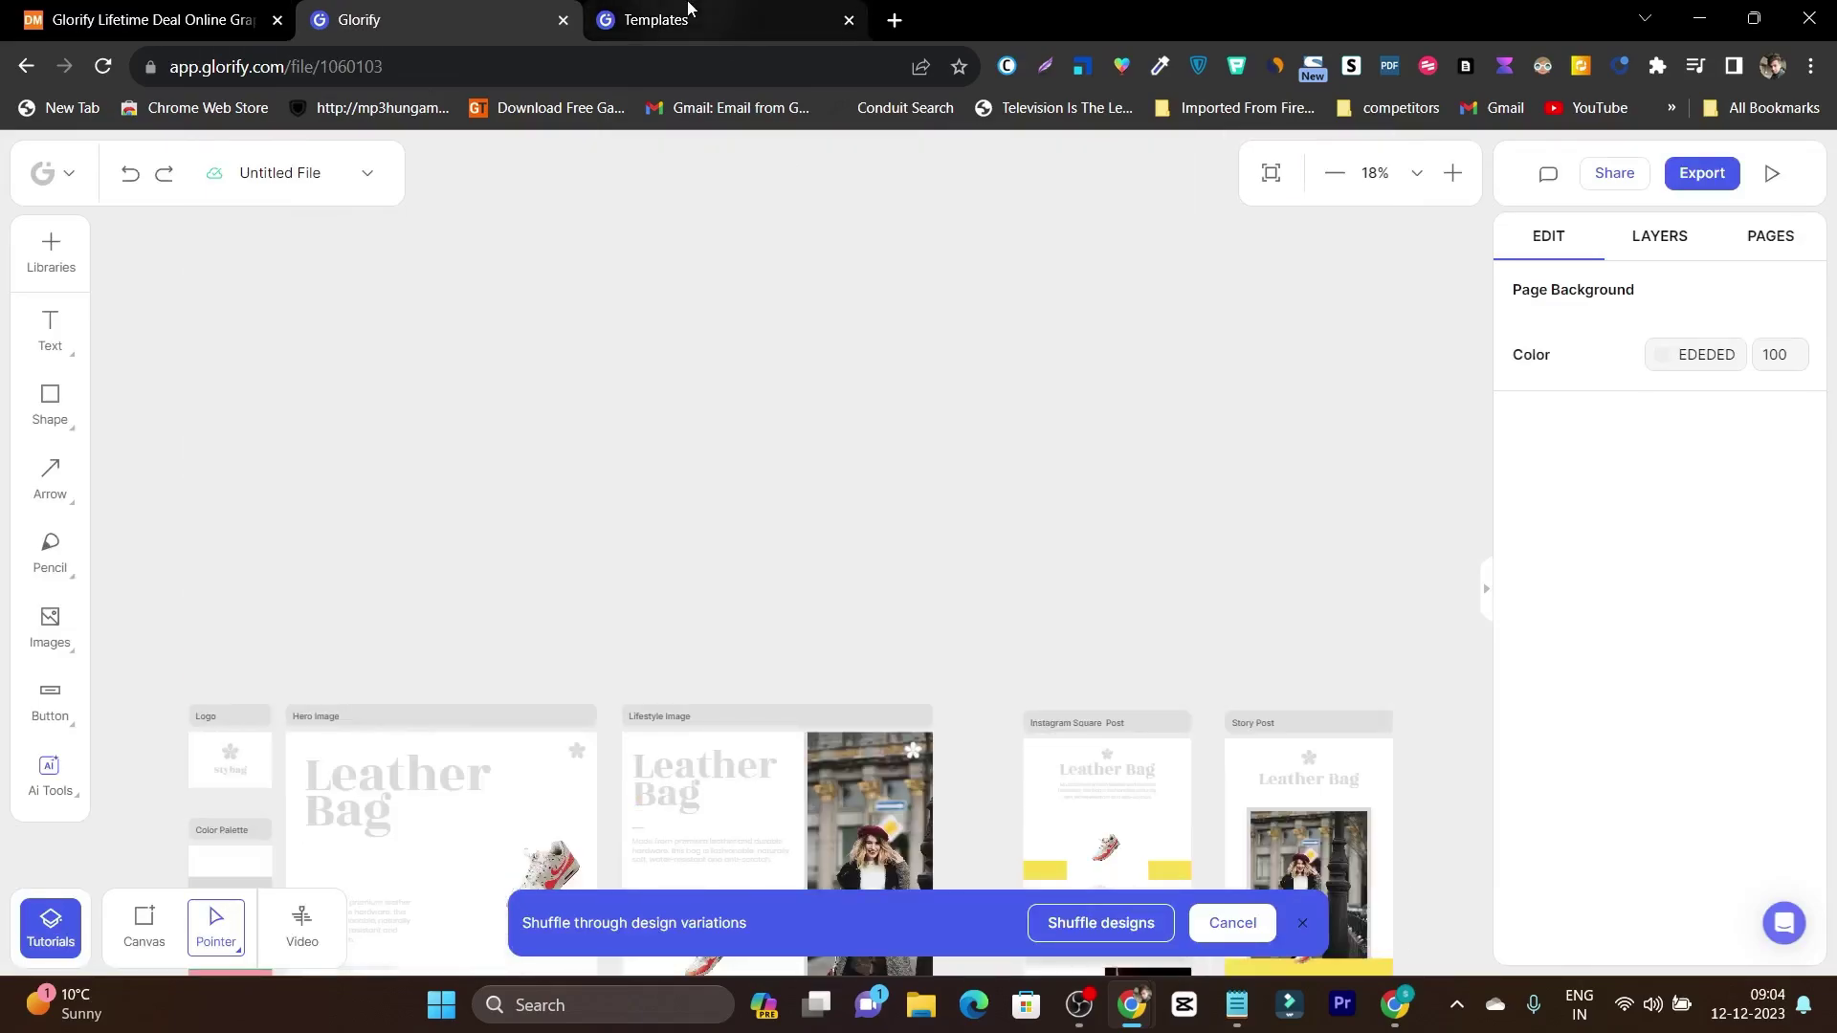
{"action": "left_click", "coordinate": [674, 19]}
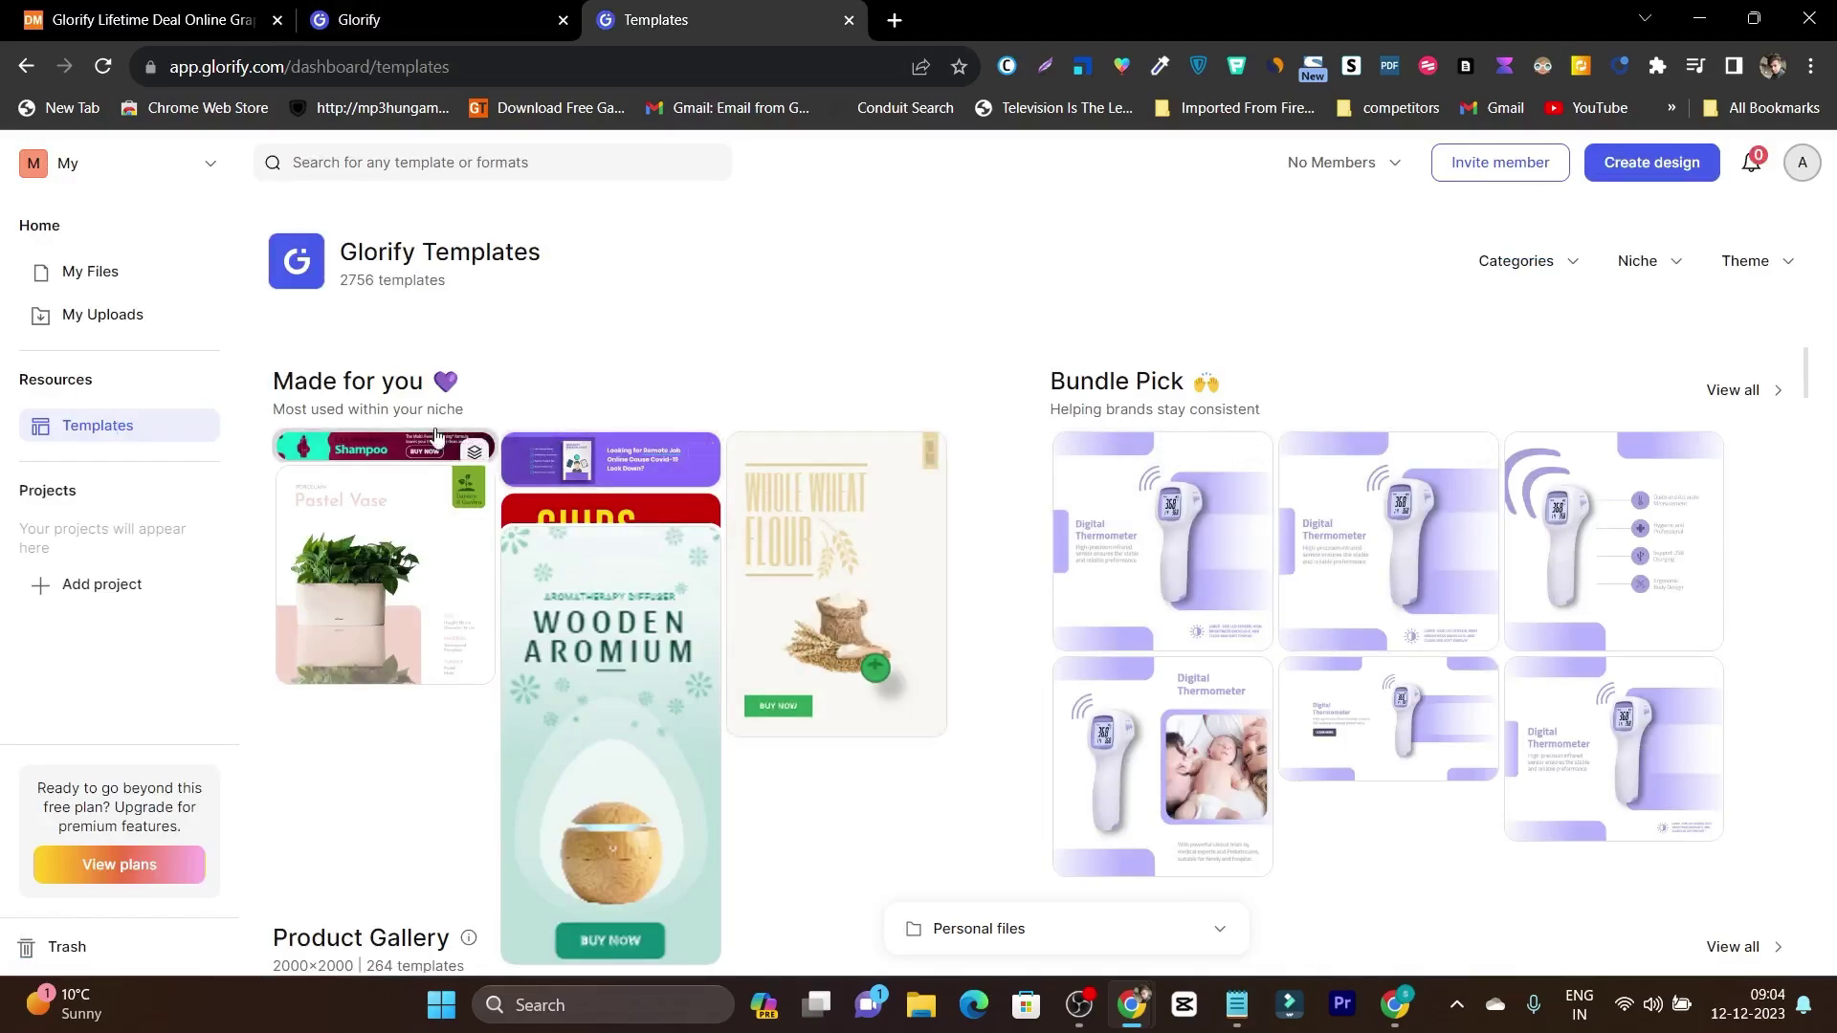
Browse the template categories from Hero Image down to Square Videos
{"action": "scroll", "coordinate": [428, 433], "scroll_direction": "down", "scroll_amount": 3}
{"action": "scroll", "coordinate": [428, 432], "scroll_direction": "down", "scroll_amount": 3}
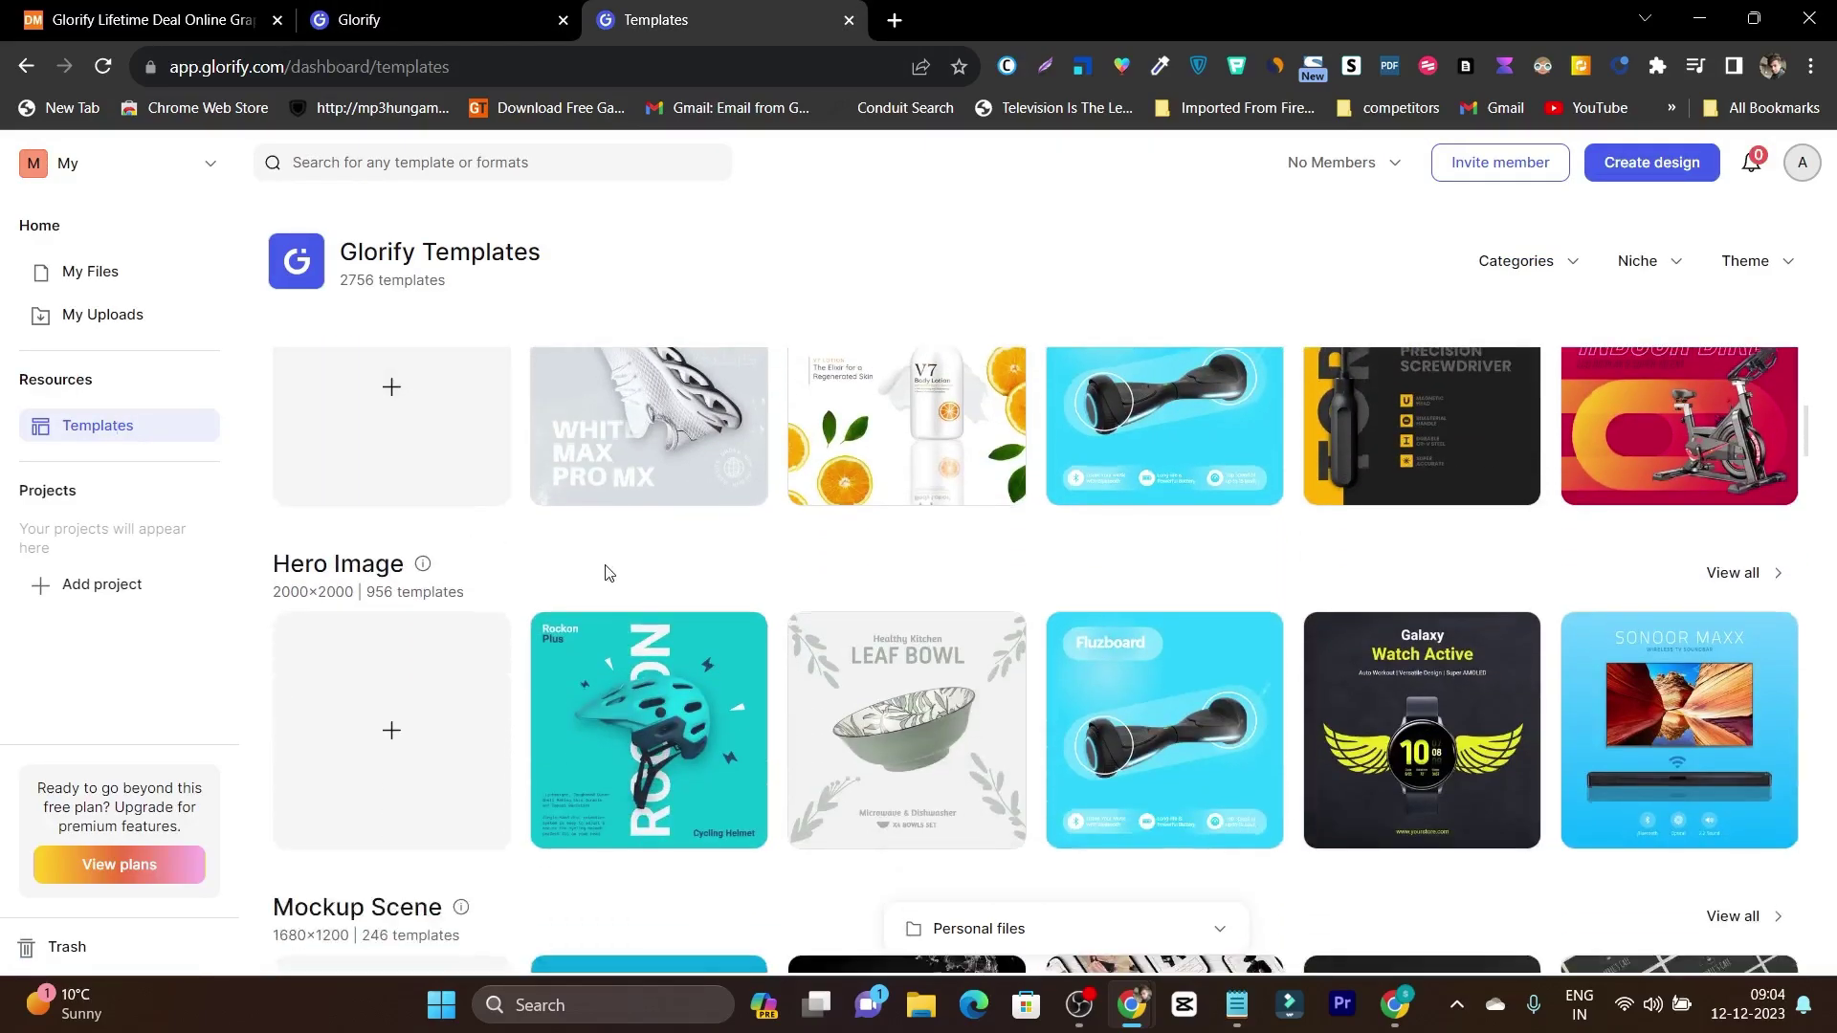
{"action": "scroll", "coordinate": [606, 572], "scroll_direction": "up", "scroll_amount": 1}
{"action": "scroll", "coordinate": [328, 565], "scroll_direction": "up", "scroll_amount": 1}
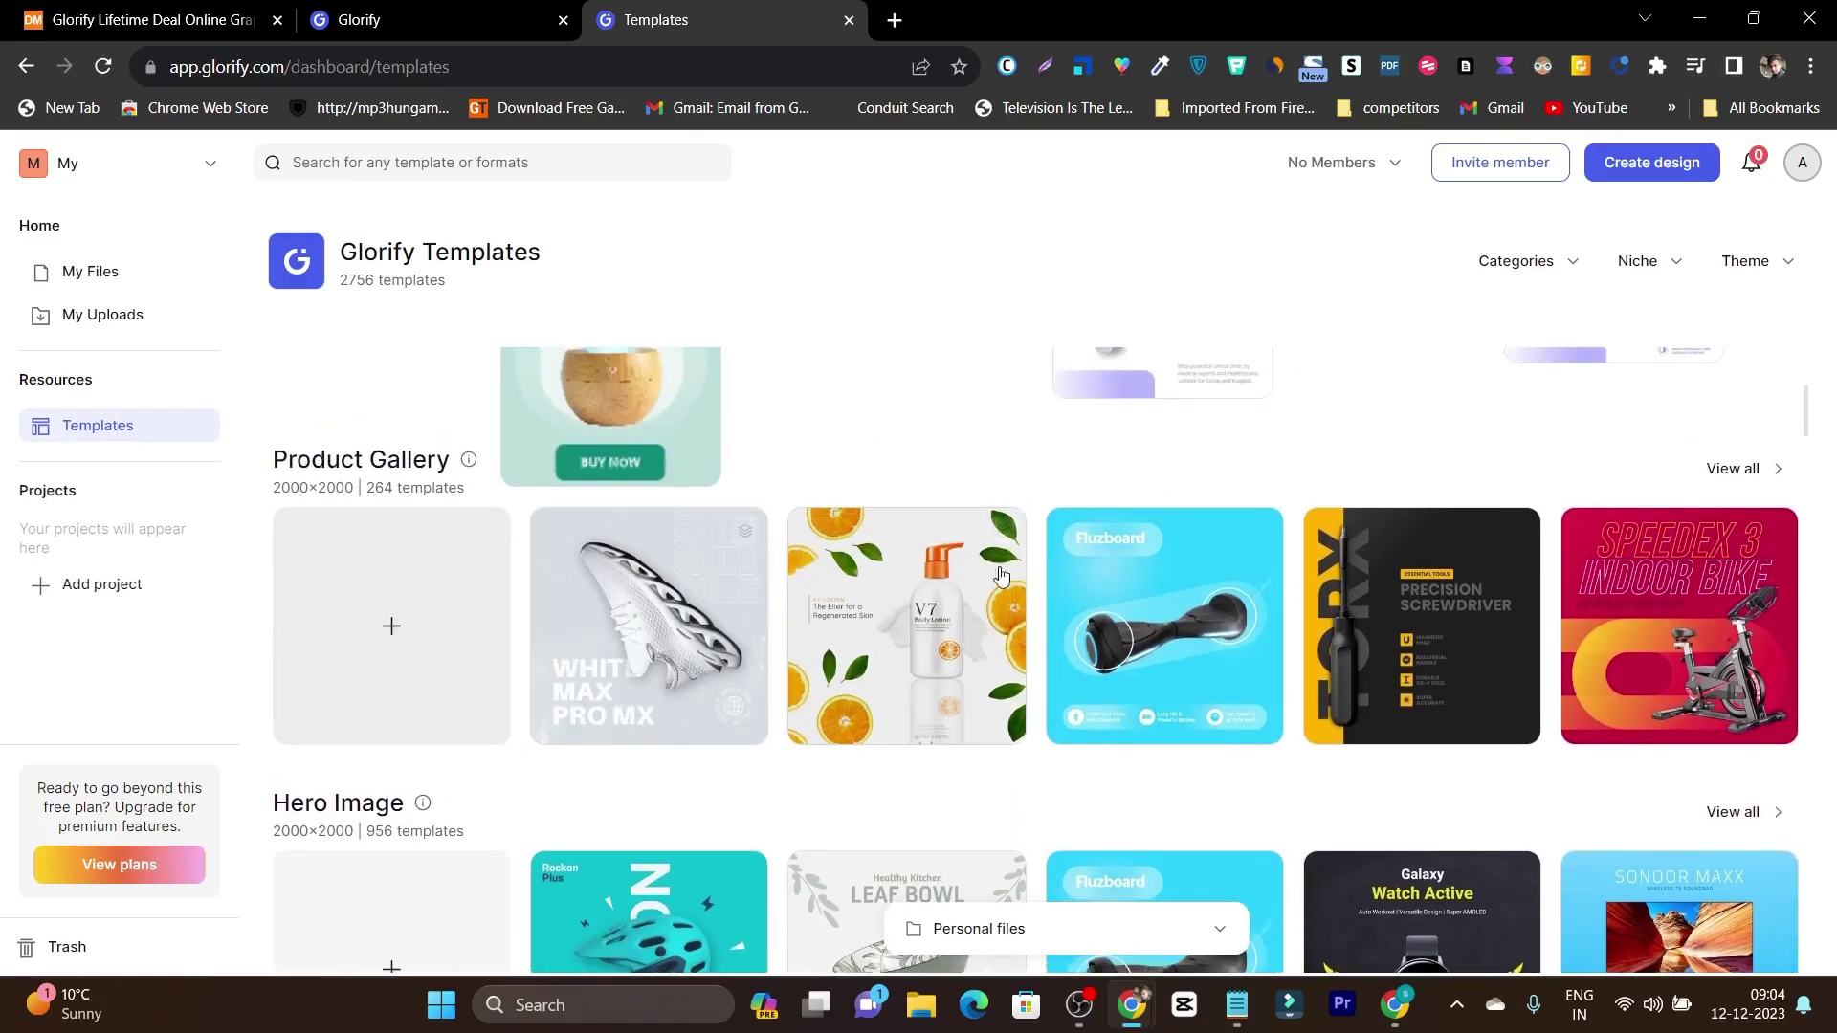
{"action": "scroll", "coordinate": [328, 565], "scroll_direction": "down", "scroll_amount": 3}
{"action": "scroll", "coordinate": [479, 555], "scroll_direction": "down", "scroll_amount": 2}
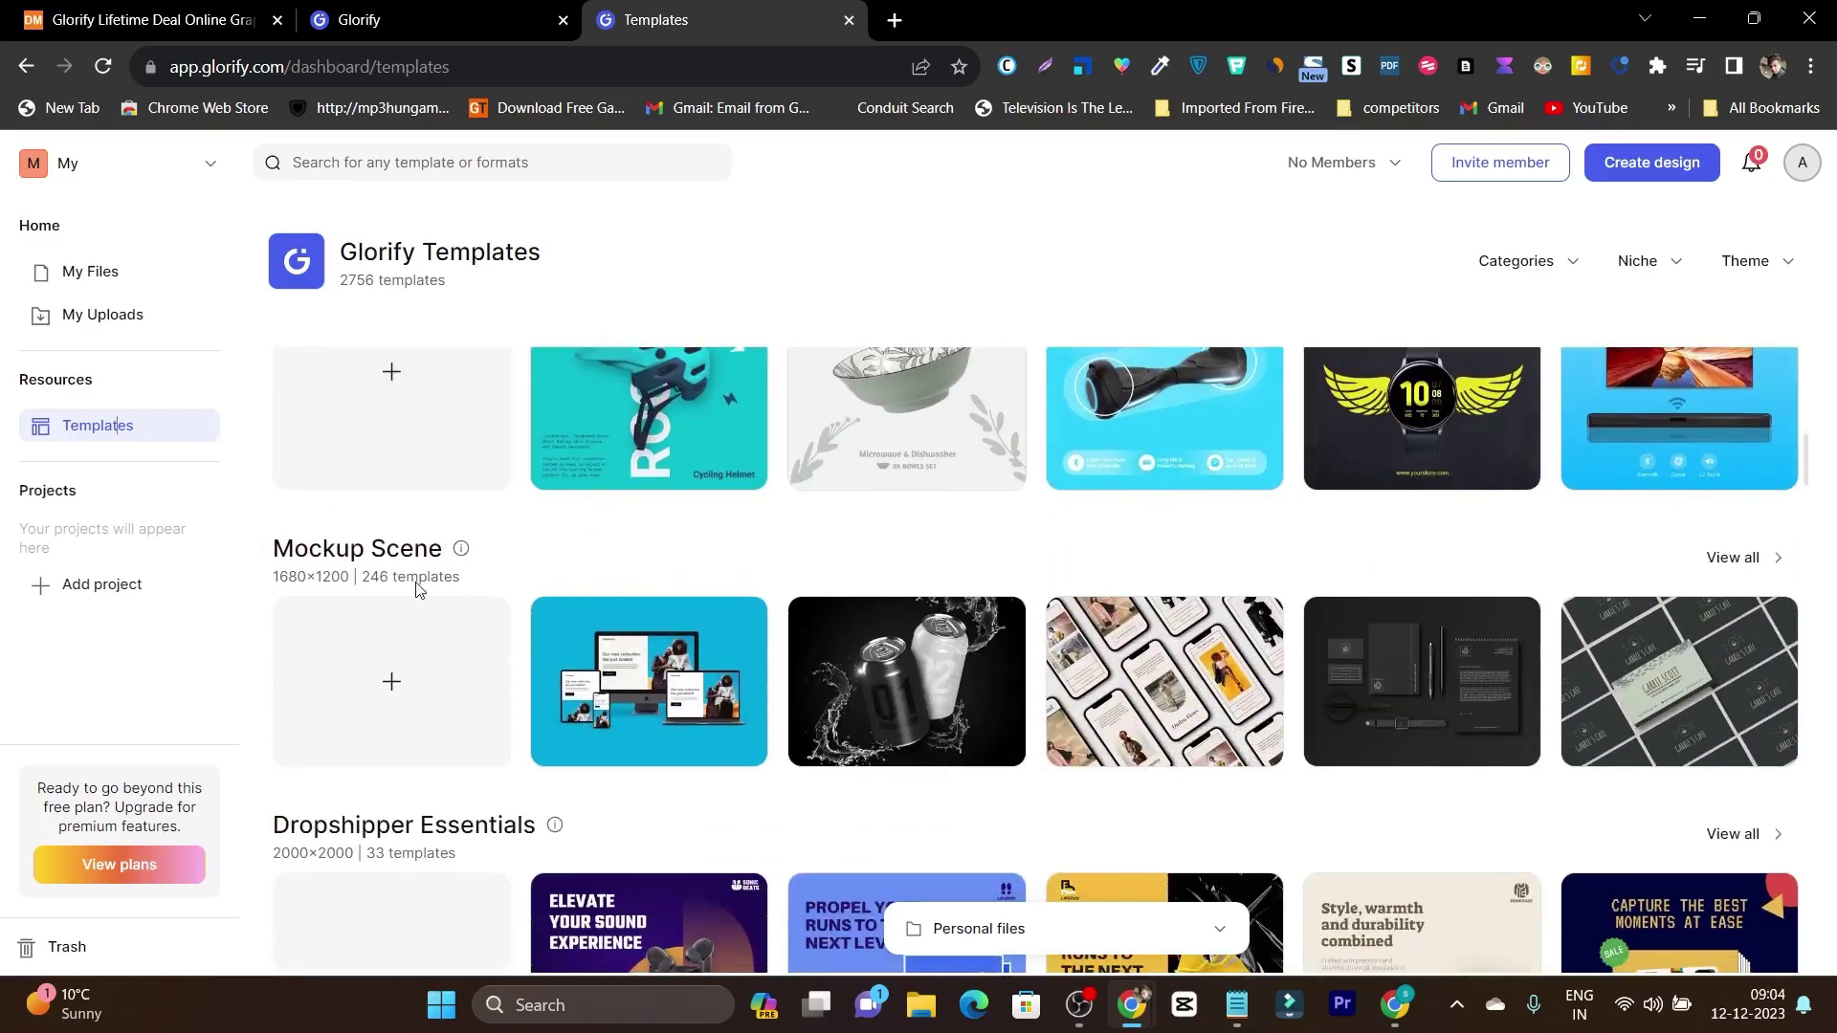
{"action": "scroll", "coordinate": [417, 578], "scroll_direction": "down", "scroll_amount": 3}
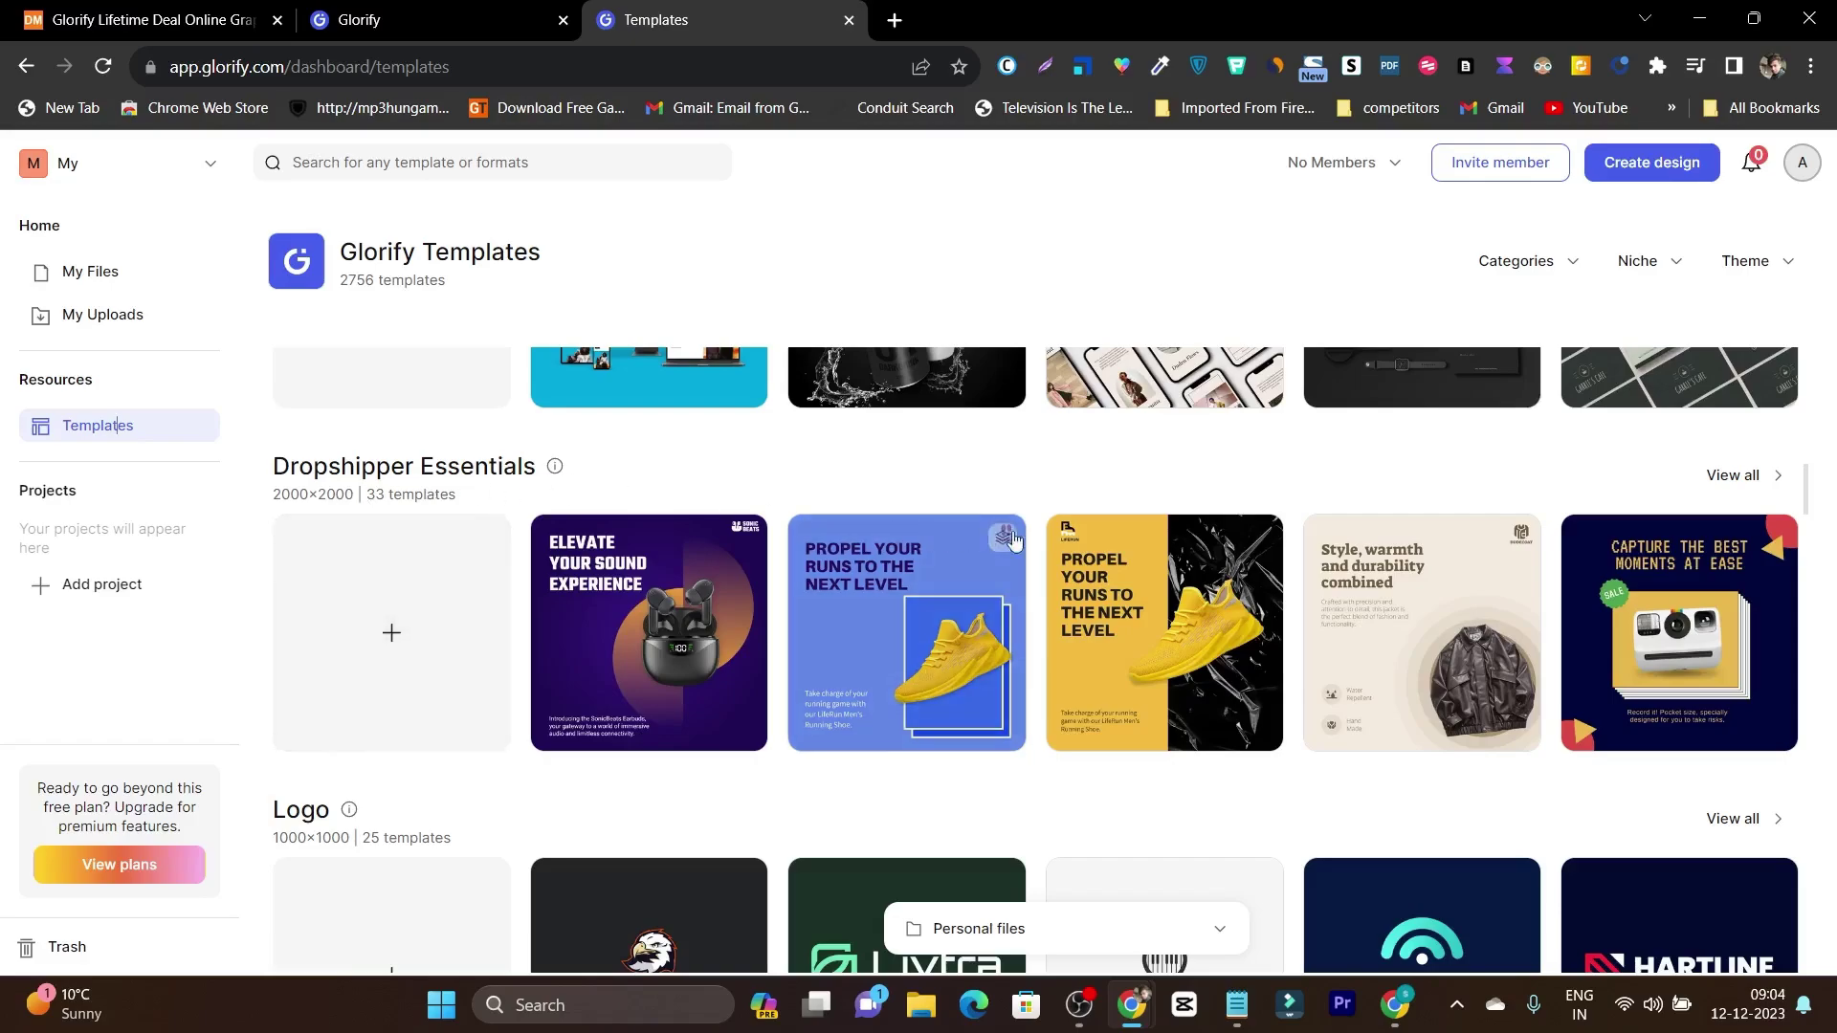
{"action": "scroll", "coordinate": [417, 579], "scroll_direction": "down", "scroll_amount": 3}
{"action": "scroll", "coordinate": [498, 574], "scroll_direction": "down", "scroll_amount": 3}
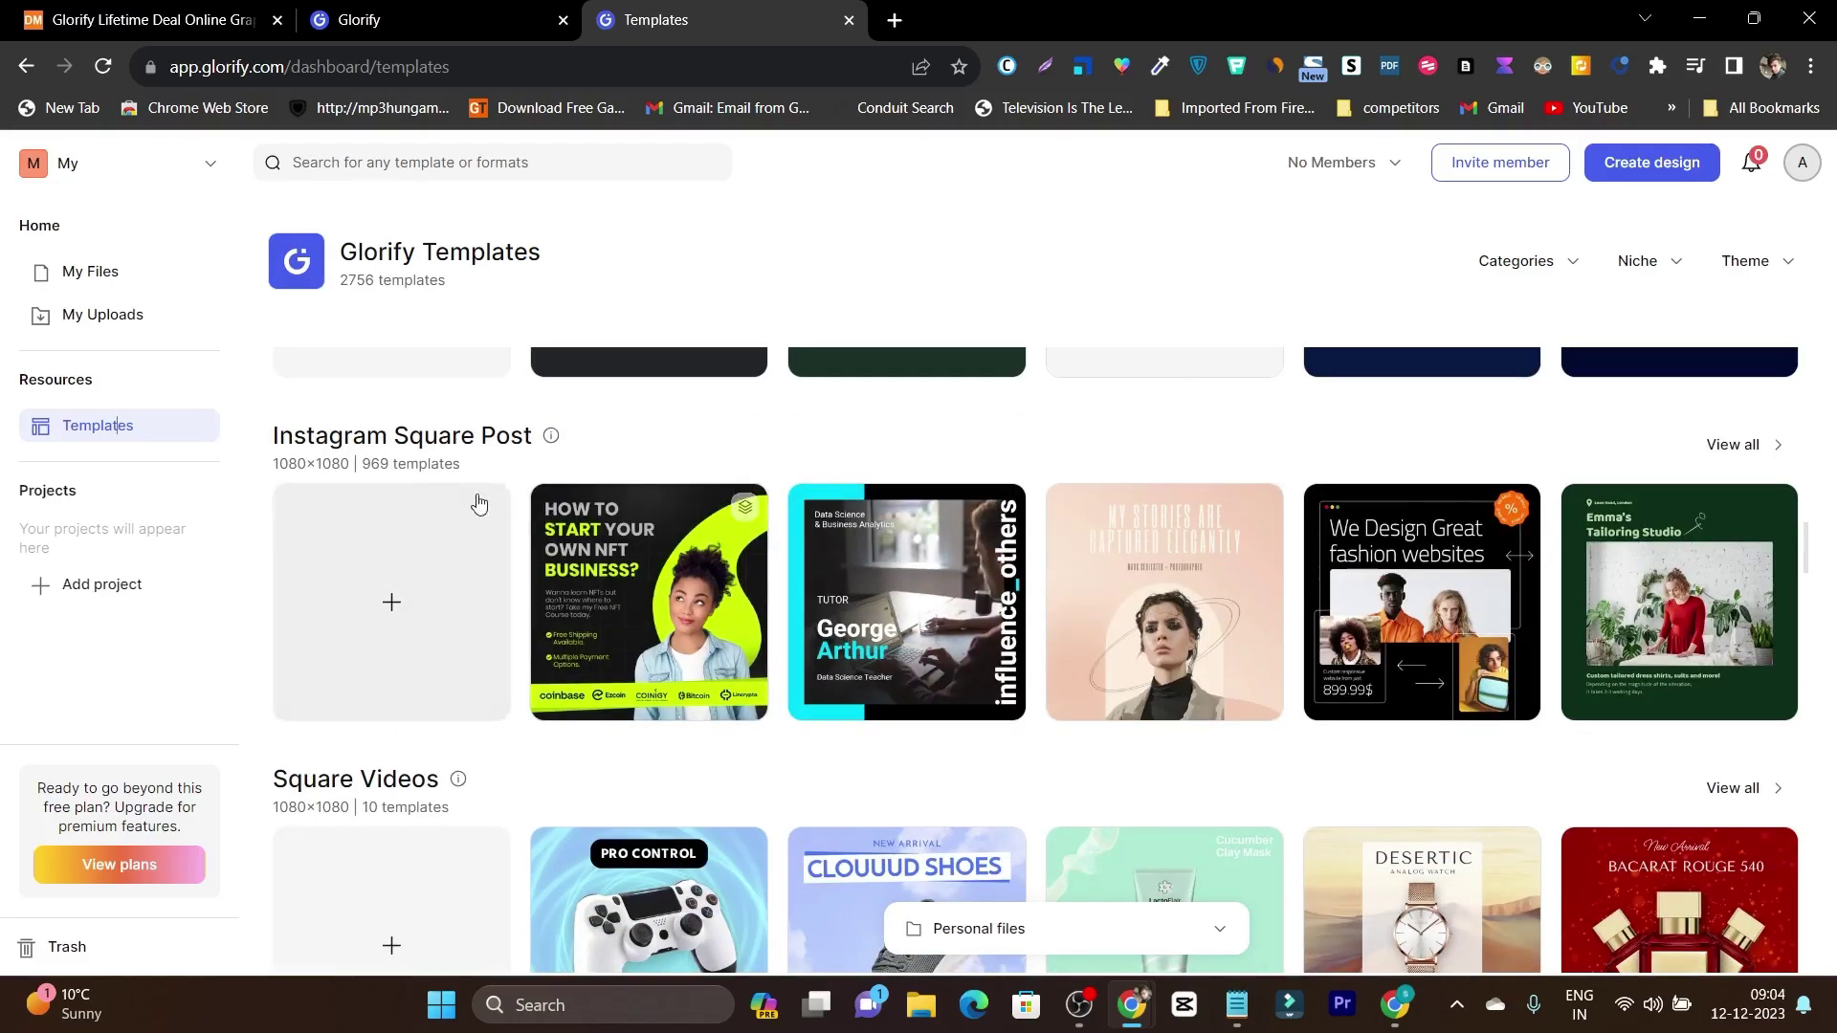
{"action": "scroll", "coordinate": [565, 478], "scroll_direction": "down", "scroll_amount": 3}
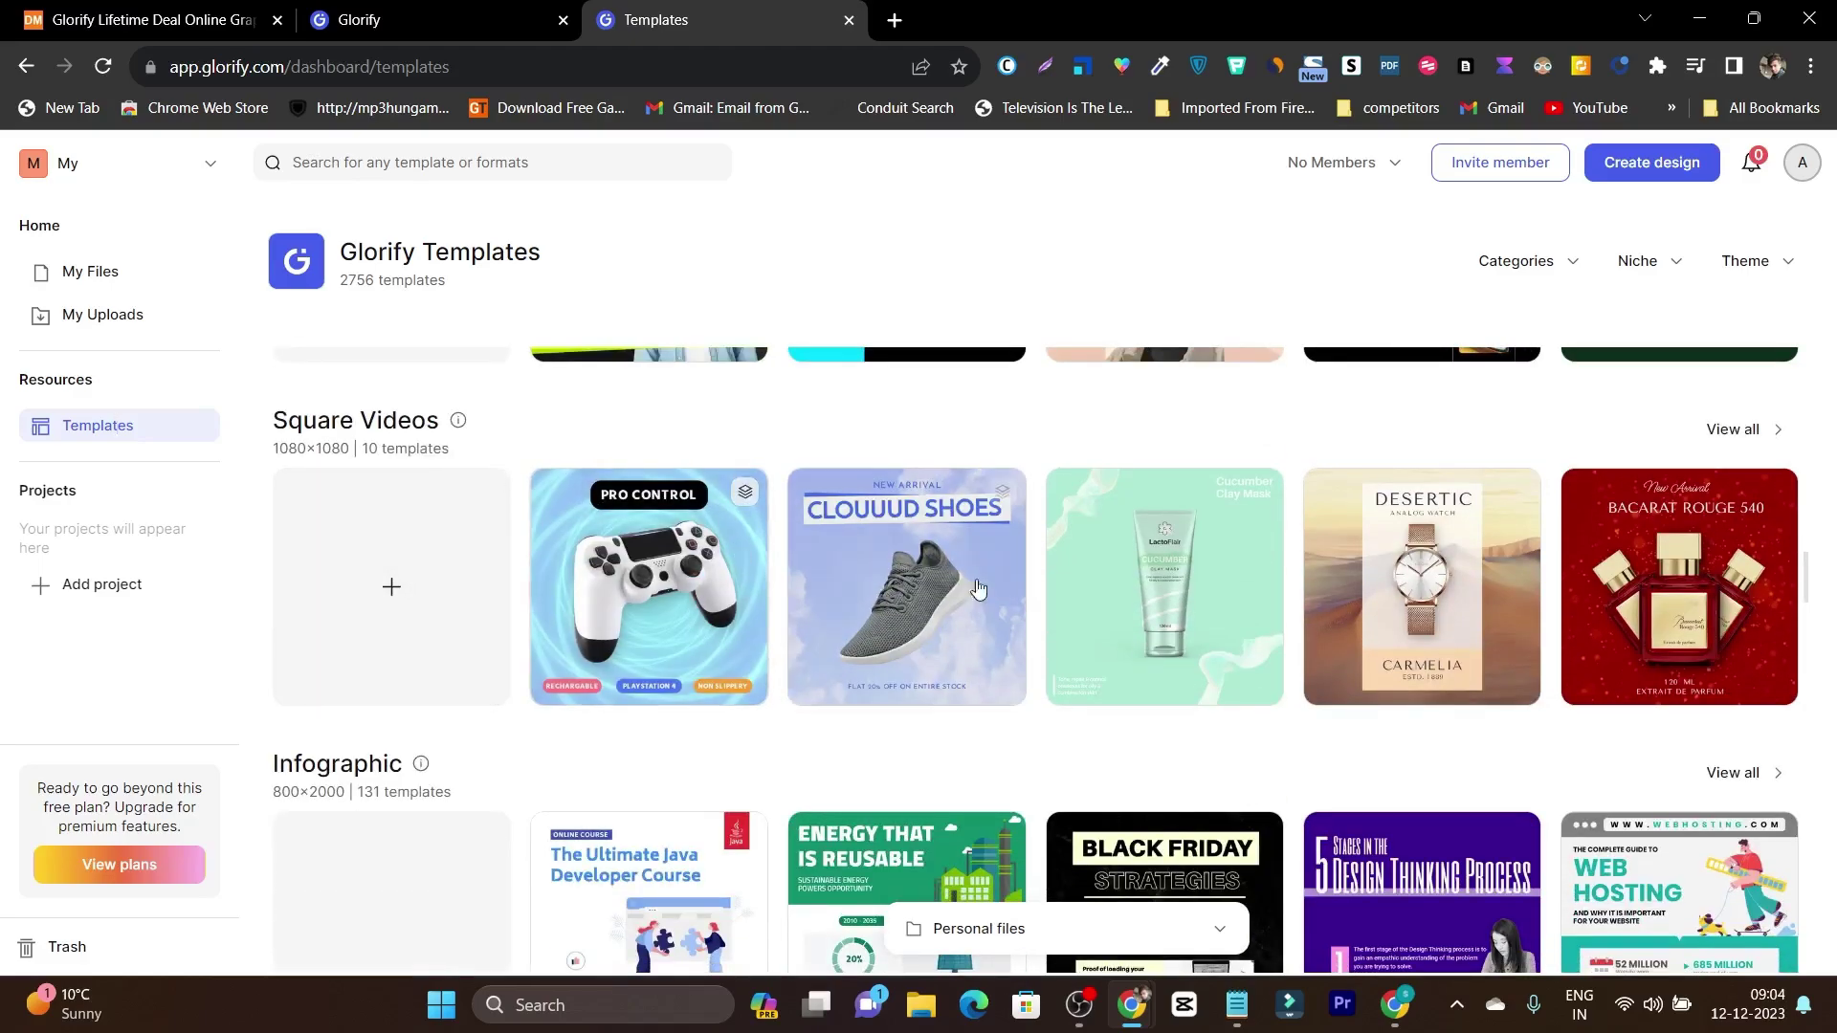
{"action": "scroll", "coordinate": [975, 590], "scroll_direction": "up", "scroll_amount": 3}
{"action": "scroll", "coordinate": [1021, 651], "scroll_direction": "down", "scroll_amount": 1}
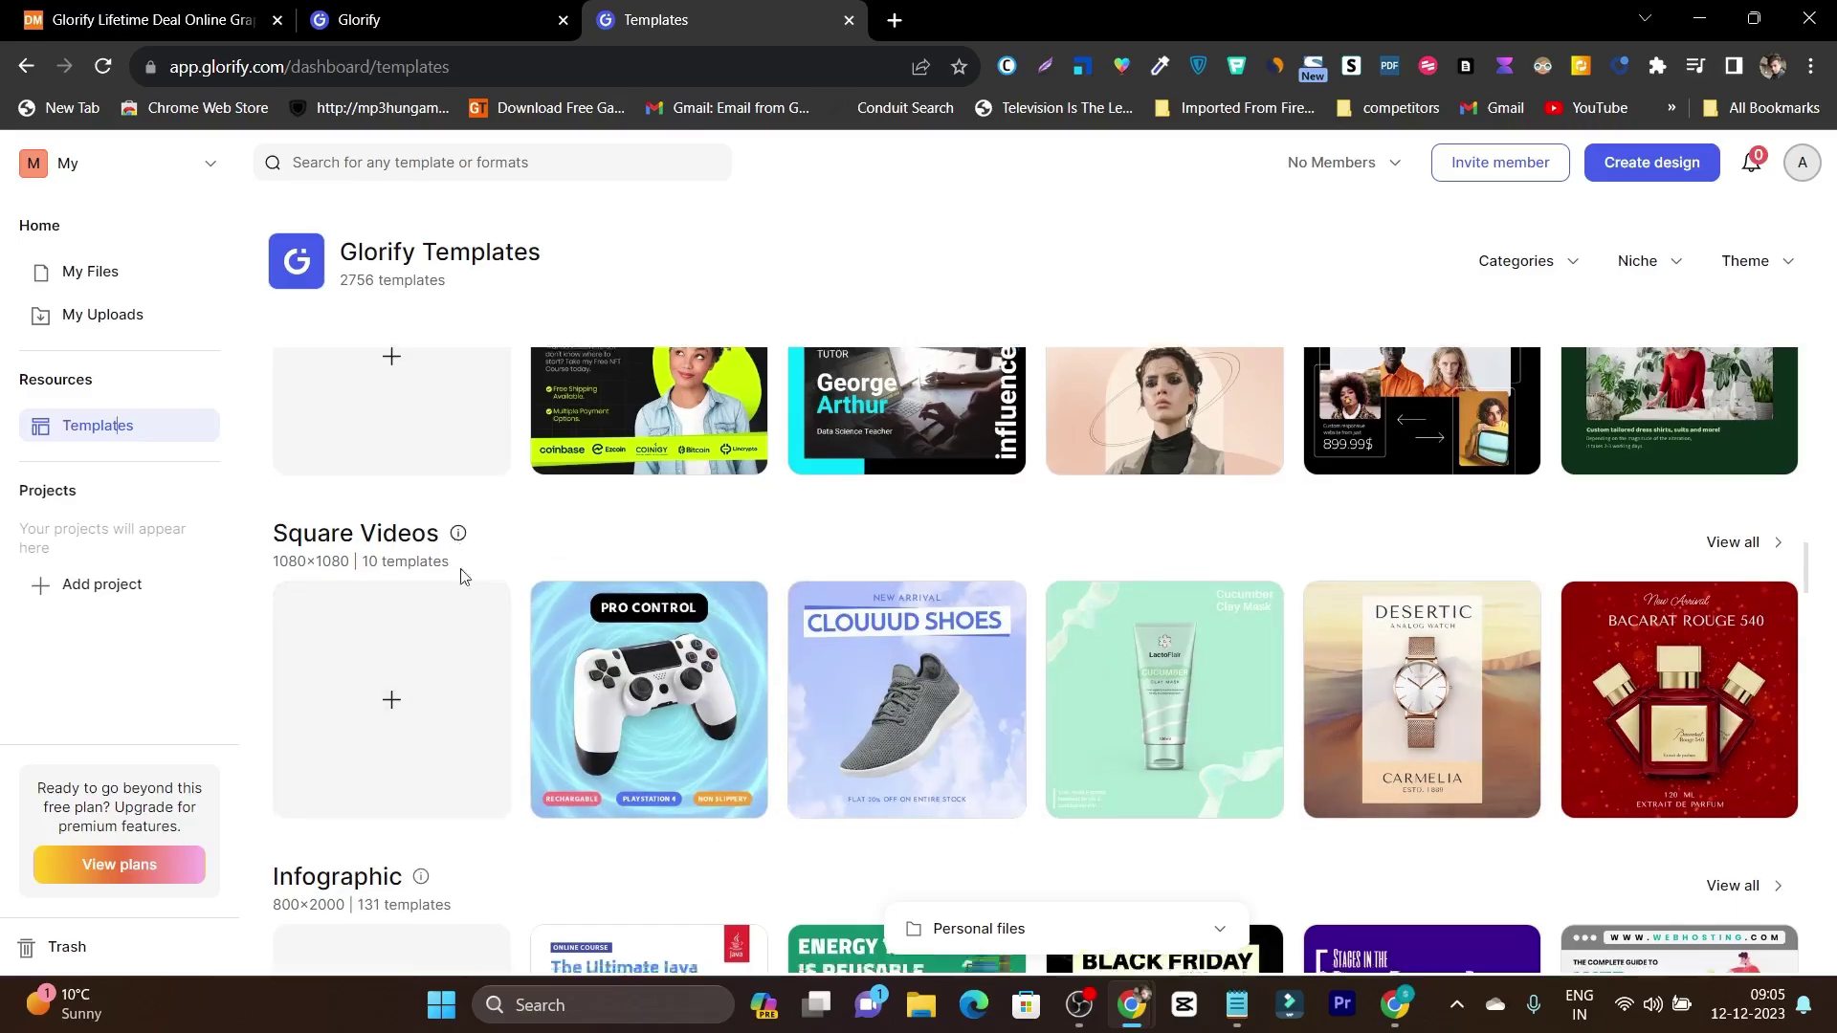
{"action": "scroll", "coordinate": [459, 579], "scroll_direction": "down", "scroll_amount": 8}
{"action": "scroll", "coordinate": [600, 521], "scroll_direction": "down", "scroll_amount": 7}
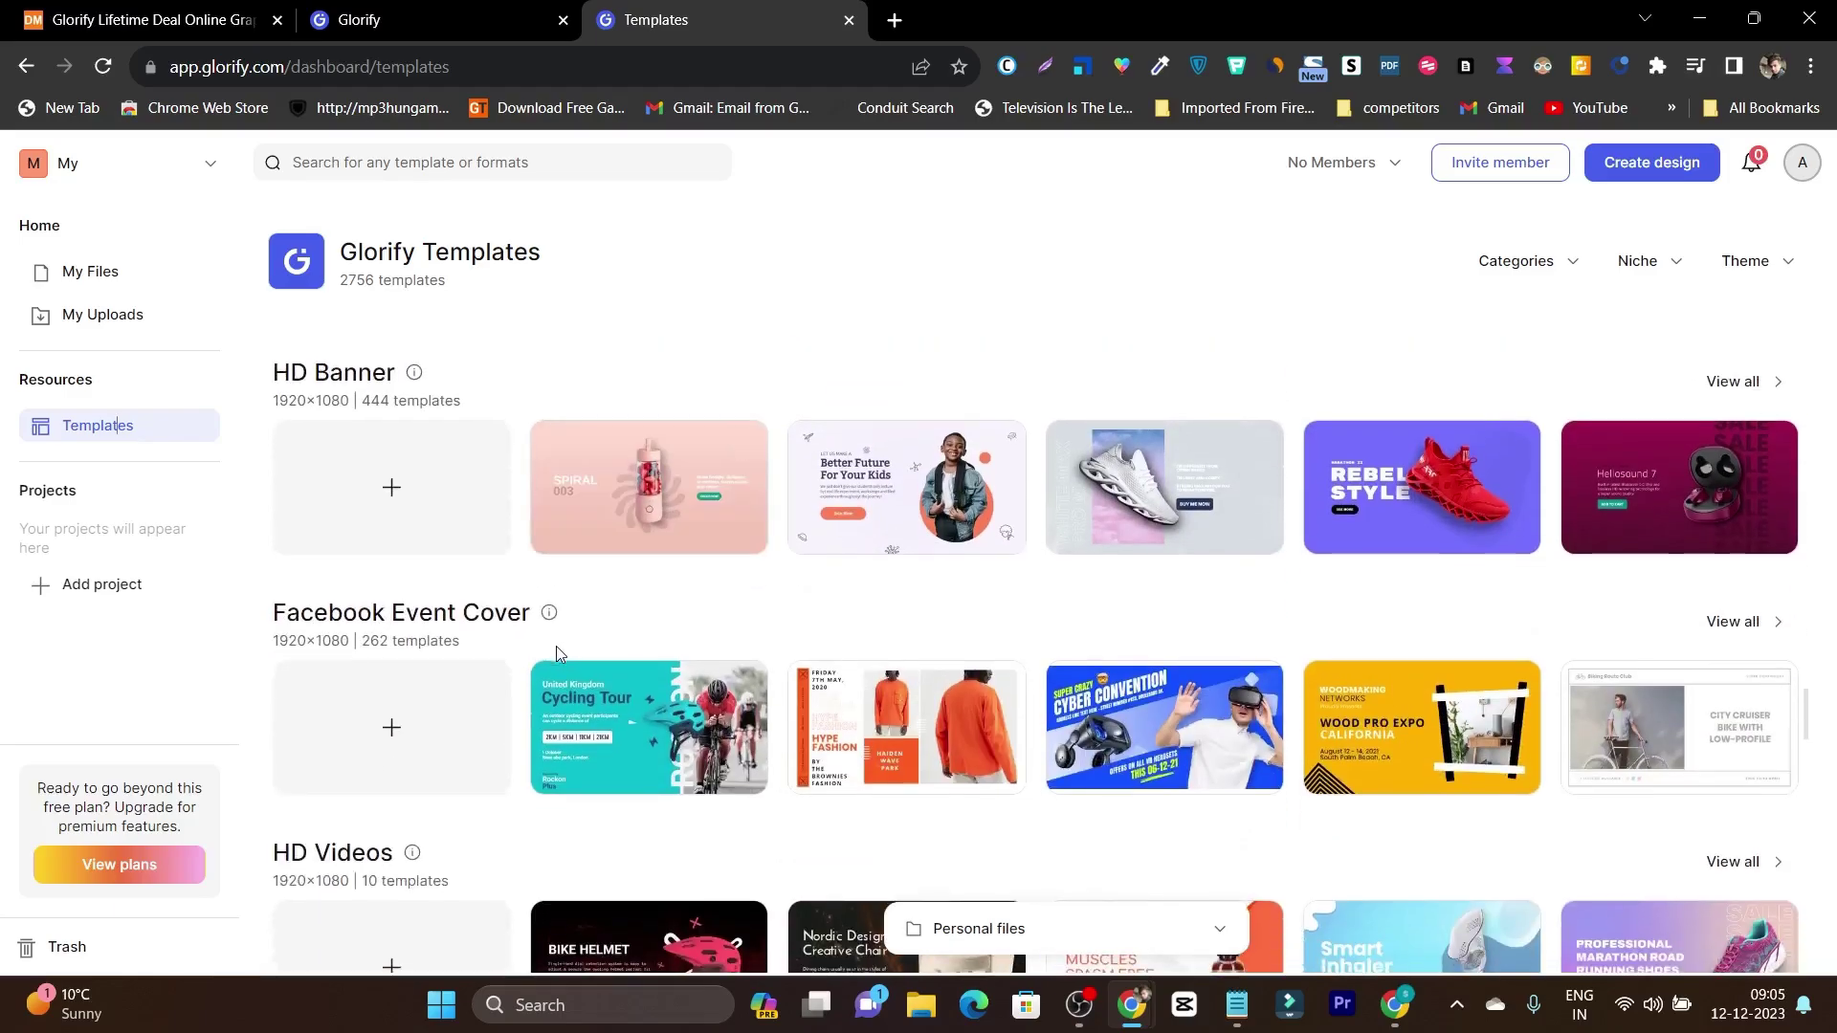
{"action": "scroll", "coordinate": [530, 652], "scroll_direction": "down", "scroll_amount": 6}
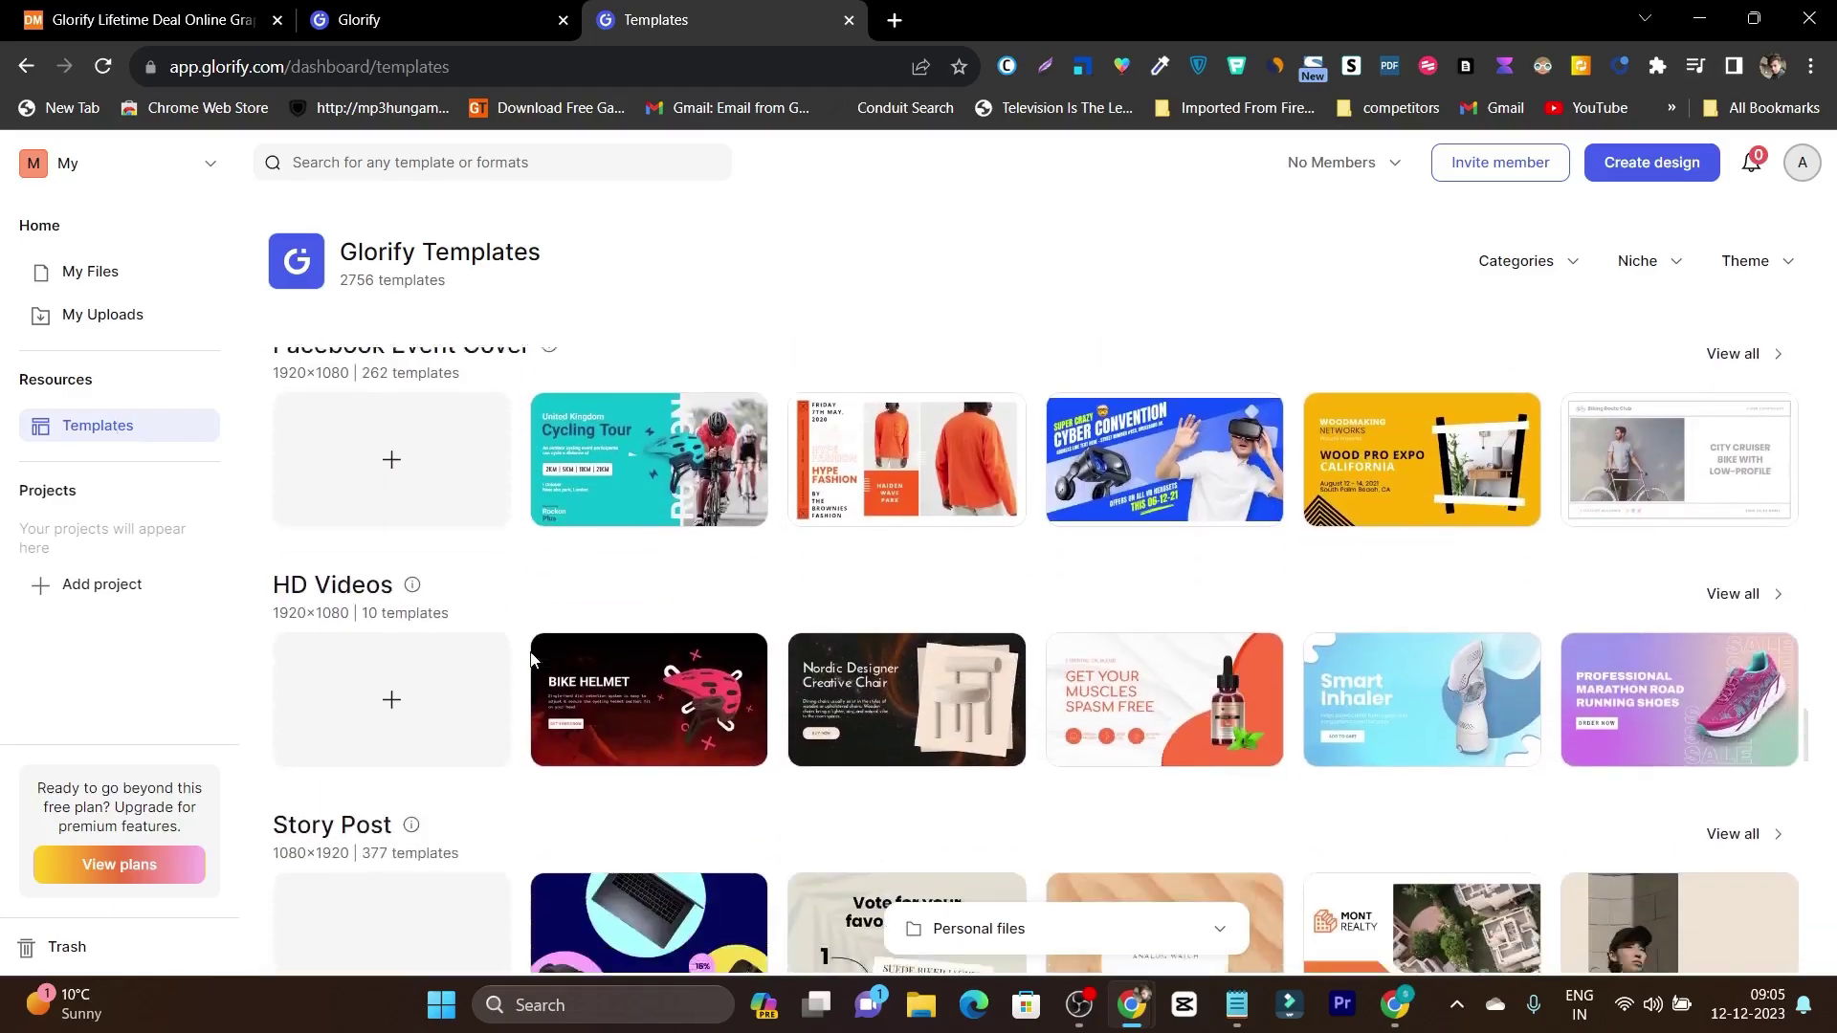
{"action": "scroll", "coordinate": [1176, 653], "scroll_direction": "up", "scroll_amount": 18}
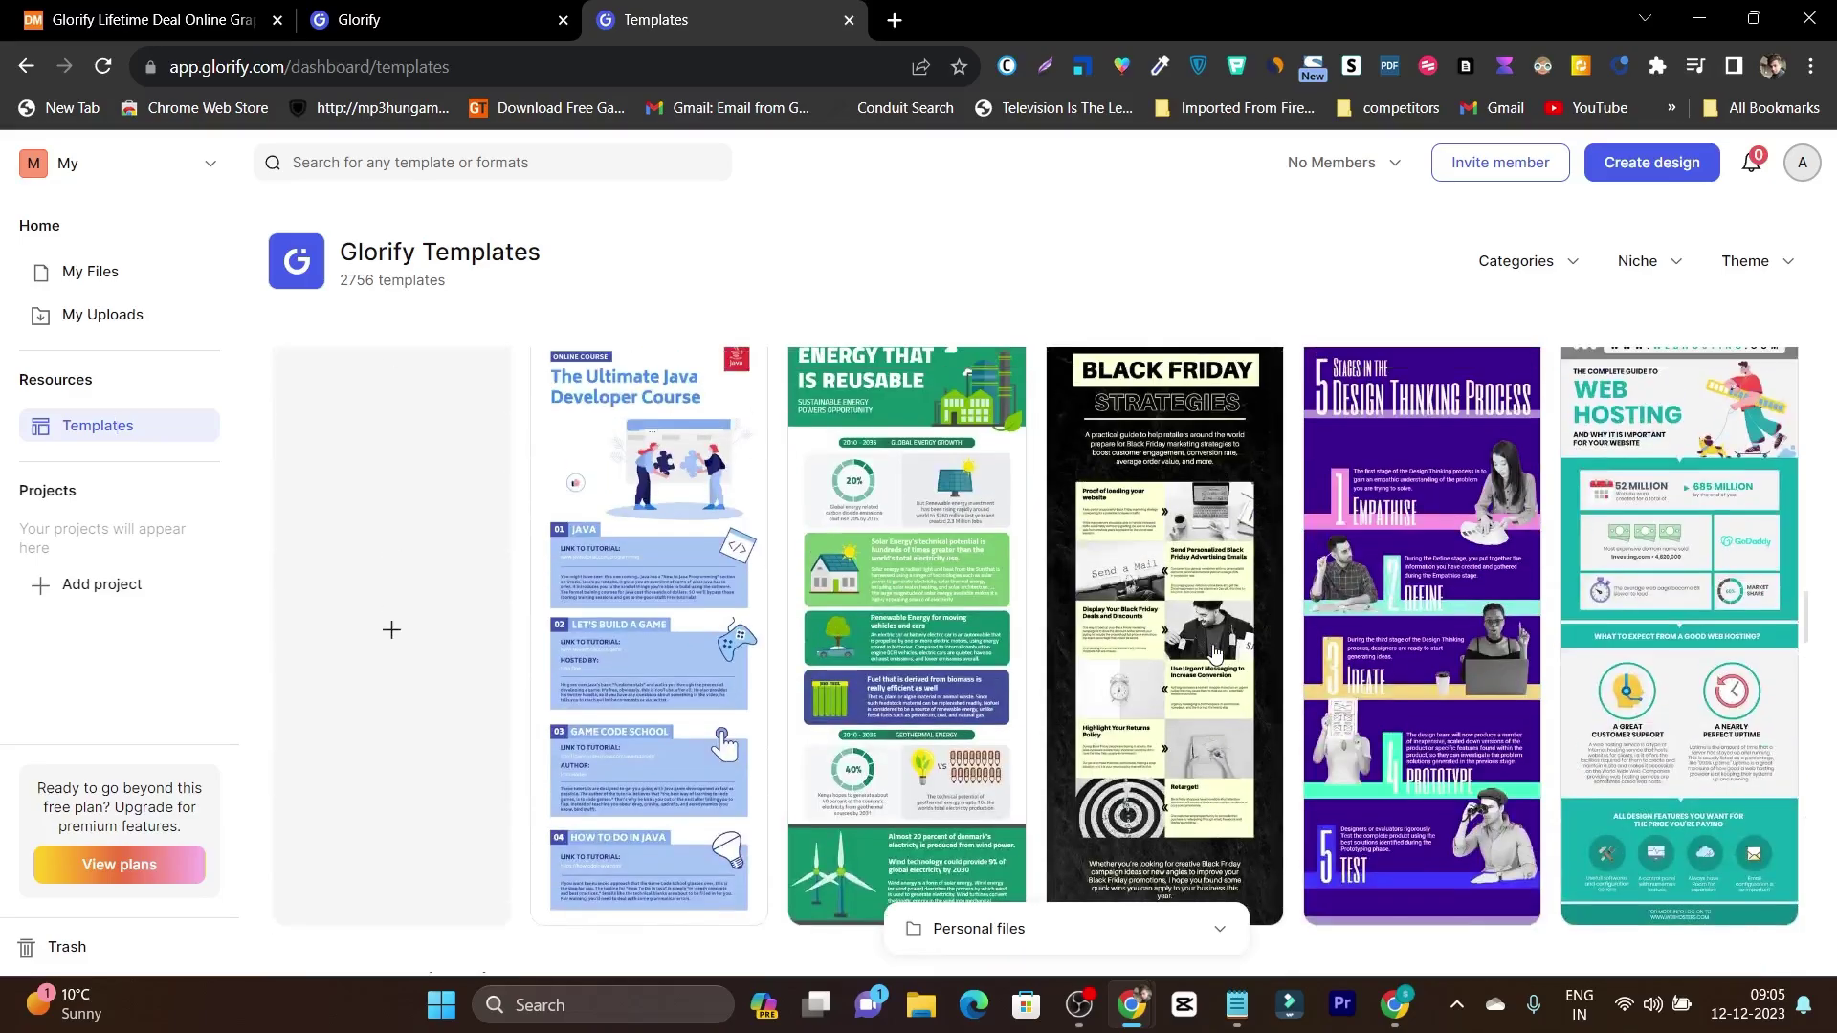
{"action": "scroll", "coordinate": [1212, 646], "scroll_direction": "up", "scroll_amount": 10}
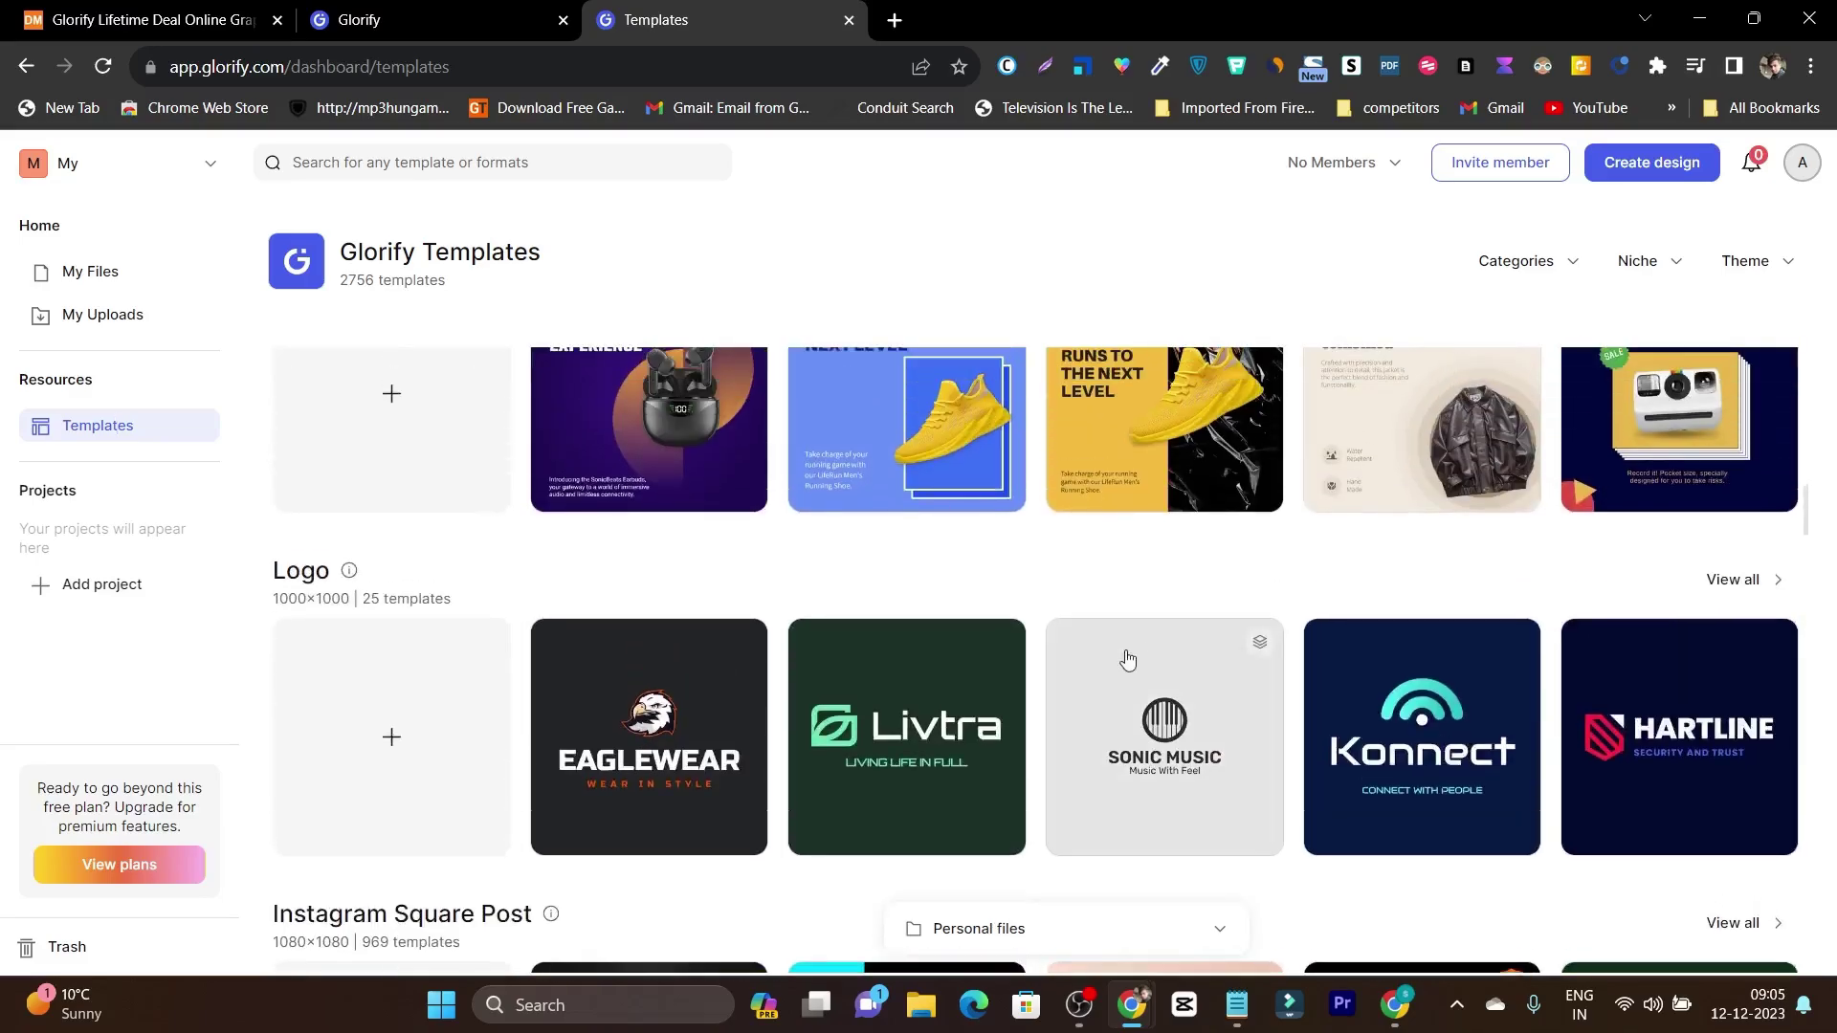
{"action": "scroll", "coordinate": [1109, 670], "scroll_direction": "up", "scroll_amount": 10}
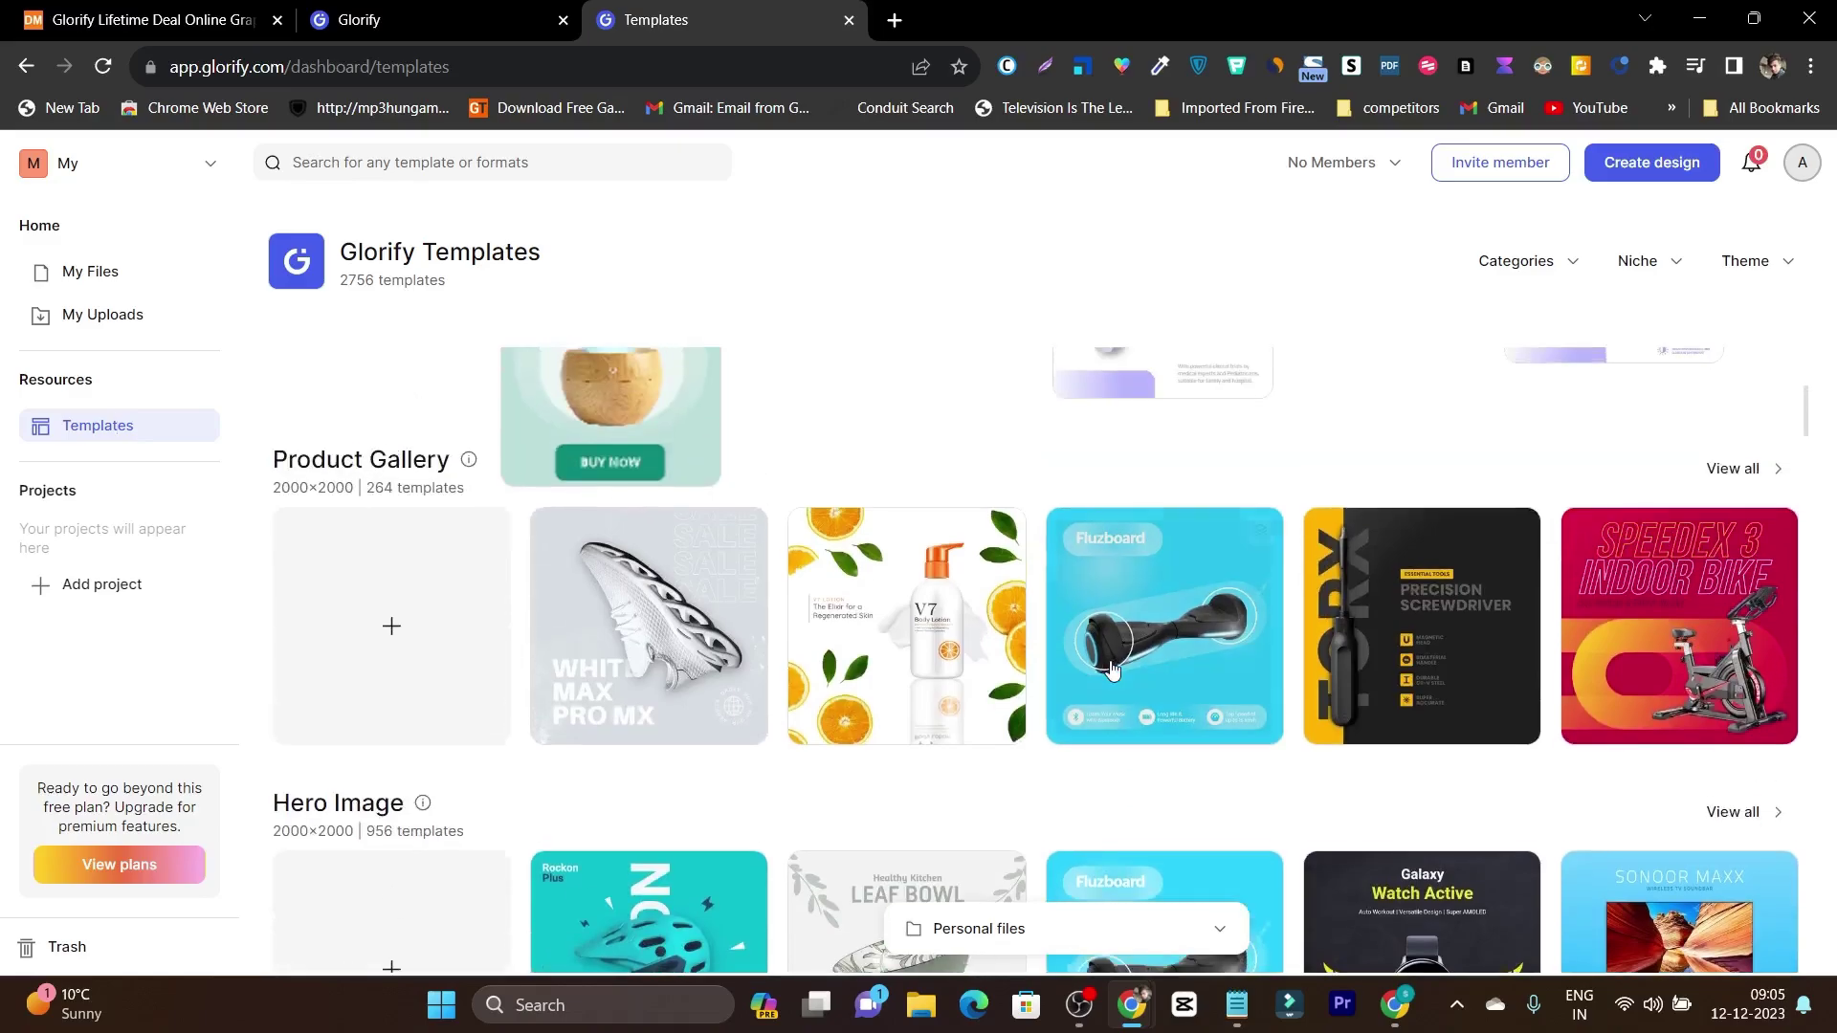
{"action": "scroll", "coordinate": [1110, 670], "scroll_direction": "up", "scroll_amount": 5}
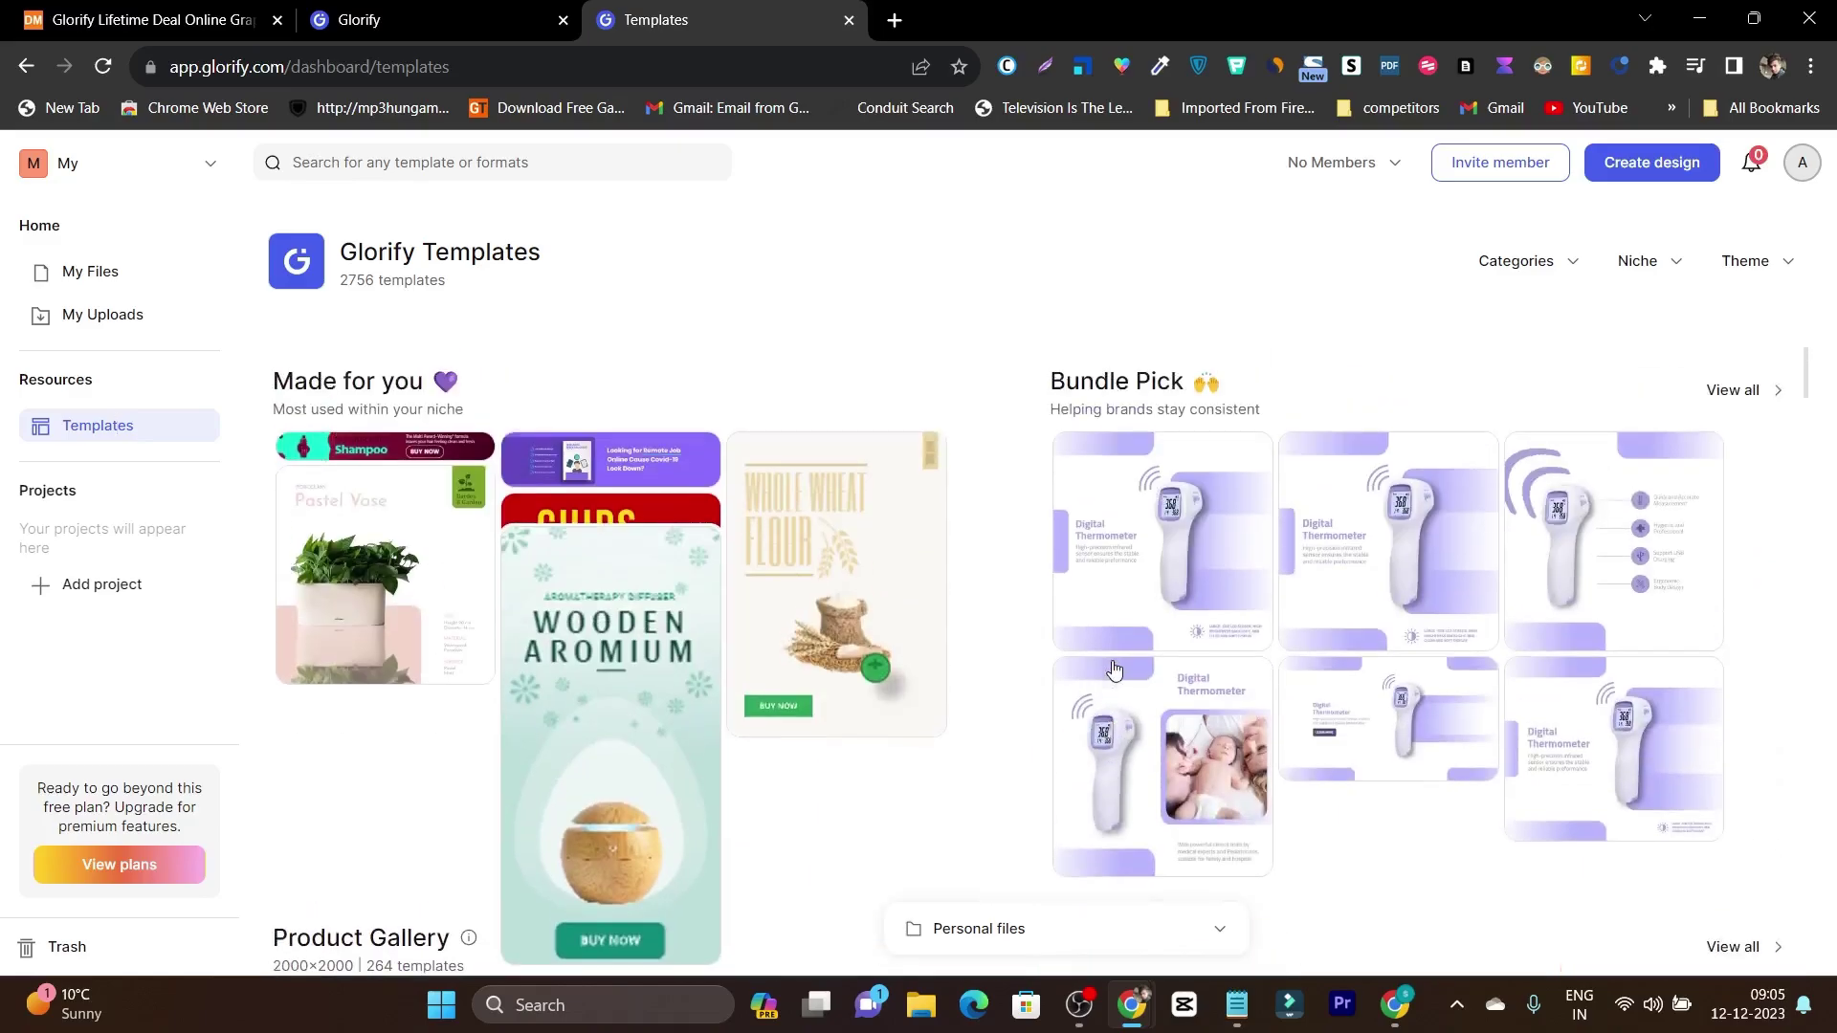
{"action": "scroll", "coordinate": [1117, 666], "scroll_direction": "down", "scroll_amount": 7}
{"action": "scroll", "coordinate": [1117, 666], "scroll_direction": "down", "scroll_amount": 1}
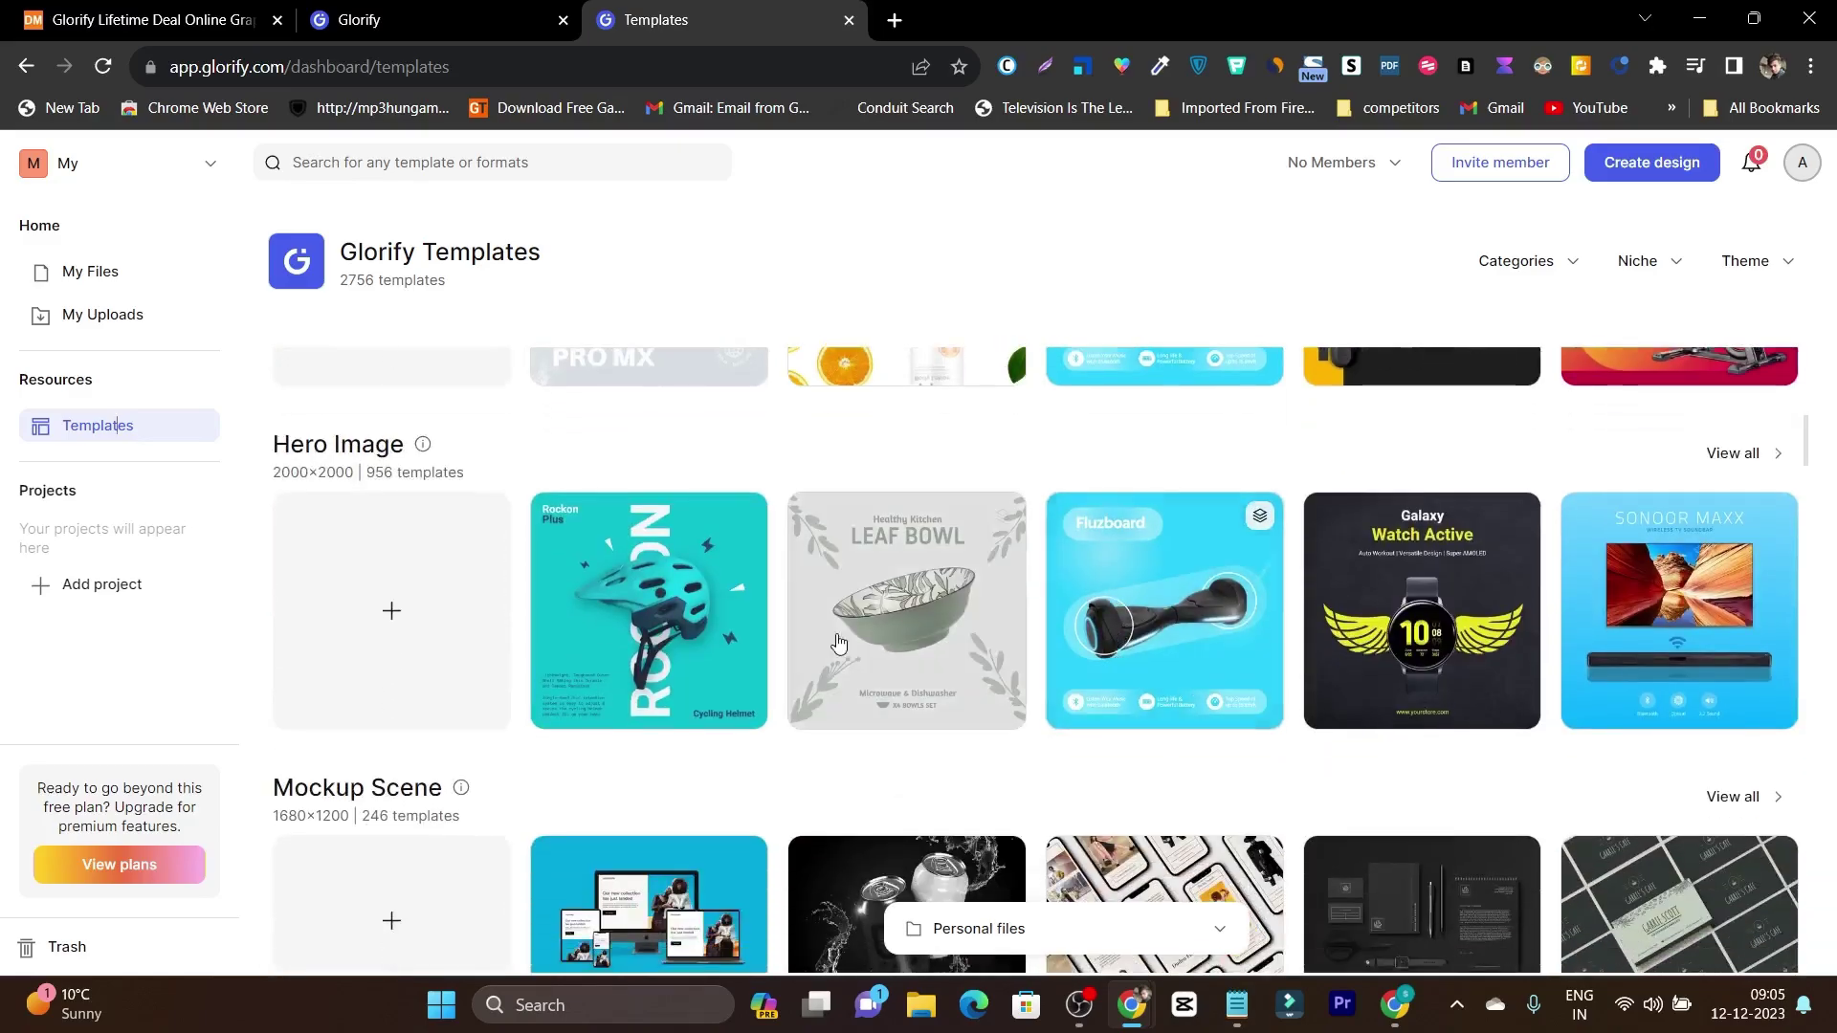
{"action": "scroll", "coordinate": [678, 653], "scroll_direction": "down", "scroll_amount": 4}
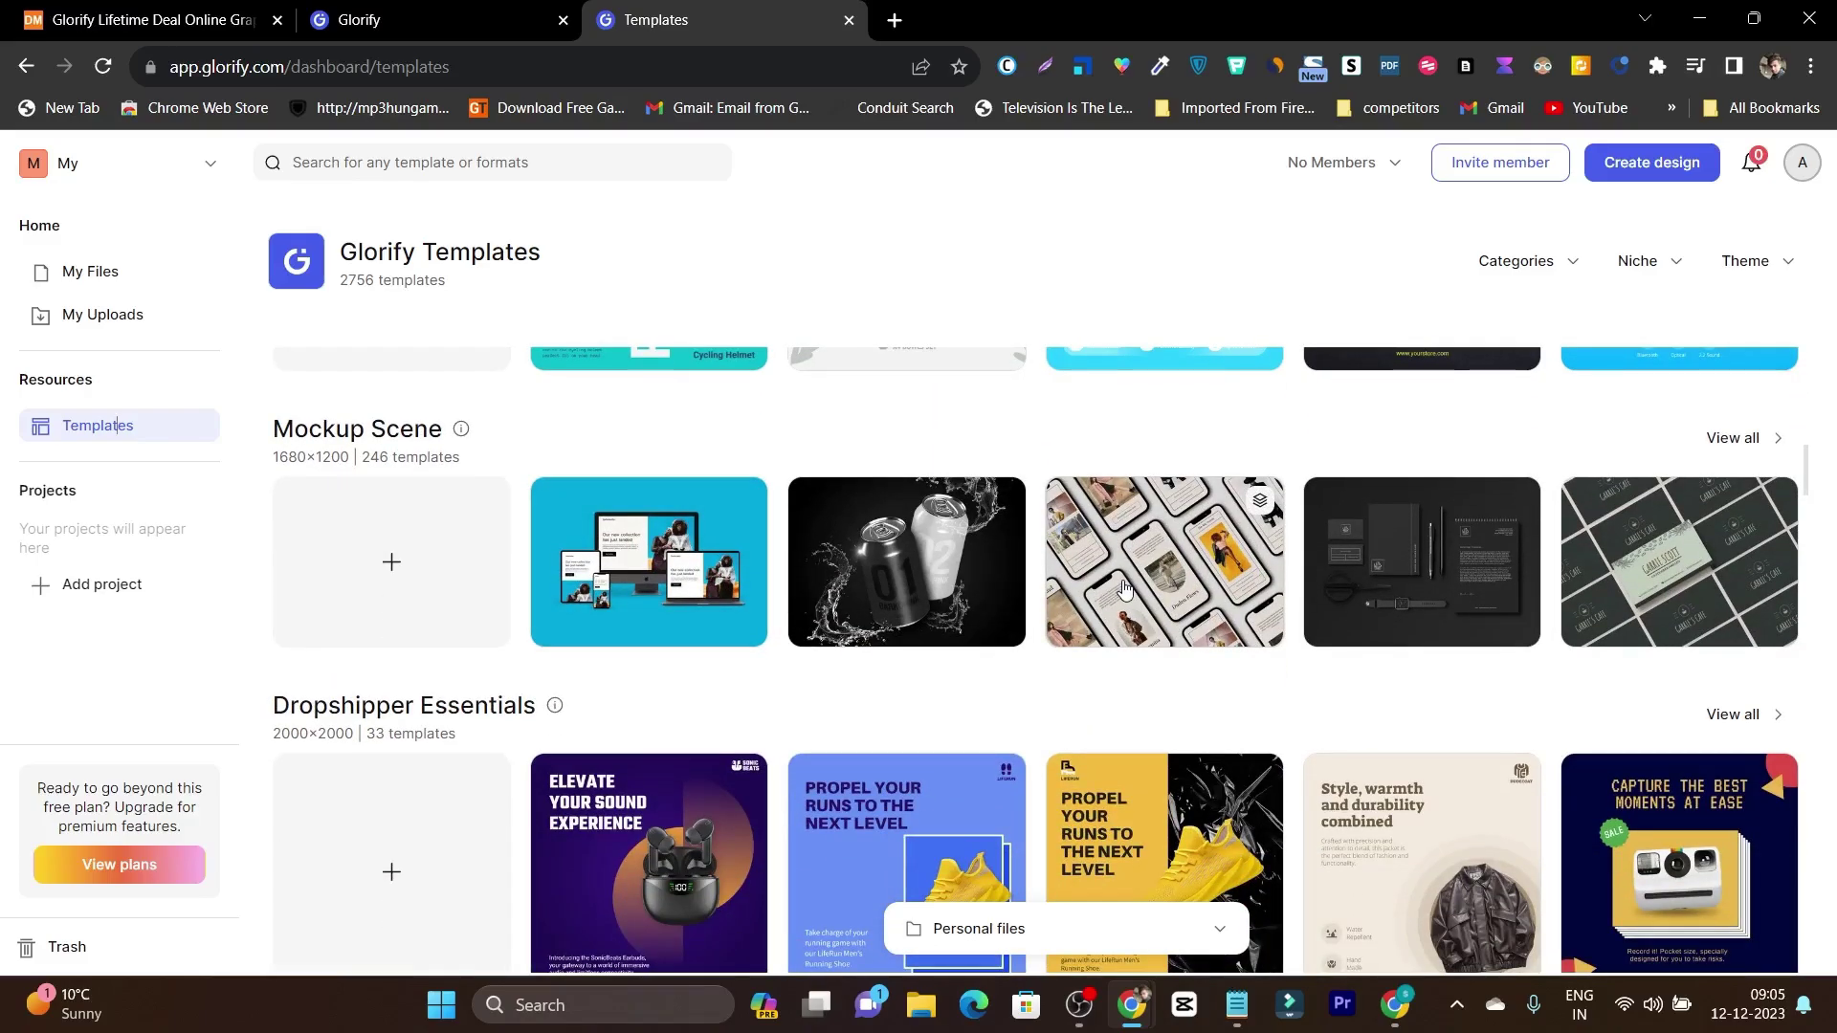
{"action": "scroll", "coordinate": [1124, 588], "scroll_direction": "down", "scroll_amount": 9}
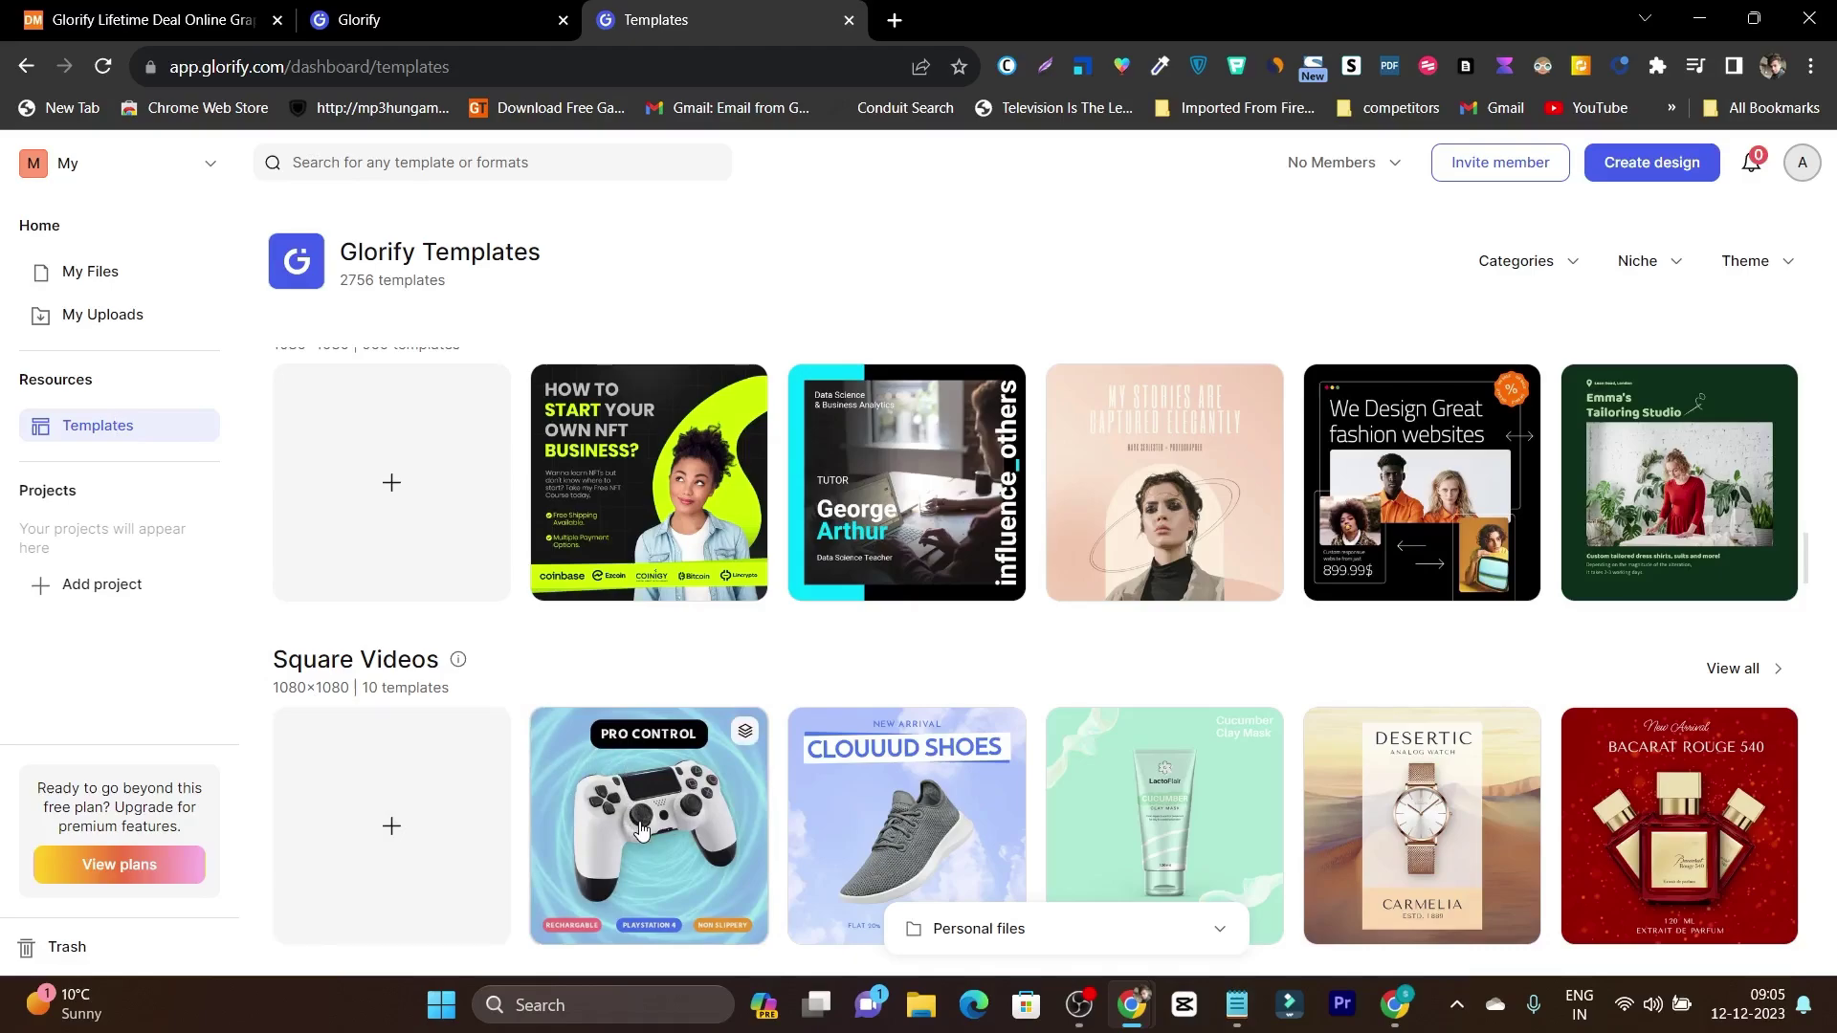
Try the Cloud Shoes square video template and dismiss the upgrade prompt
{"action": "left_click", "coordinate": [889, 832]}
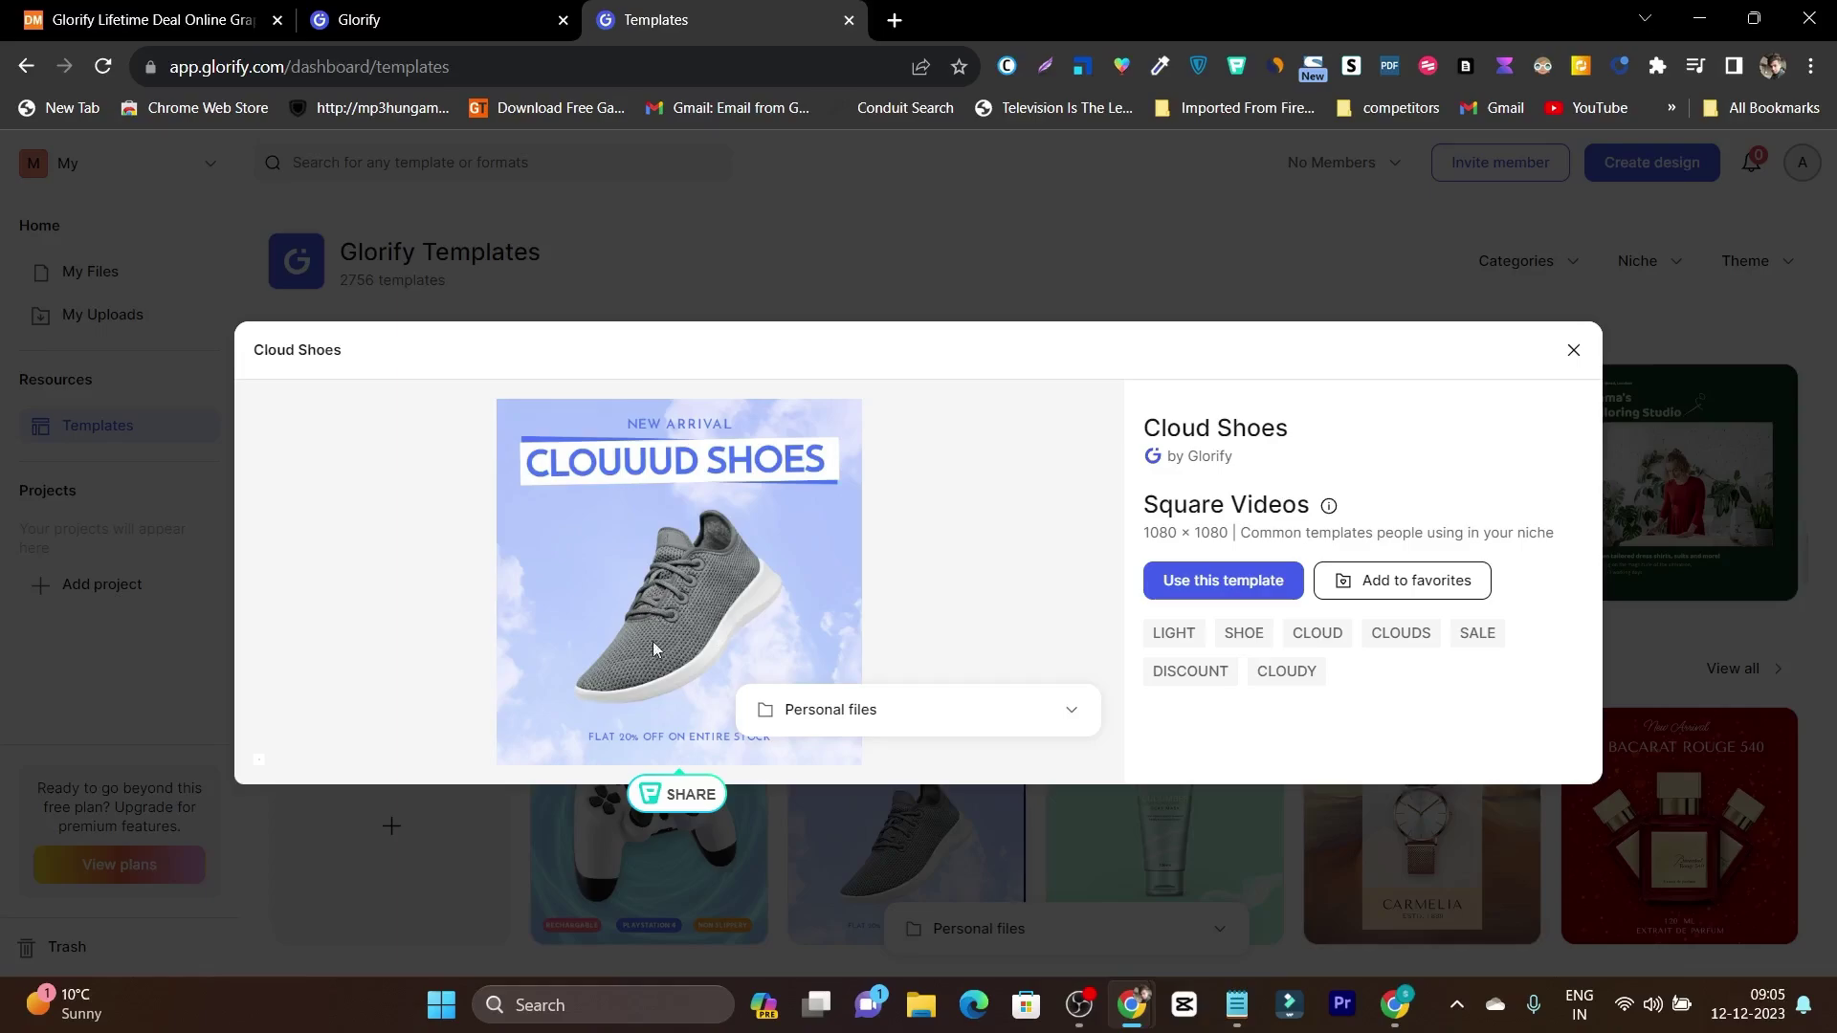
{"action": "left_click", "coordinate": [1248, 585]}
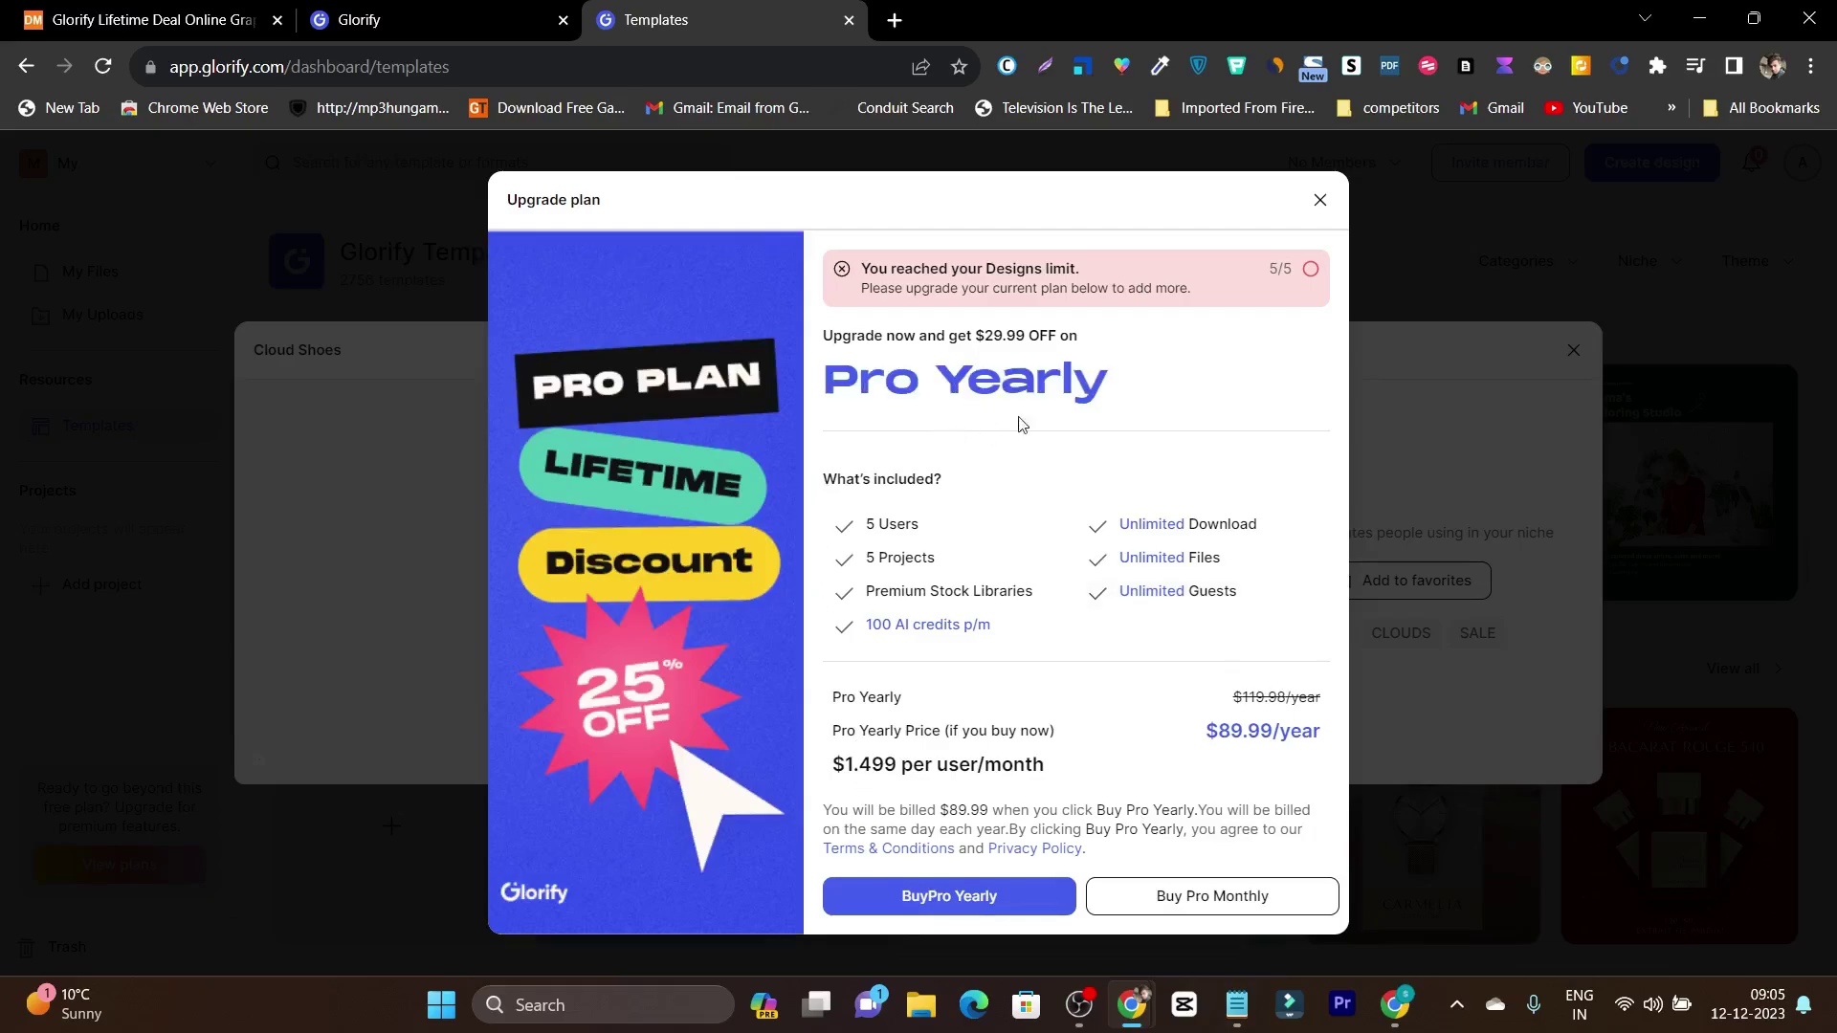
{"action": "left_click", "coordinate": [1319, 199]}
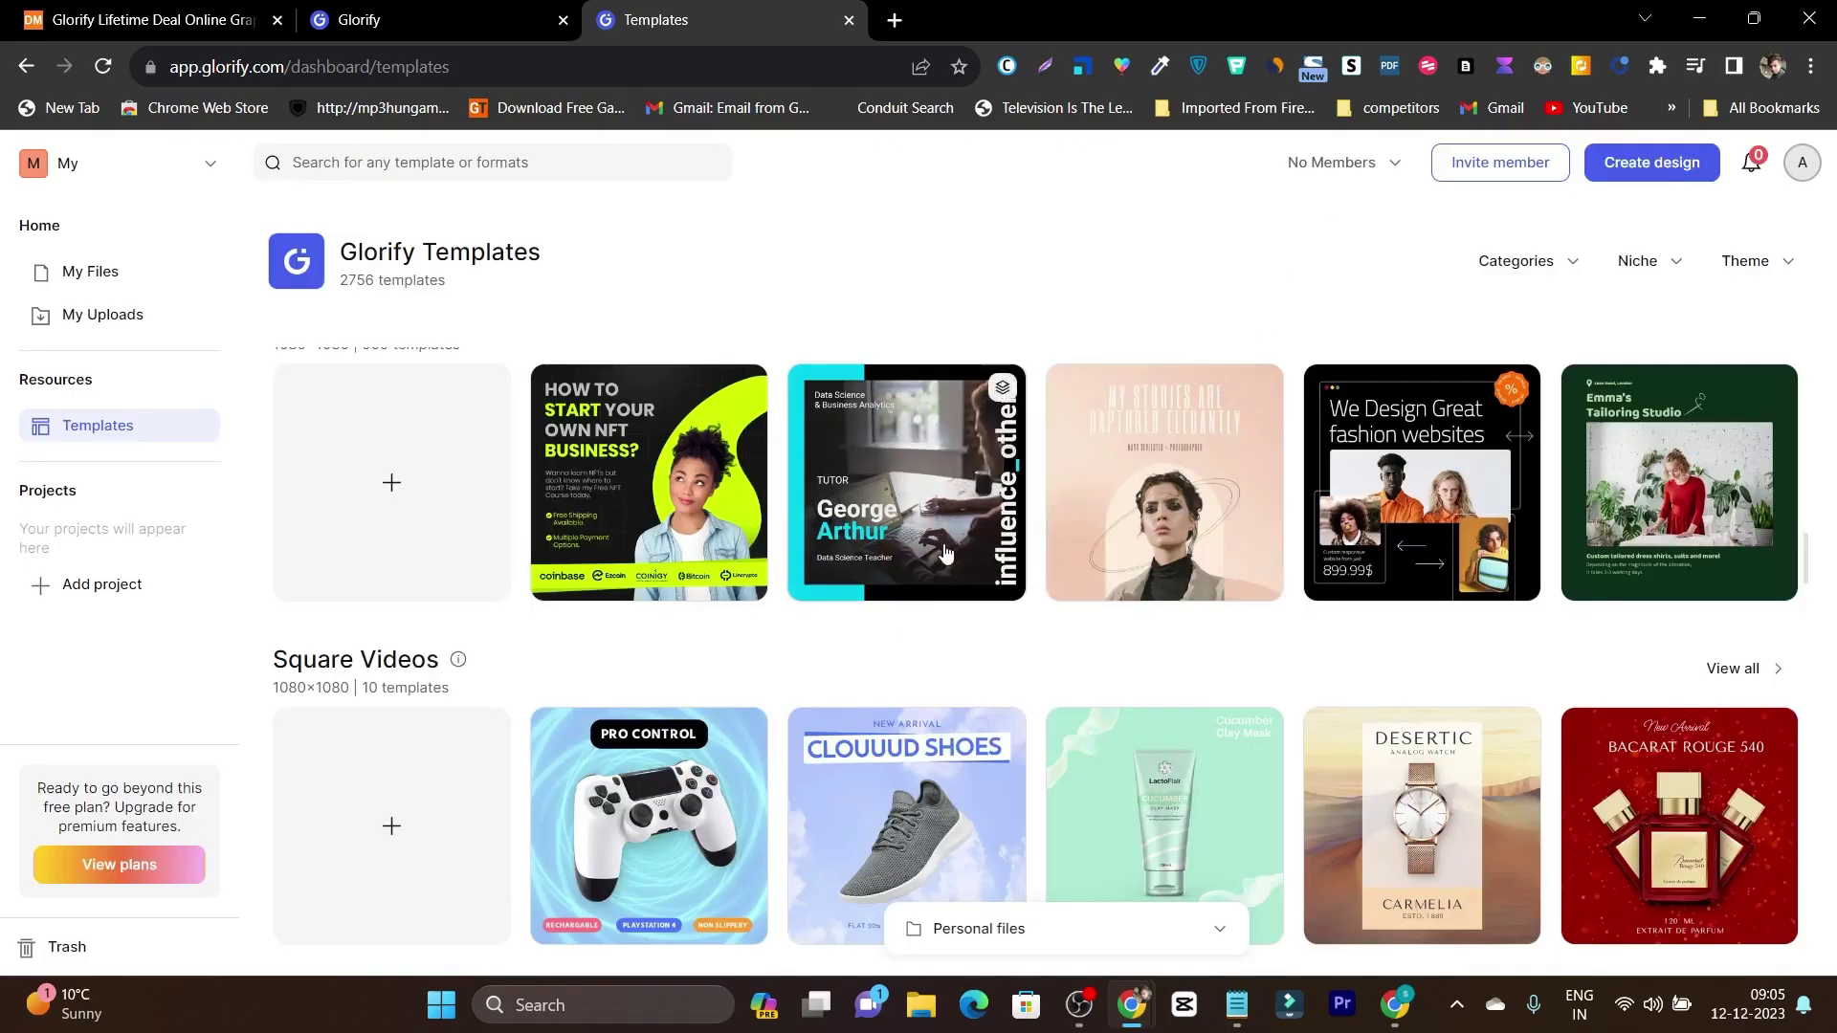
{"action": "scroll", "coordinate": [1157, 648], "scroll_direction": "down", "scroll_amount": 10}
{"action": "scroll", "coordinate": [1156, 647], "scroll_direction": "up", "scroll_amount": 5}
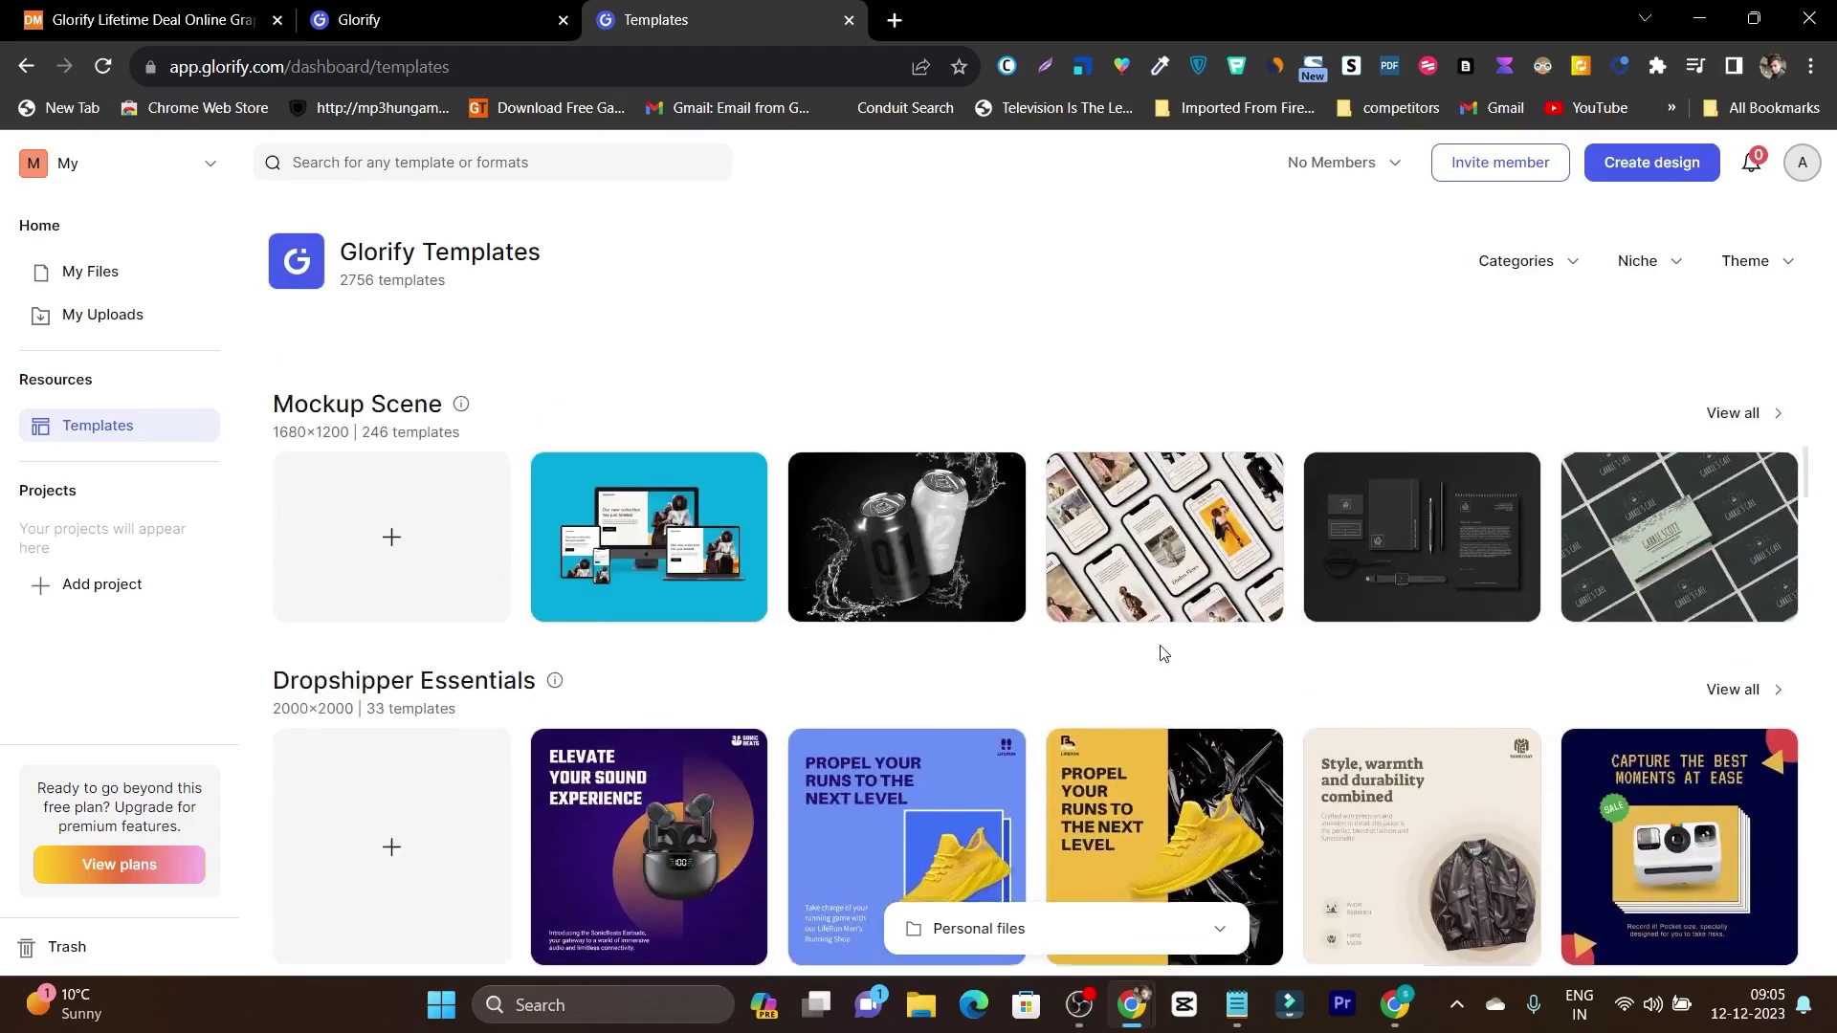
{"action": "scroll", "coordinate": [1160, 653], "scroll_direction": "down", "scroll_amount": 3}
{"action": "scroll", "coordinate": [1161, 652], "scroll_direction": "down", "scroll_amount": 1}
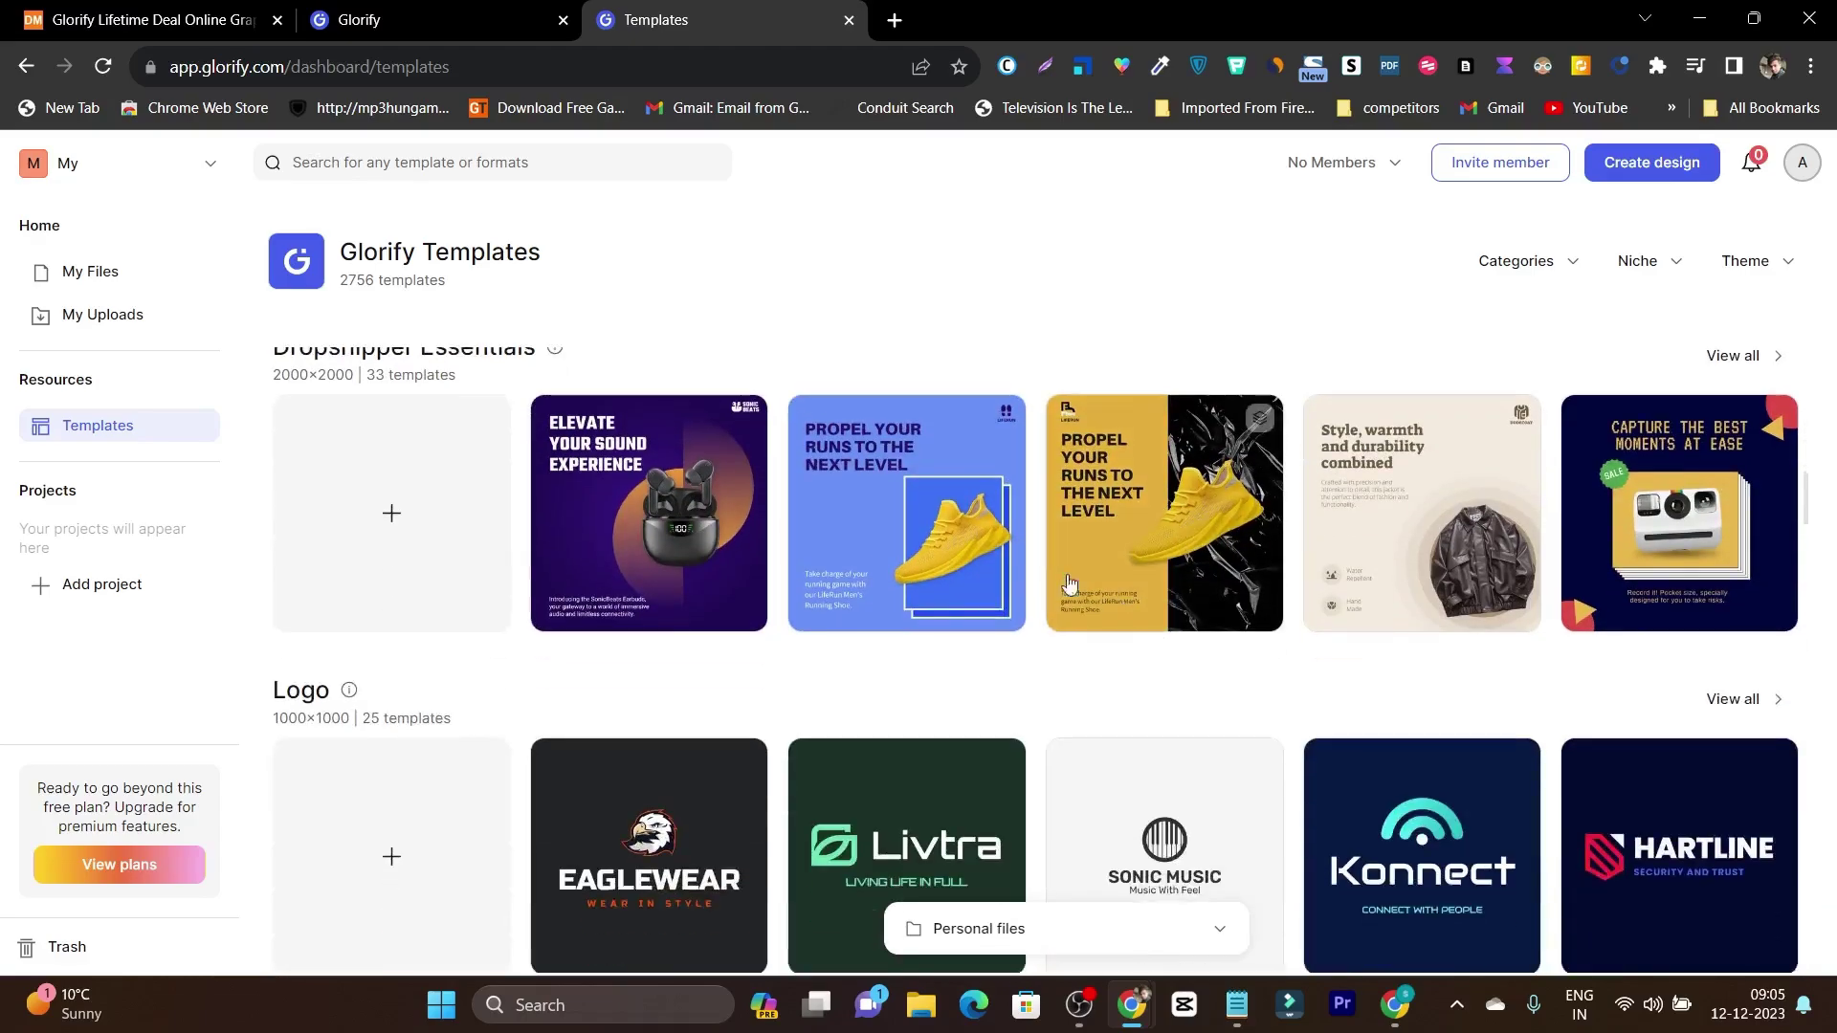
Try the Blue Liferun Shoe template, dismiss the upgrade prompt, and go back to My Files
{"action": "left_click", "coordinate": [932, 567]}
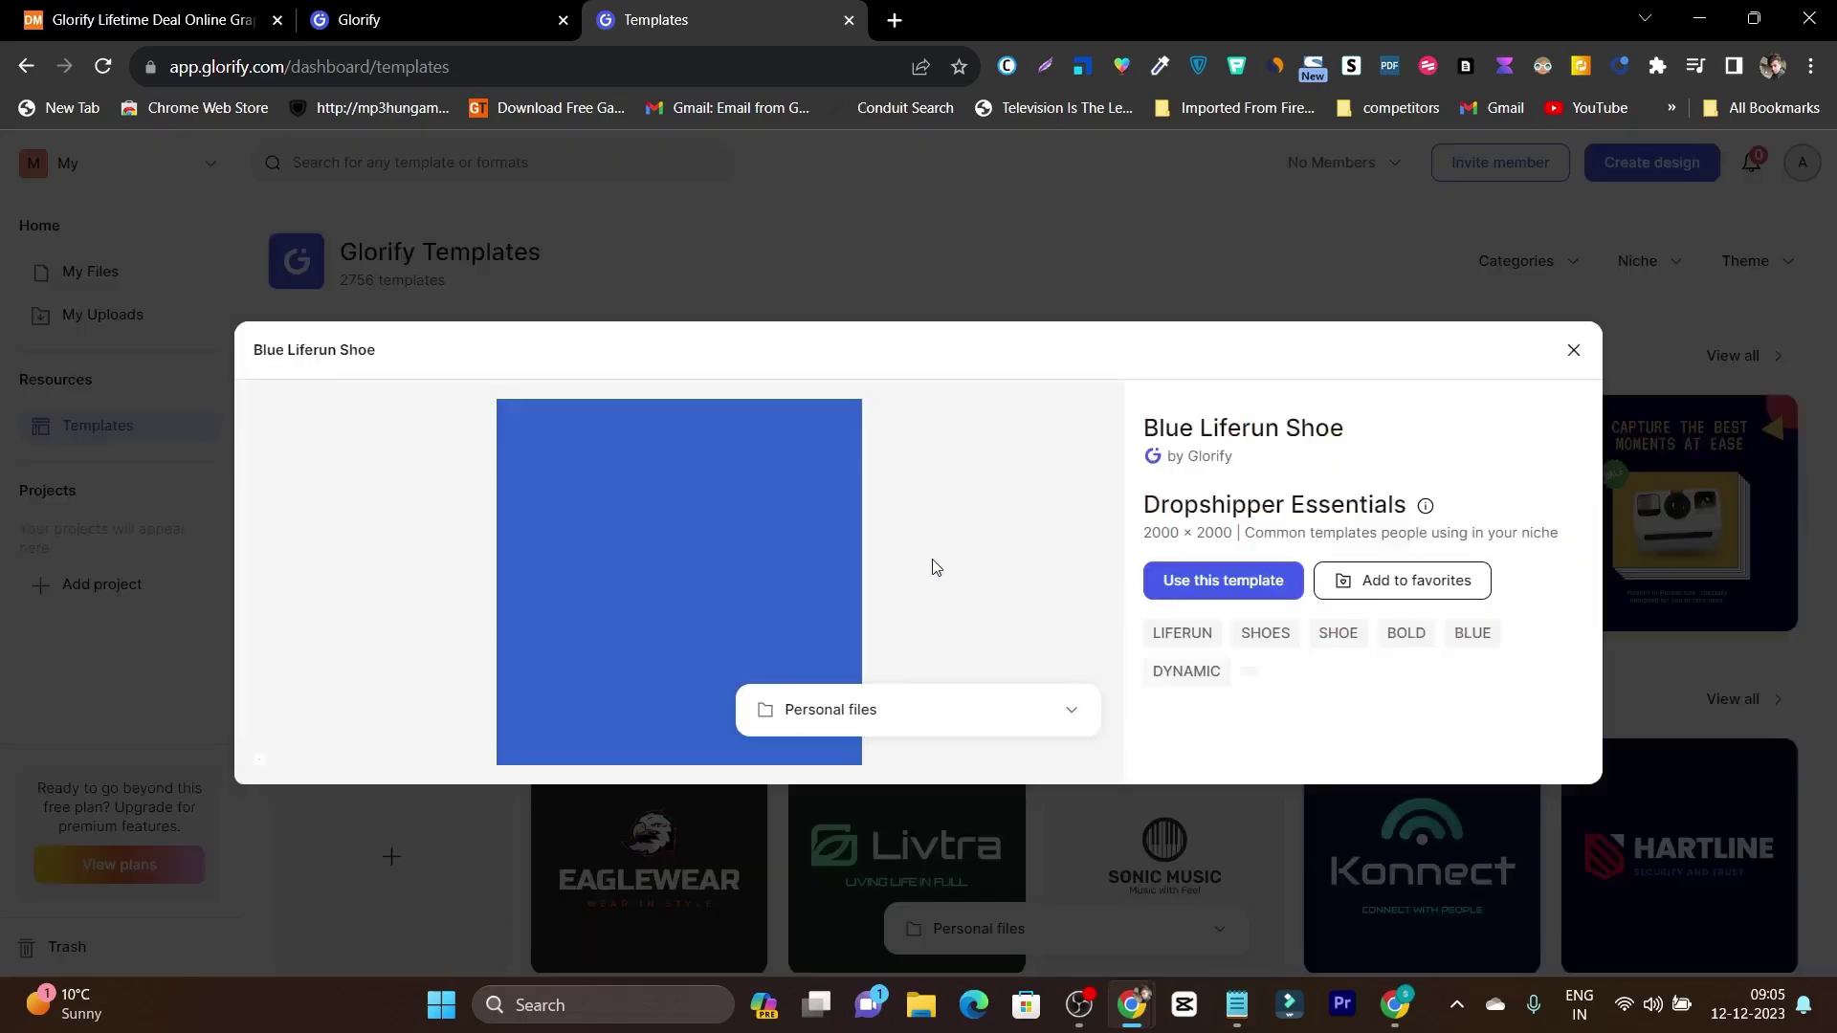
{"action": "left_click", "coordinate": [1224, 584]}
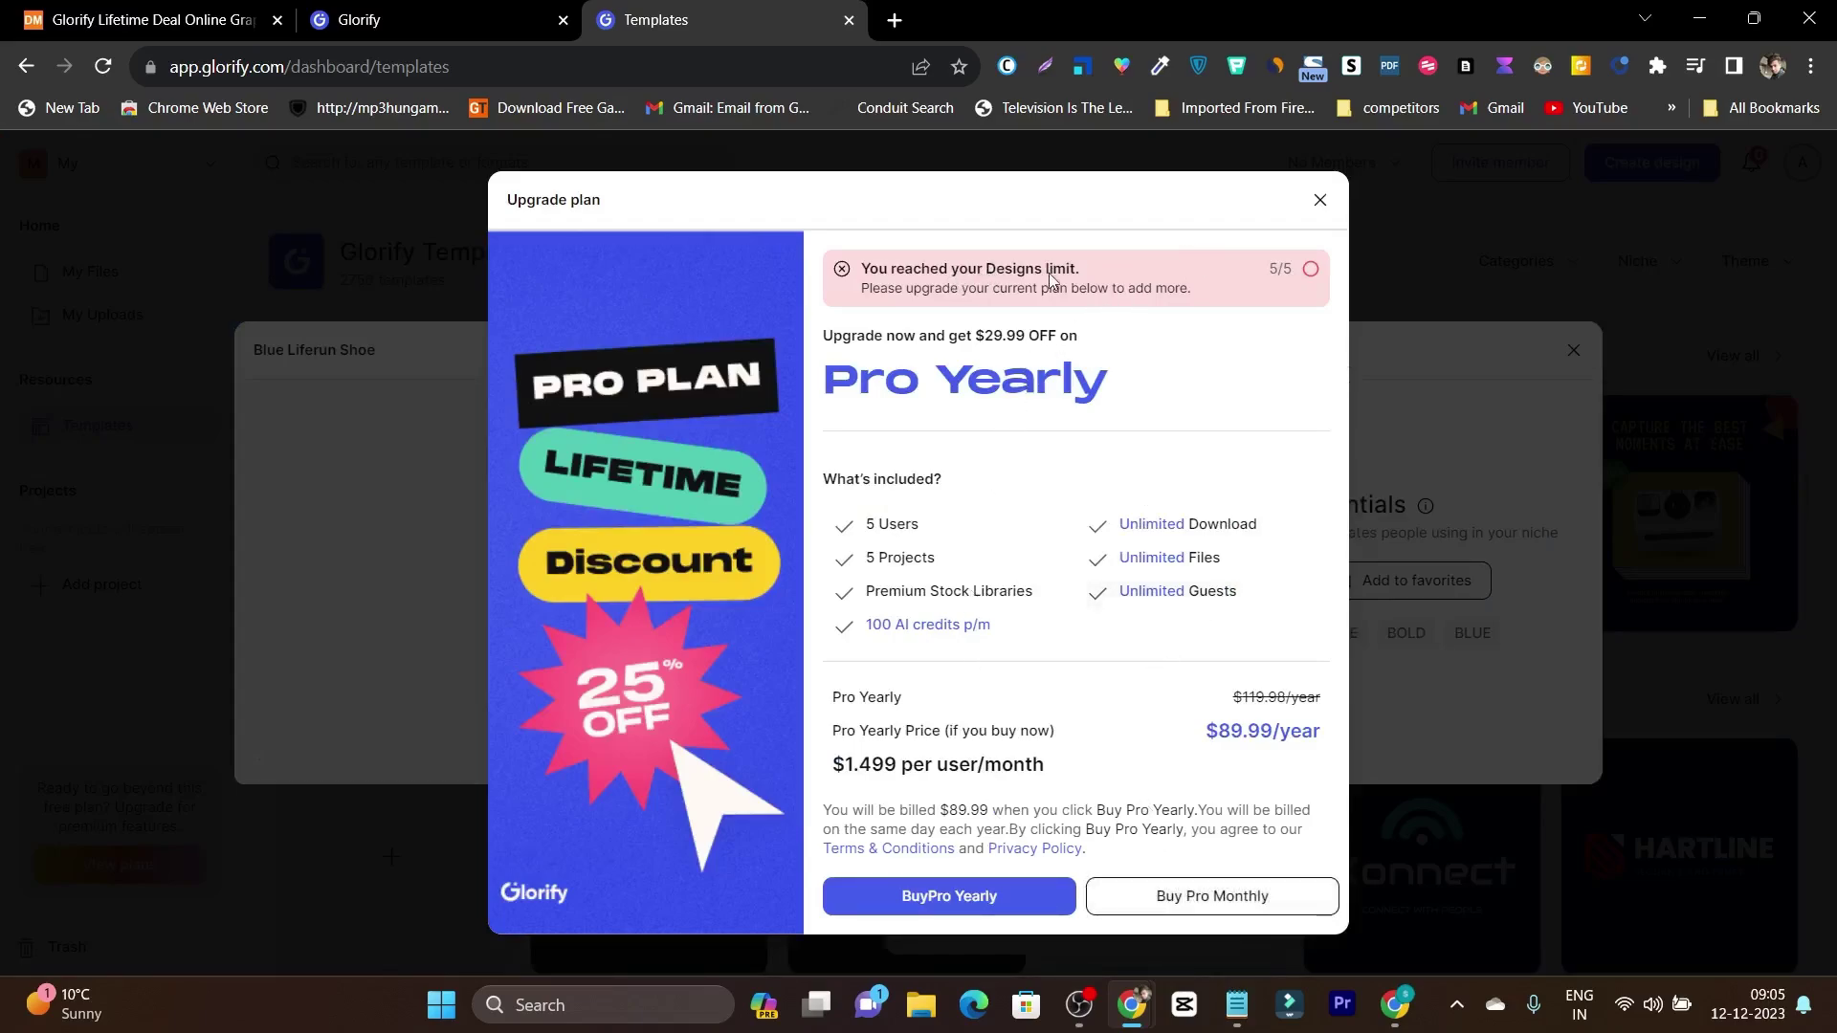
{"action": "left_click", "coordinate": [1319, 199]}
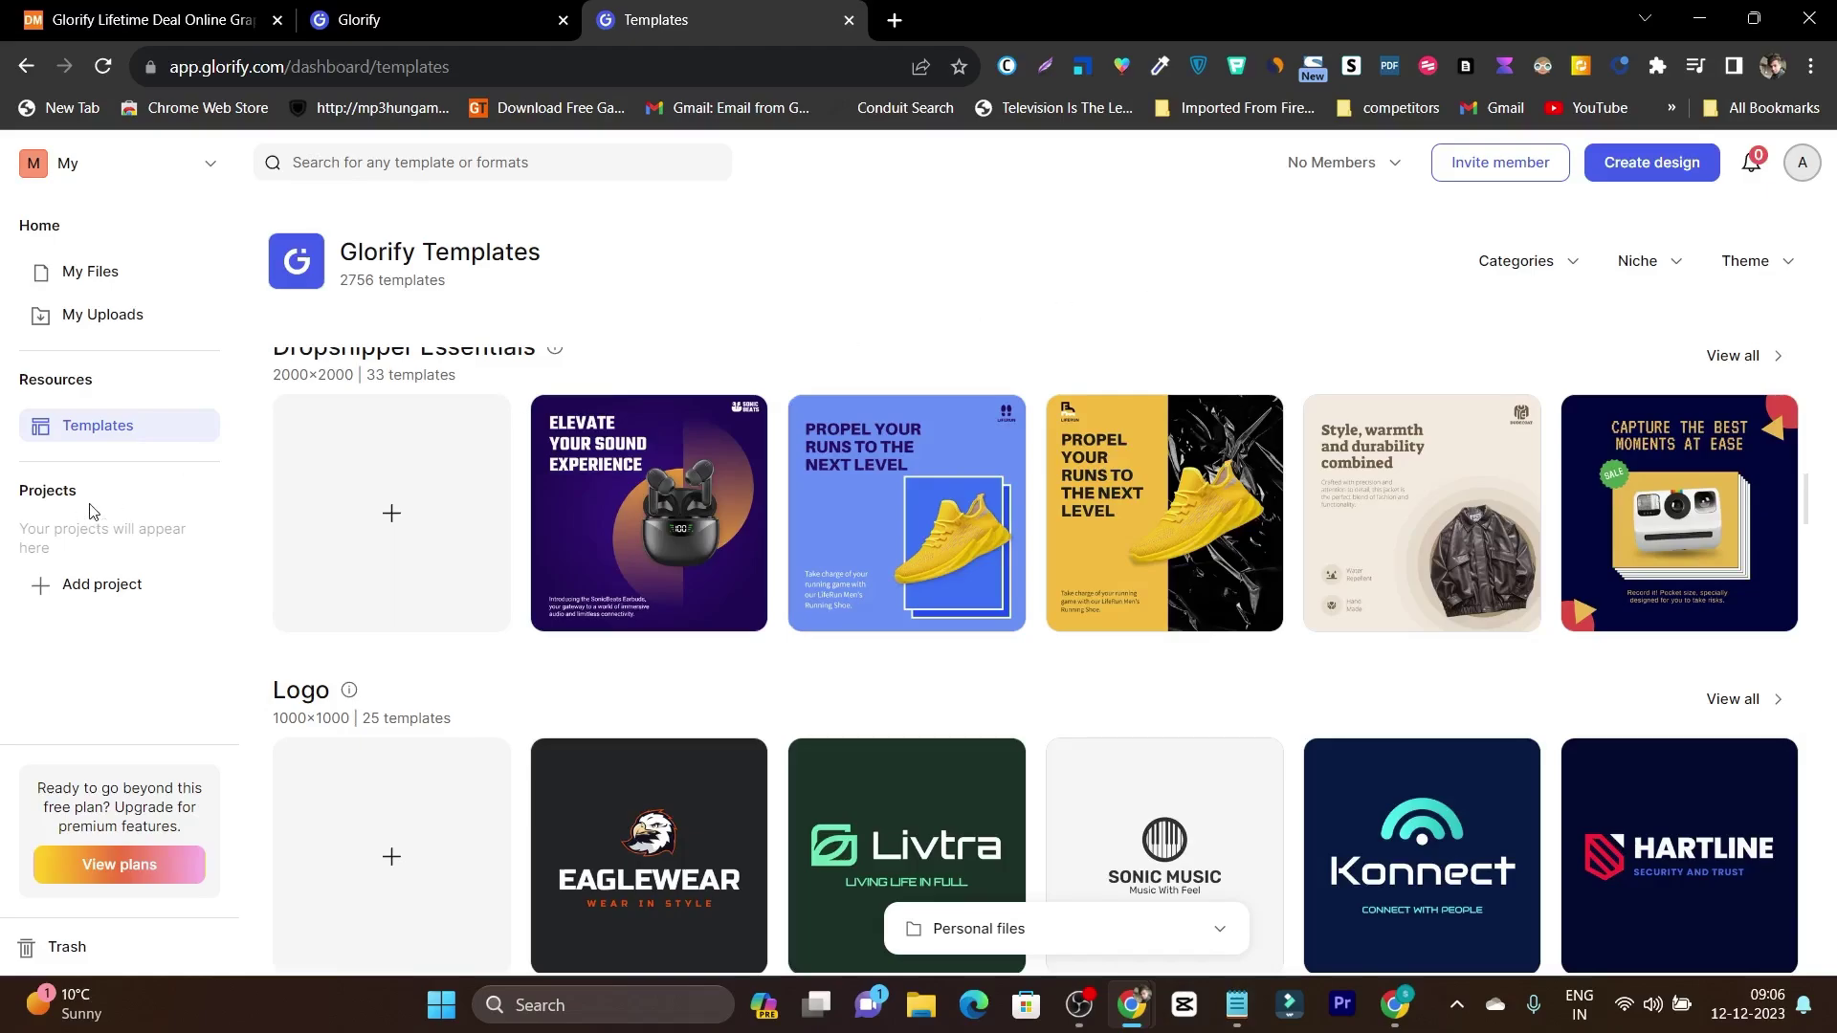
{"action": "left_click", "coordinate": [93, 271]}
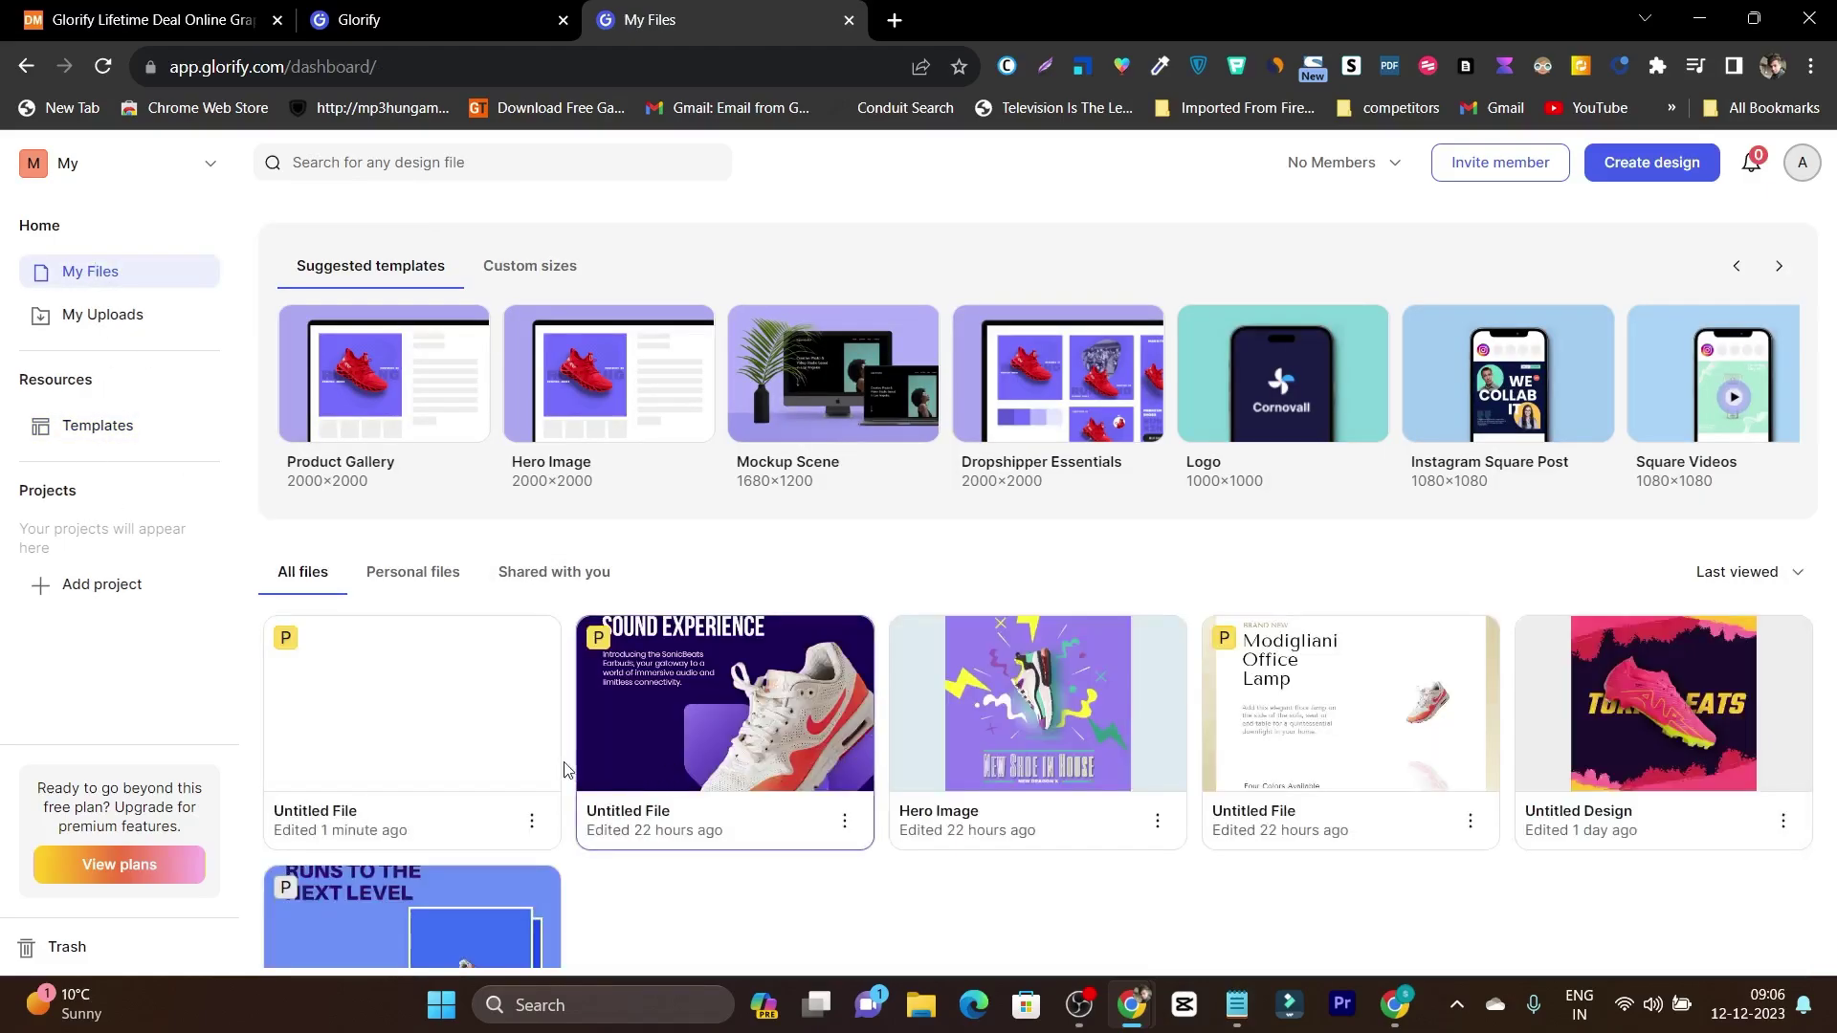
Open the Untitled Design card with the pink cleat from My Files
{"action": "scroll", "coordinate": [1419, 808], "scroll_direction": "down", "scroll_amount": 2}
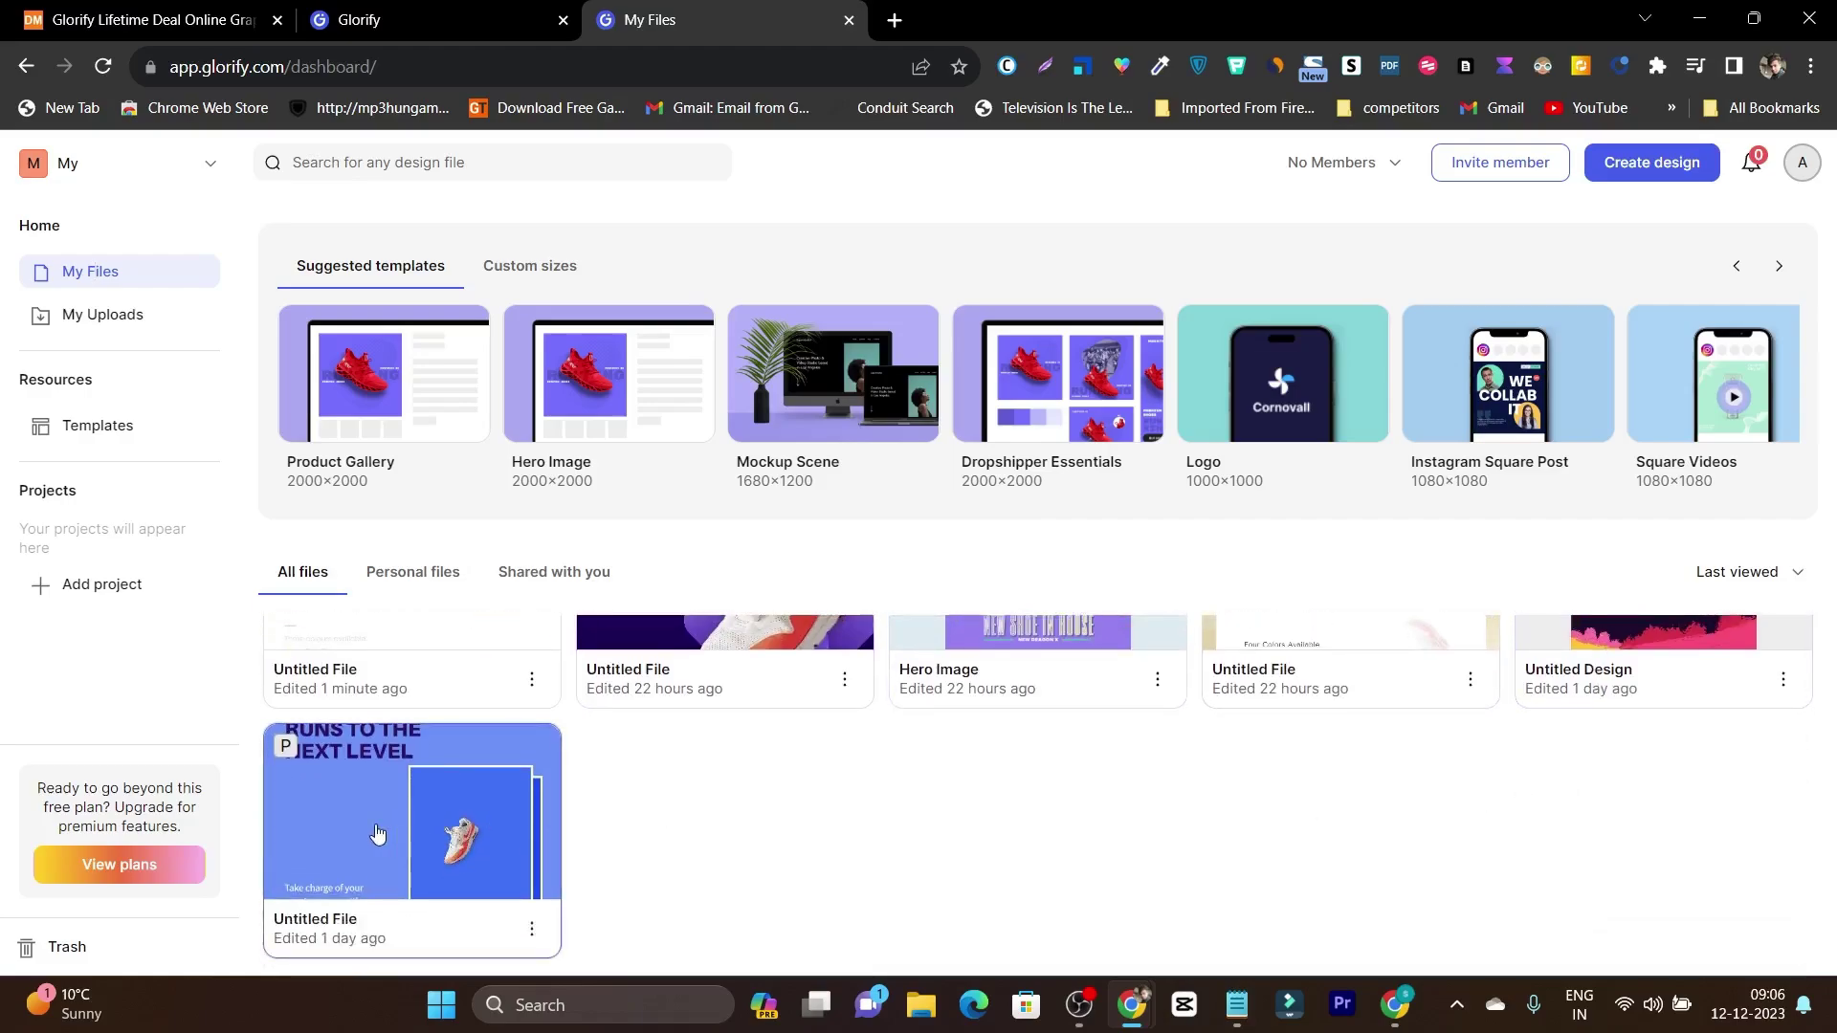
{"action": "scroll", "coordinate": [1689, 878], "scroll_direction": "up", "scroll_amount": 2}
{"action": "left_click", "coordinate": [1684, 743]}
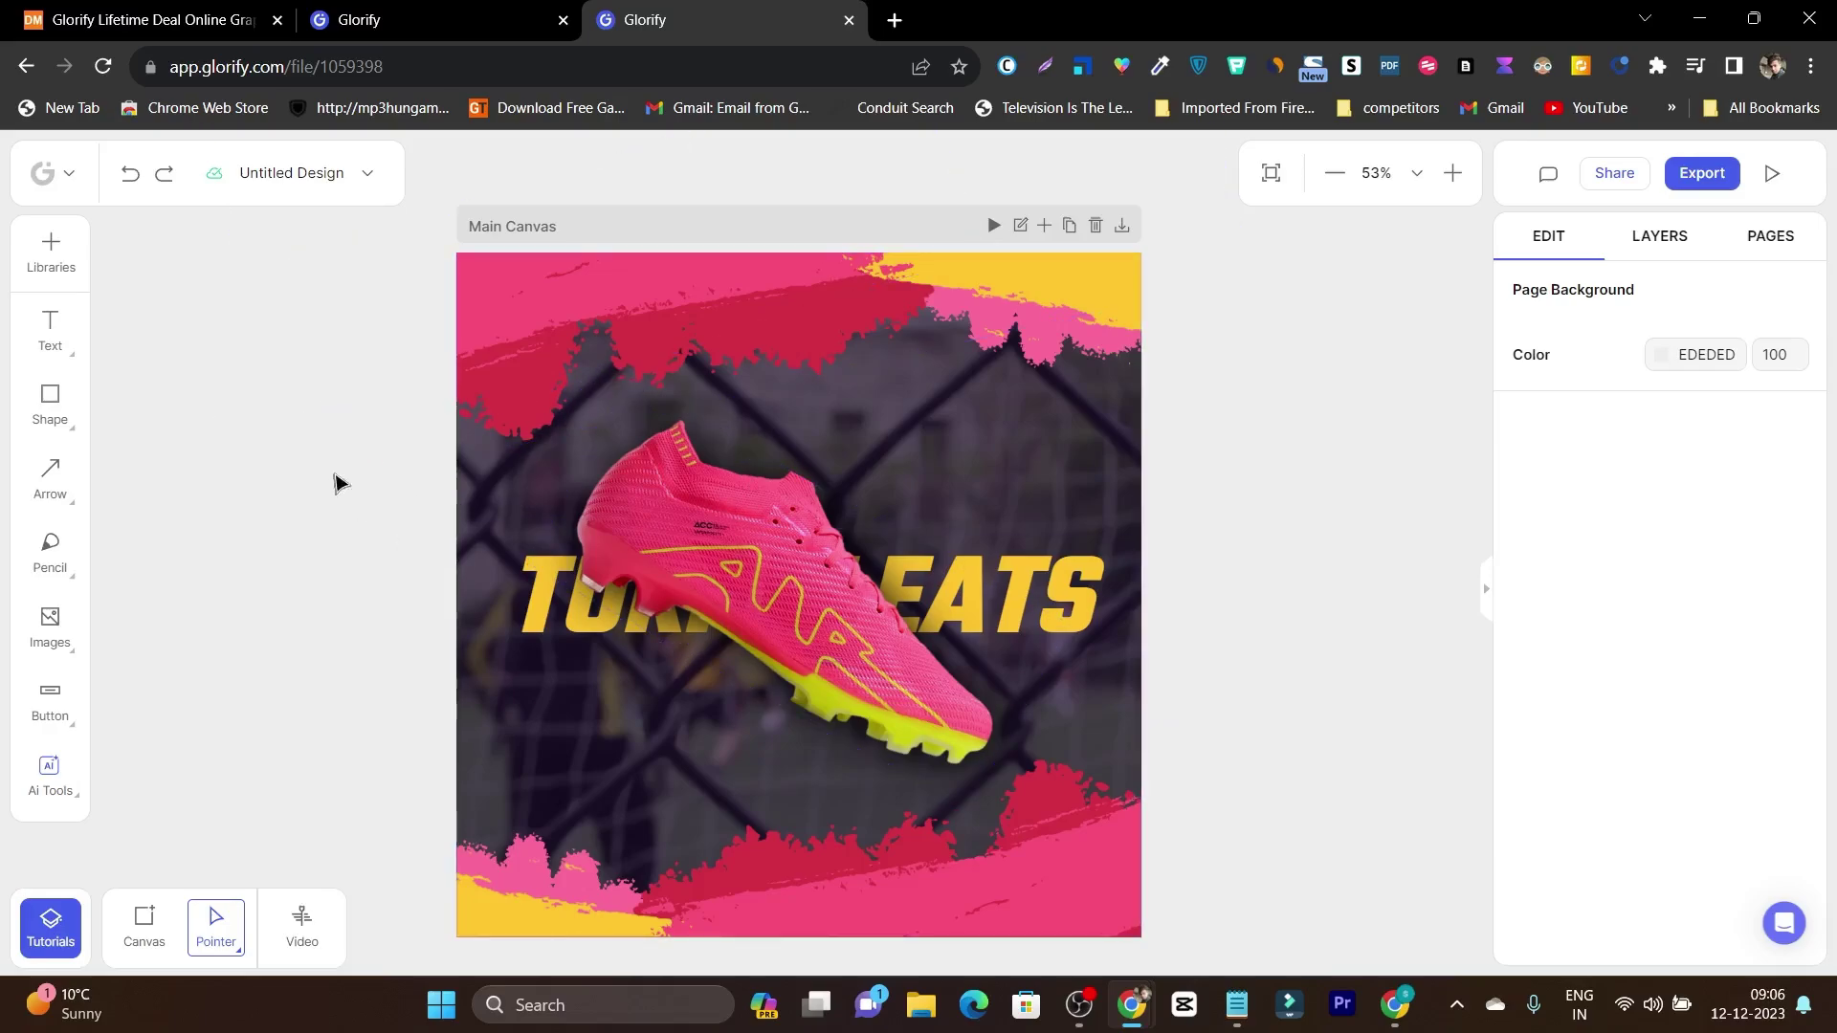
Nudge the pink cleat slightly down-left inside its crop frame
{"action": "double_click", "coordinate": [797, 604]}
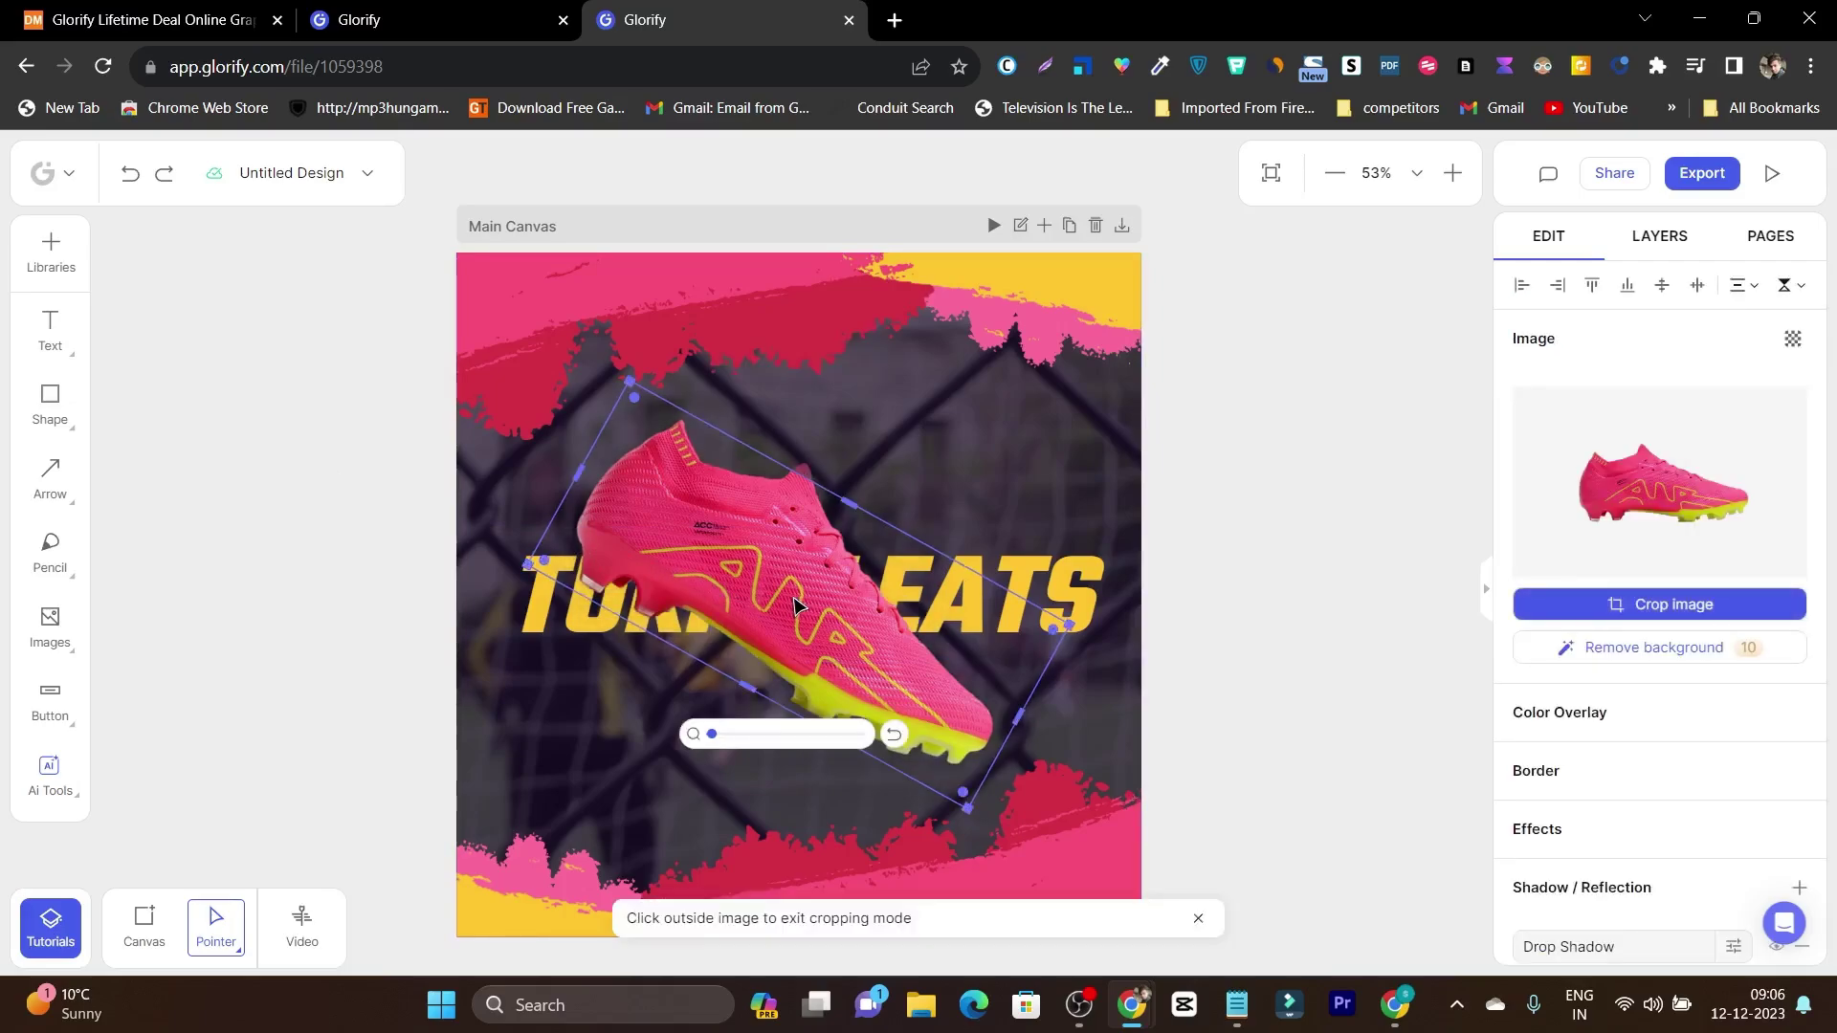
{"action": "left_click_drag", "start_coordinate": [742, 594], "coordinate": [715, 622]}
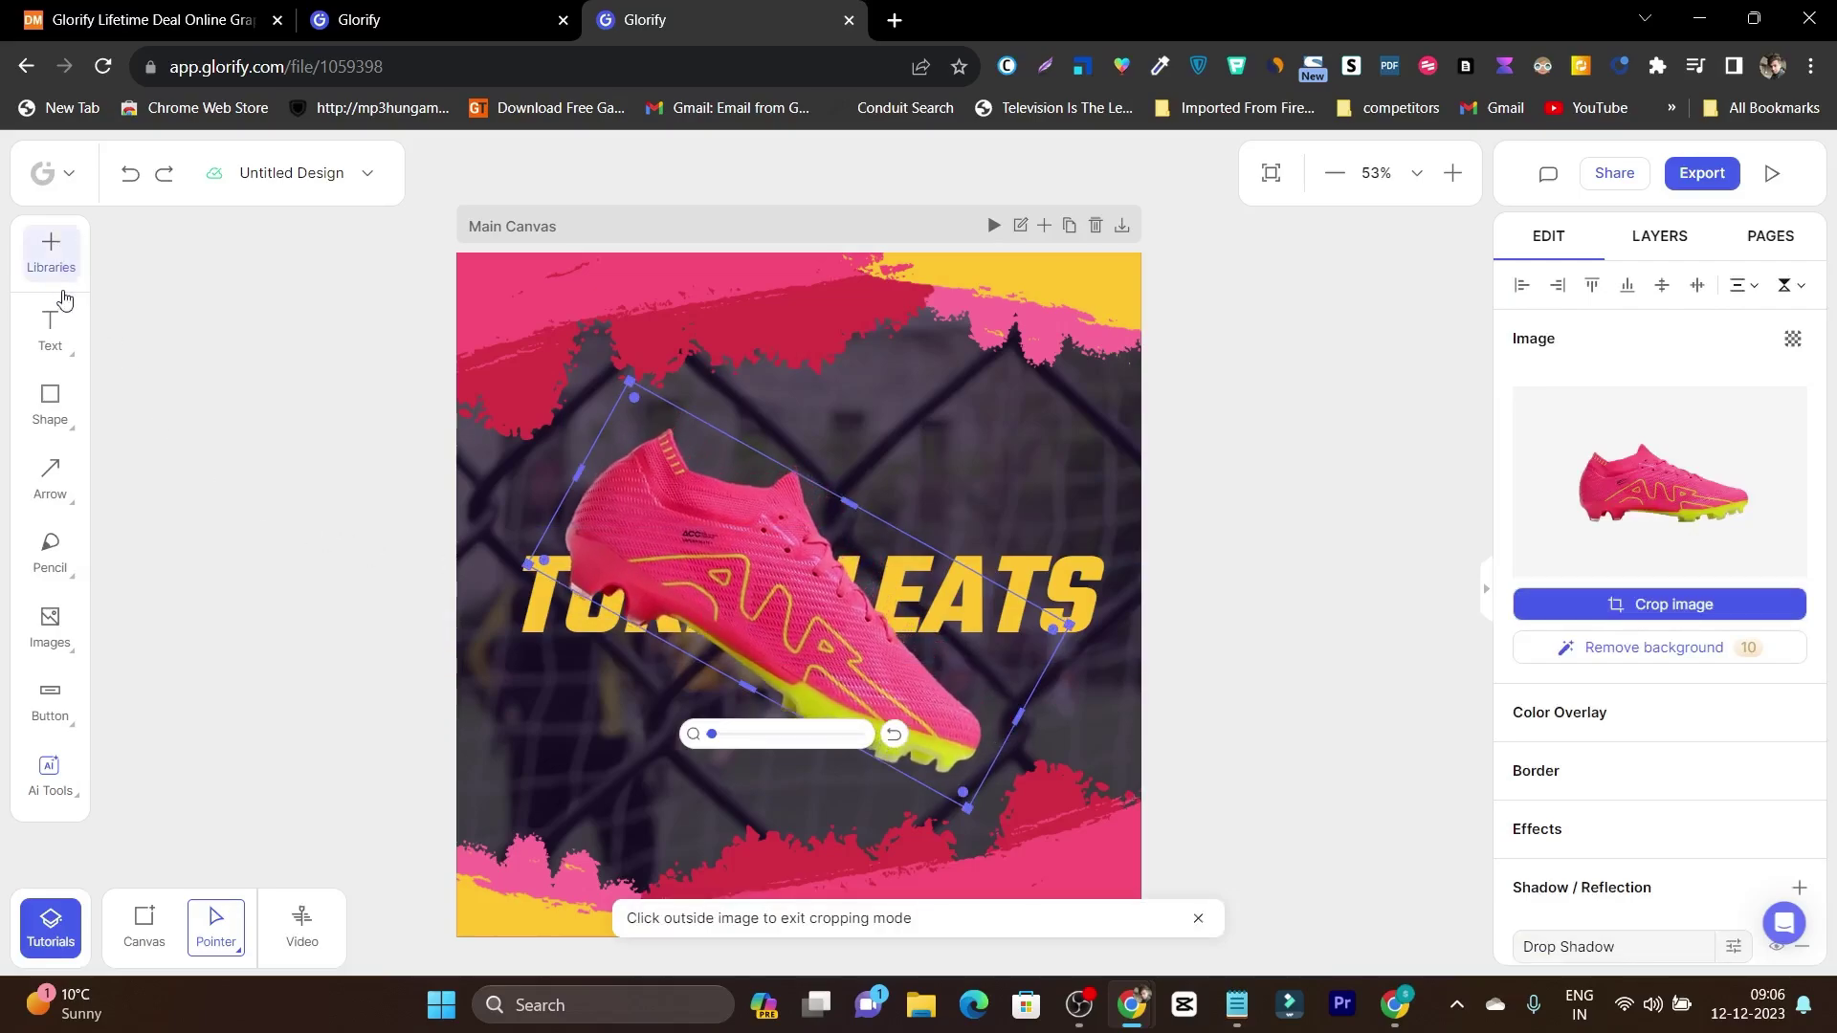
{"action": "left_click", "coordinate": [55, 631]}
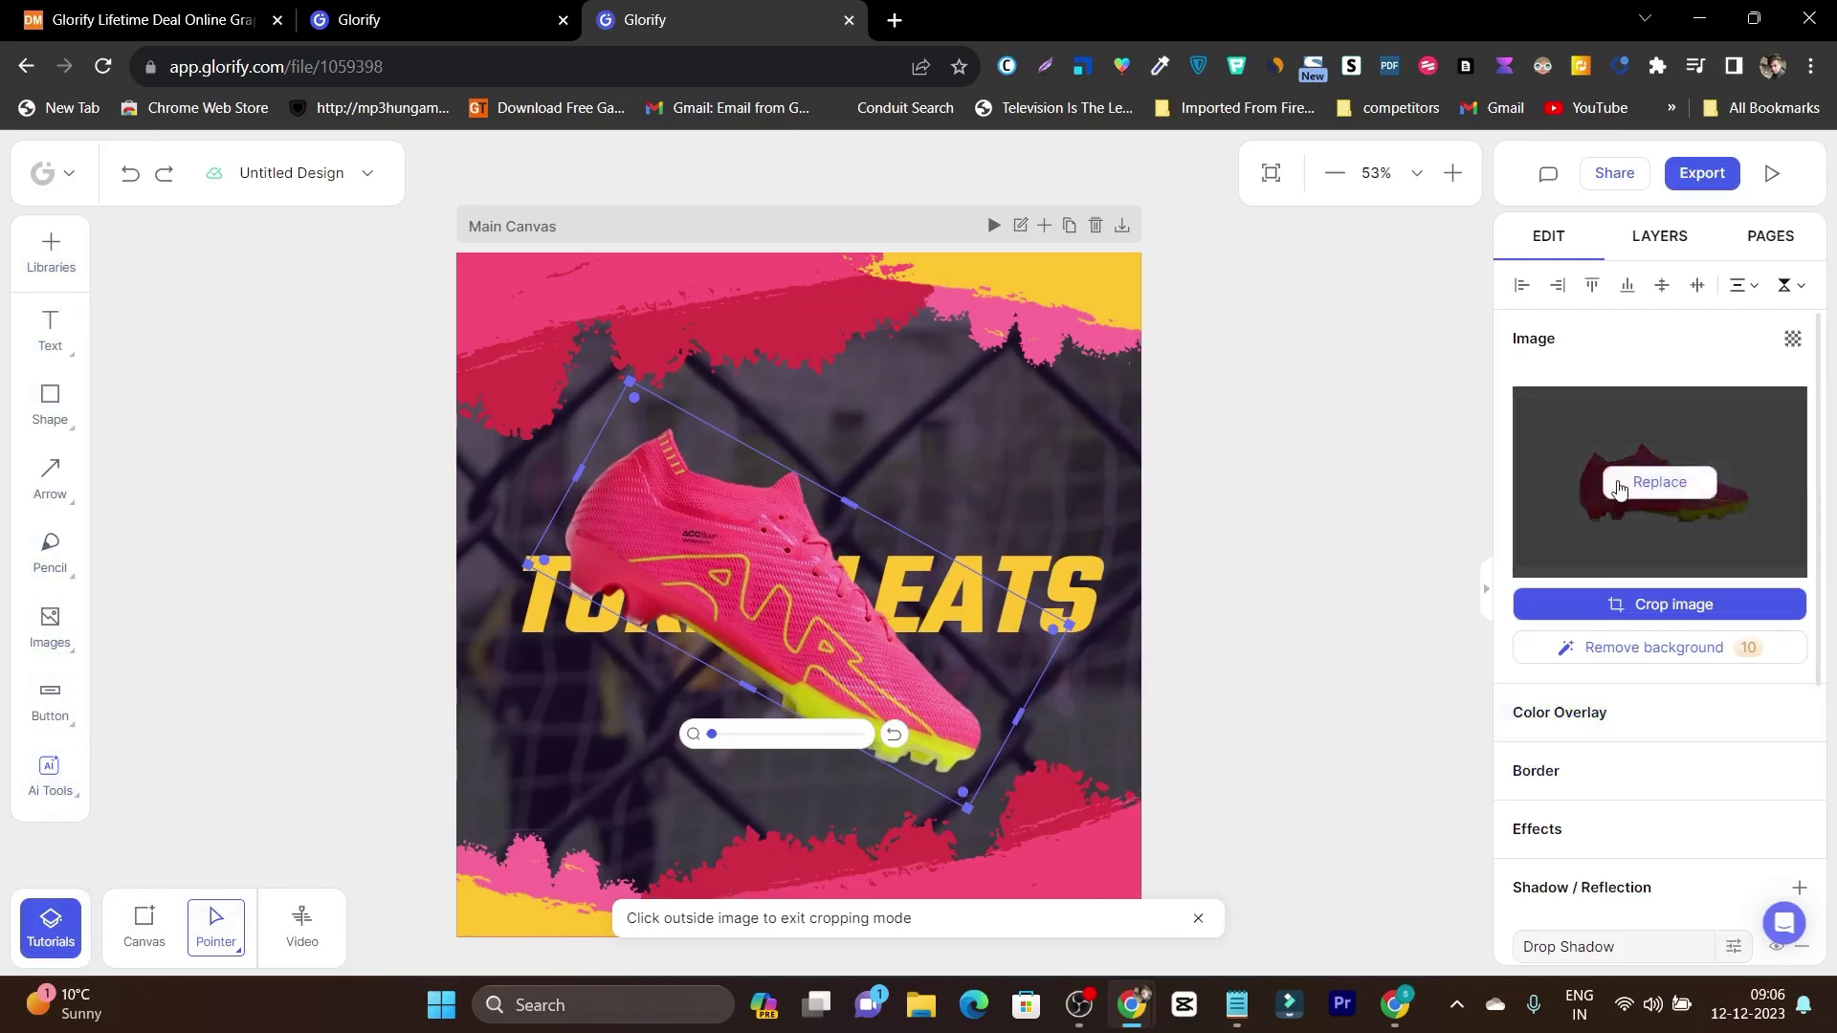
Open the Libraries panel with Templates, Tutorials and AI tools
{"action": "left_click", "coordinate": [52, 257]}
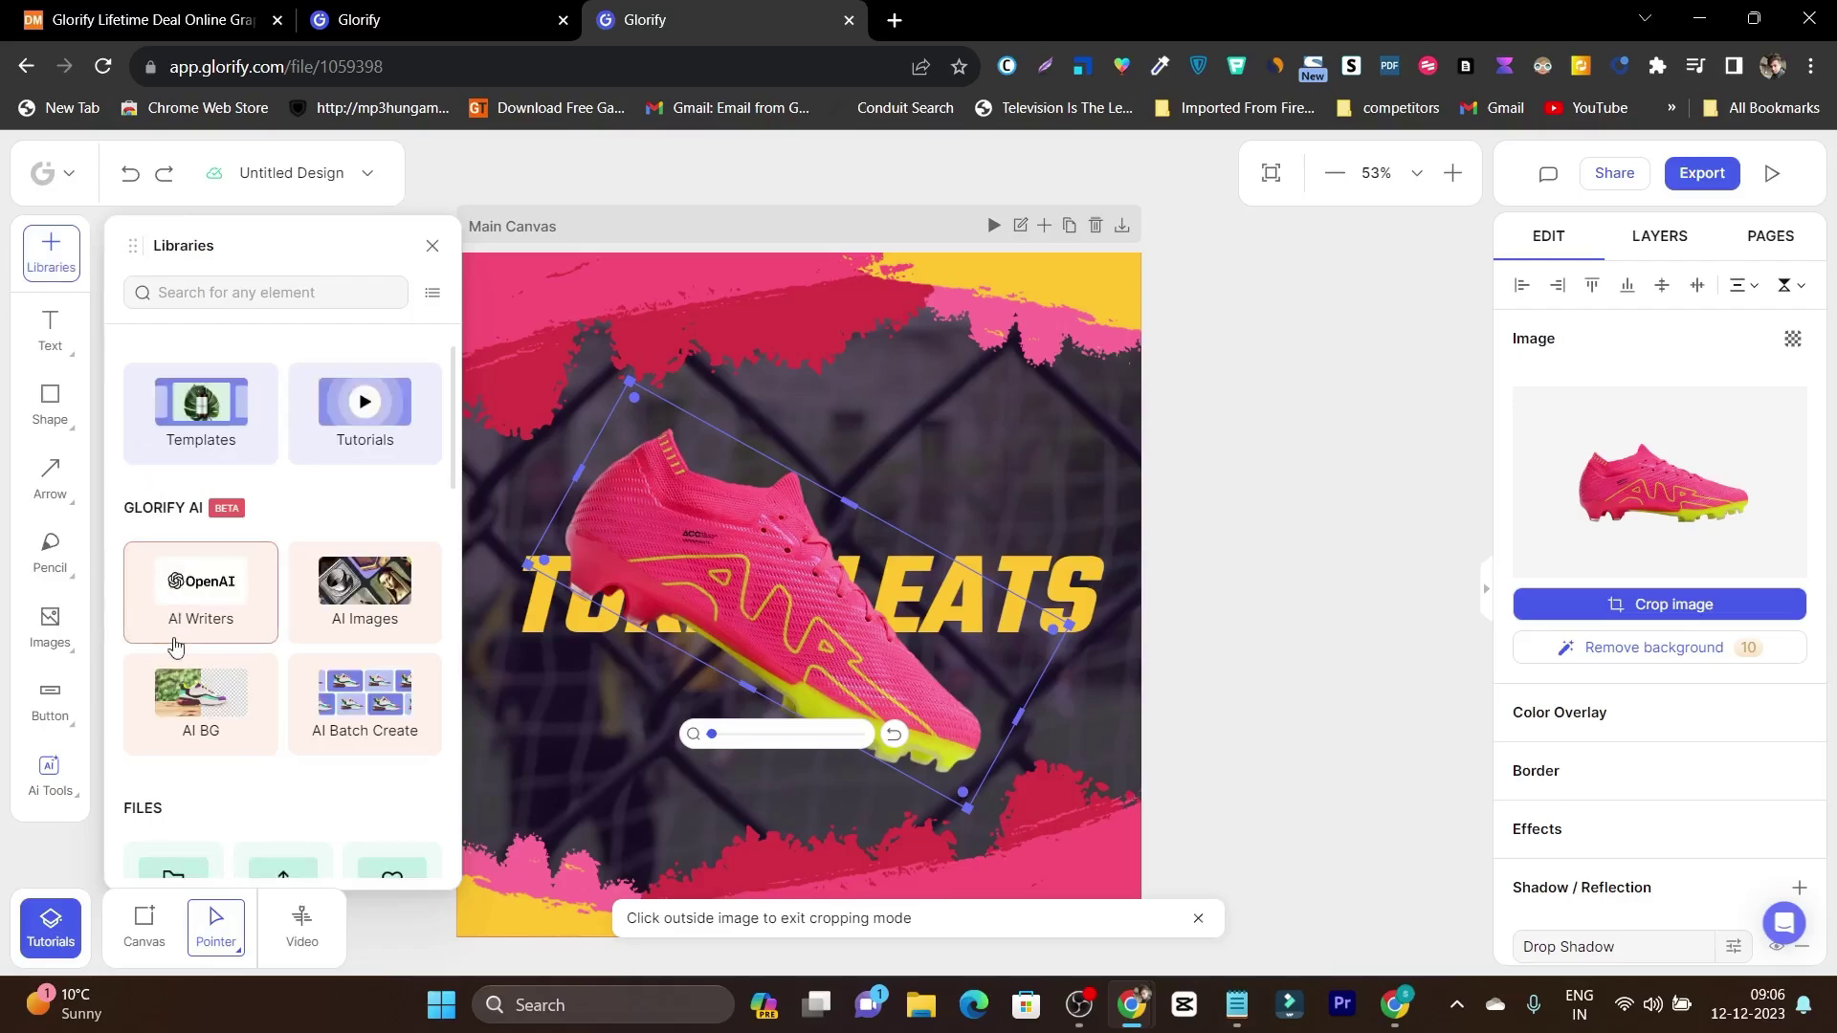
{"action": "mouse_move", "coordinate": [63, 337]}
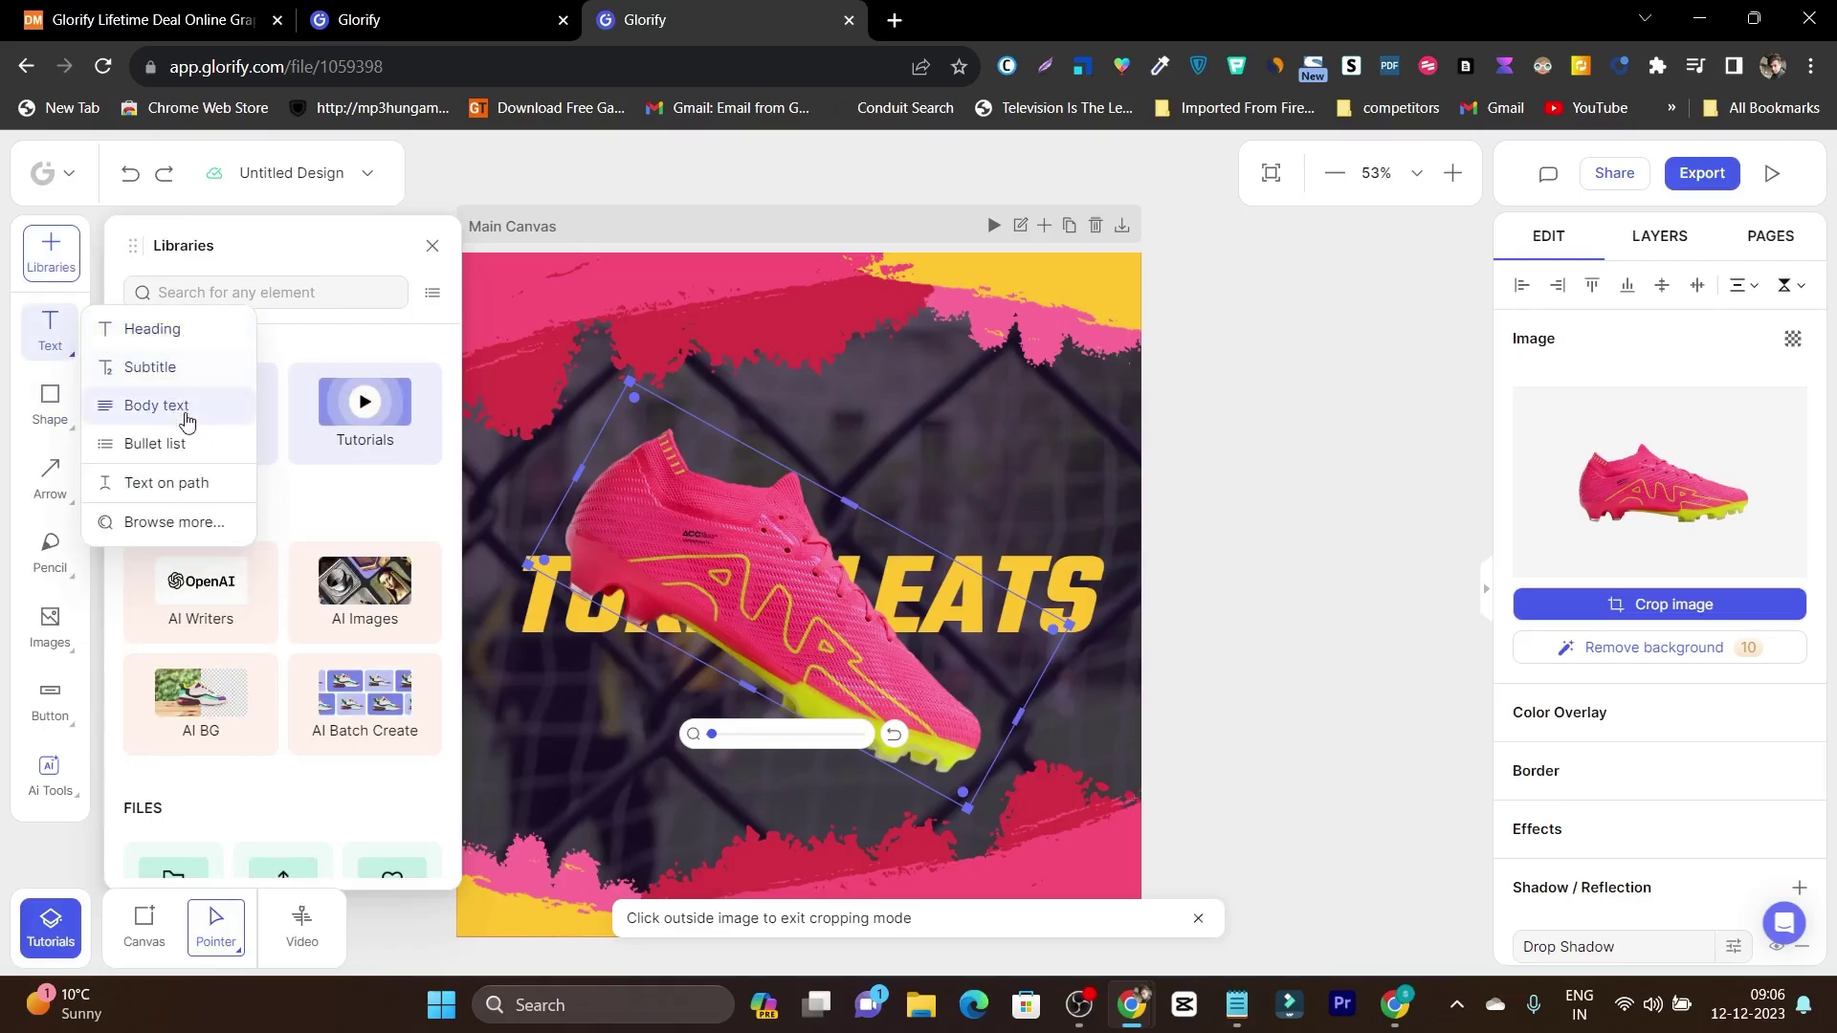
{"action": "mouse_move", "coordinate": [50, 413]}
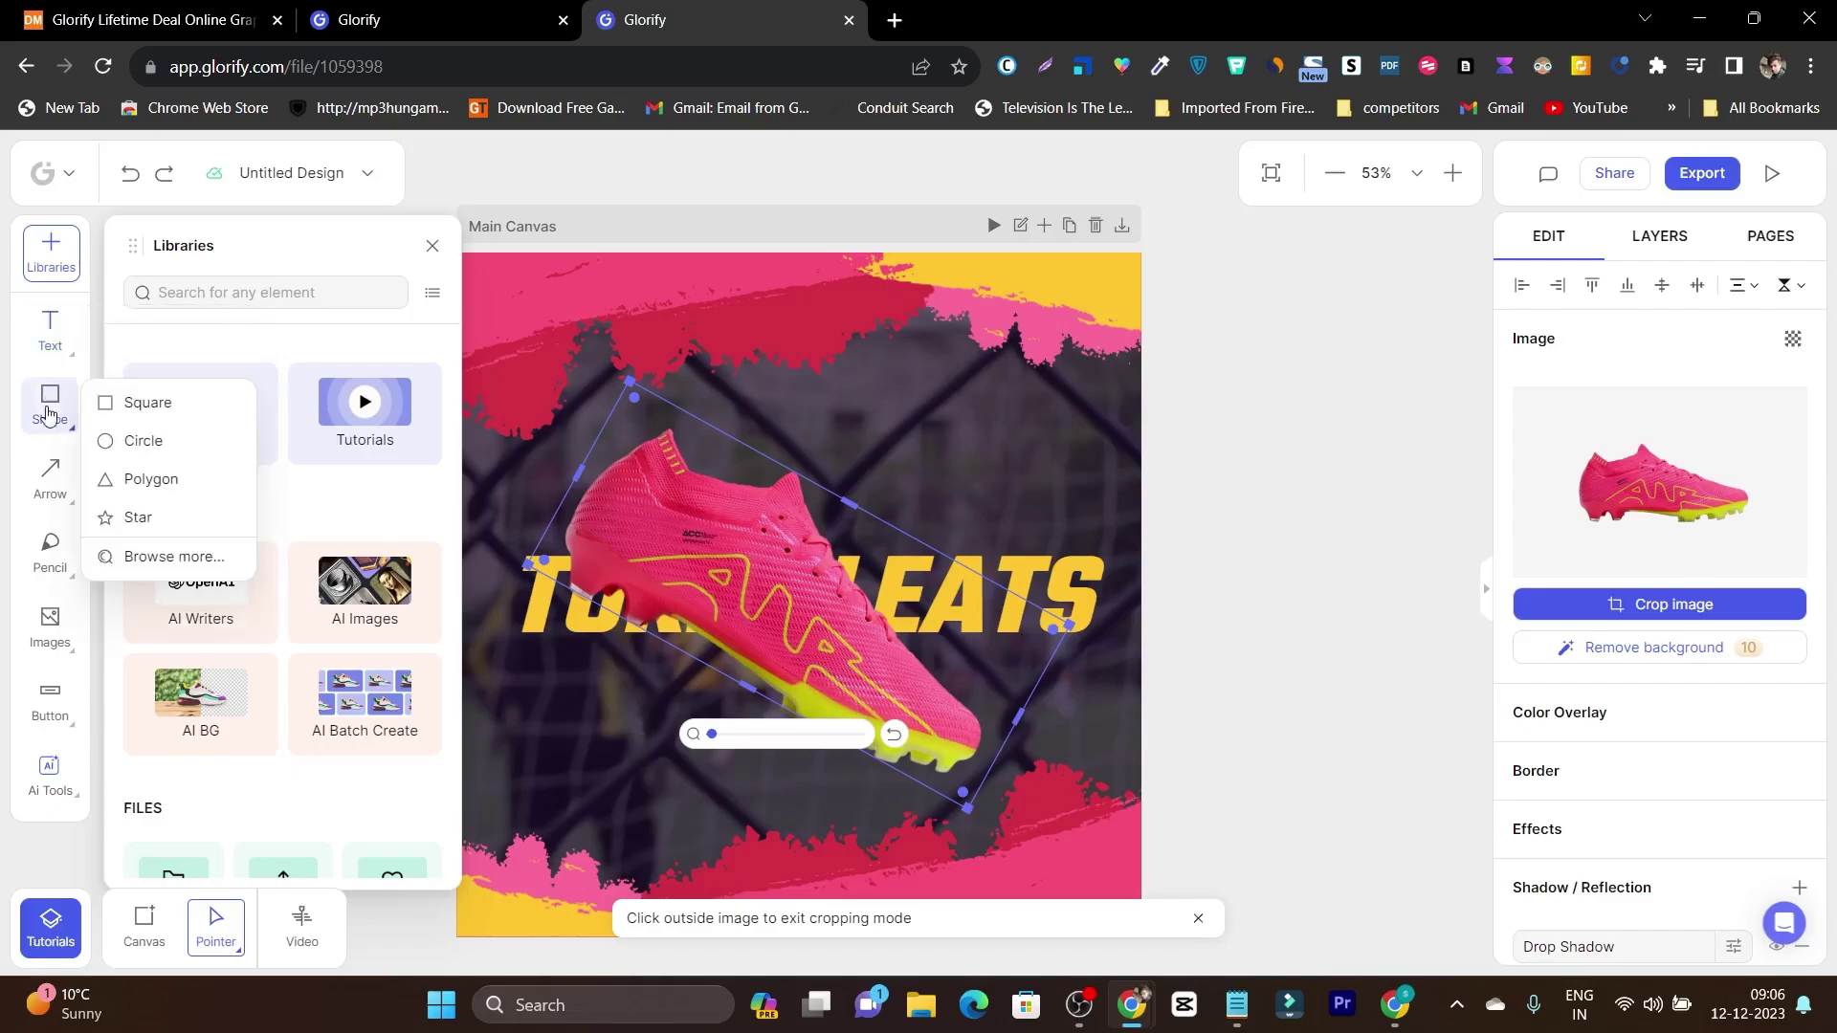
{"action": "mouse_move", "coordinate": [58, 492]}
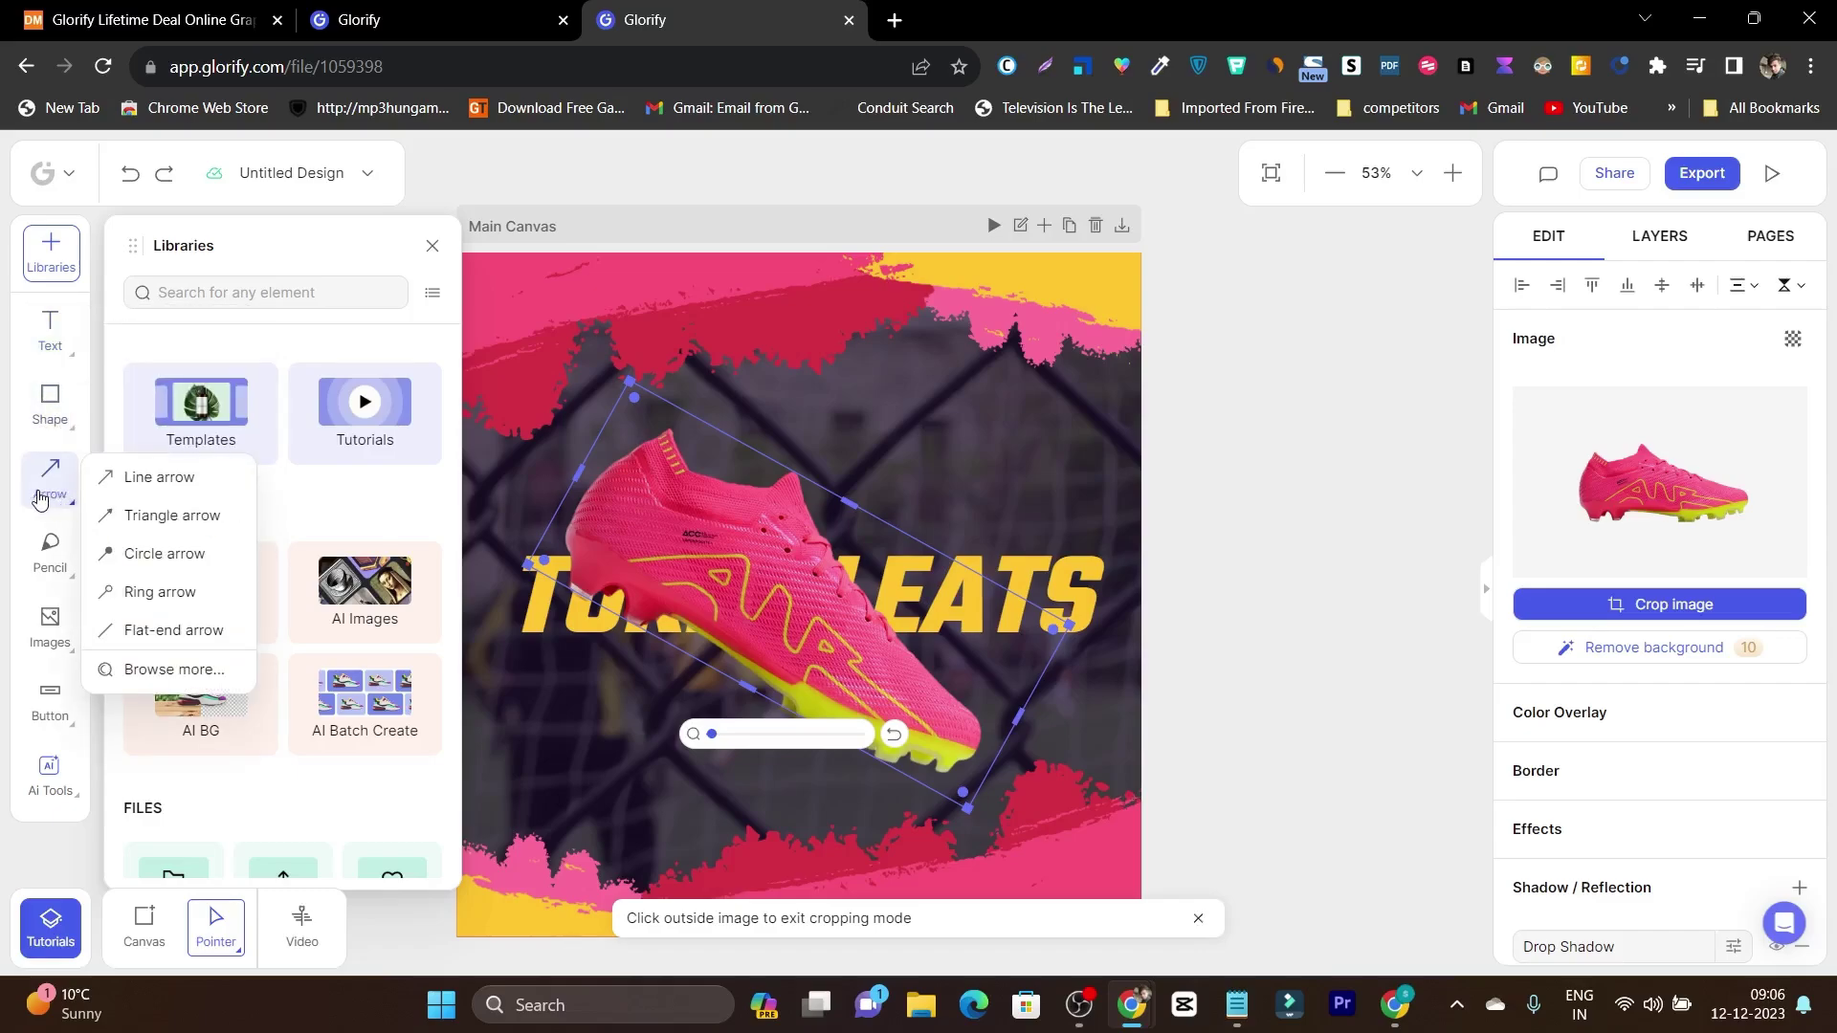
Finish cropping the cleat, then draw a test arrow below it and undo it
{"action": "left_click", "coordinate": [165, 492]}
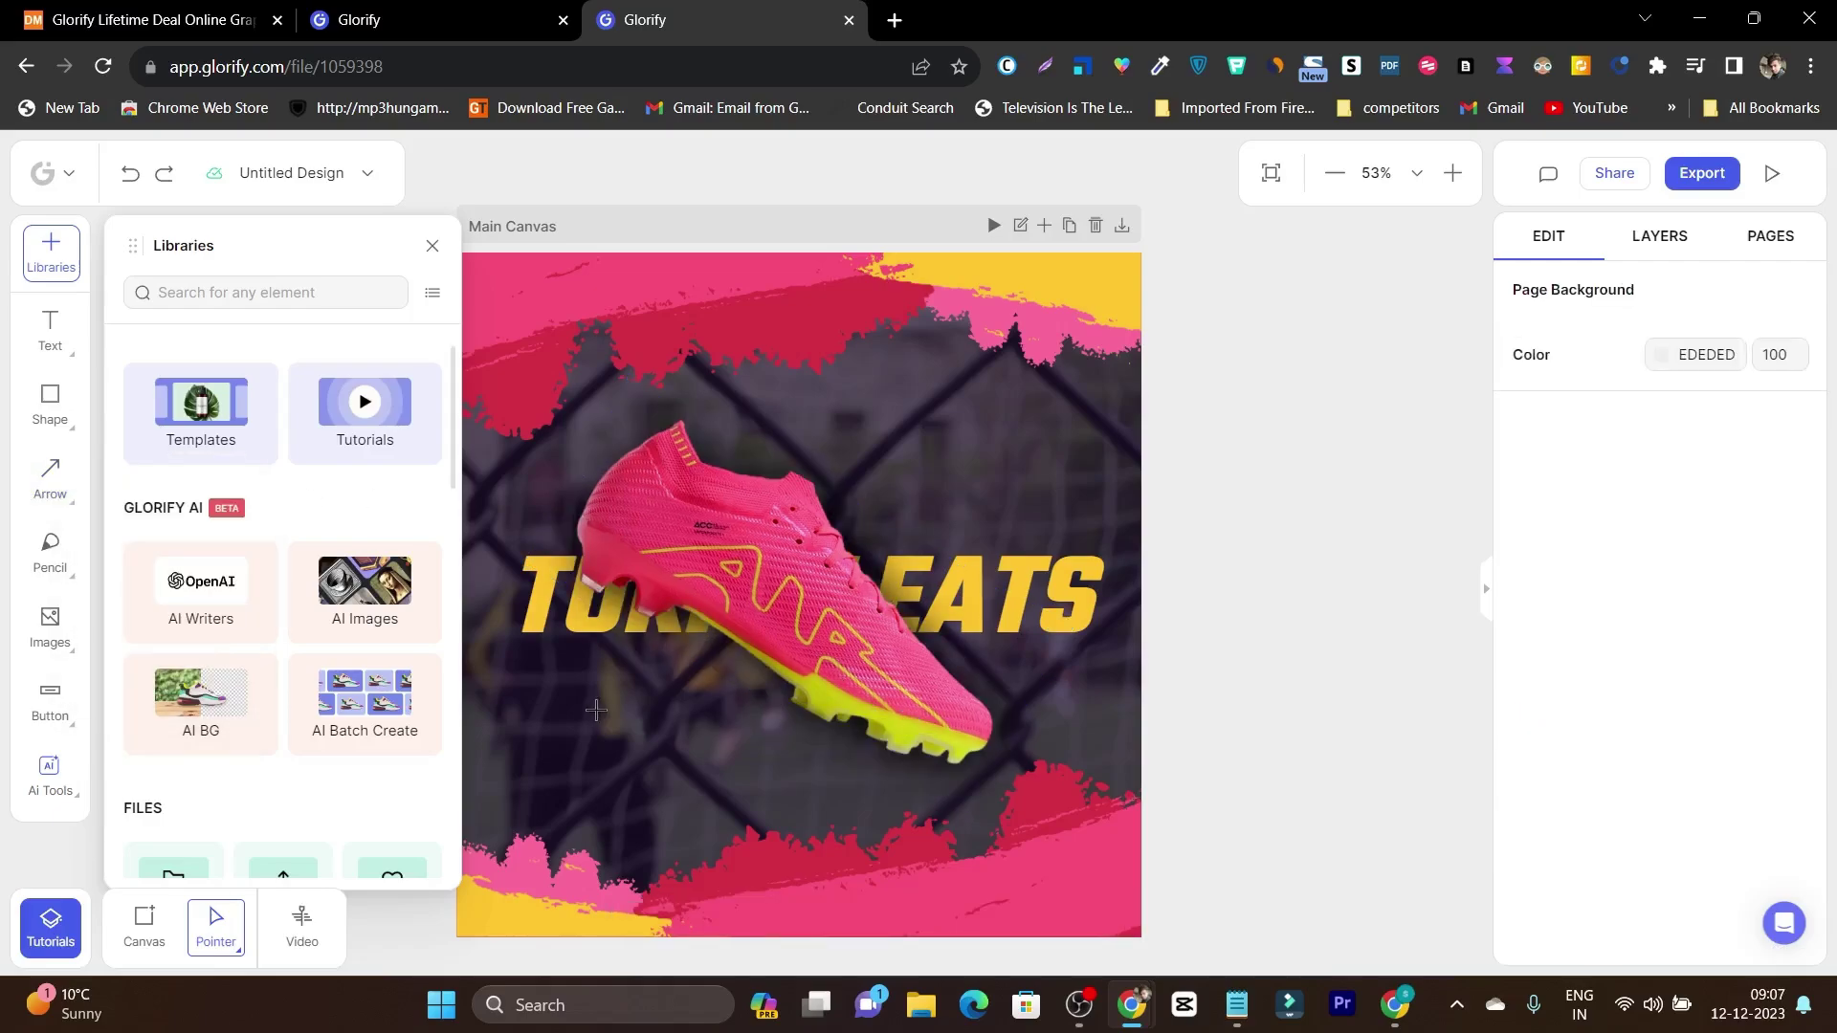
{"action": "mouse_move", "coordinate": [584, 709]}
{"action": "left_mouse_down"}
{"action": "mouse_move", "coordinate": [813, 673]}
{"action": "mouse_move", "coordinate": [708, 685]}
{"action": "left_mouse_up"}
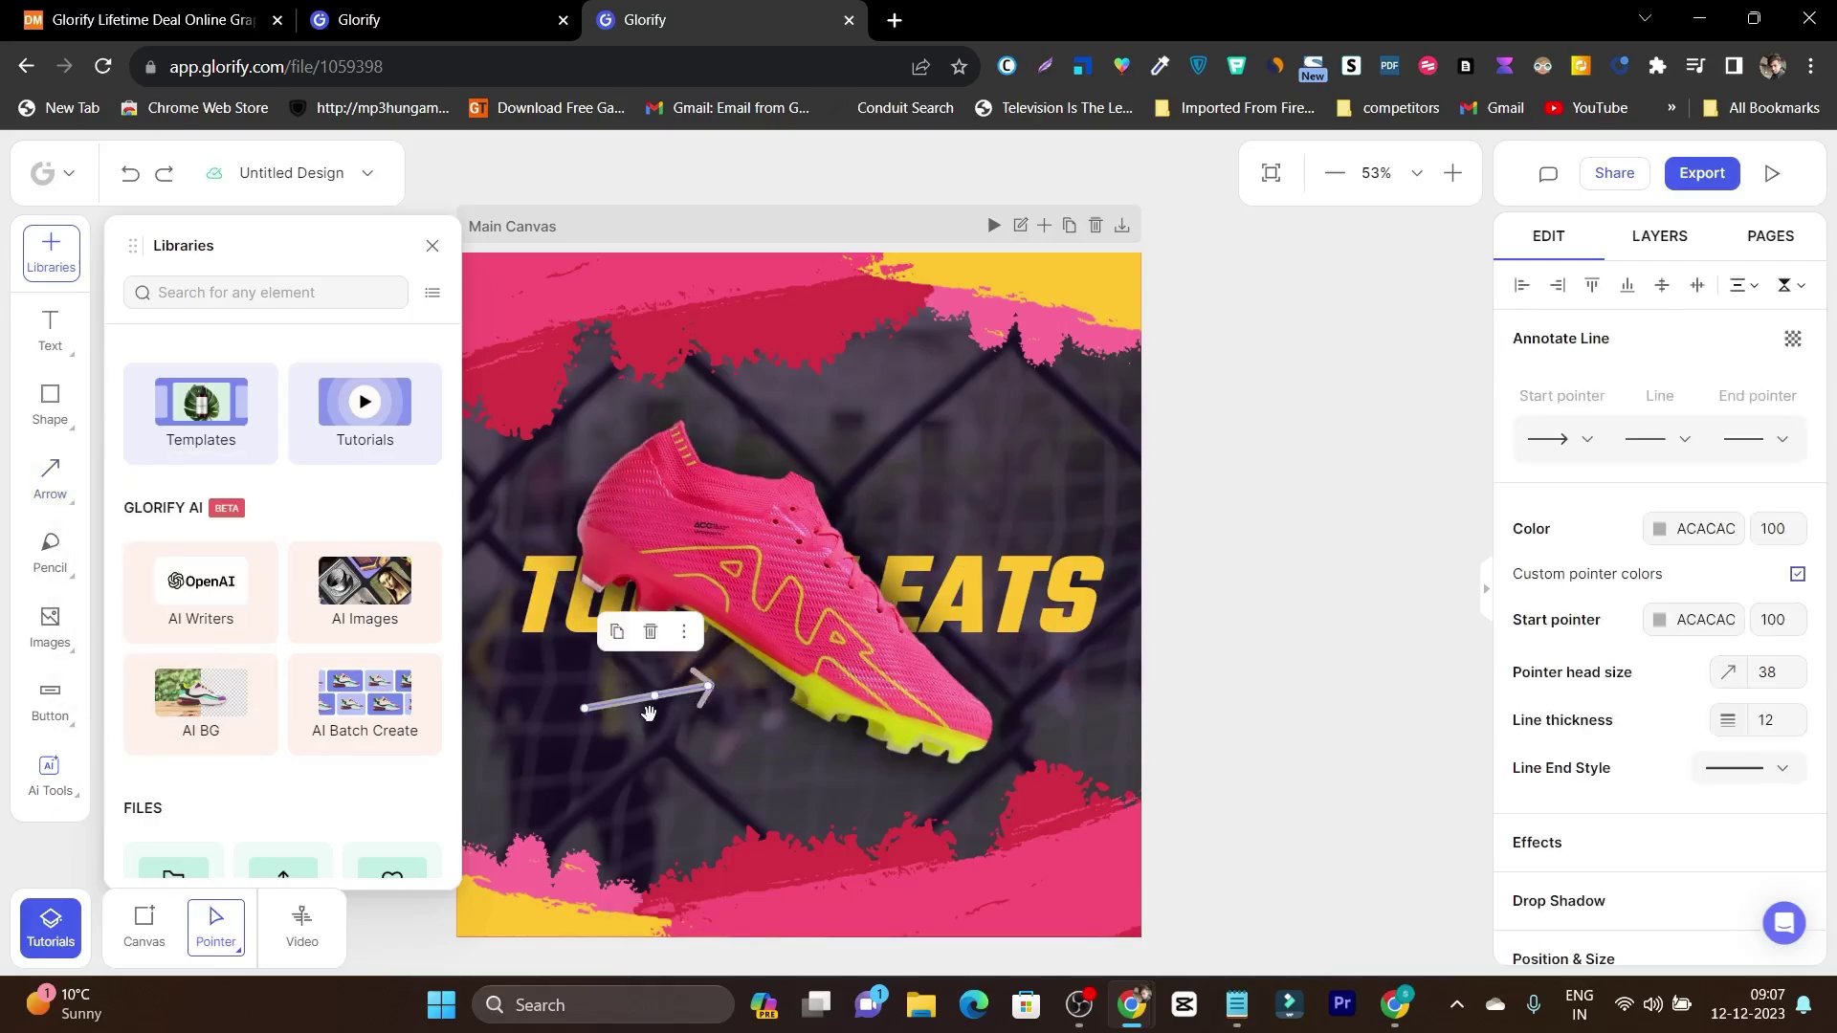
{"action": "left_click", "coordinate": [130, 173]}
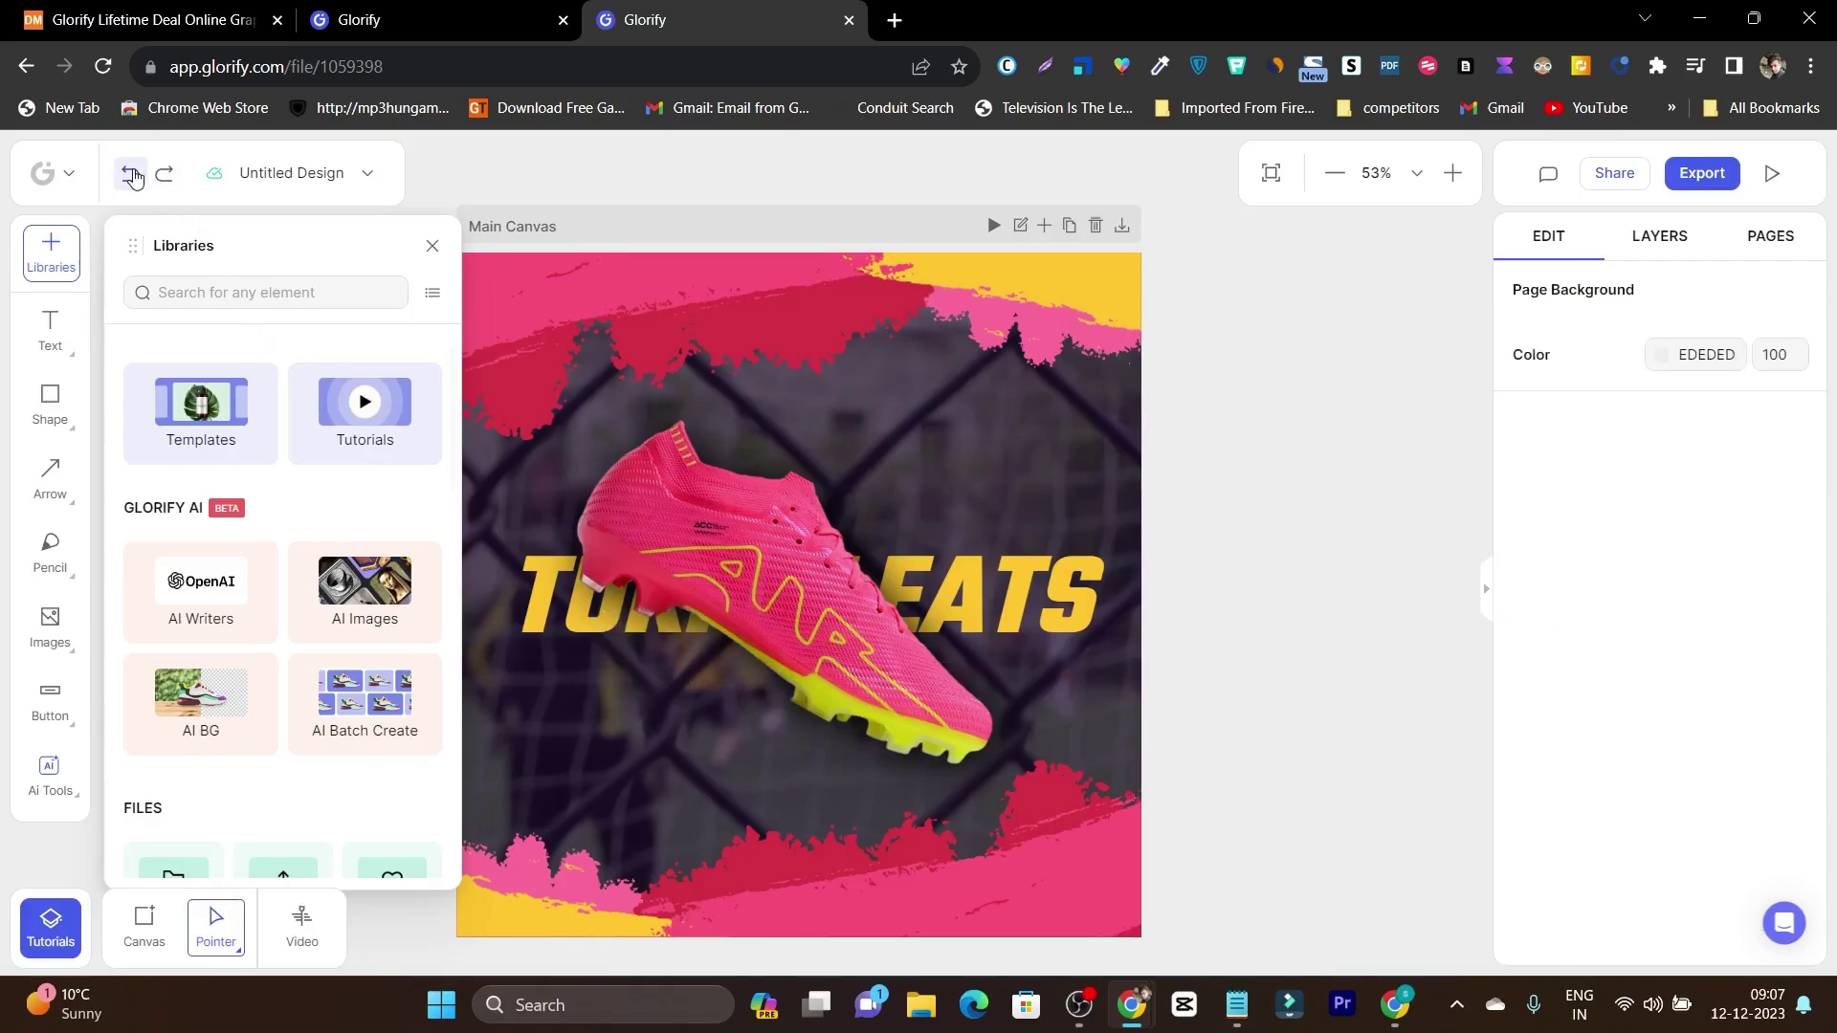
Draw a freehand pencil stroke beneath the cleat, undo it, and bring up the Images options
{"action": "mouse_move", "coordinate": [43, 579]}
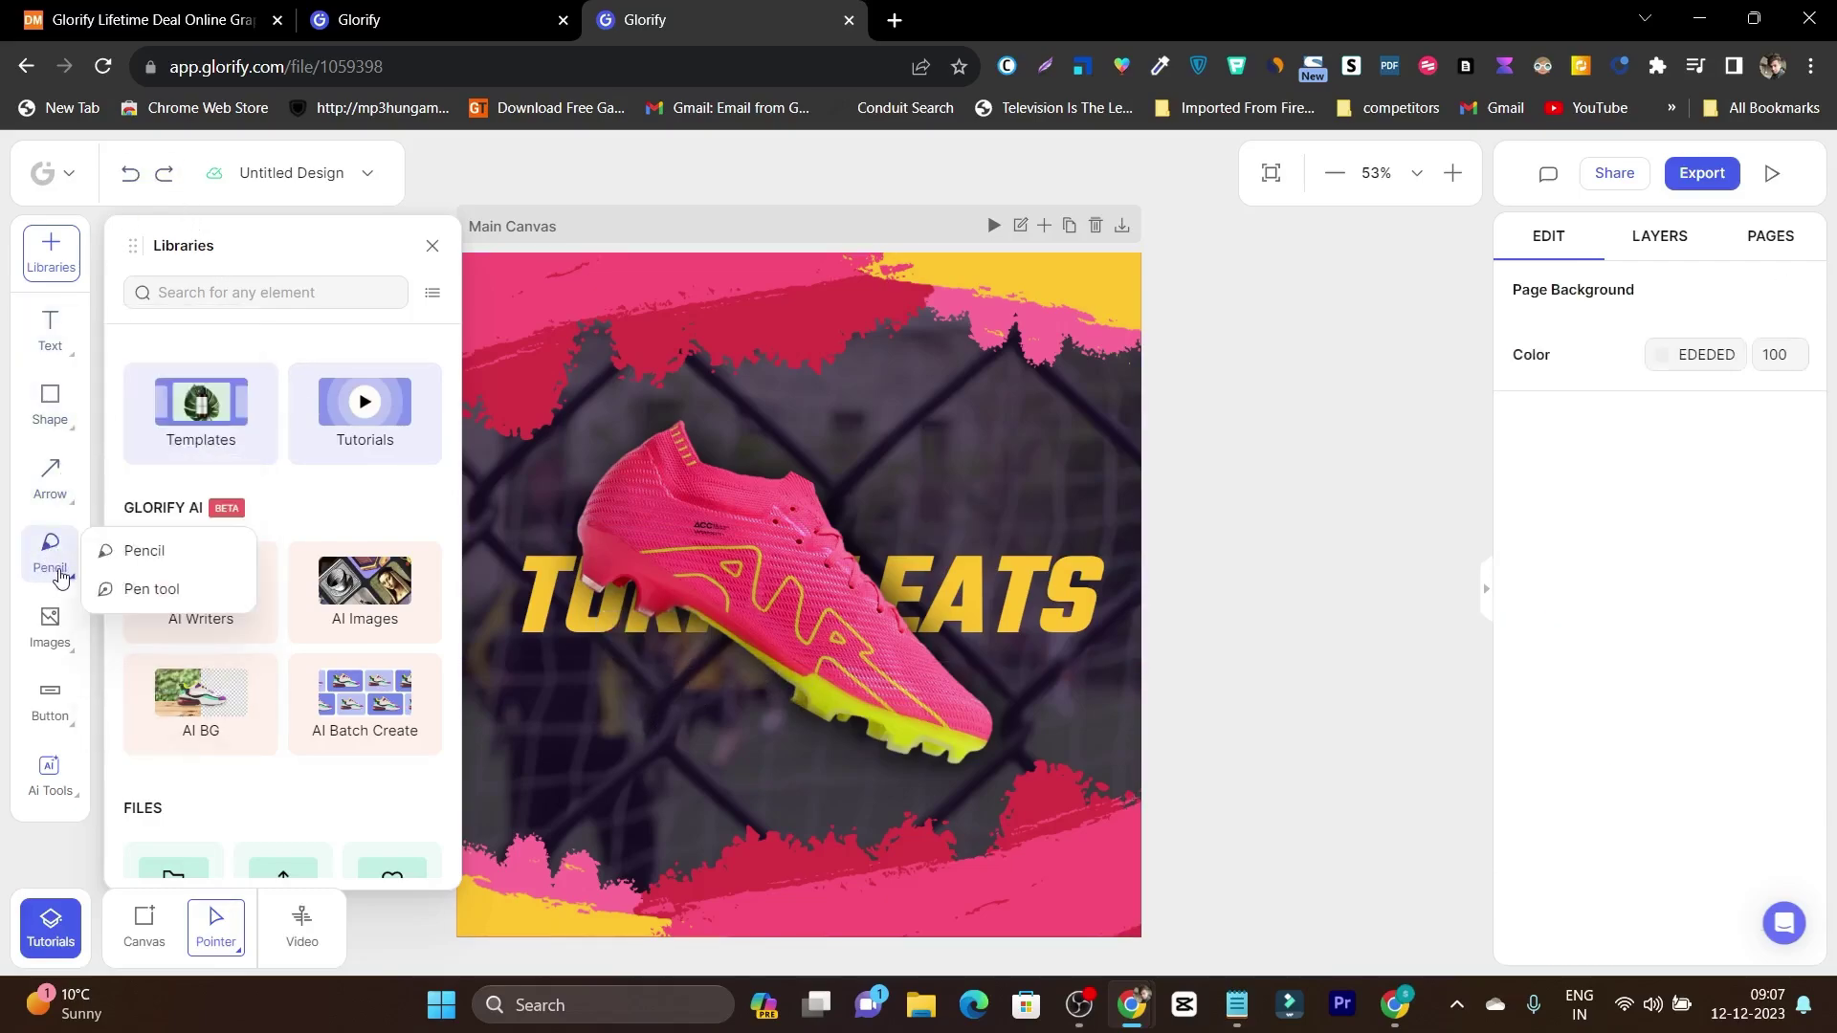
{"action": "left_click", "coordinate": [176, 562]}
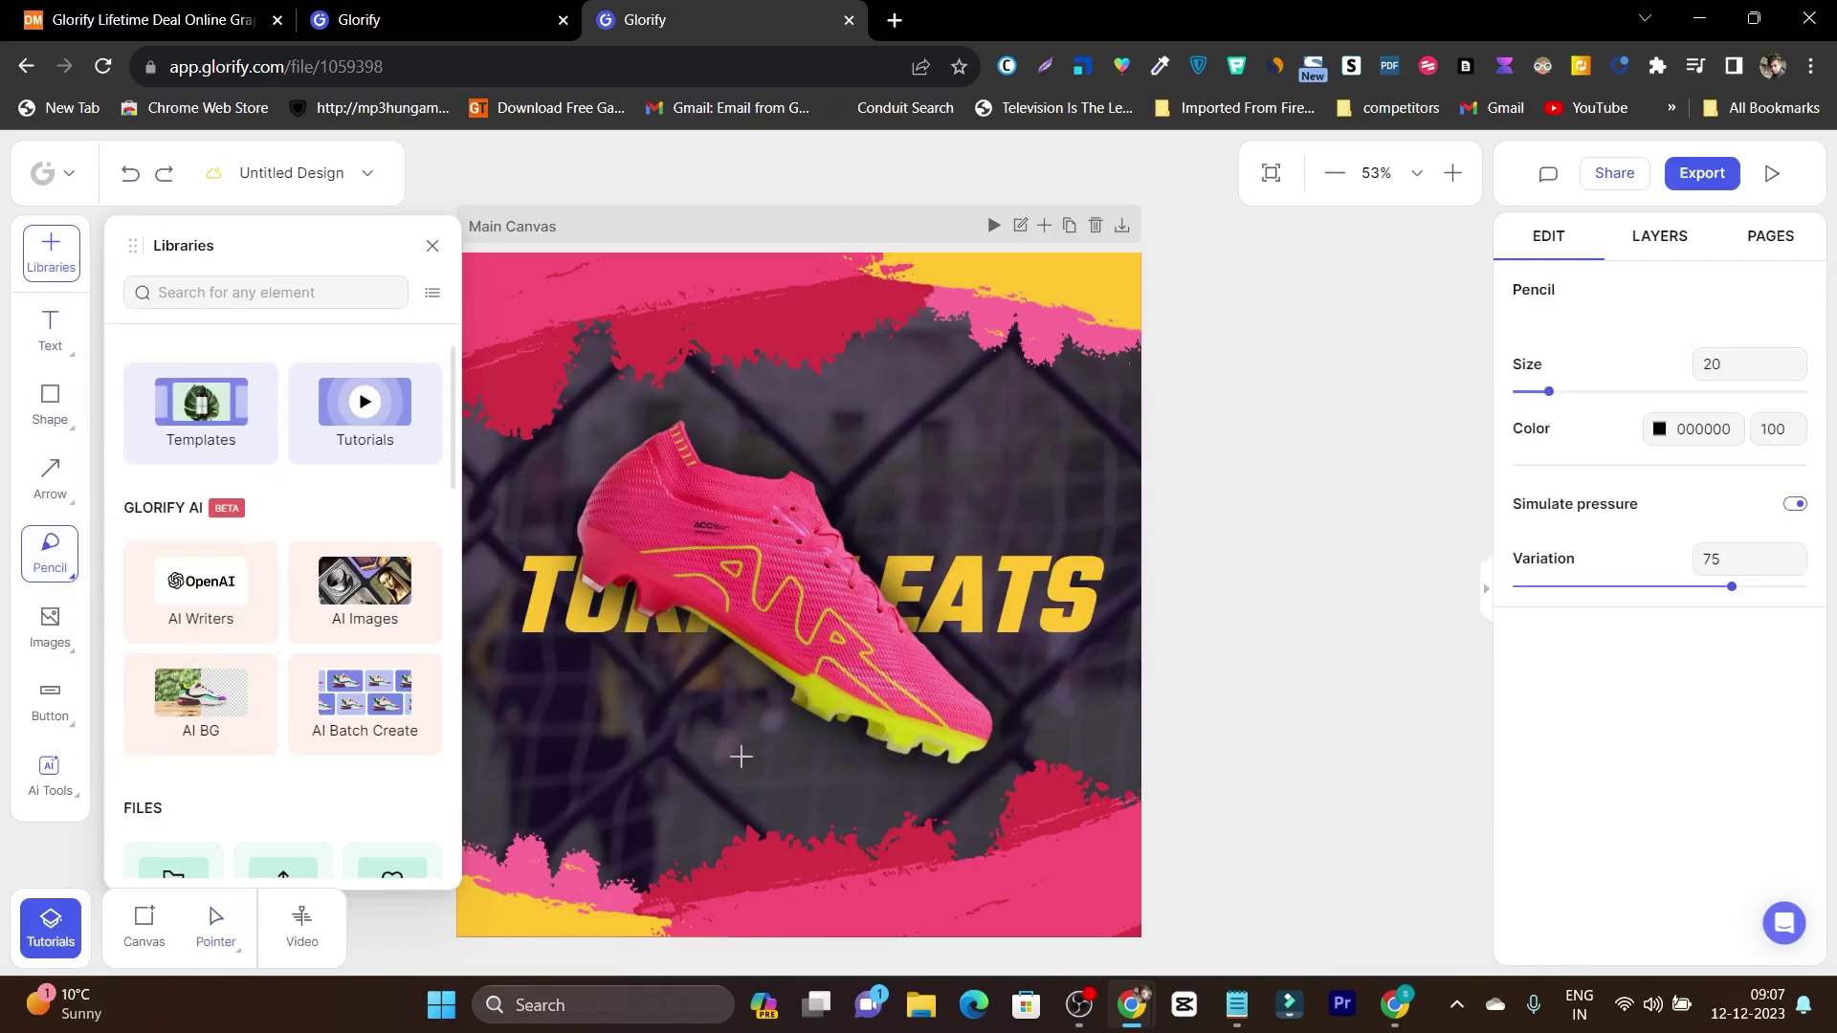
{"action": "mouse_move", "coordinate": [695, 686]}
{"action": "left_mouse_down"}
{"action": "mouse_move", "coordinate": [640, 746]}
{"action": "mouse_move", "coordinate": [763, 743]}
{"action": "mouse_move", "coordinate": [995, 807]}
{"action": "left_mouse_up"}
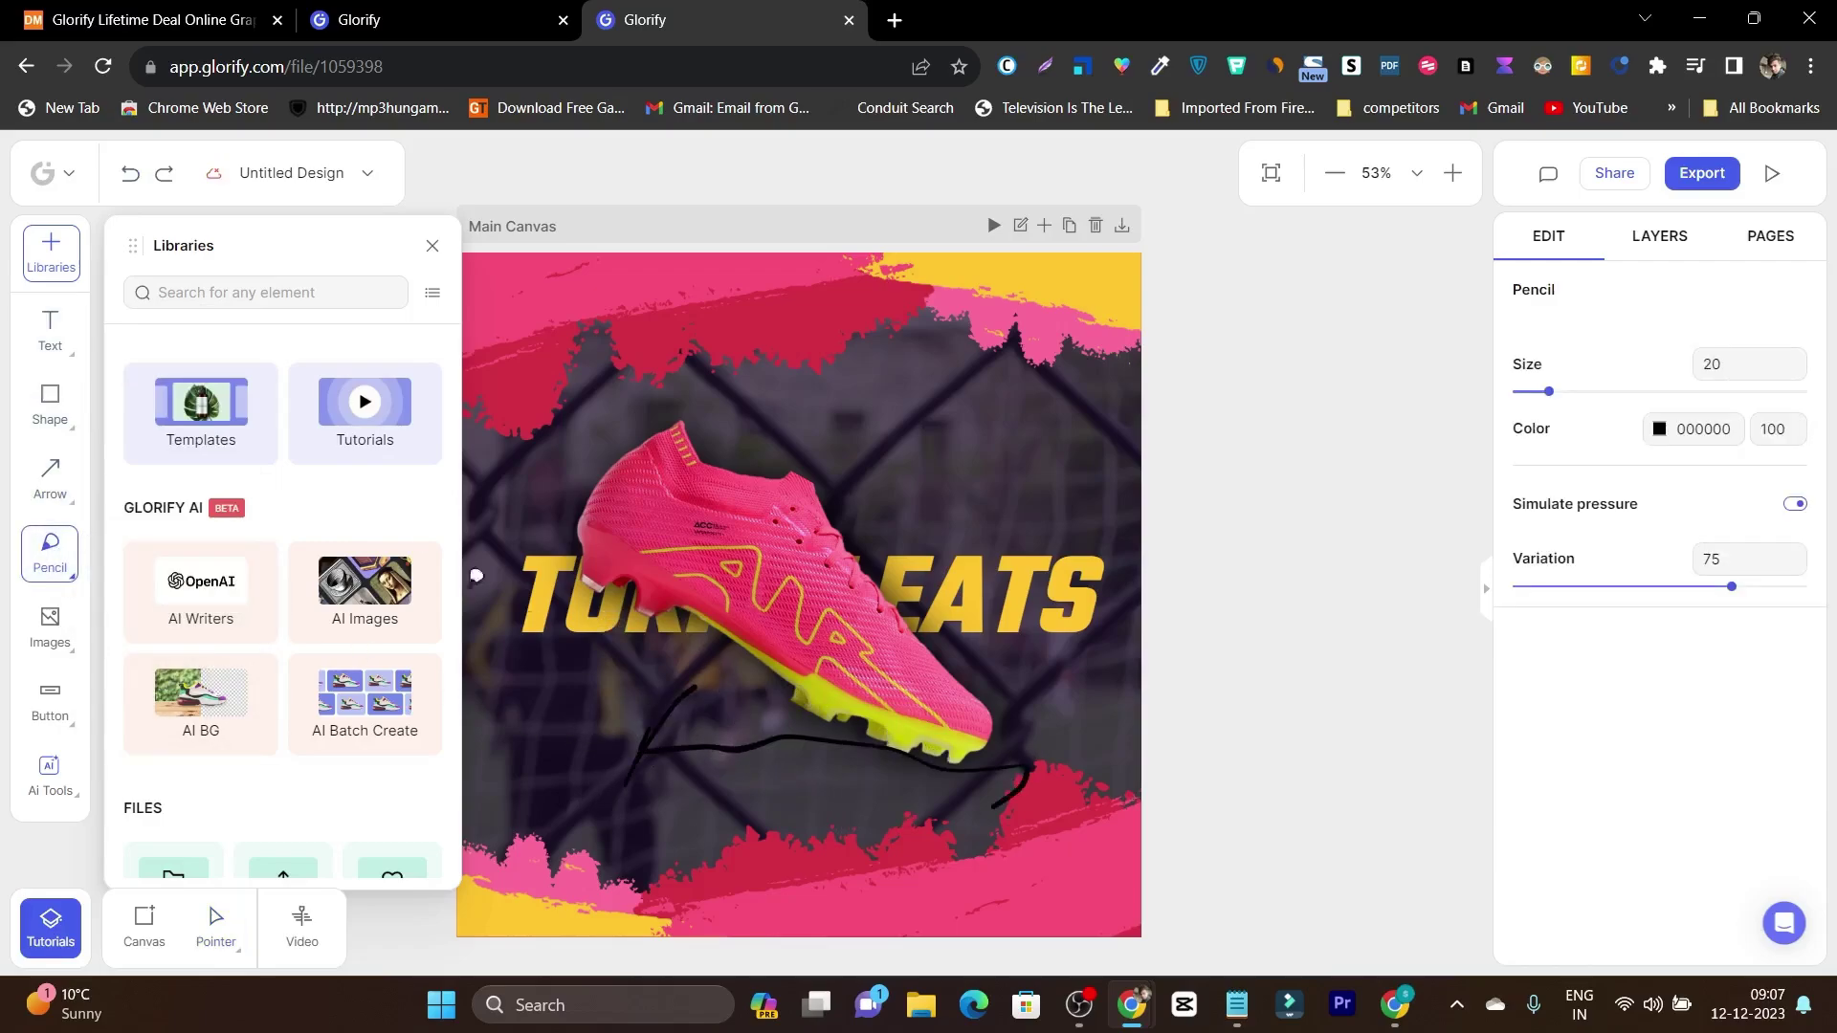
{"action": "left_click", "coordinate": [132, 173]}
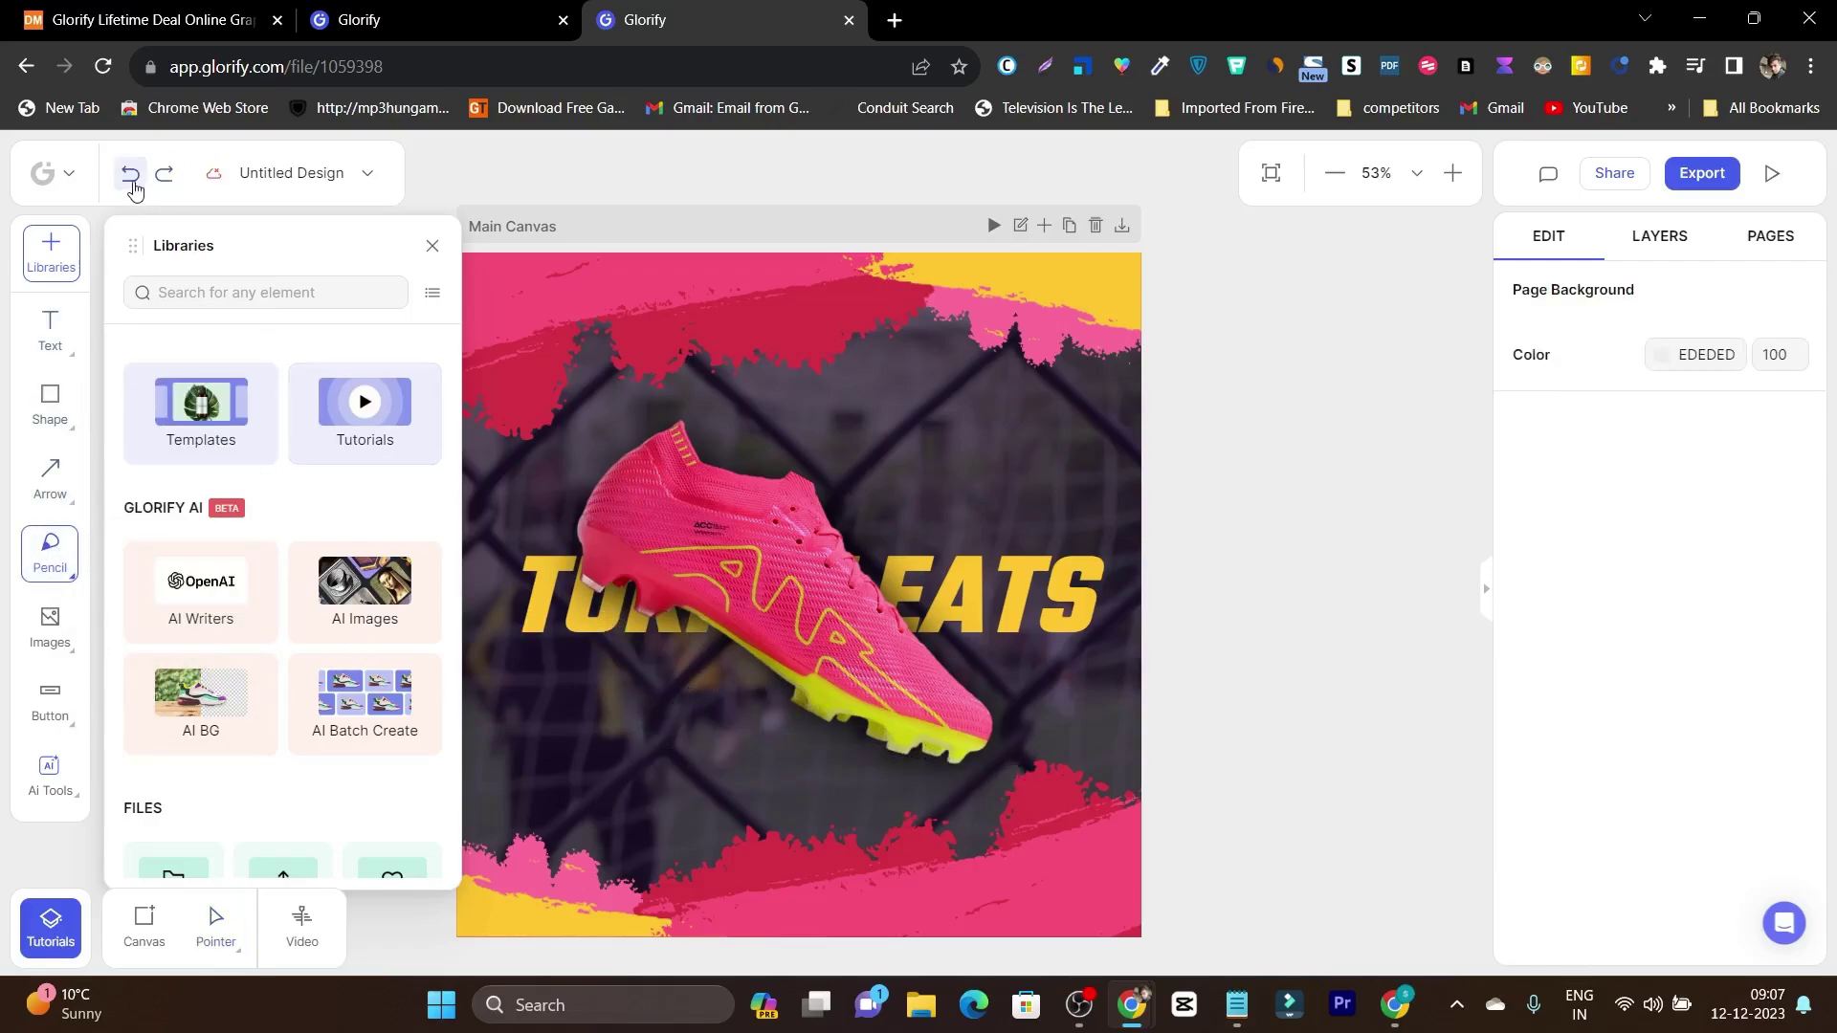
{"action": "left_click", "coordinate": [51, 617]}
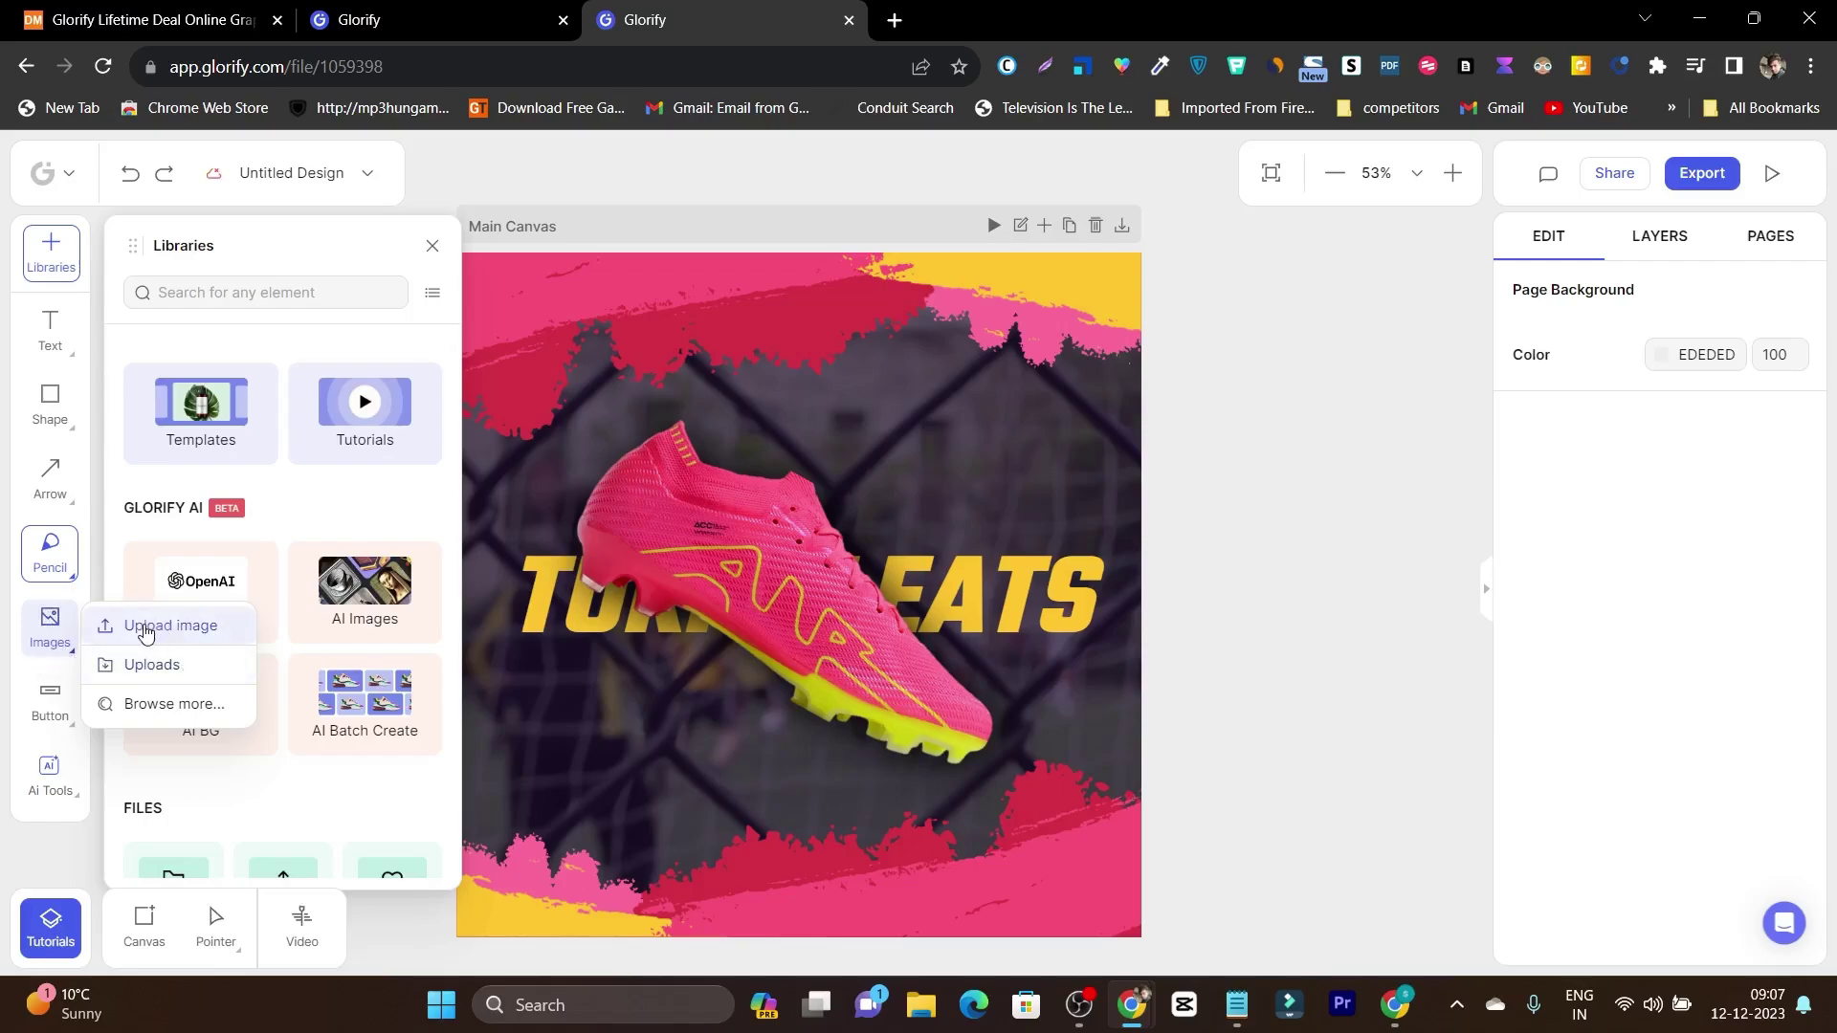
{"action": "left_click", "coordinate": [173, 706]}
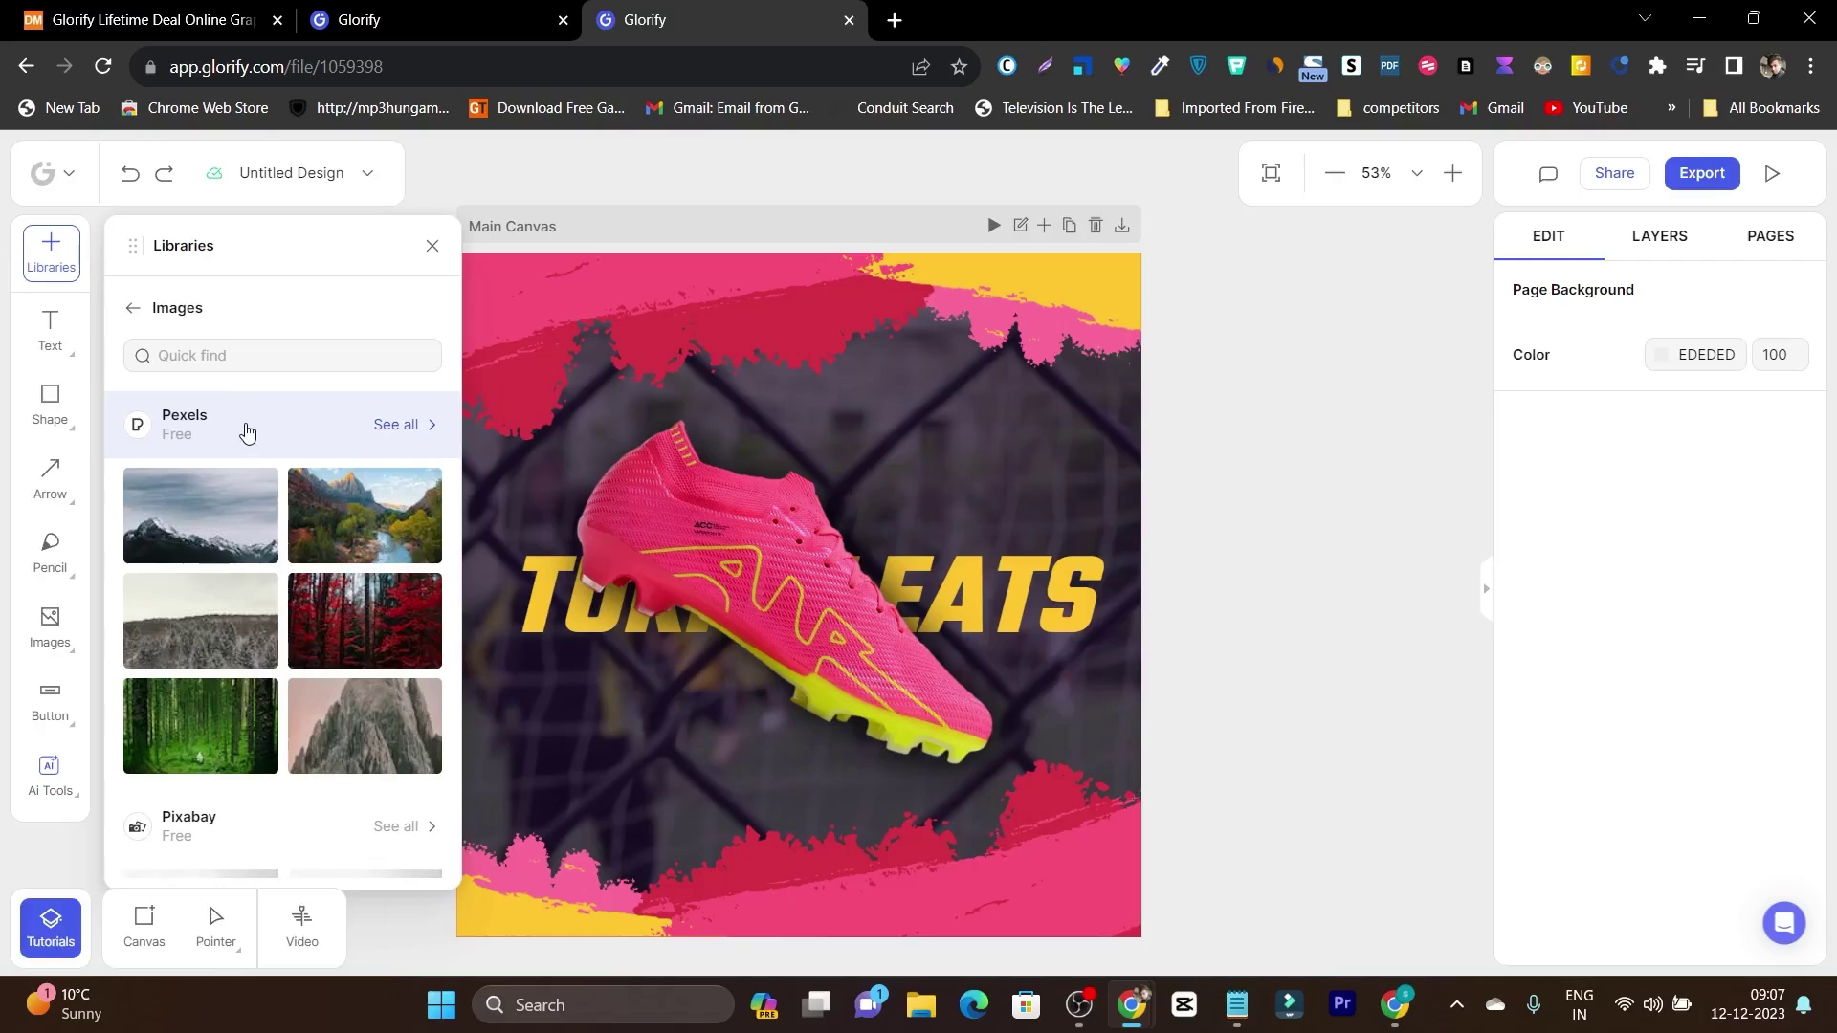
{"action": "scroll", "coordinate": [246, 425], "scroll_direction": "down", "scroll_amount": 3}
{"action": "scroll", "coordinate": [218, 605], "scroll_direction": "down", "scroll_amount": 1}
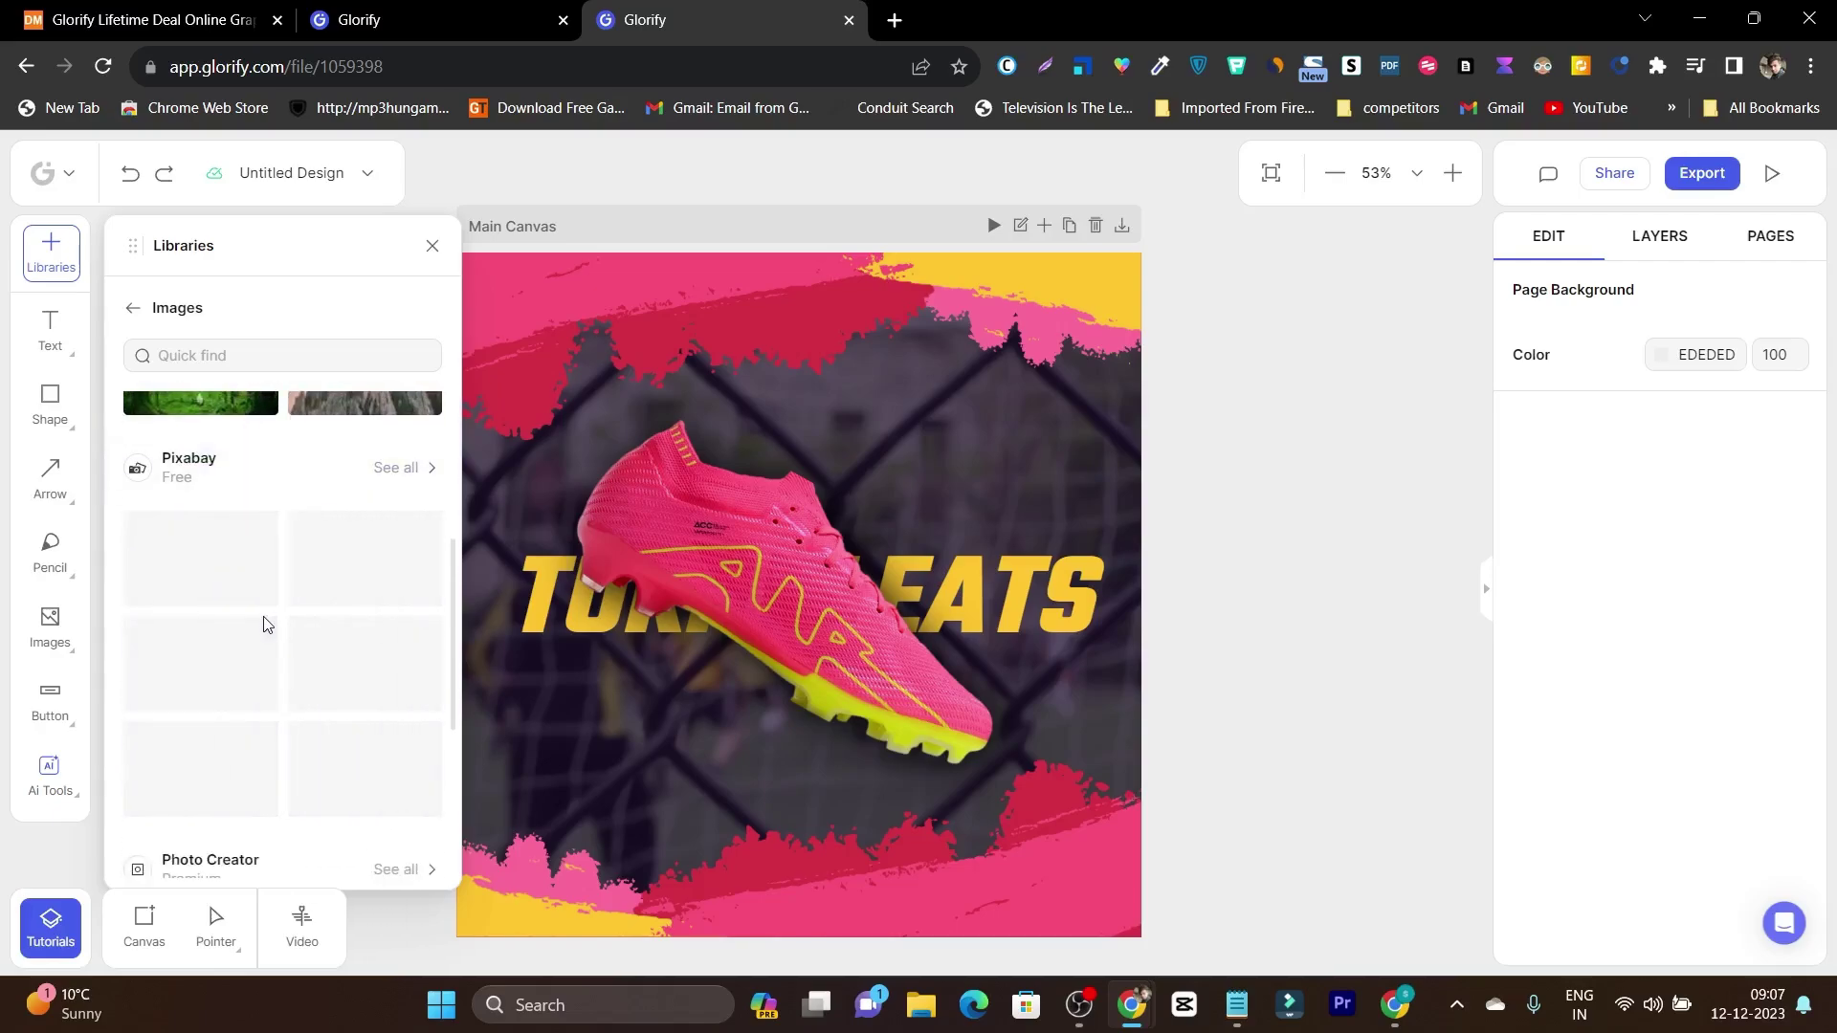
{"action": "scroll", "coordinate": [262, 616], "scroll_direction": "up", "scroll_amount": 4}
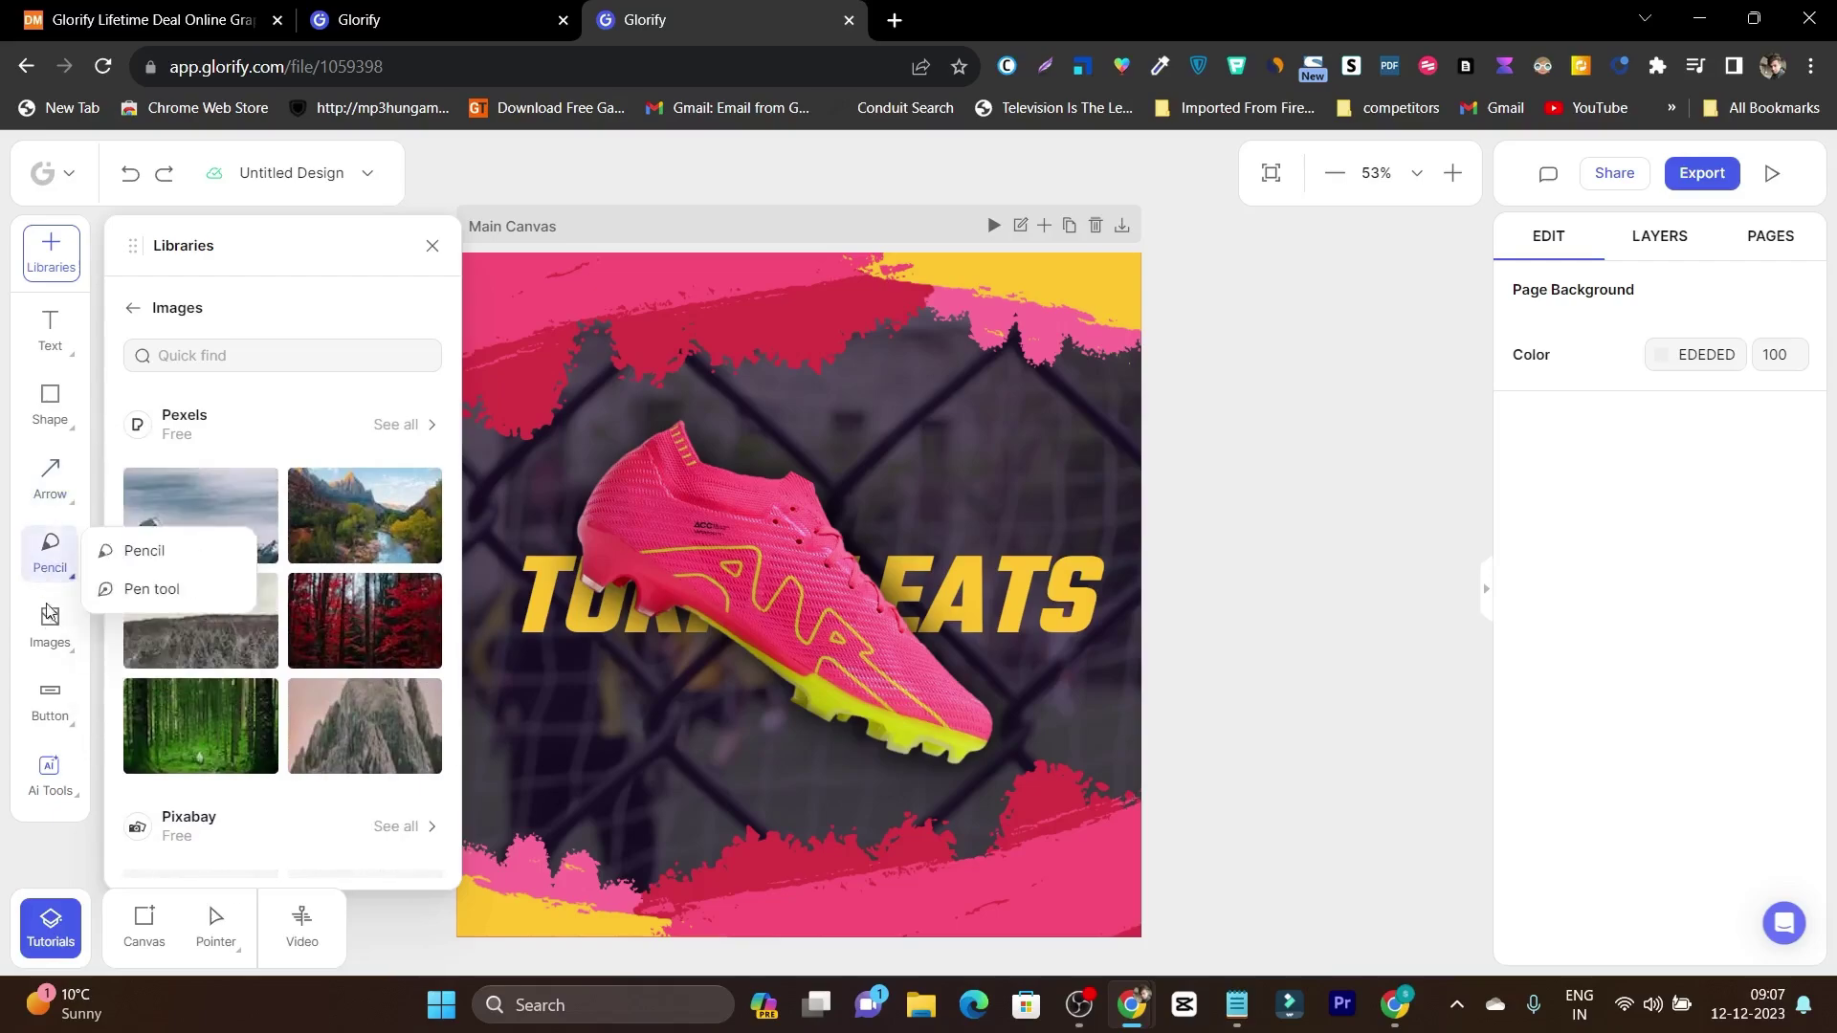
{"action": "mouse_move", "coordinate": [31, 697]}
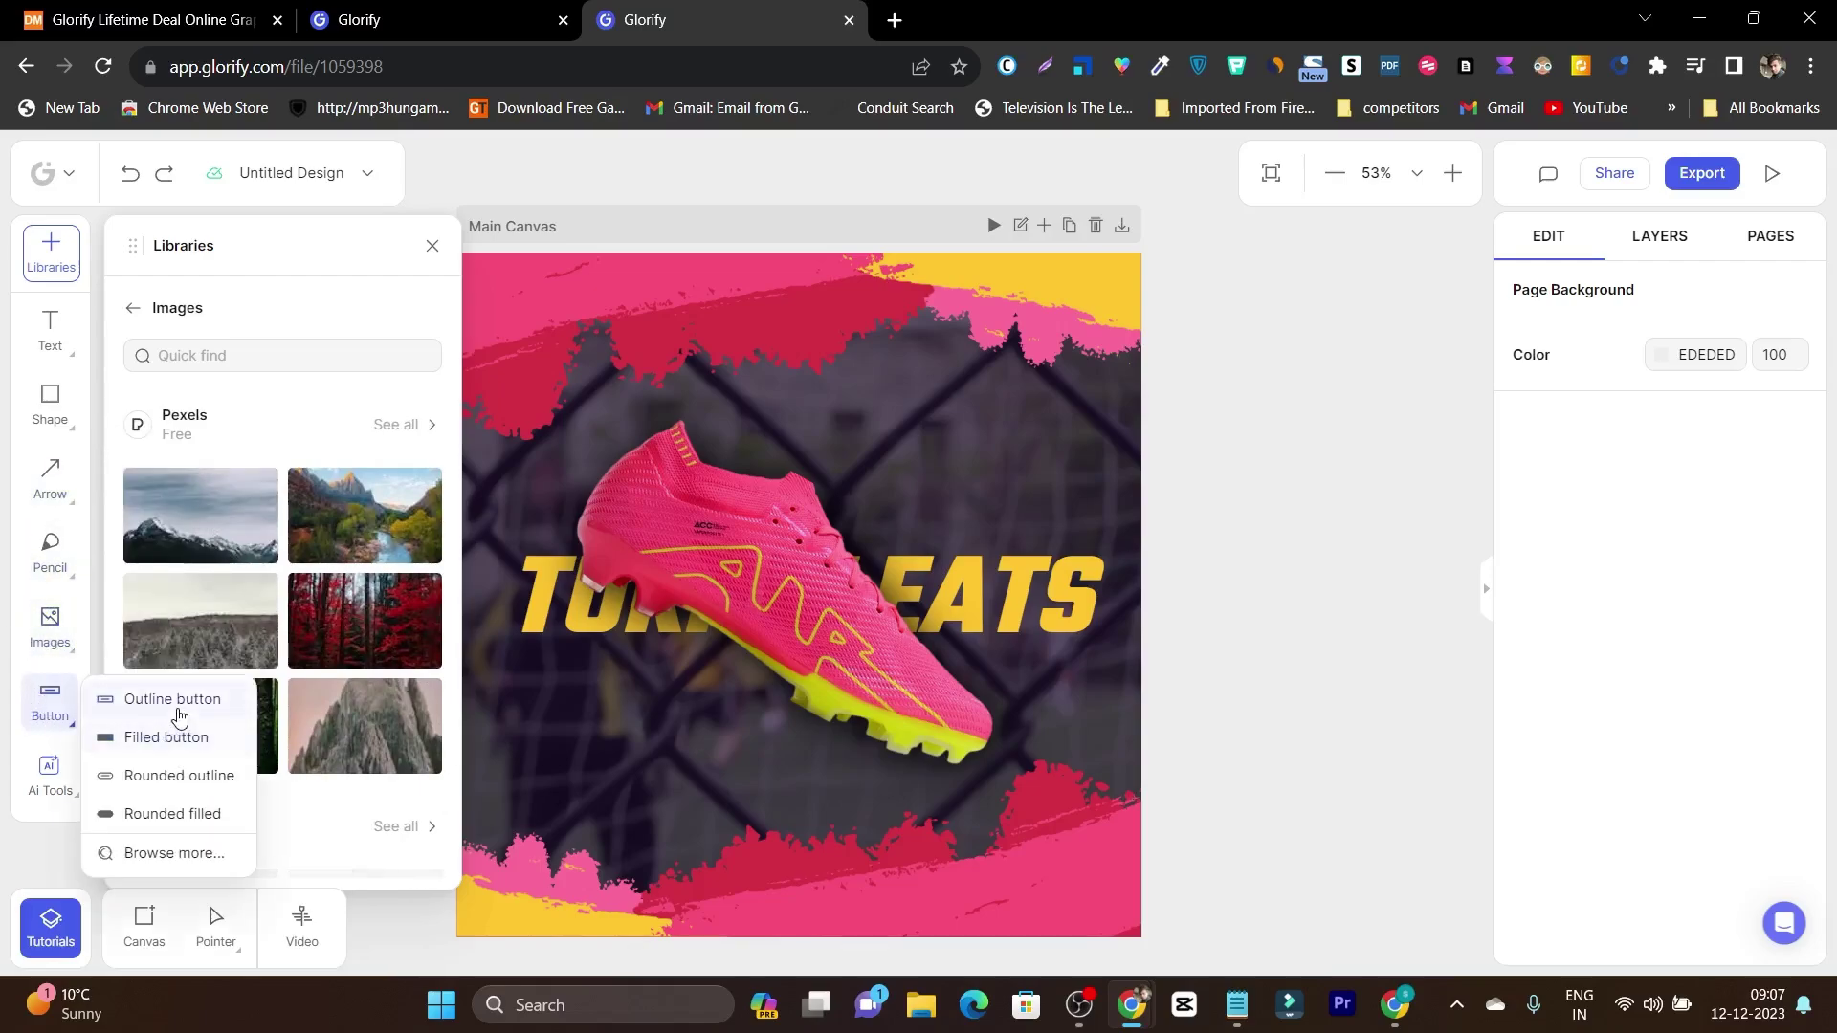
{"action": "mouse_move", "coordinate": [52, 779]}
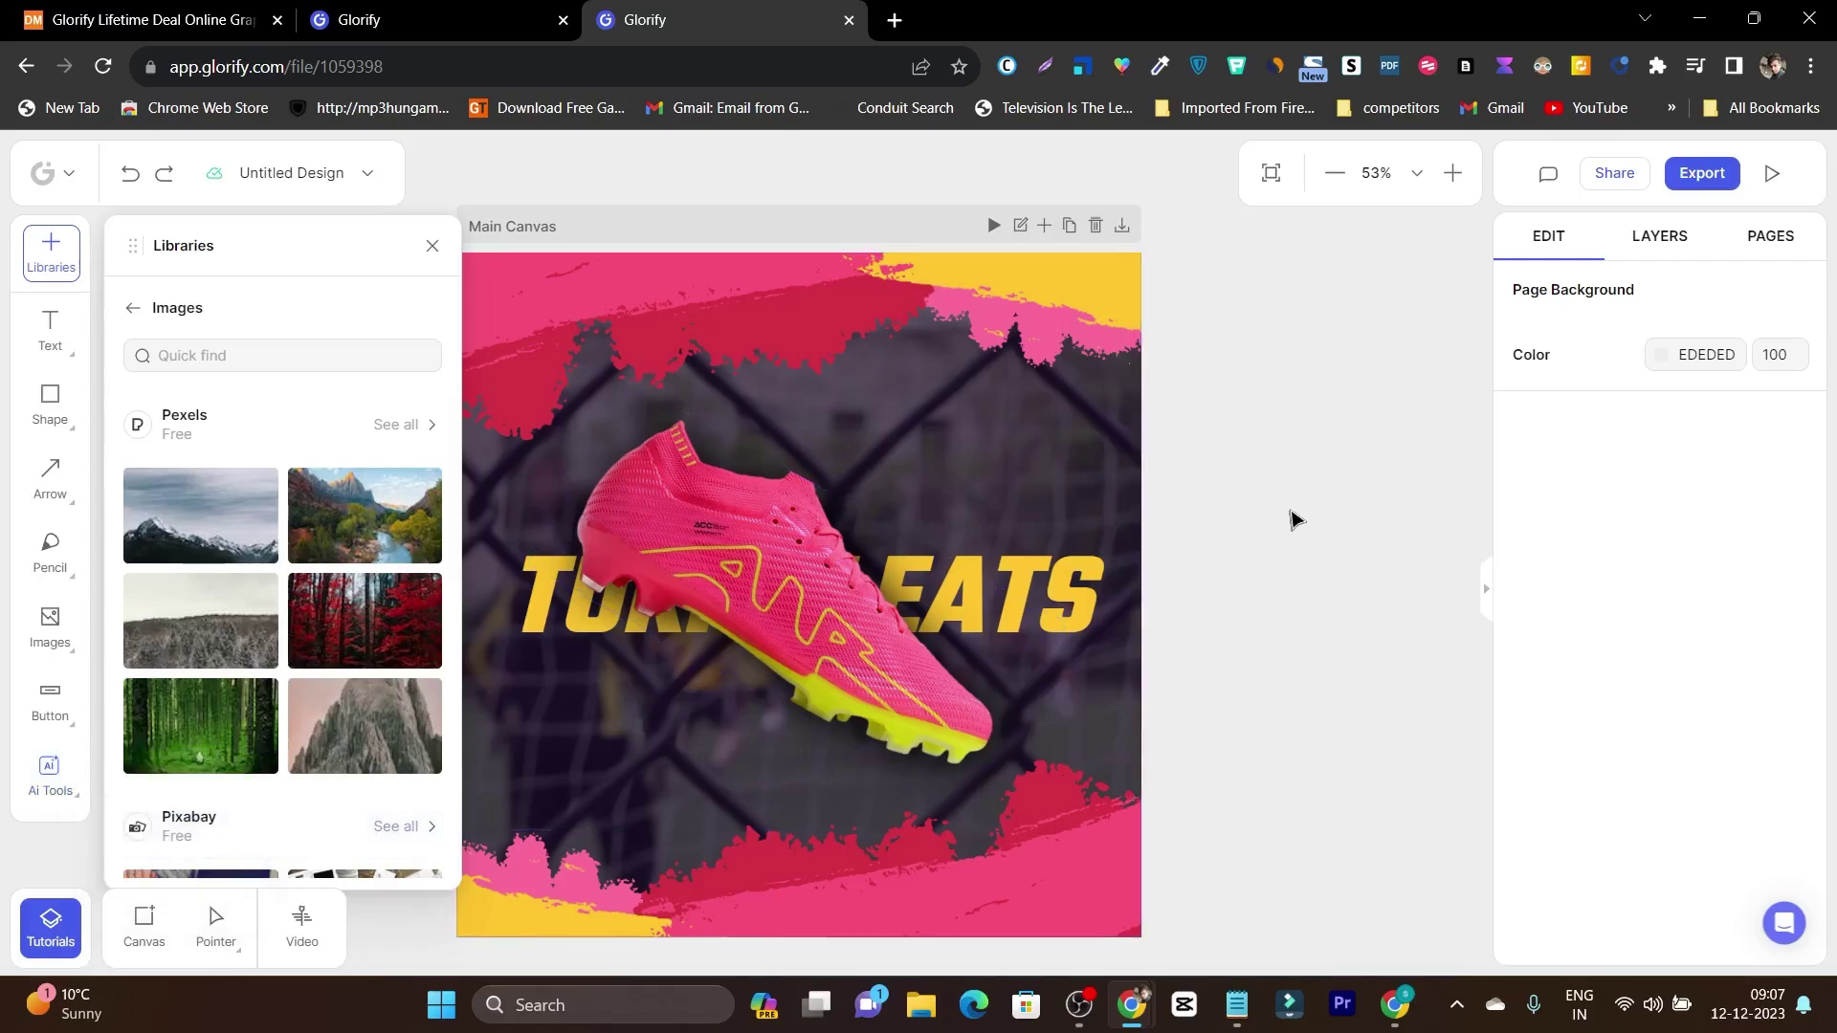
Close the image libraries panel
{"action": "left_click", "coordinate": [433, 247]}
{"action": "scroll", "coordinate": [363, 564], "scroll_direction": "down", "scroll_amount": 2}
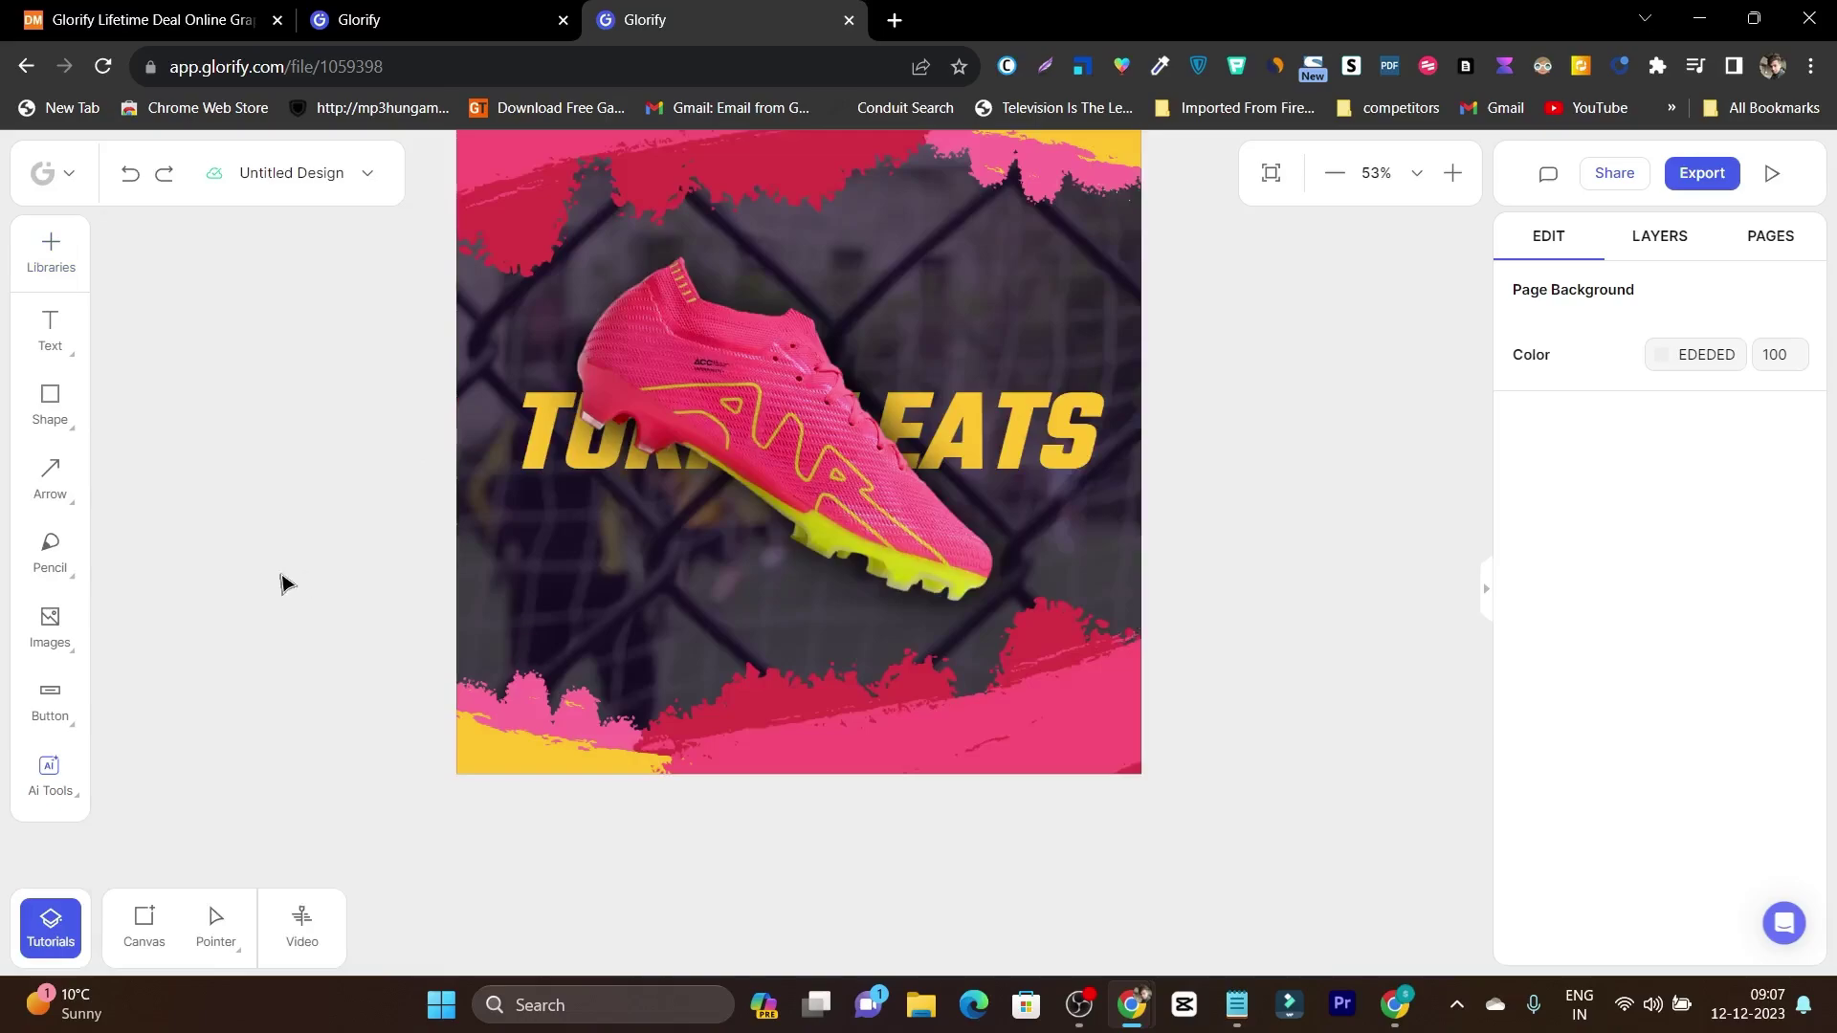
{"action": "scroll", "coordinate": [244, 571], "scroll_direction": "up", "scroll_amount": 3}
{"action": "scroll", "coordinate": [177, 515], "scroll_direction": "down", "scroll_amount": 3}
{"action": "scroll", "coordinate": [1042, 602], "scroll_direction": "up", "scroll_amount": 2}
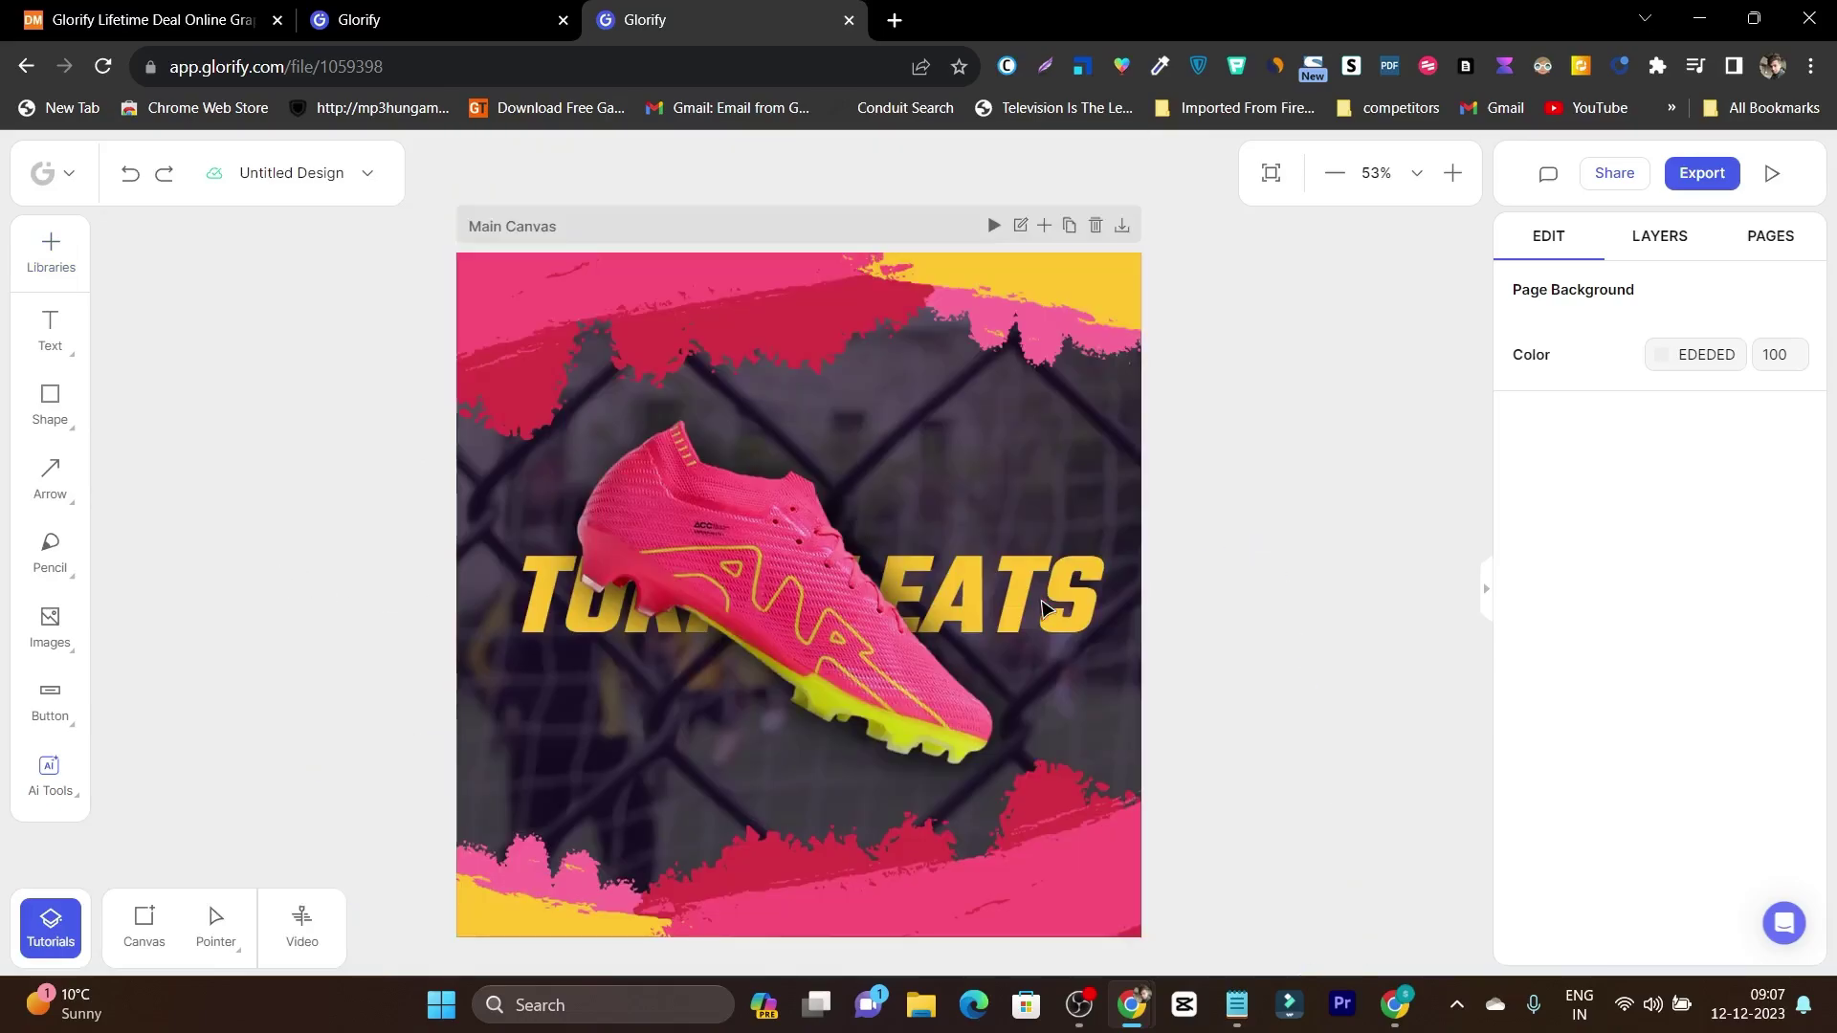
Show the pink cleat's image properties: drop shadow, 793×331 size, 29° rotation
{"action": "double_click", "coordinate": [1043, 609]}
{"action": "mouse_move", "coordinate": [1581, 439]}
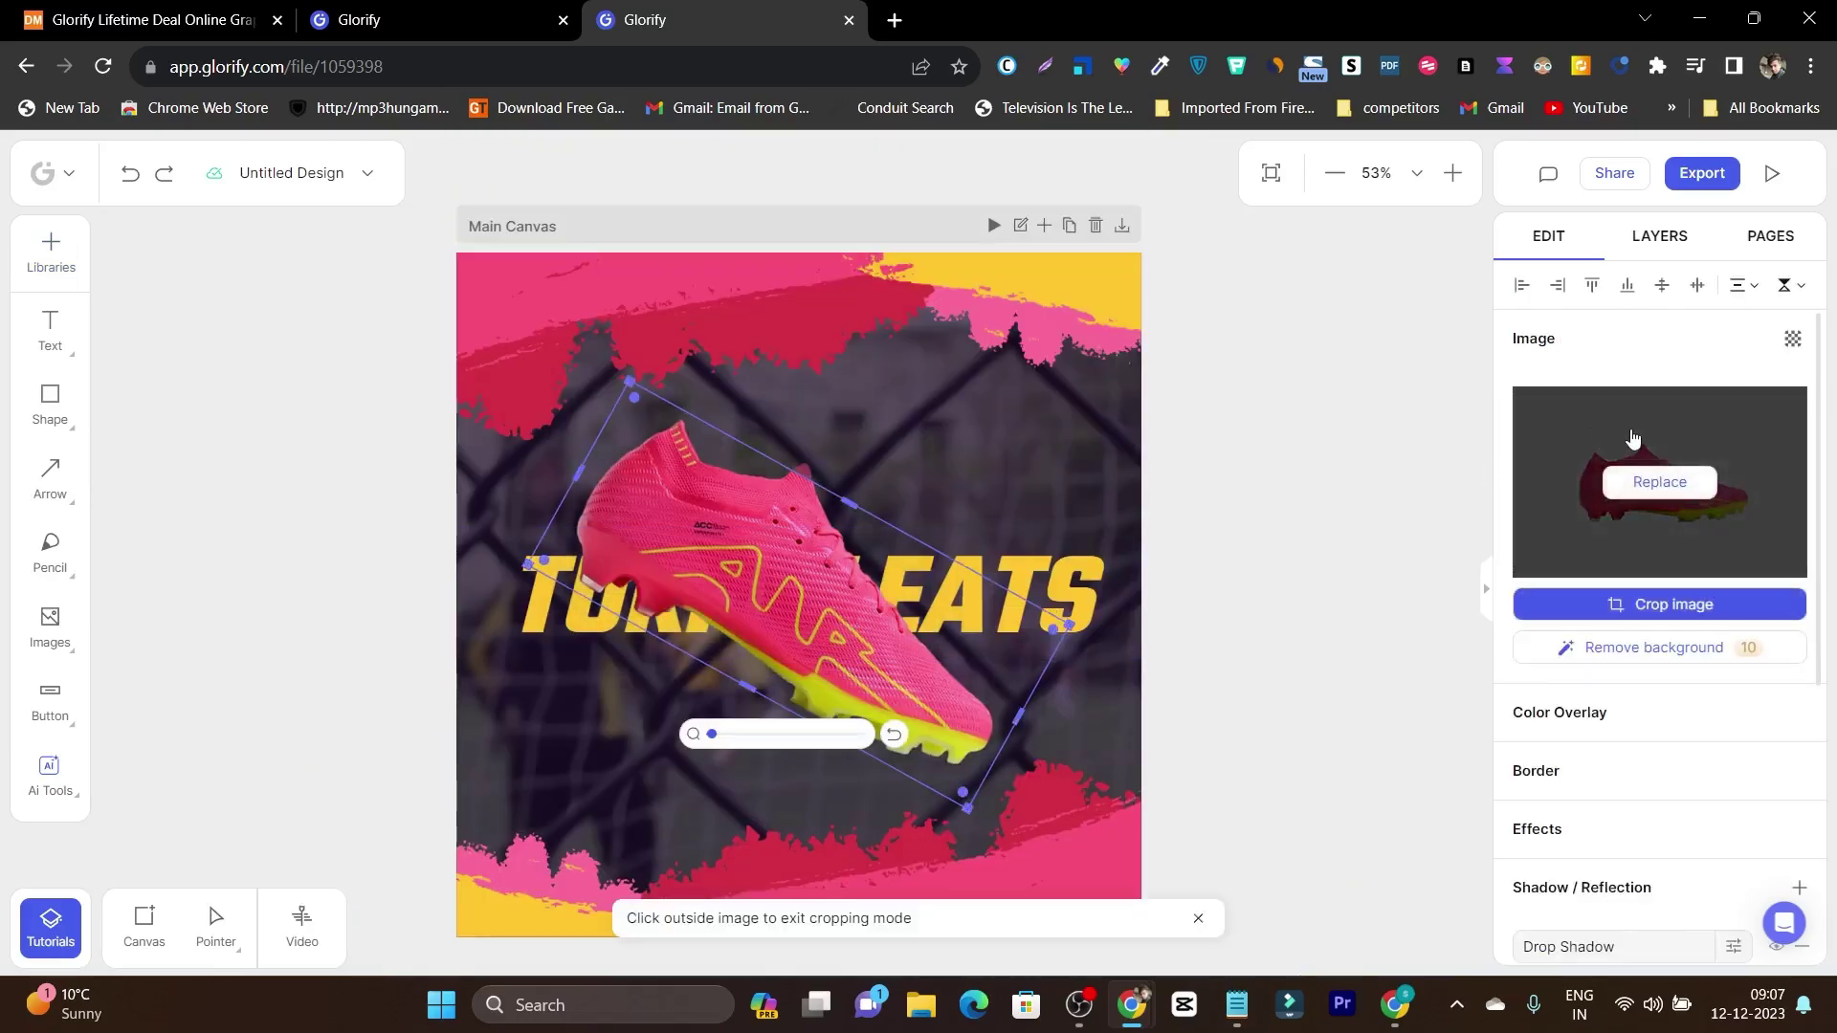
{"action": "scroll", "coordinate": [1641, 670], "scroll_direction": "down", "scroll_amount": 3}
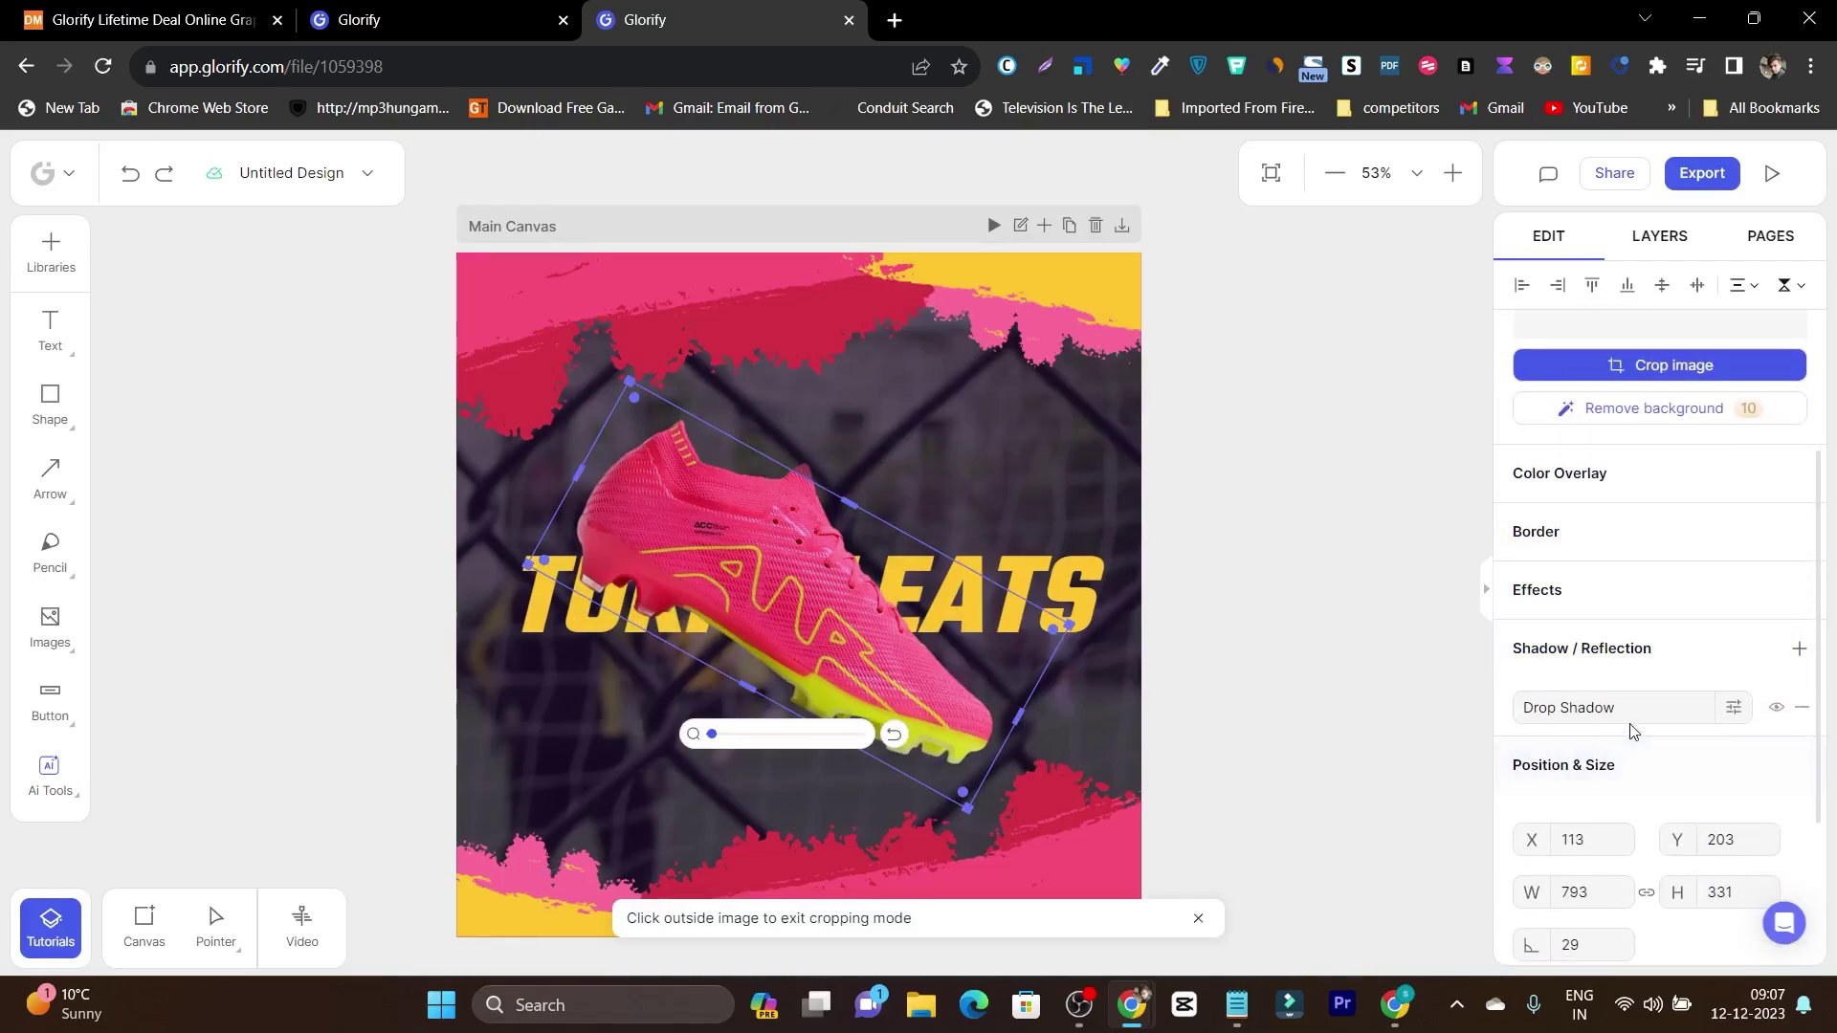
{"action": "scroll", "coordinate": [1632, 730], "scroll_direction": "up", "scroll_amount": 3}
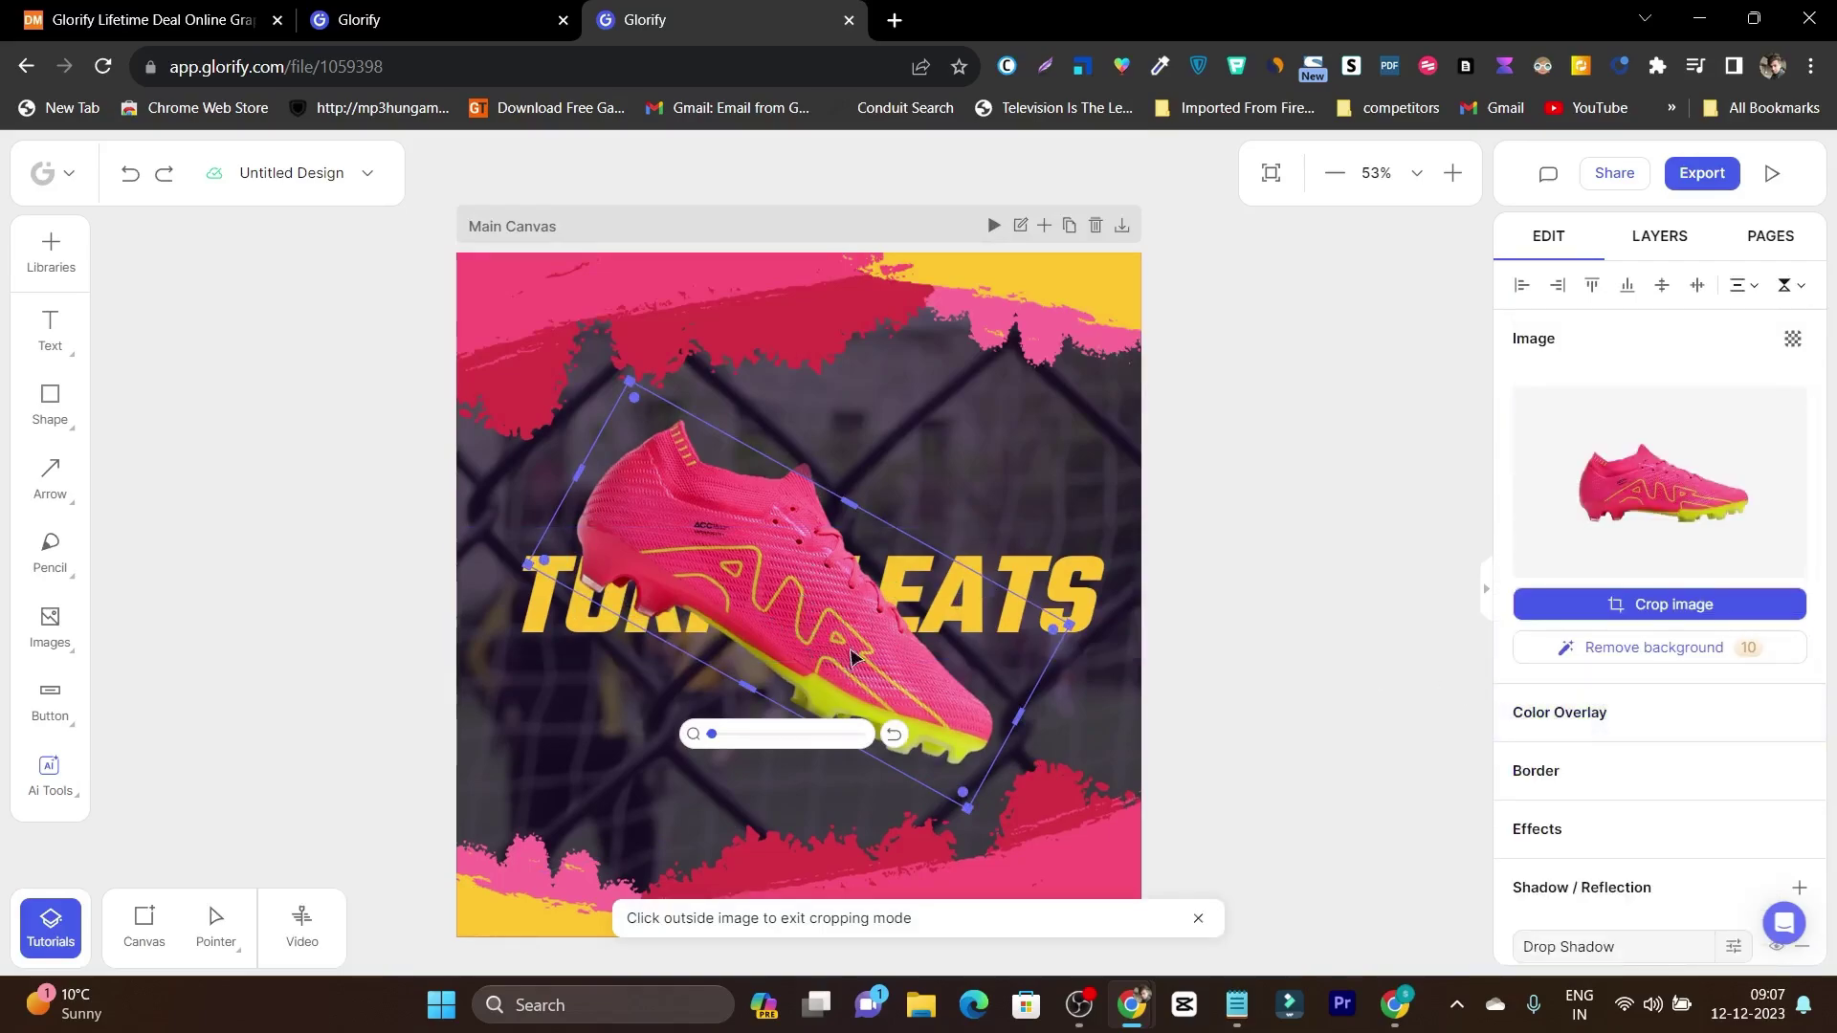
{"action": "mouse_move", "coordinate": [1648, 499]}
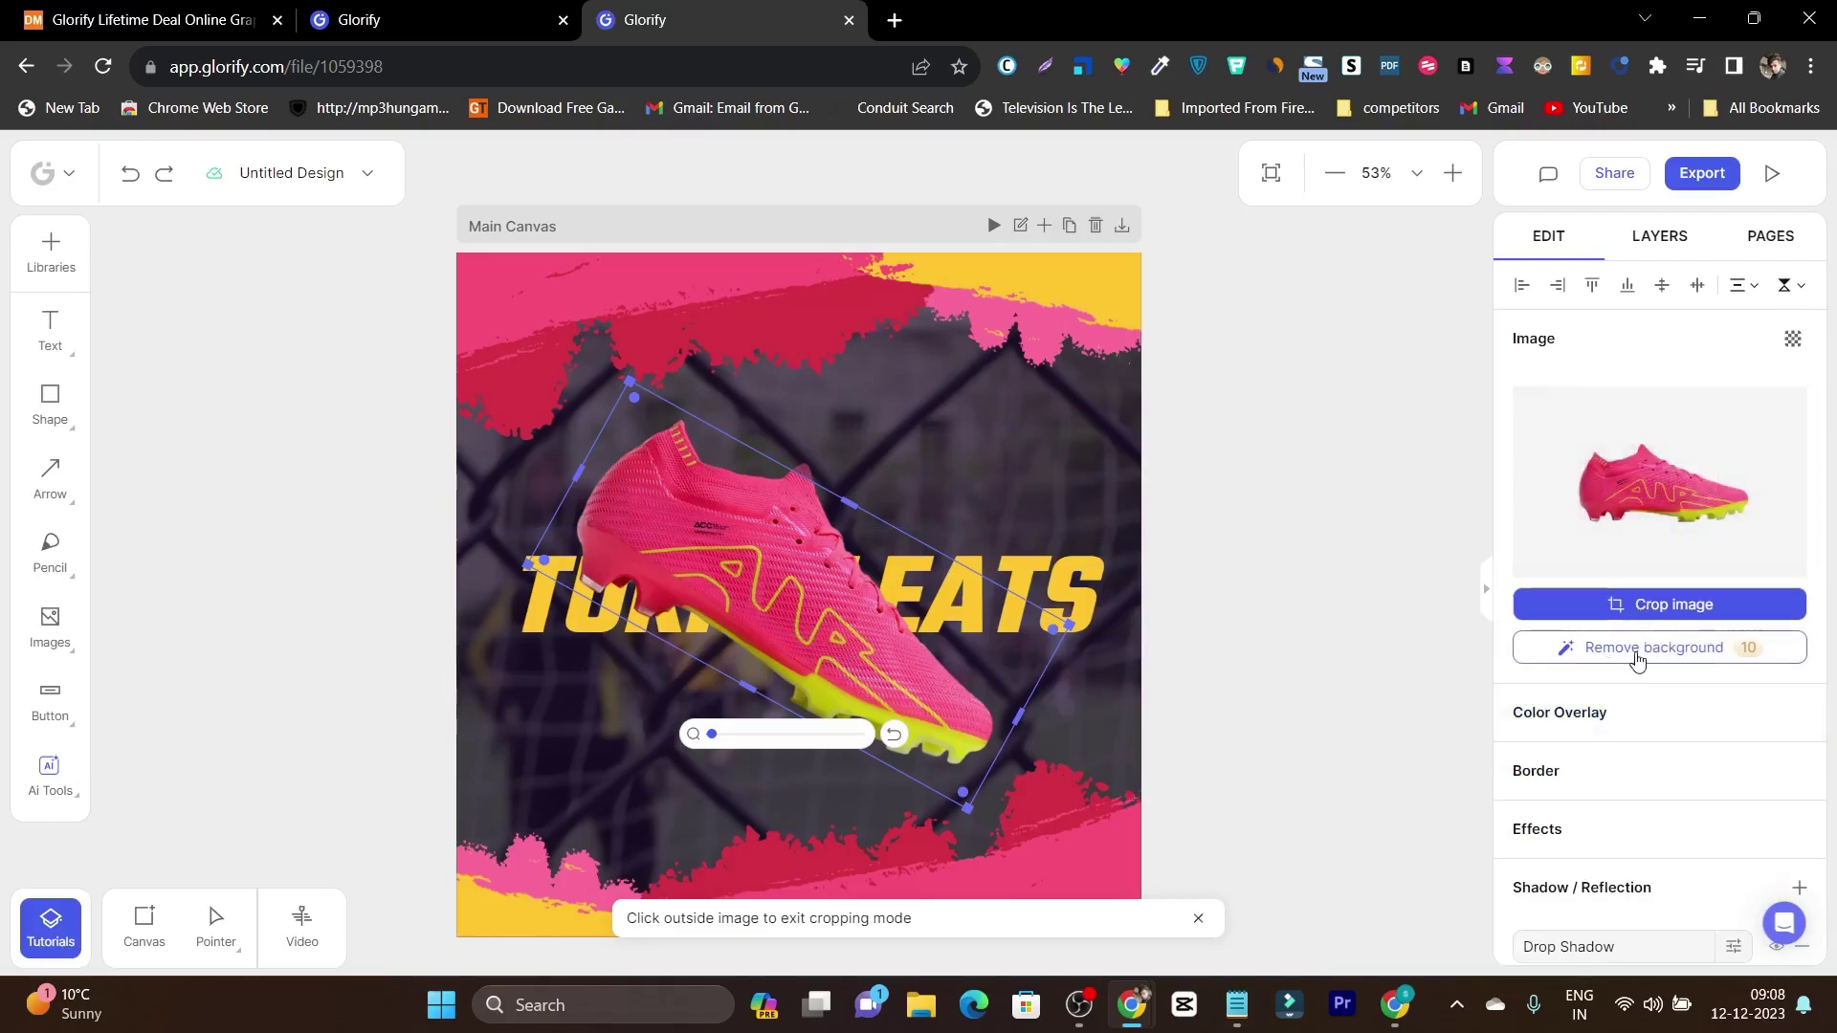
{"action": "mouse_move", "coordinate": [1609, 742]}
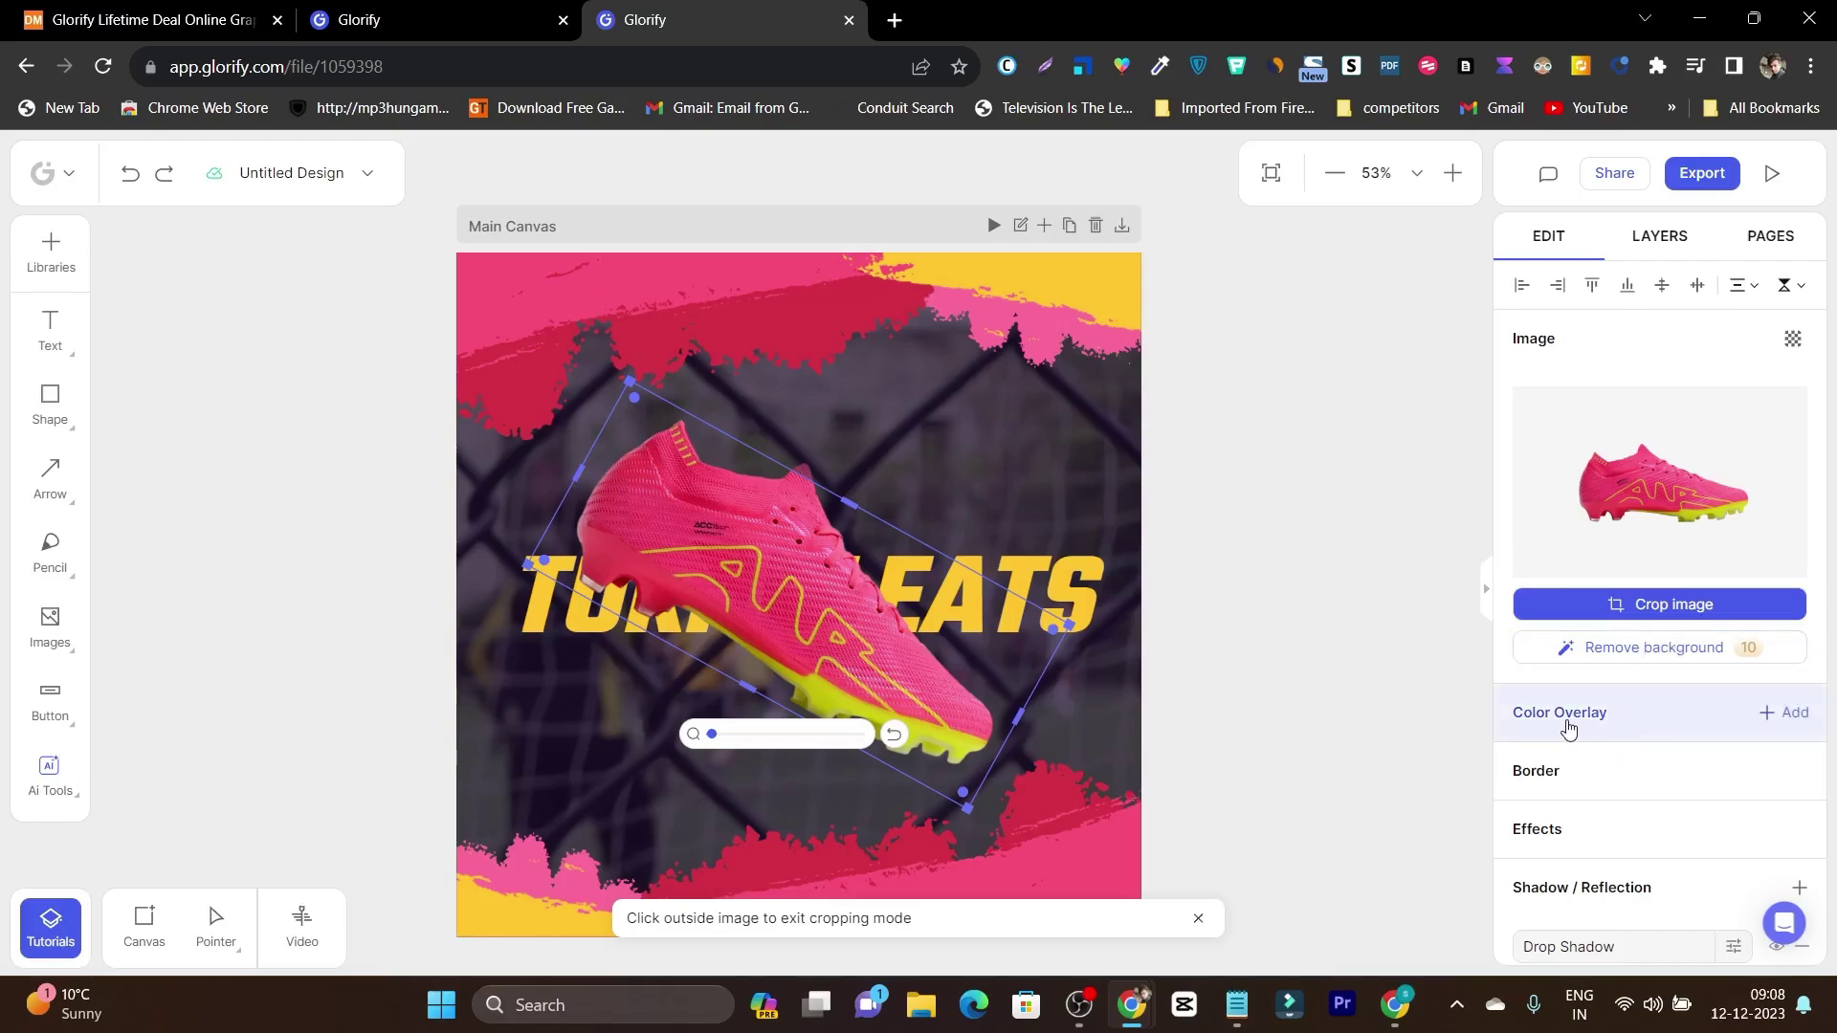
{"action": "mouse_move", "coordinate": [1546, 771]}
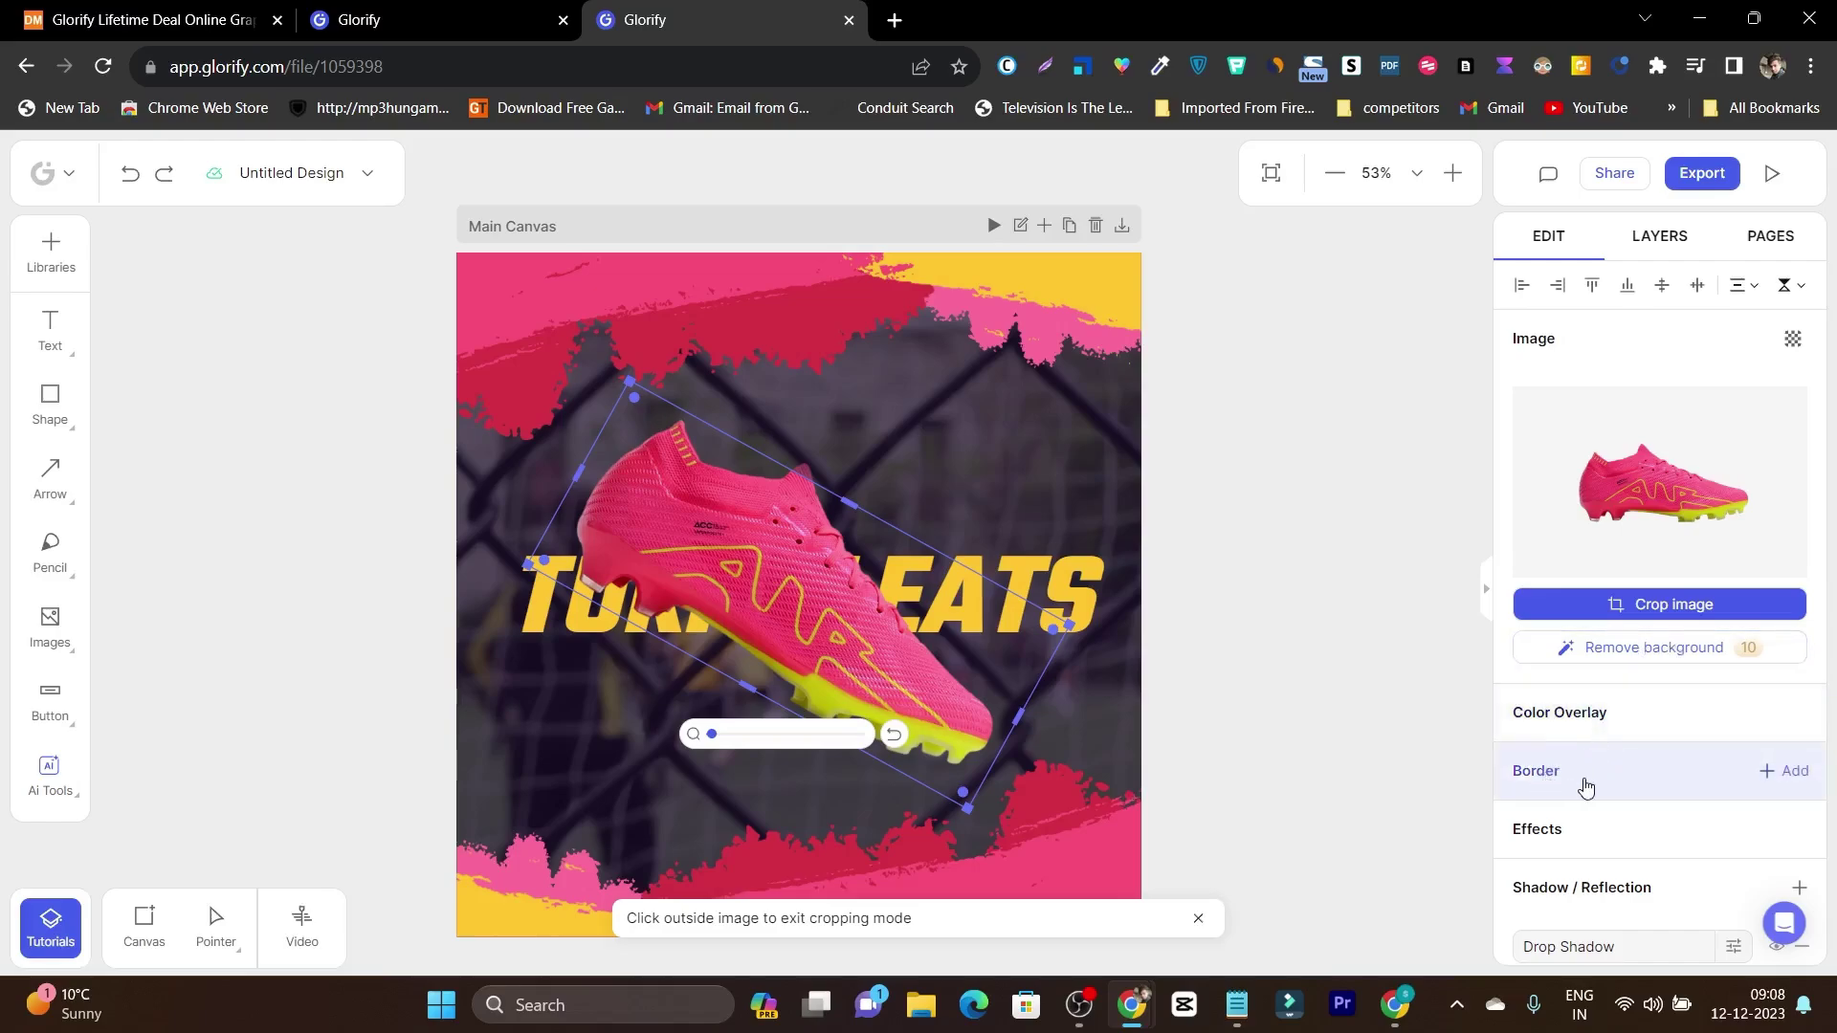
{"action": "scroll", "coordinate": [1586, 786], "scroll_direction": "down", "scroll_amount": 3}
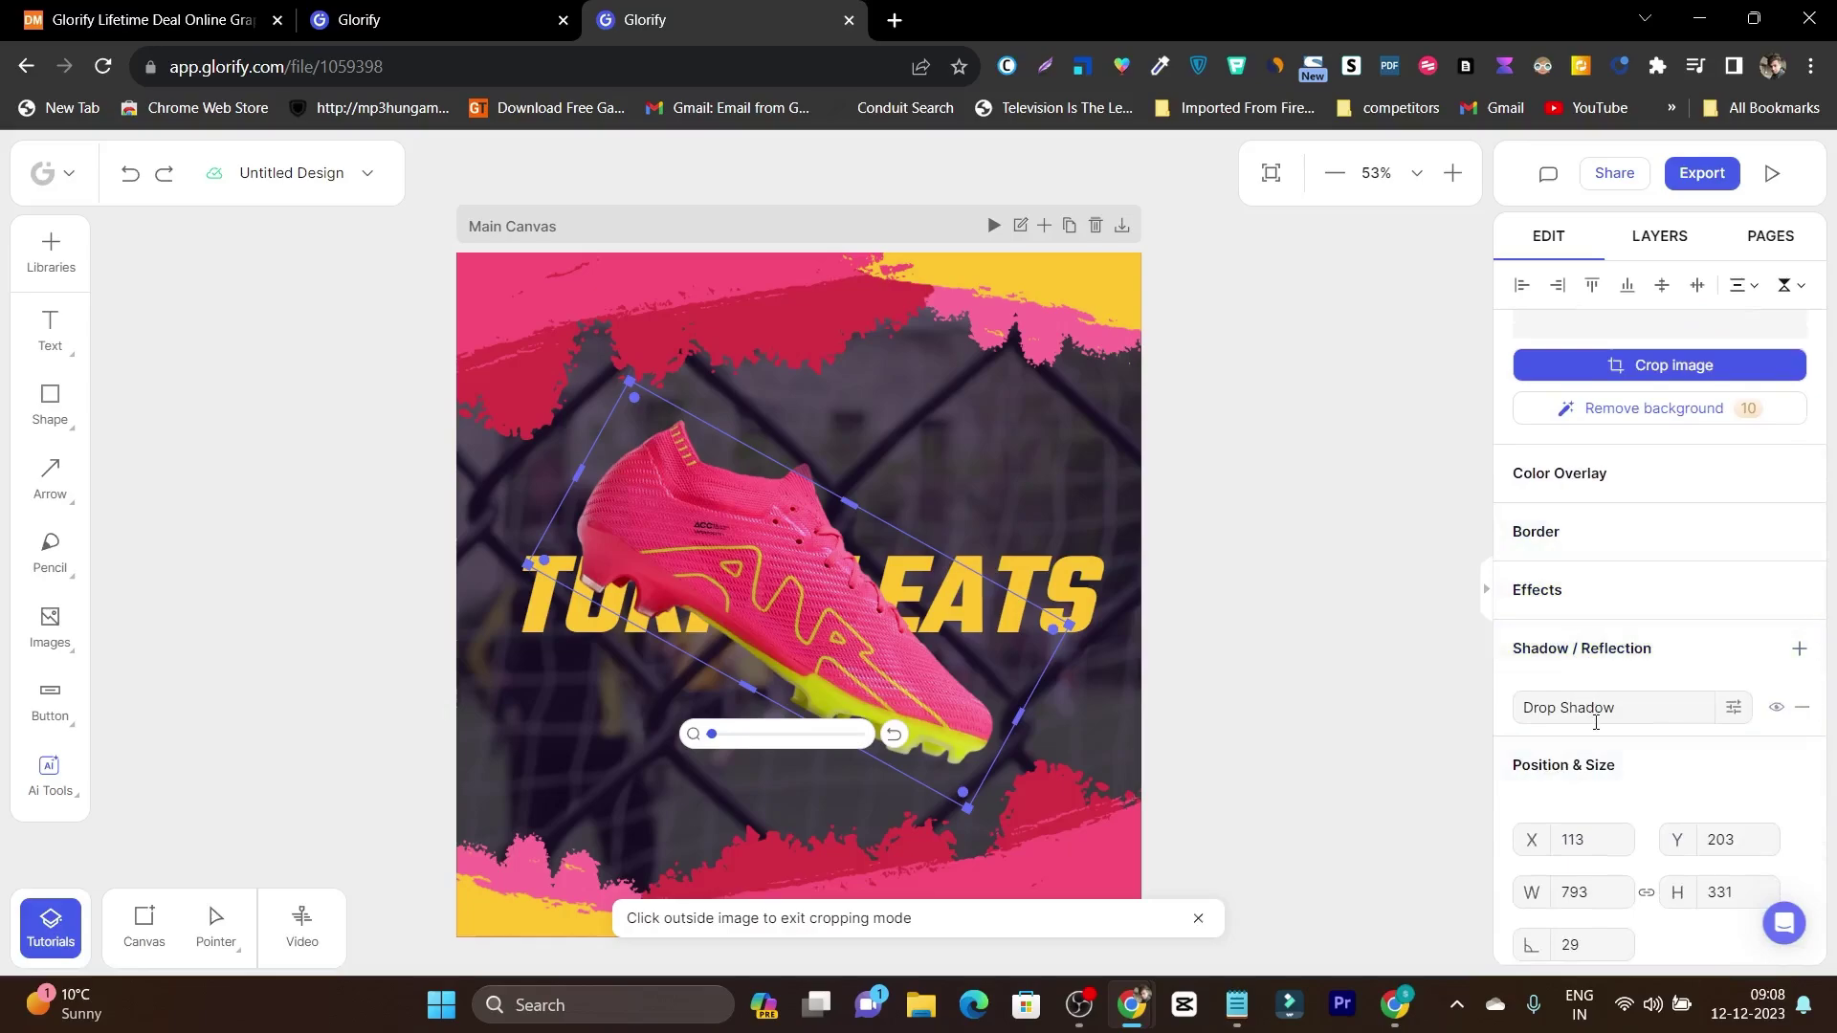
Open the cleat's drop shadow settings and colour picker, then dismiss them
{"action": "left_click", "coordinate": [1710, 723]}
{"action": "scroll", "coordinate": [1627, 708], "scroll_direction": "down", "scroll_amount": 1}
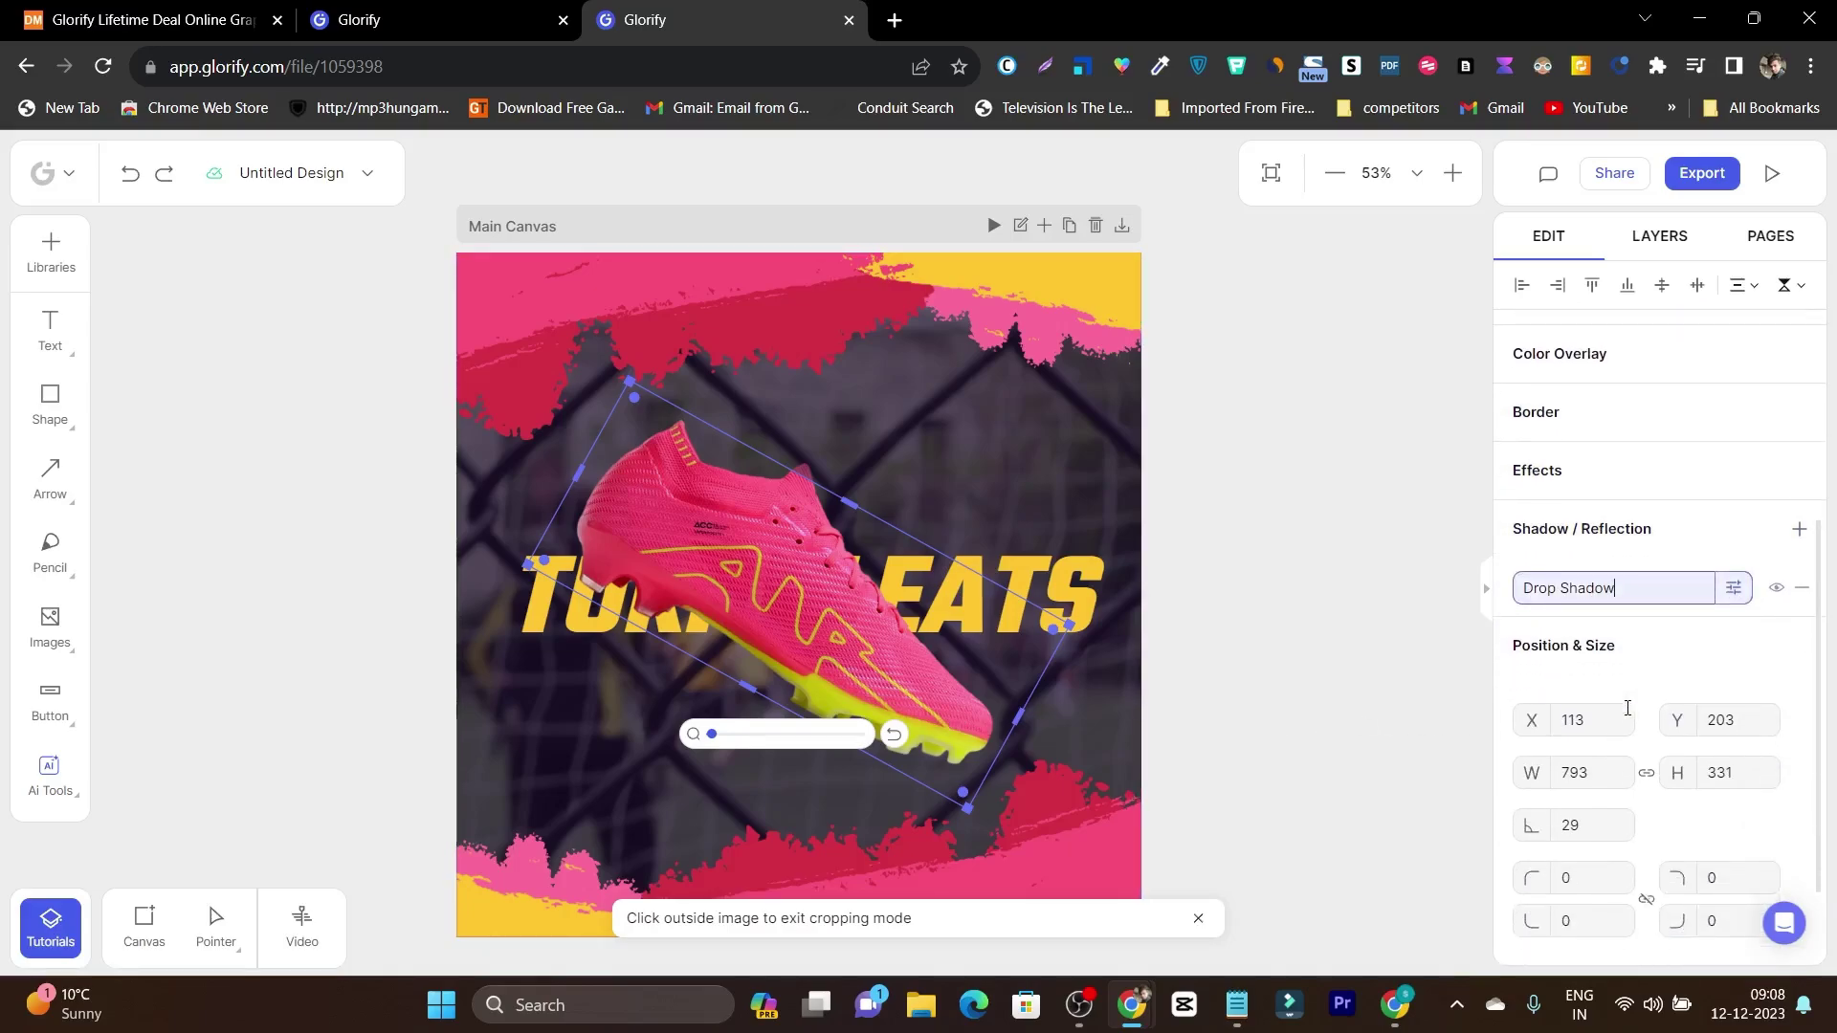
{"action": "left_click", "coordinate": [1732, 588]}
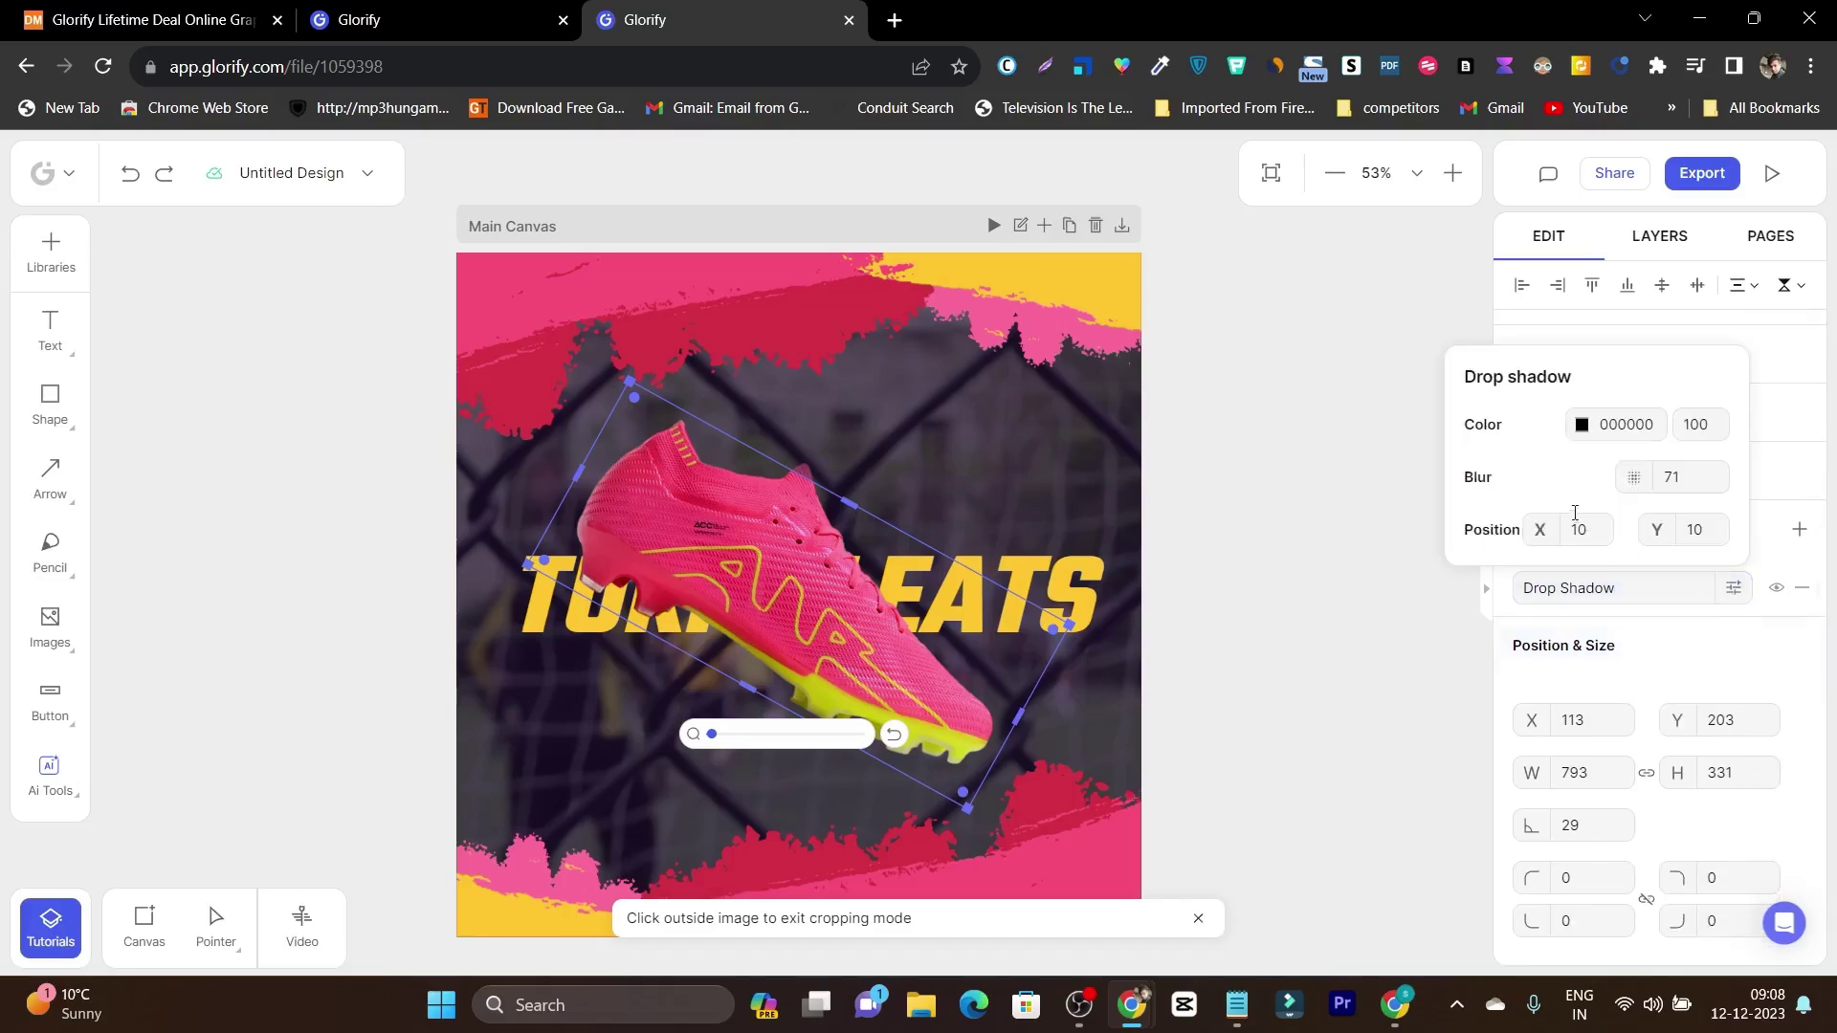
{"action": "left_click", "coordinate": [1583, 427]}
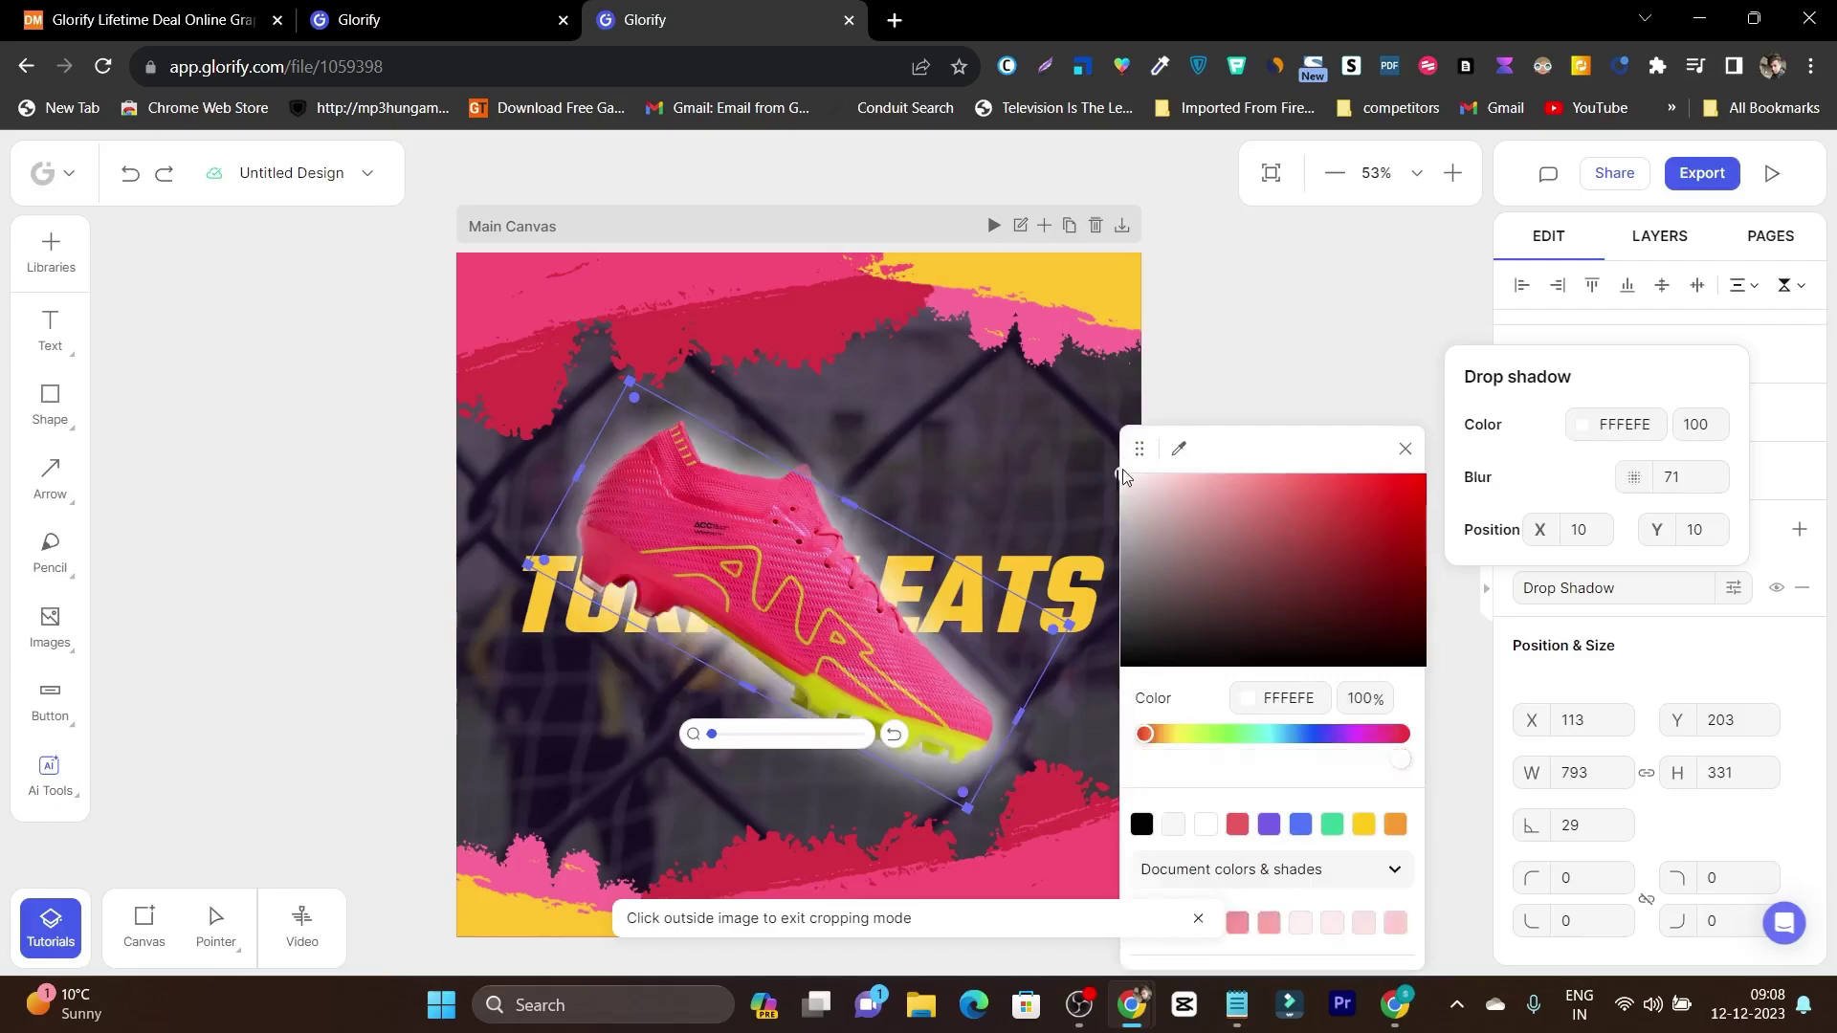
{"action": "left_click", "coordinate": [1134, 517]}
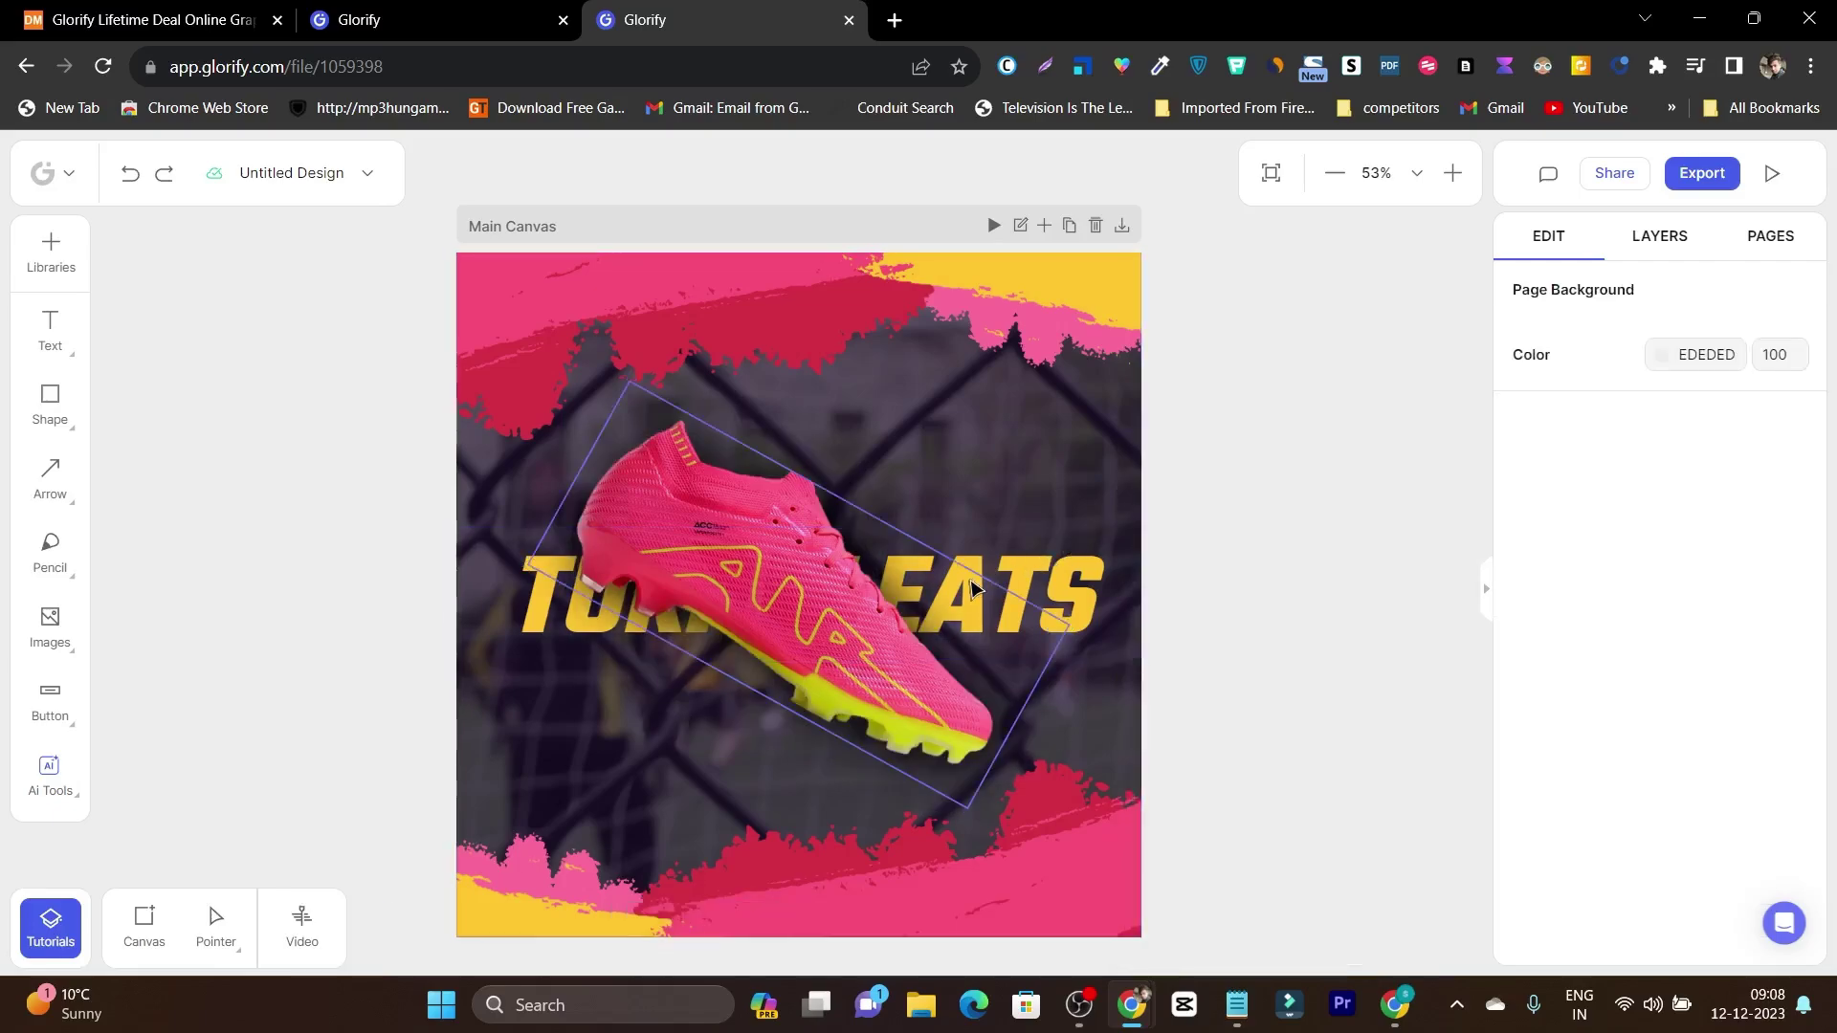
Change the cleat's drop shadow colour to white (FFFFFF) for a soft glow
{"action": "left_click", "coordinate": [906, 593]}
{"action": "scroll", "coordinate": [1722, 636], "scroll_direction": "down", "scroll_amount": 5}
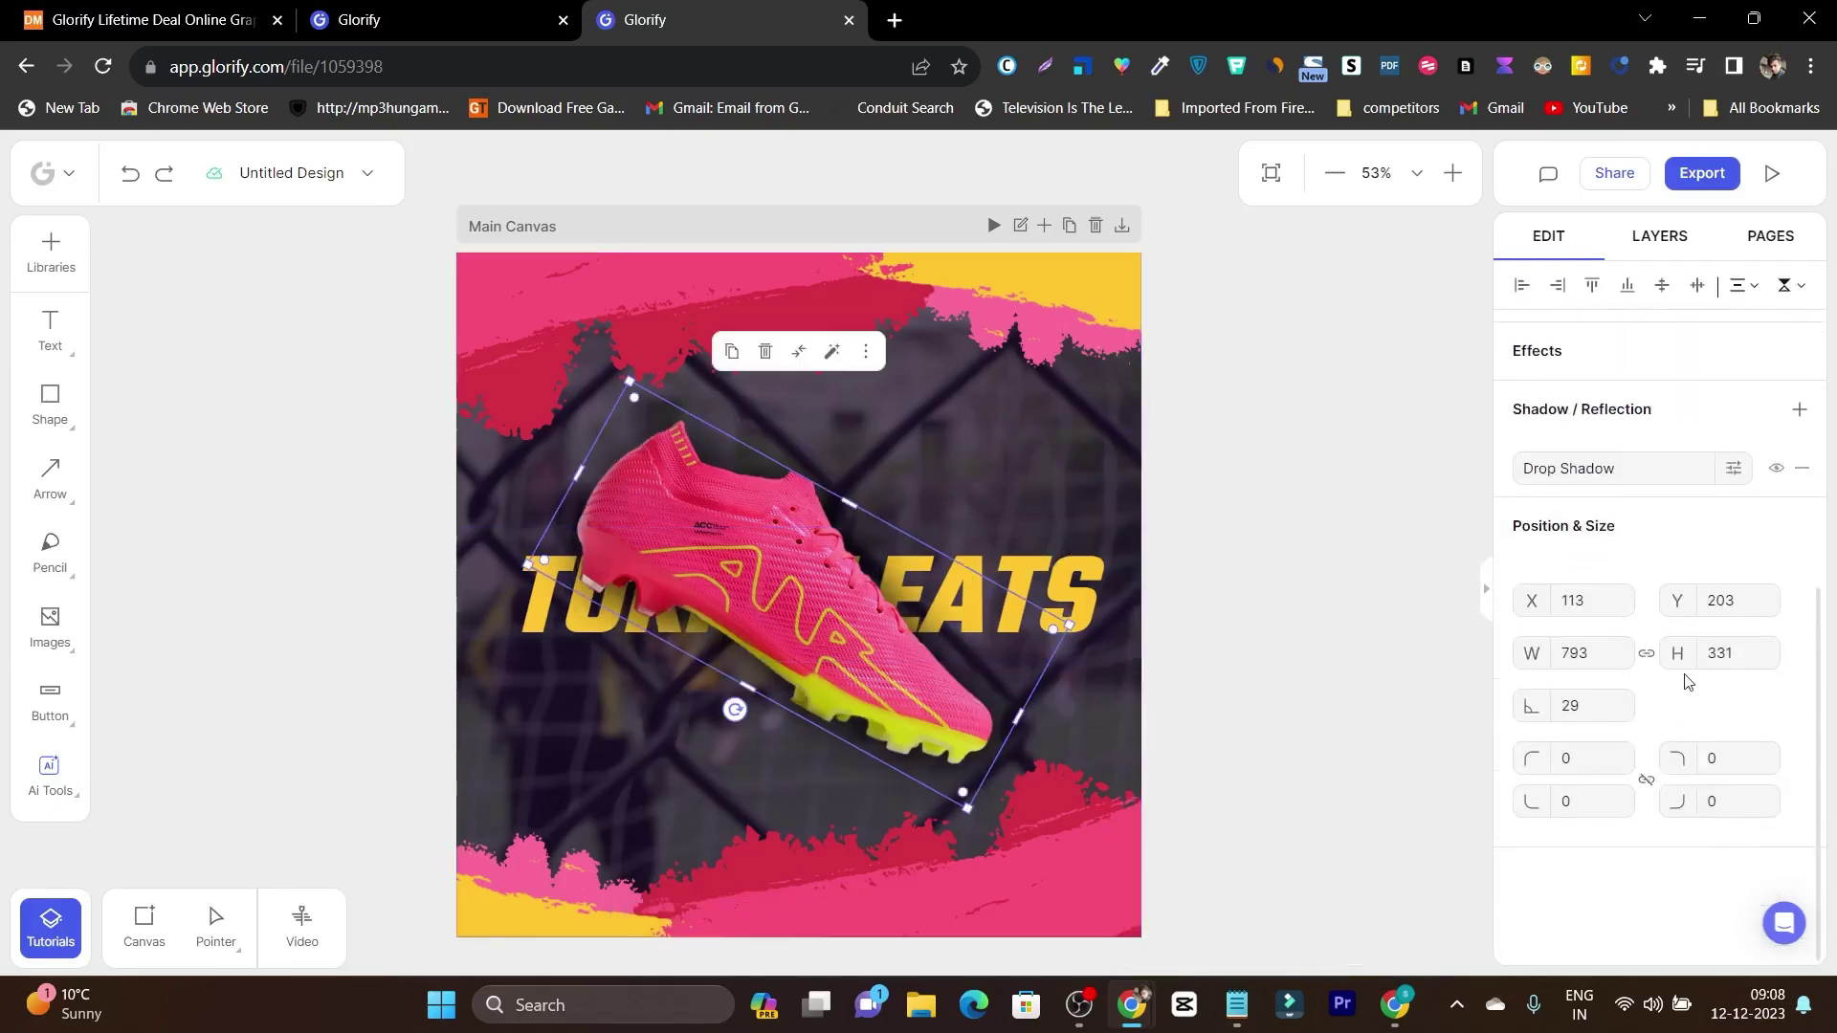
{"action": "left_click", "coordinate": [1733, 468]}
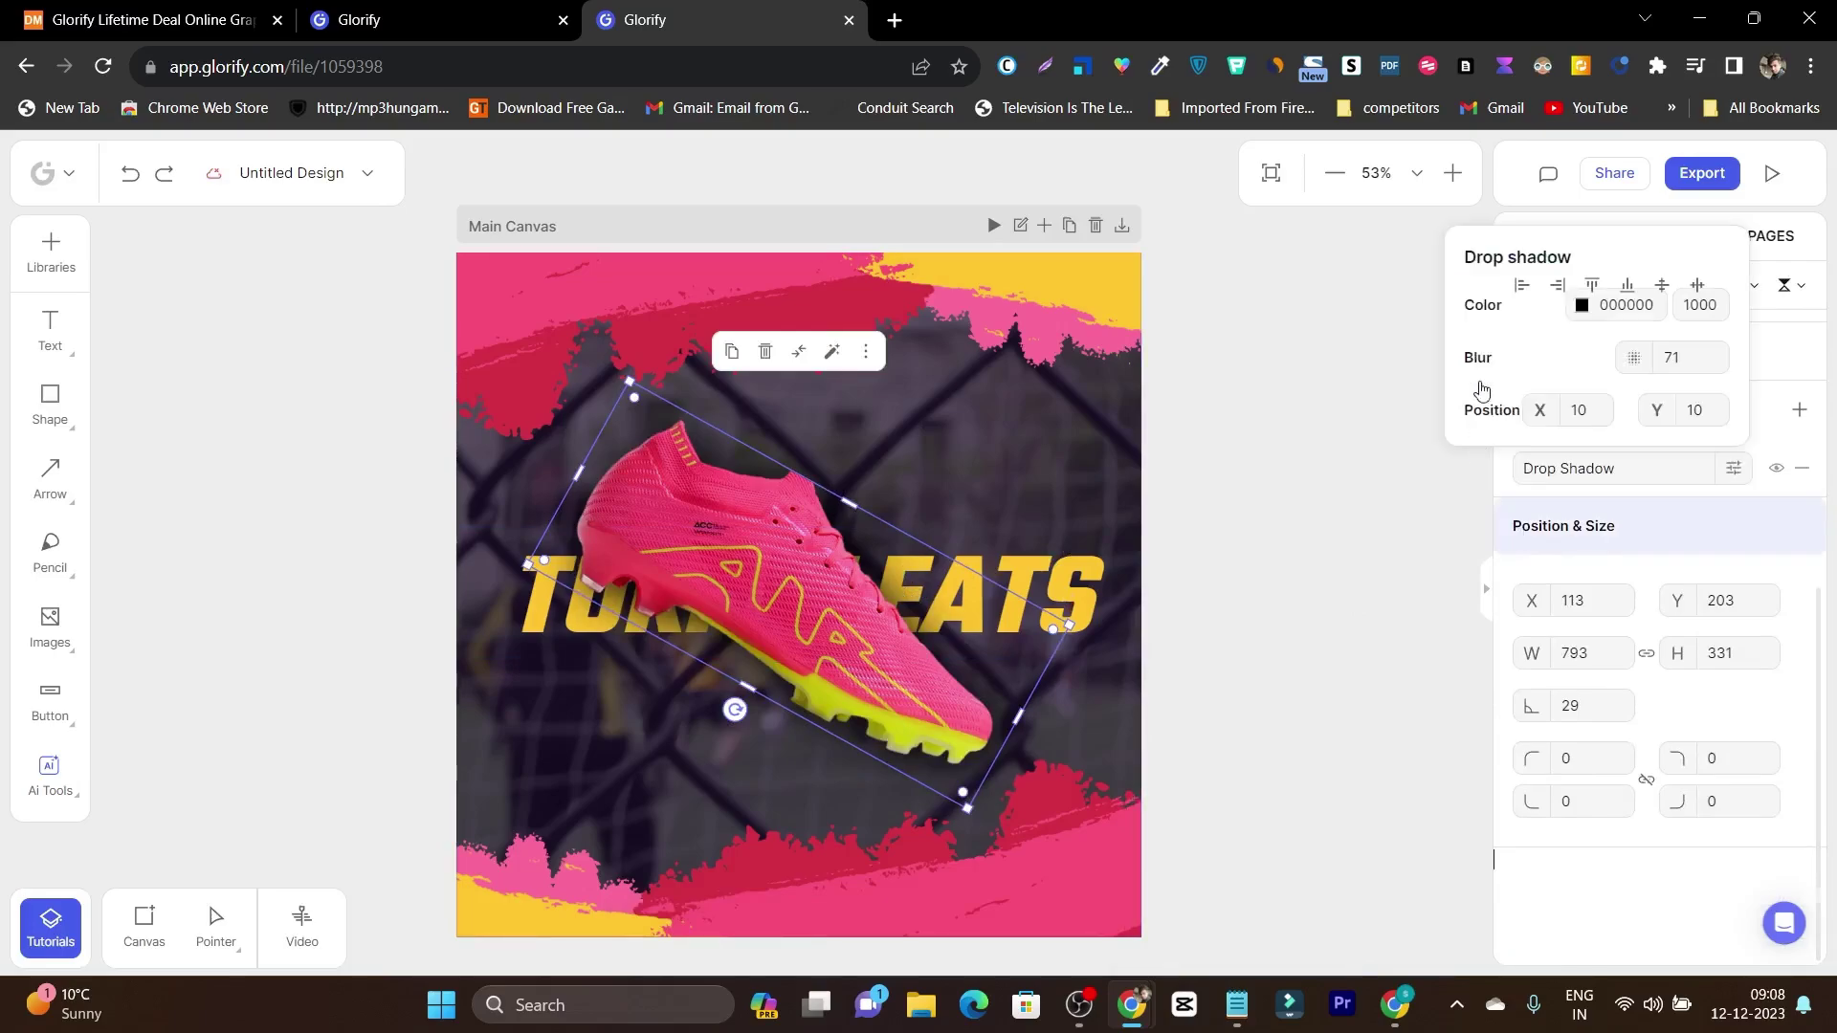
{"action": "left_click", "coordinate": [1581, 316]}
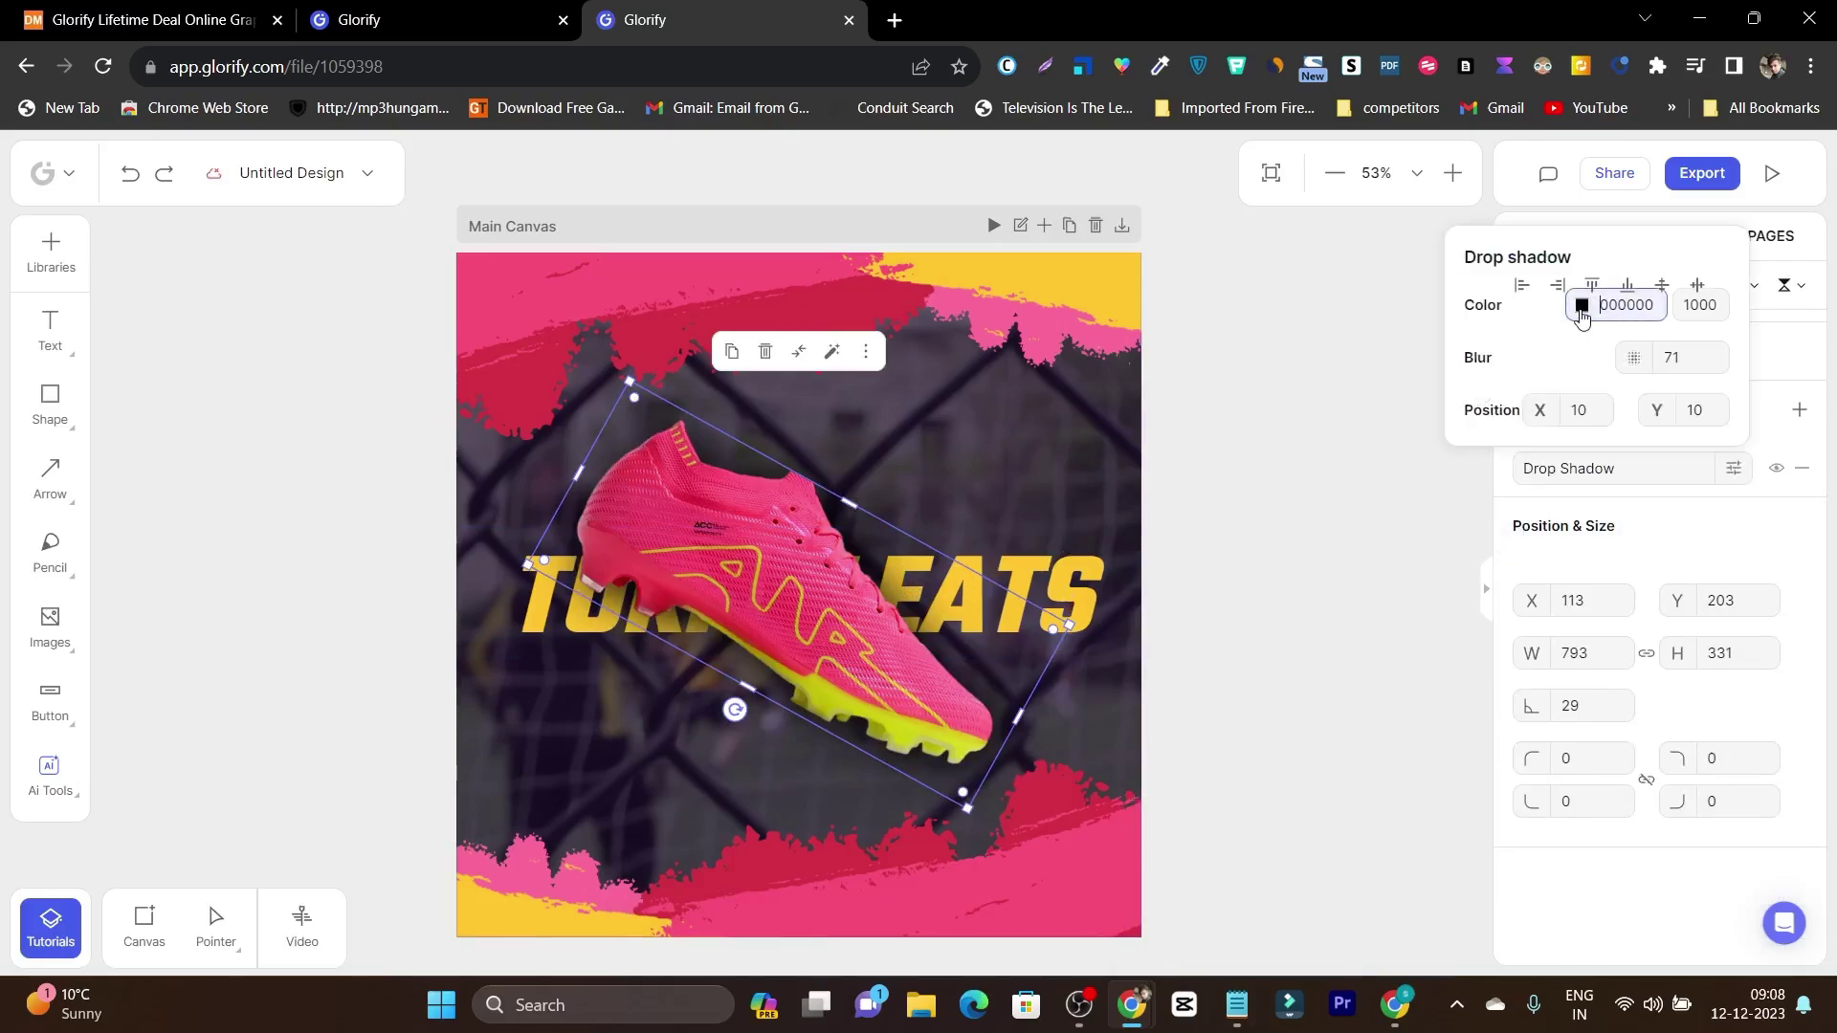
{"action": "left_click", "coordinate": [1581, 316]}
{"action": "left_click_drag", "start_coordinate": [1174, 371], "coordinate": [1110, 351]}
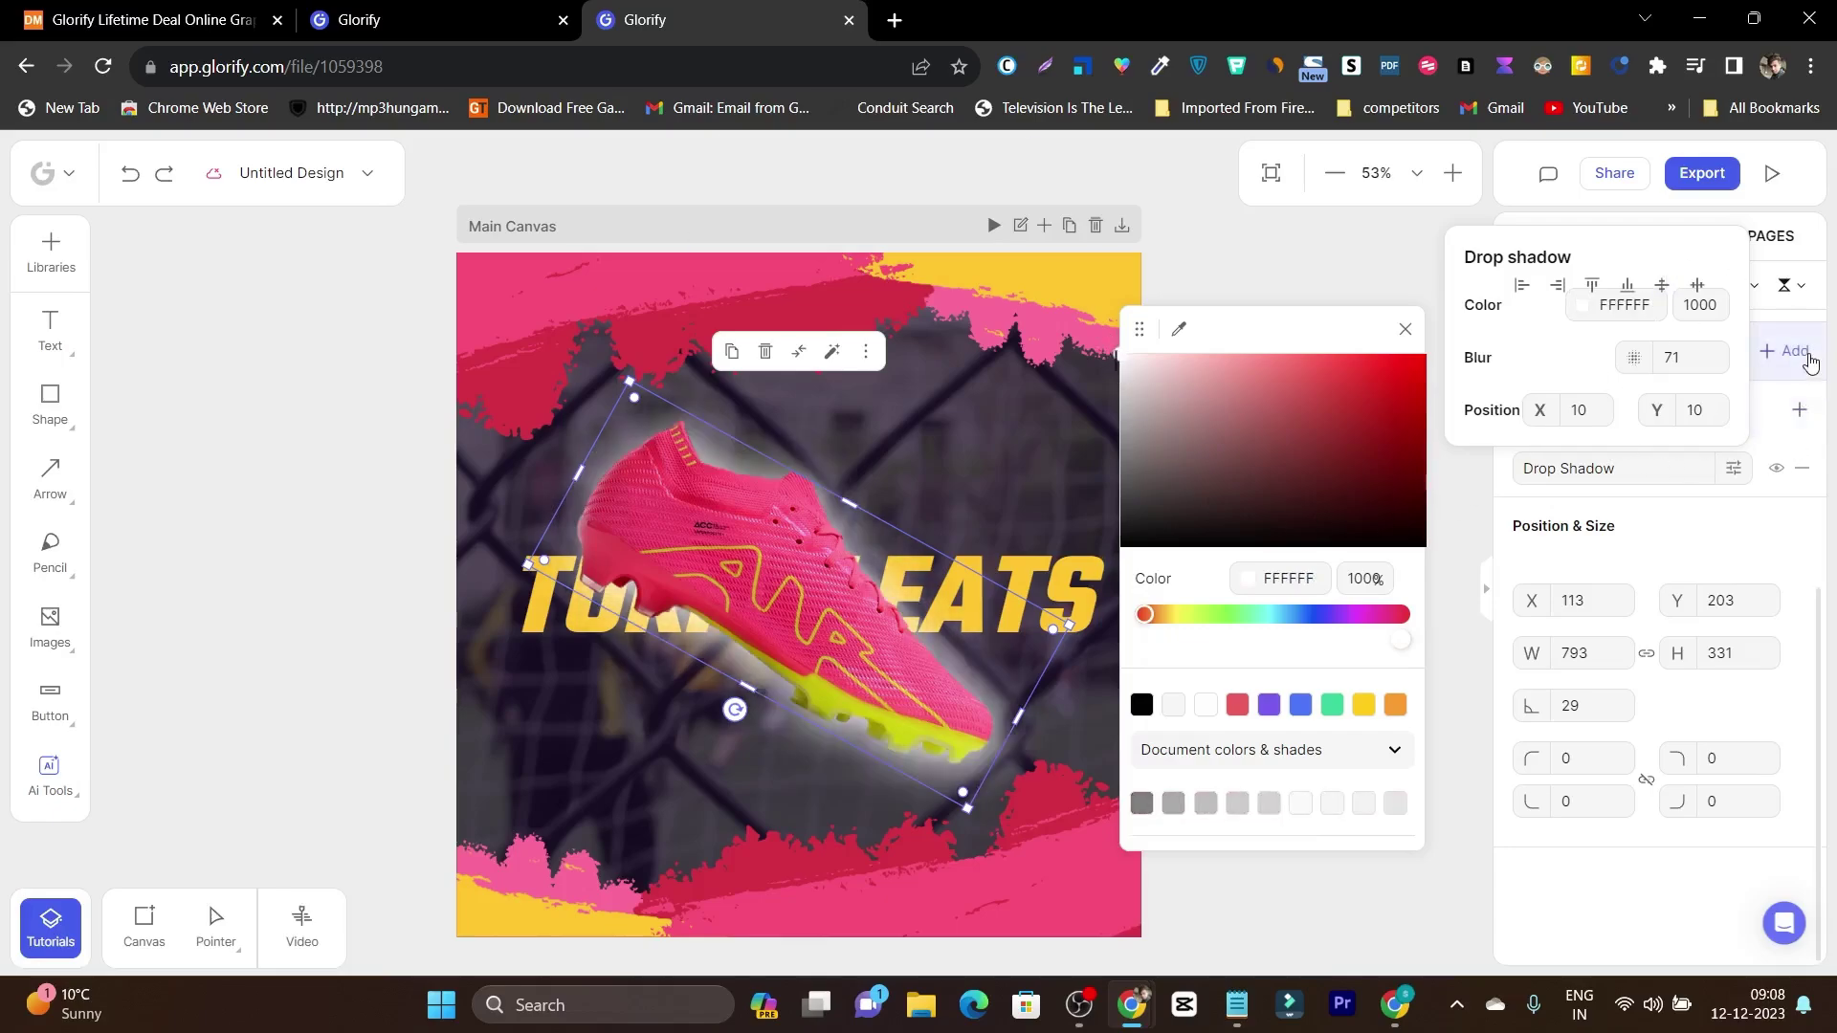
{"action": "left_click", "coordinate": [1806, 355]}
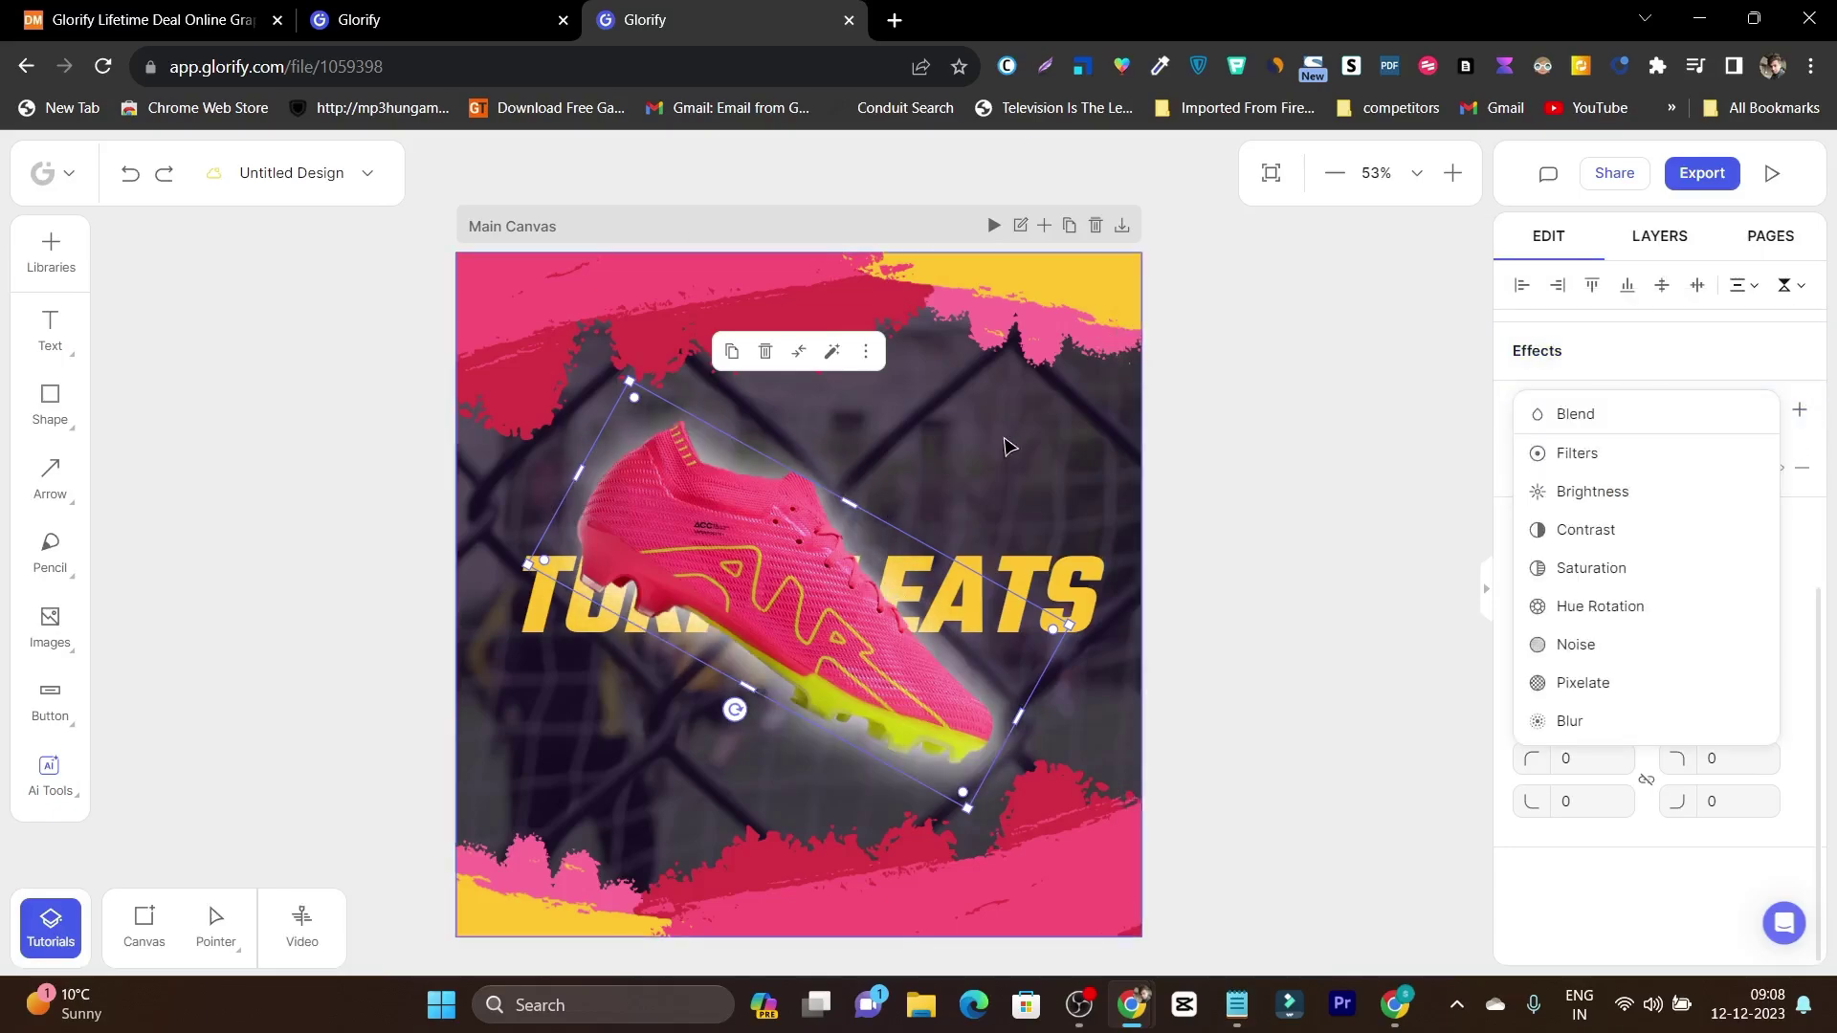
{"action": "left_click", "coordinate": [1006, 443]}
{"action": "left_click", "coordinate": [799, 627]}
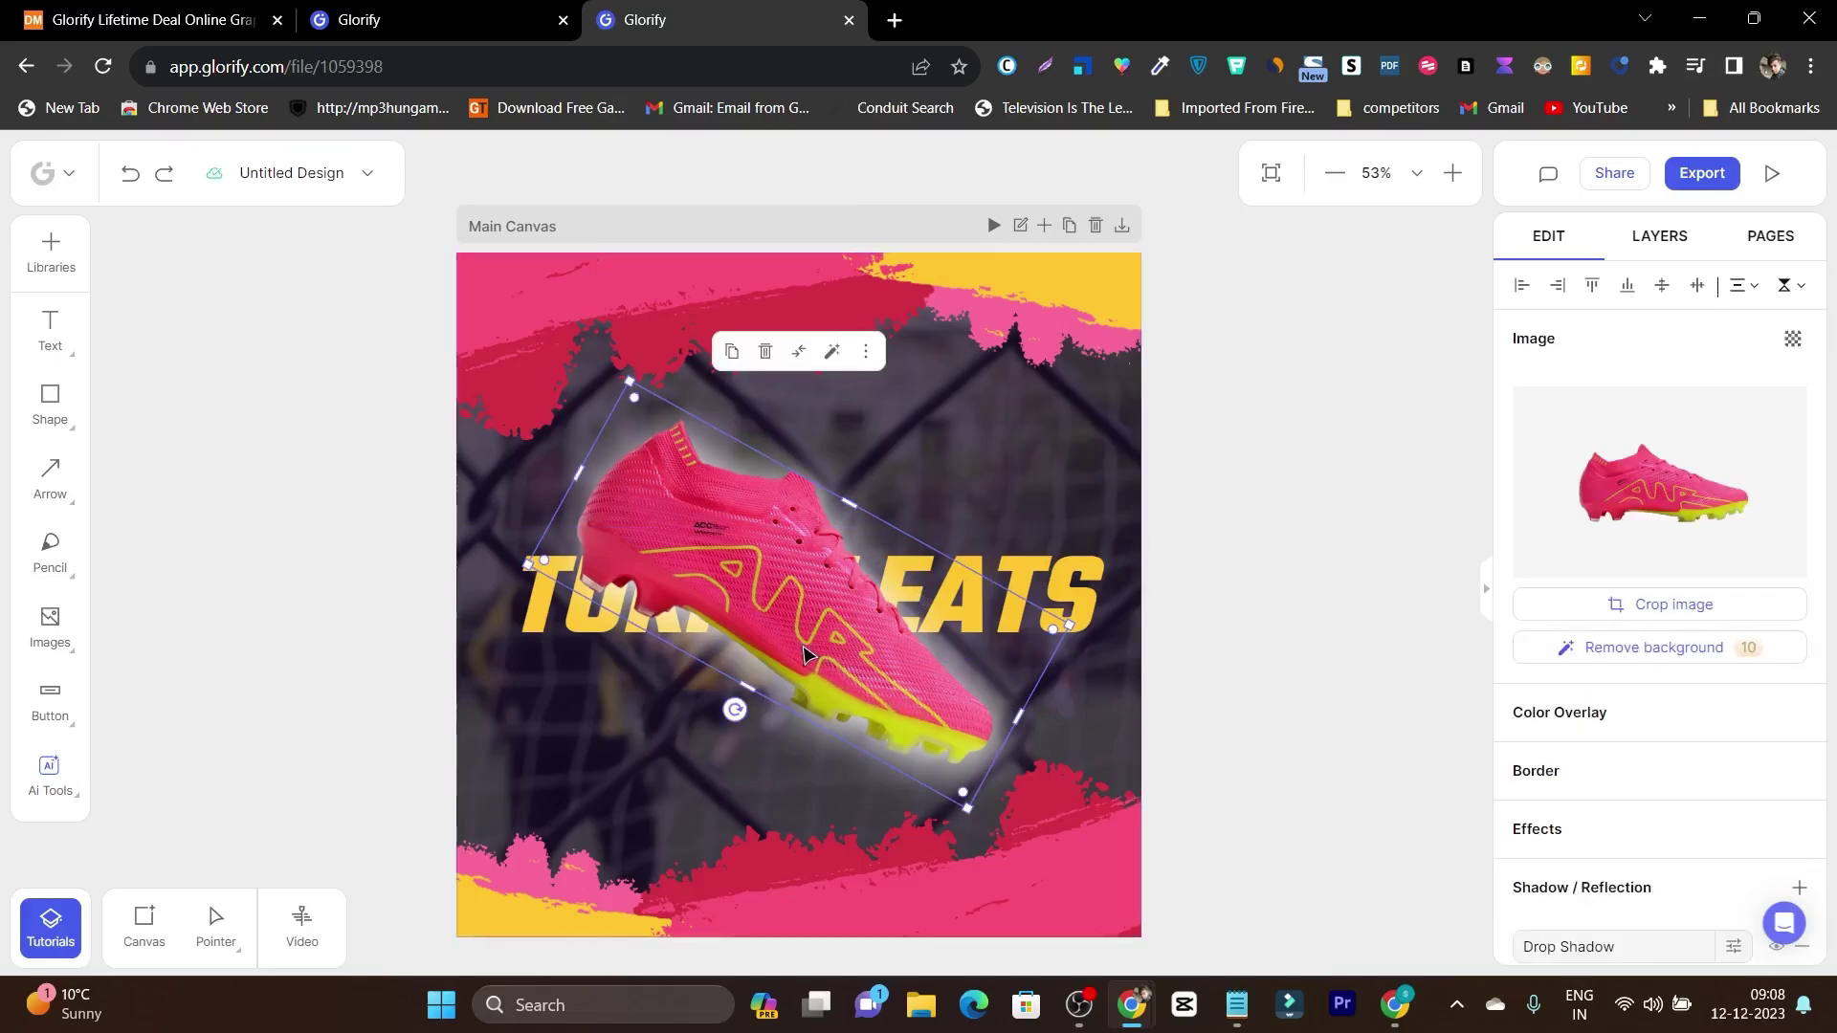
Show the TURF CLEATS font settings: Teko bold, size 187, yellow FFC62F
{"action": "scroll", "coordinate": [818, 644], "scroll_direction": "down", "scroll_amount": 2}
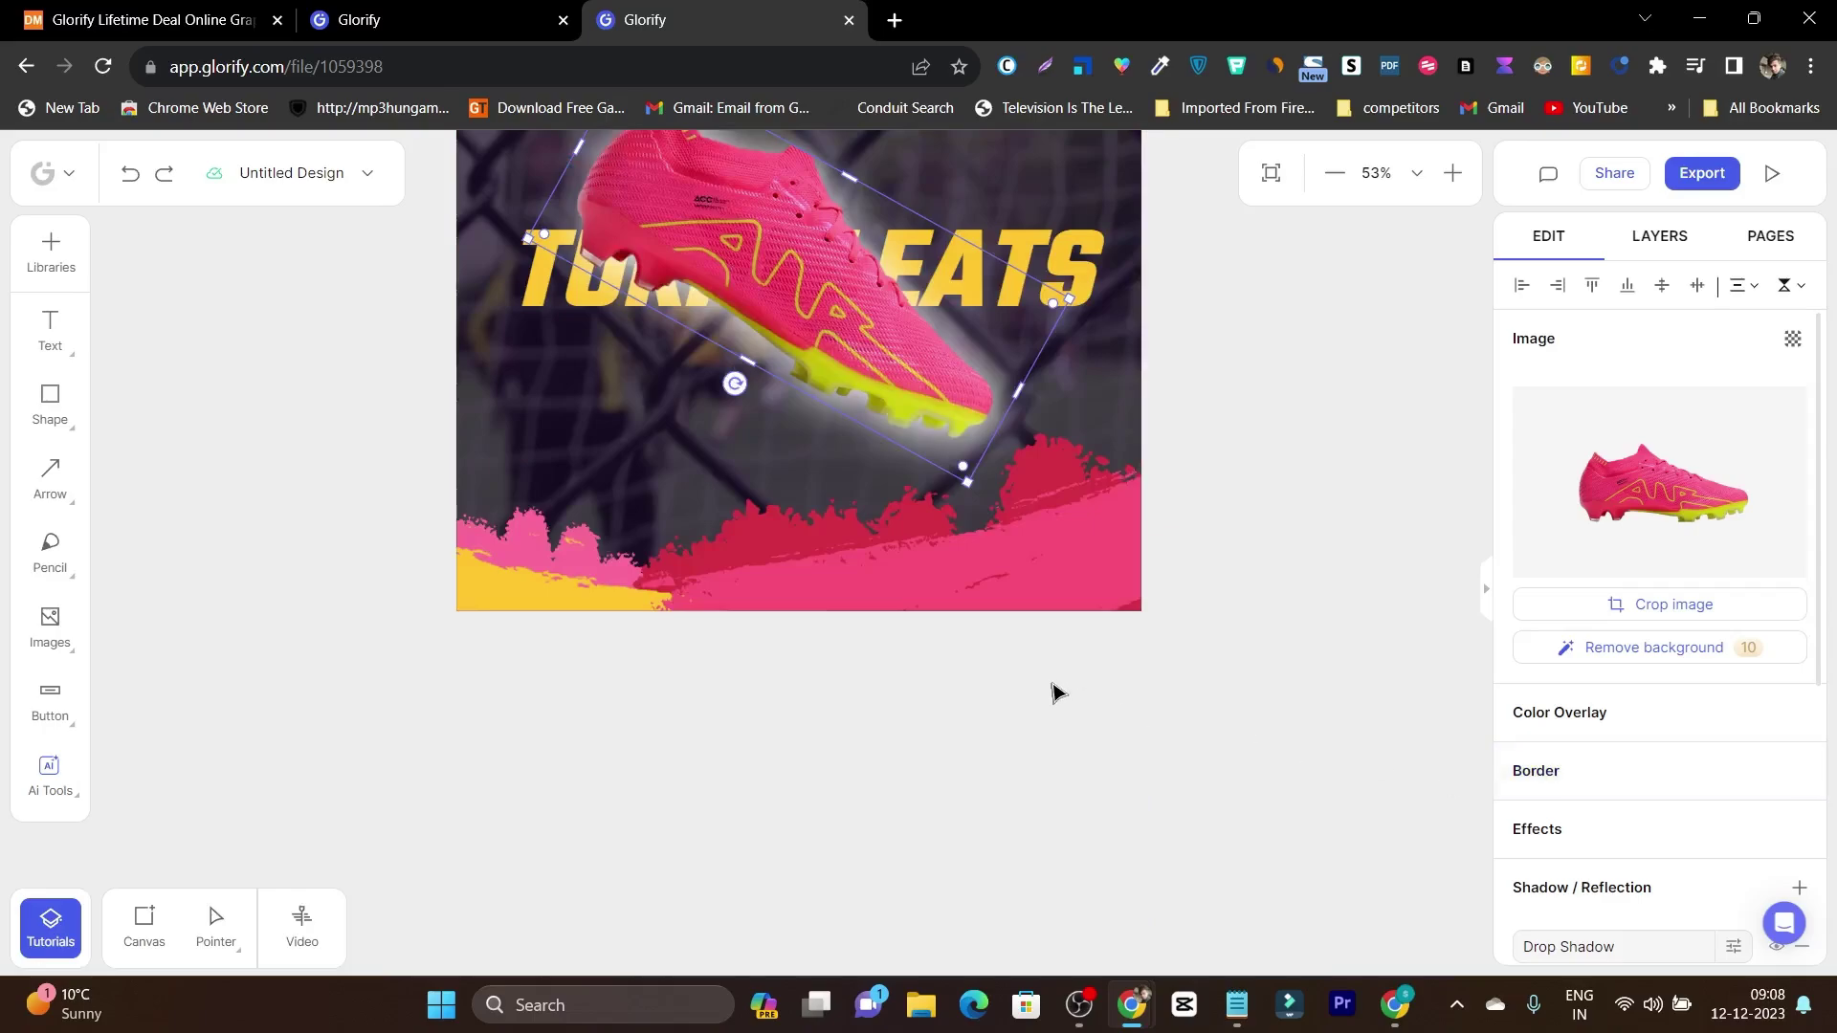
{"action": "scroll", "coordinate": [995, 689], "scroll_direction": "up", "scroll_amount": 4}
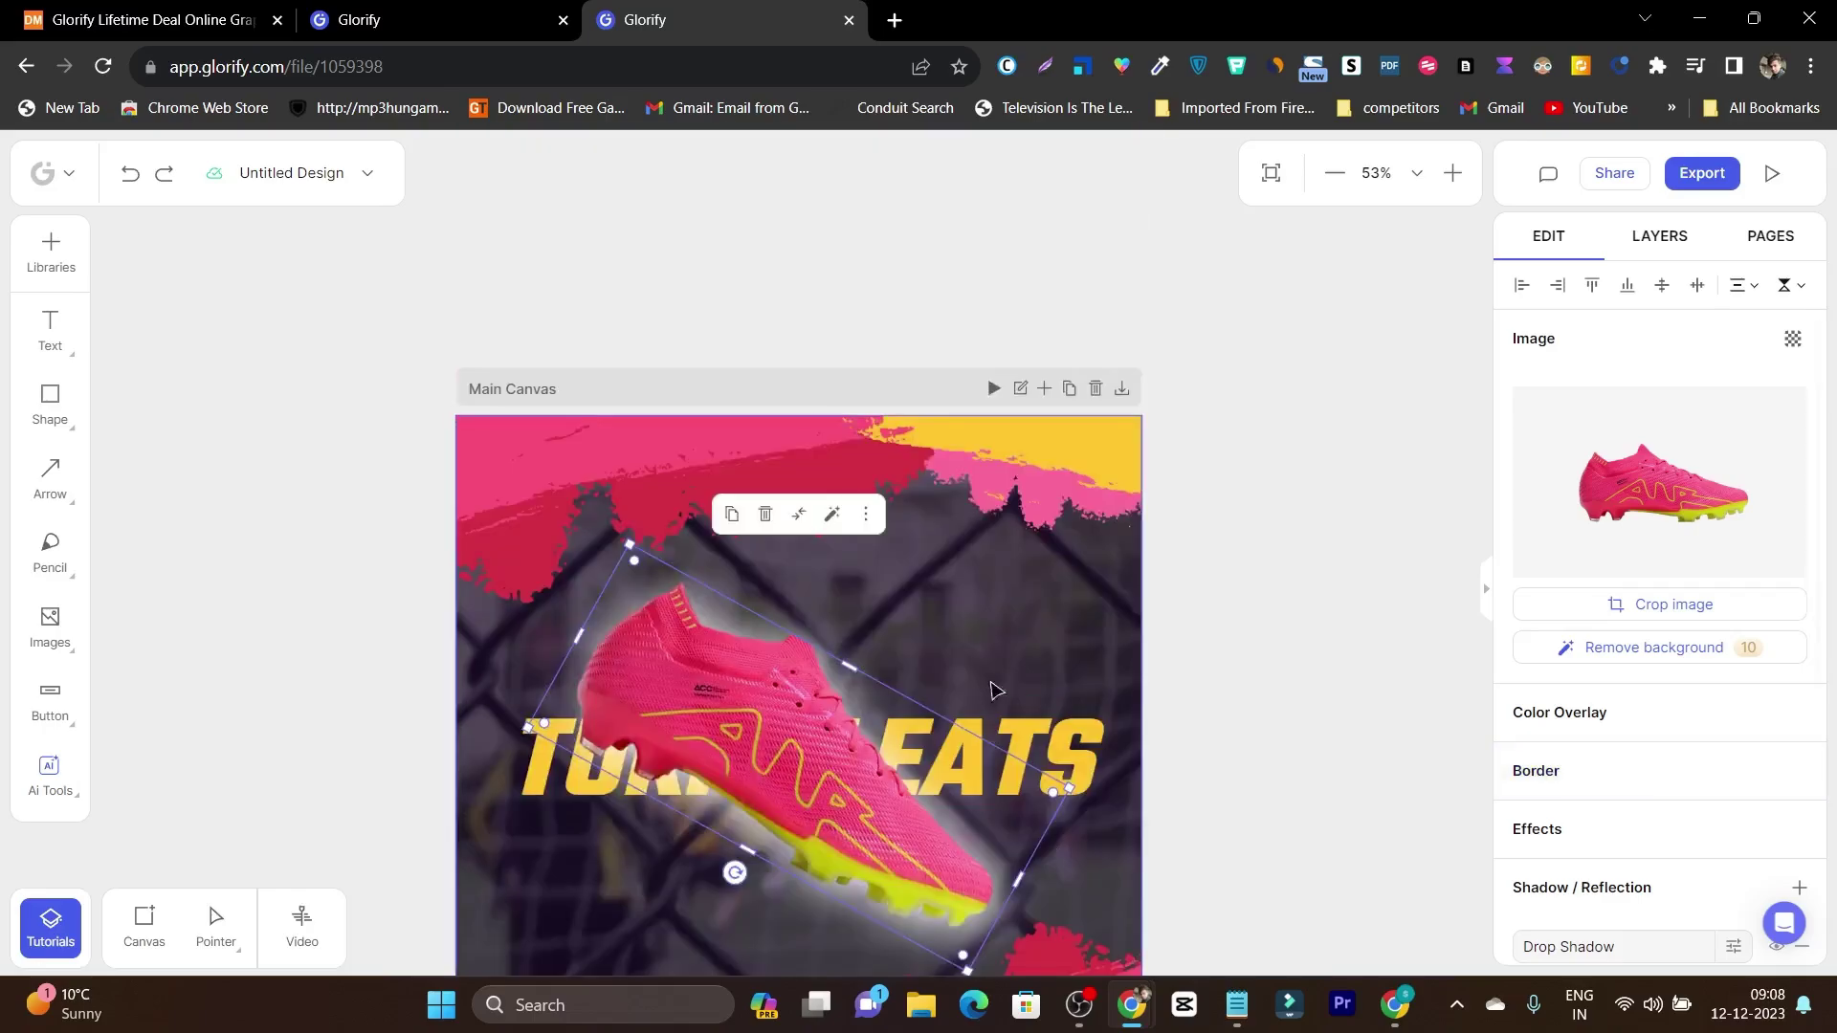
{"action": "double_click", "coordinate": [1068, 744]}
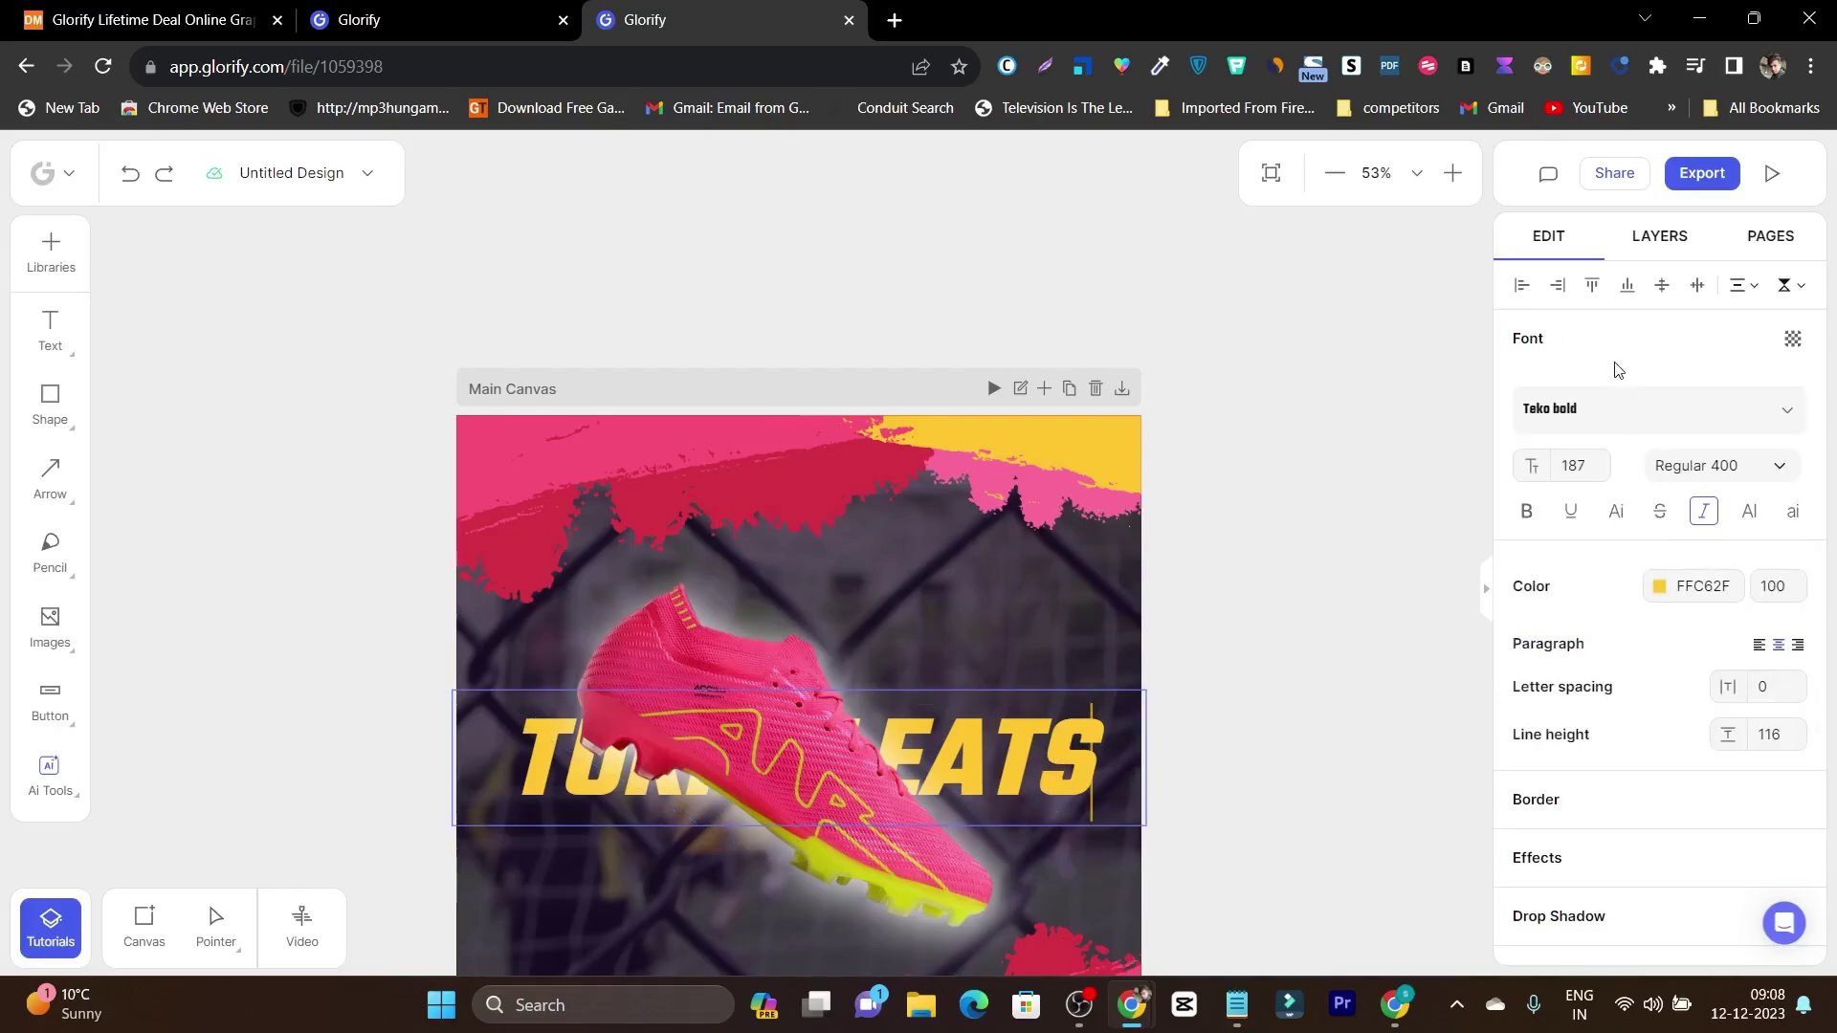
{"action": "scroll", "coordinate": [1596, 493], "scroll_direction": "down", "scroll_amount": 1}
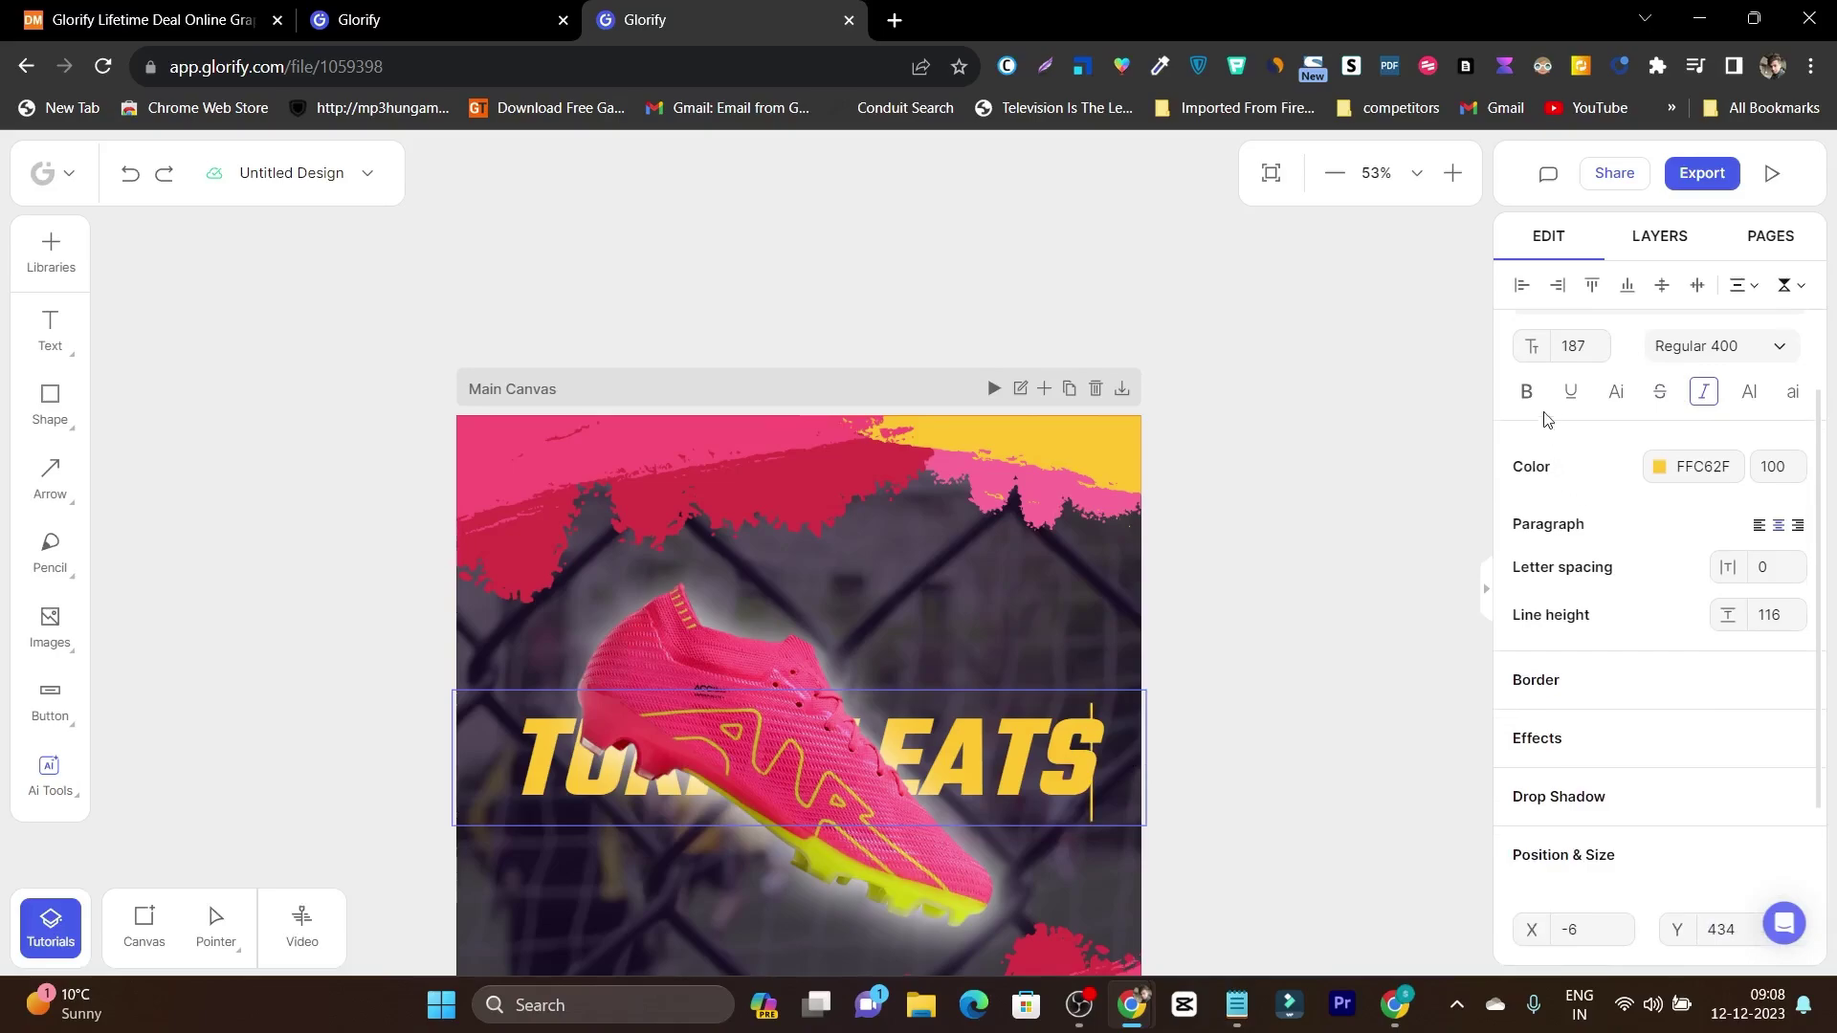
{"action": "scroll", "coordinate": [1648, 562], "scroll_direction": "down", "scroll_amount": 1}
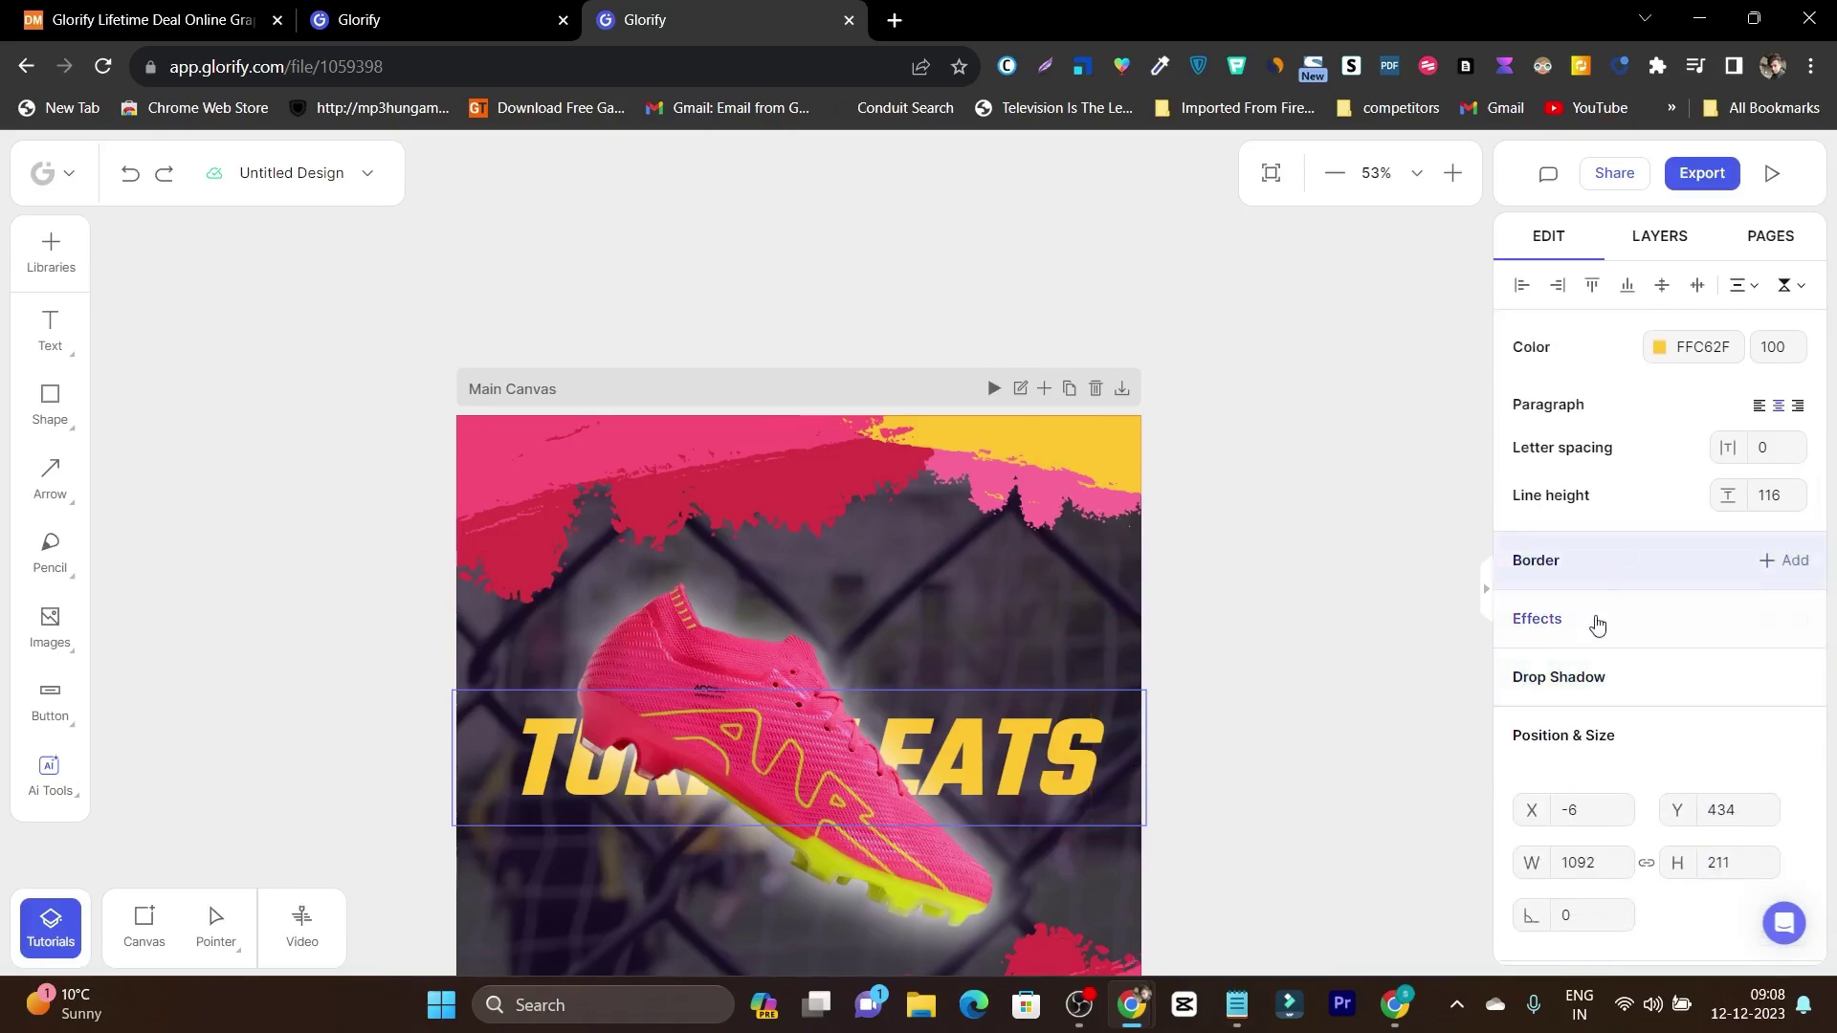
{"action": "scroll", "coordinate": [1612, 756], "scroll_direction": "down", "scroll_amount": 1}
{"action": "scroll", "coordinate": [1656, 701], "scroll_direction": "up", "scroll_amount": 3}
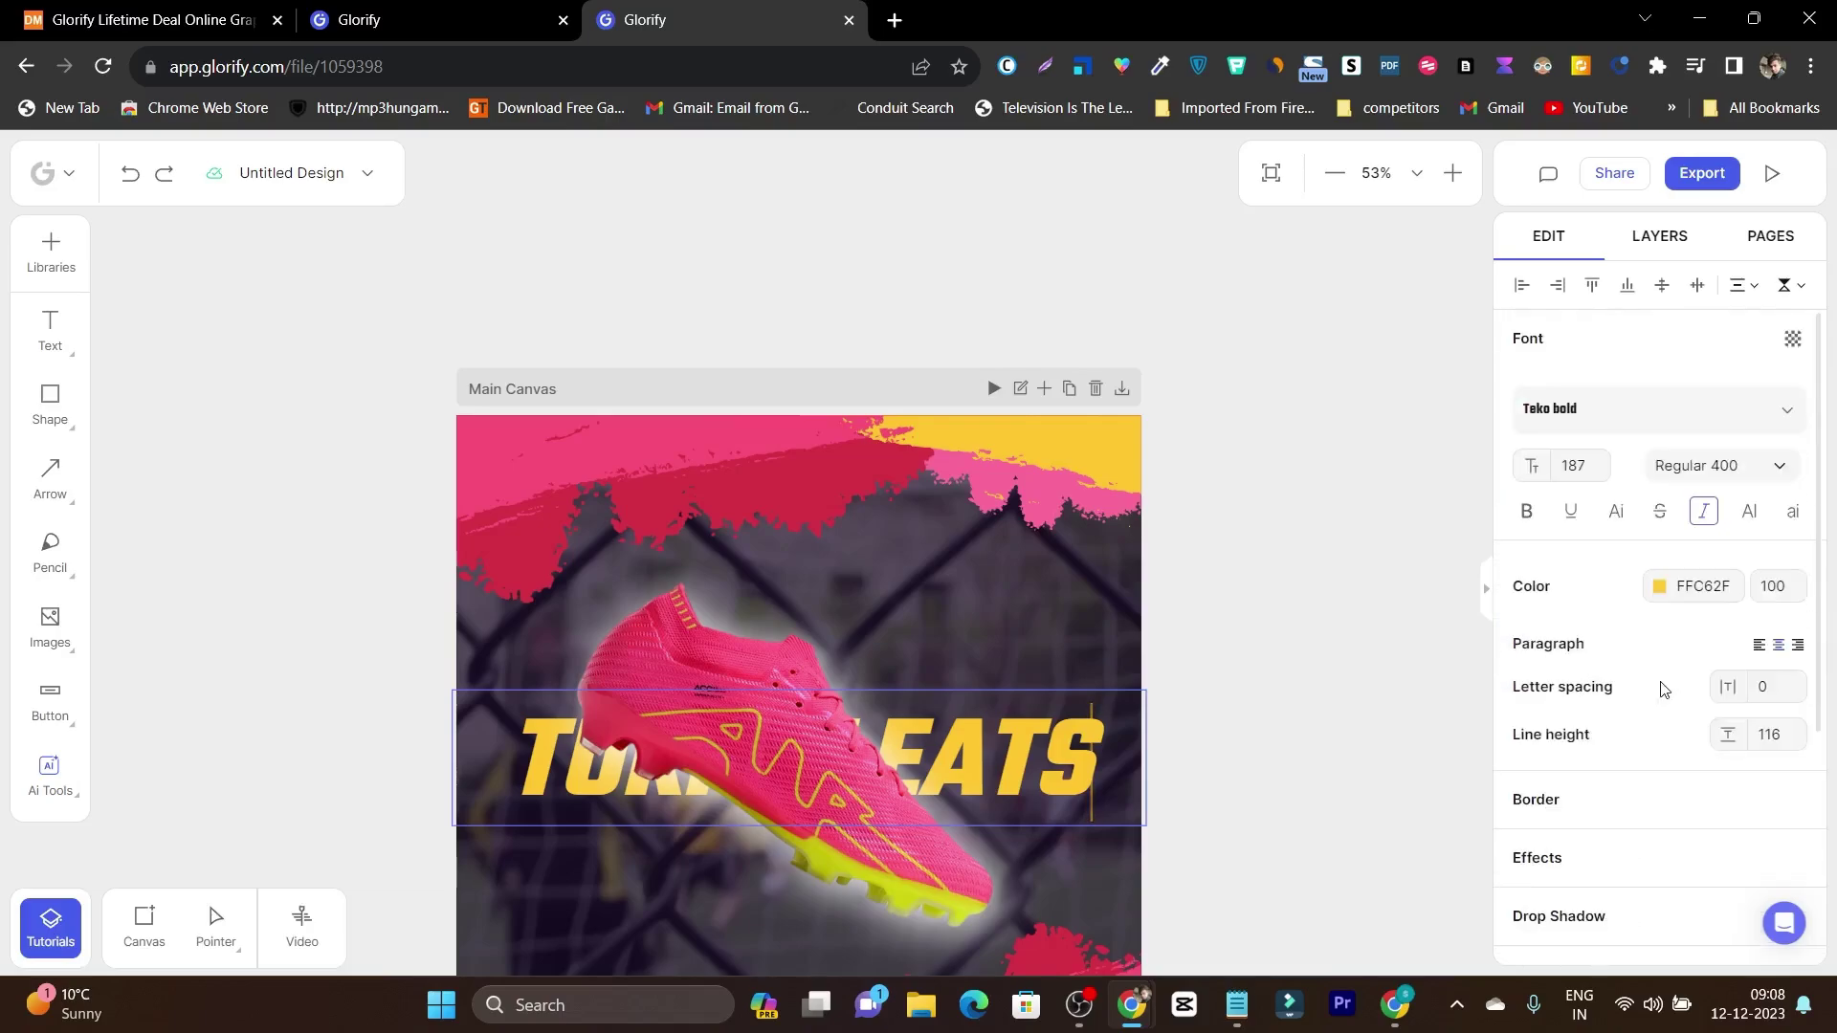
Select the tilted and top-right brush Effects layers, then show the Page 1 thumbnail in Pages
{"action": "left_click", "coordinate": [1669, 239]}
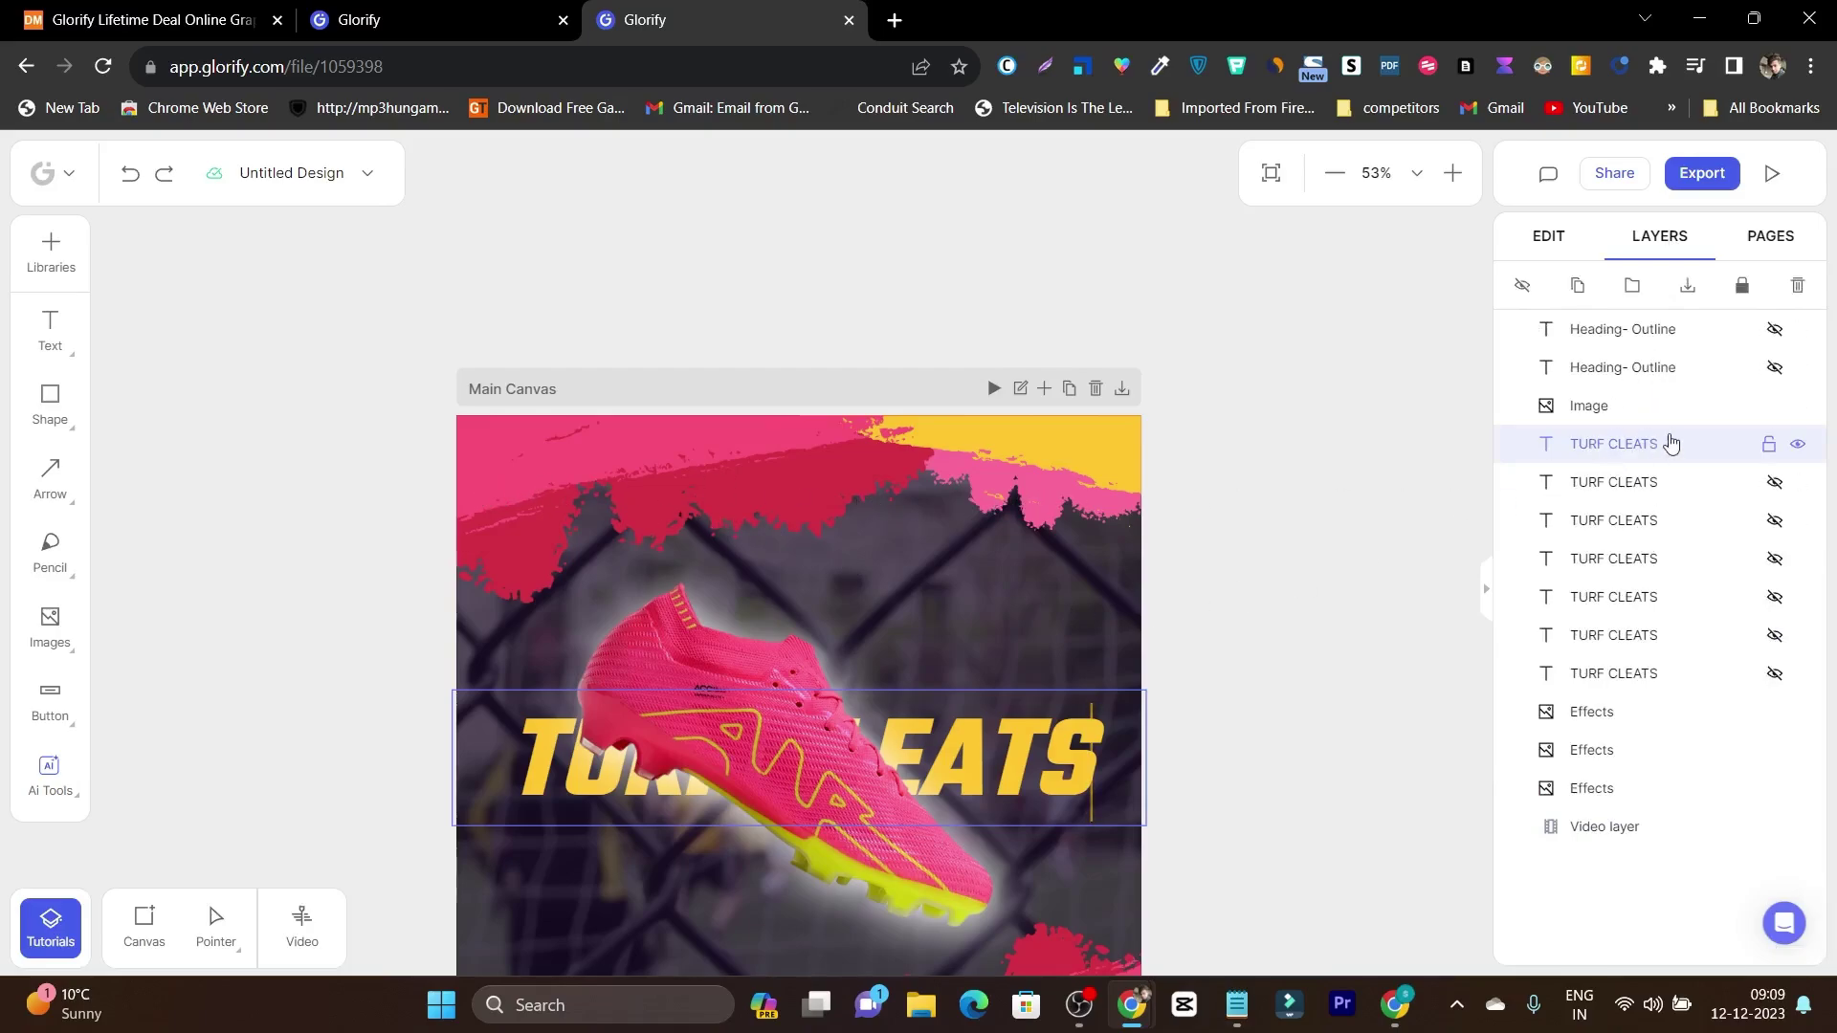
{"action": "left_click", "coordinate": [646, 476]}
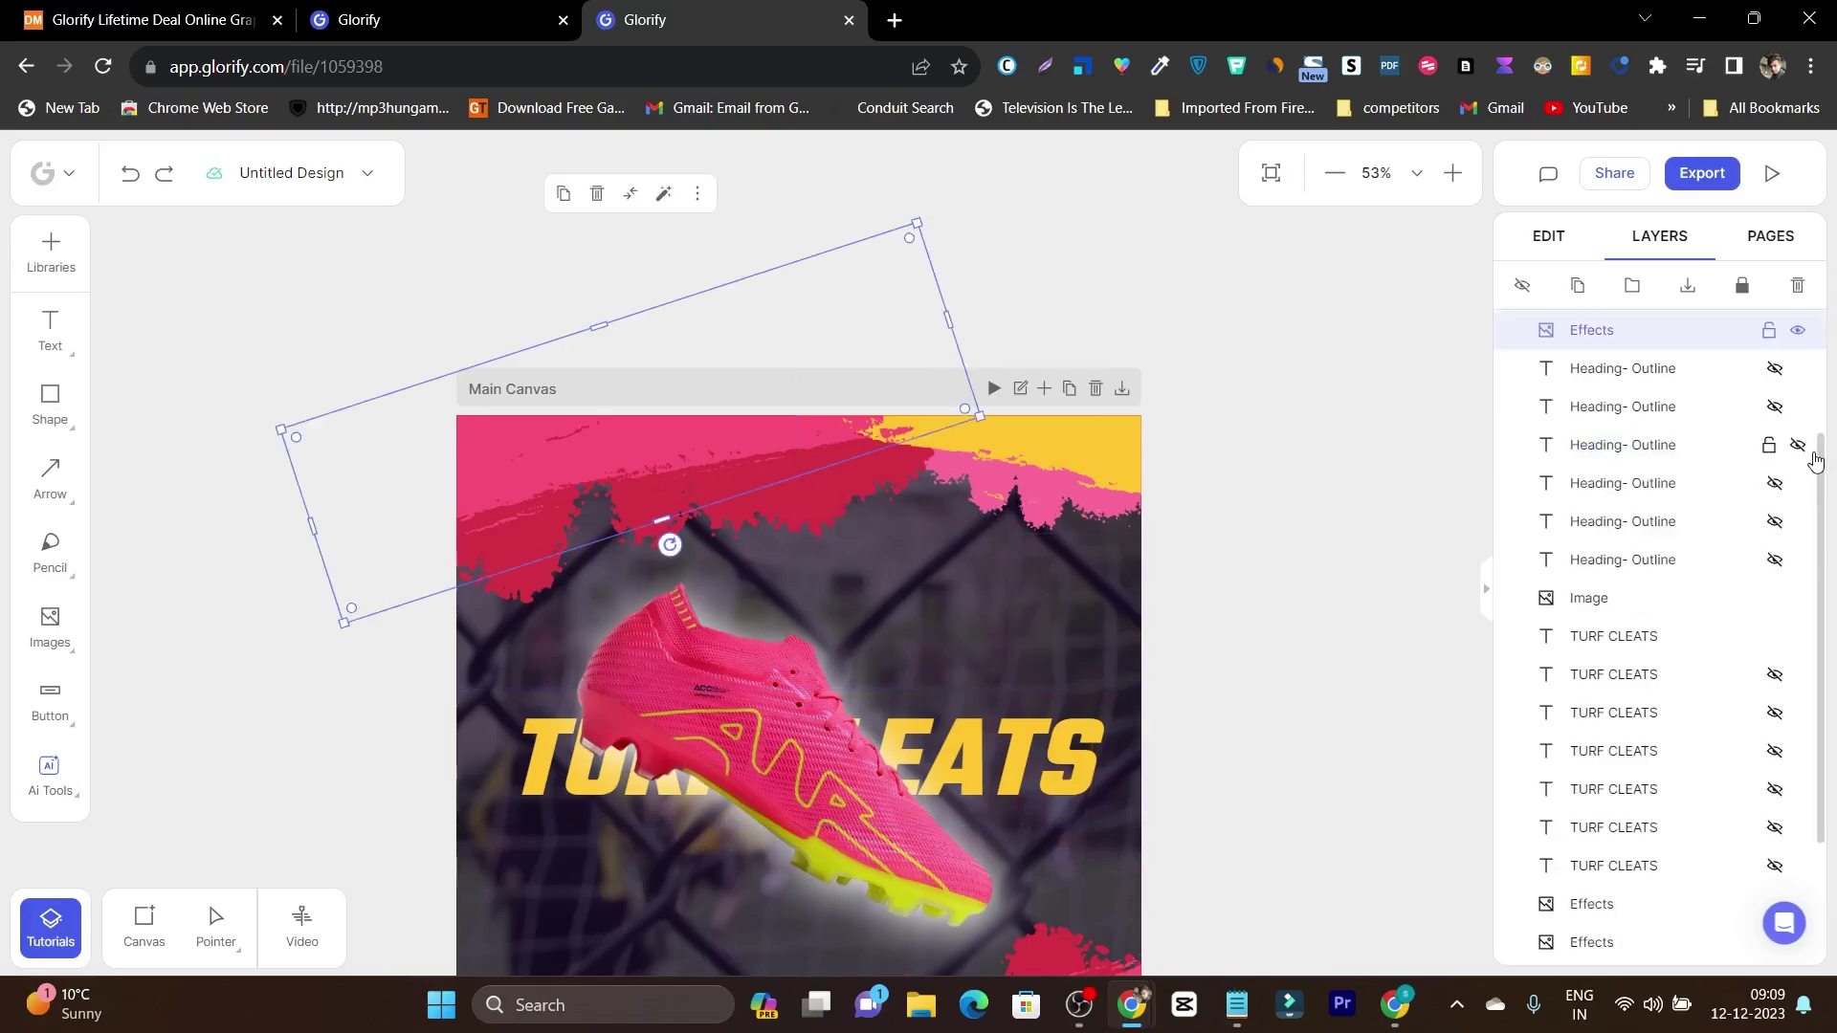
{"action": "left_click", "coordinate": [1062, 478]}
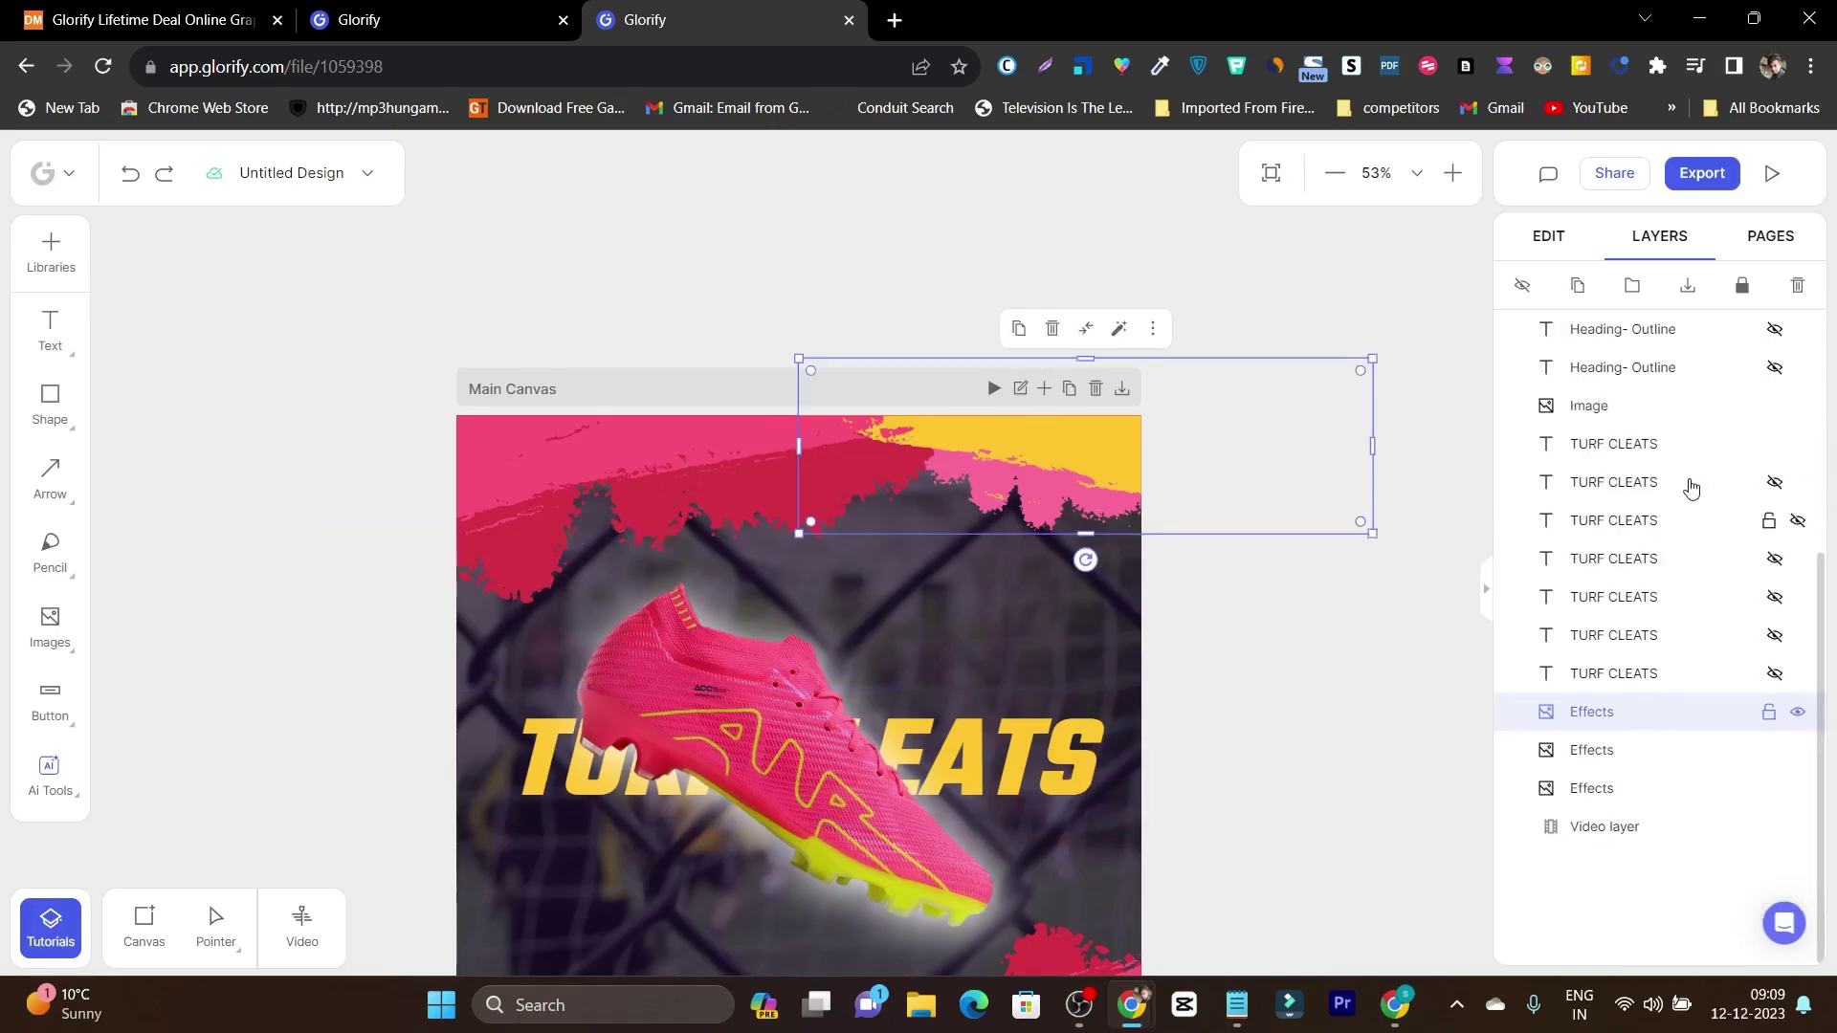
{"action": "left_click", "coordinate": [1767, 241]}
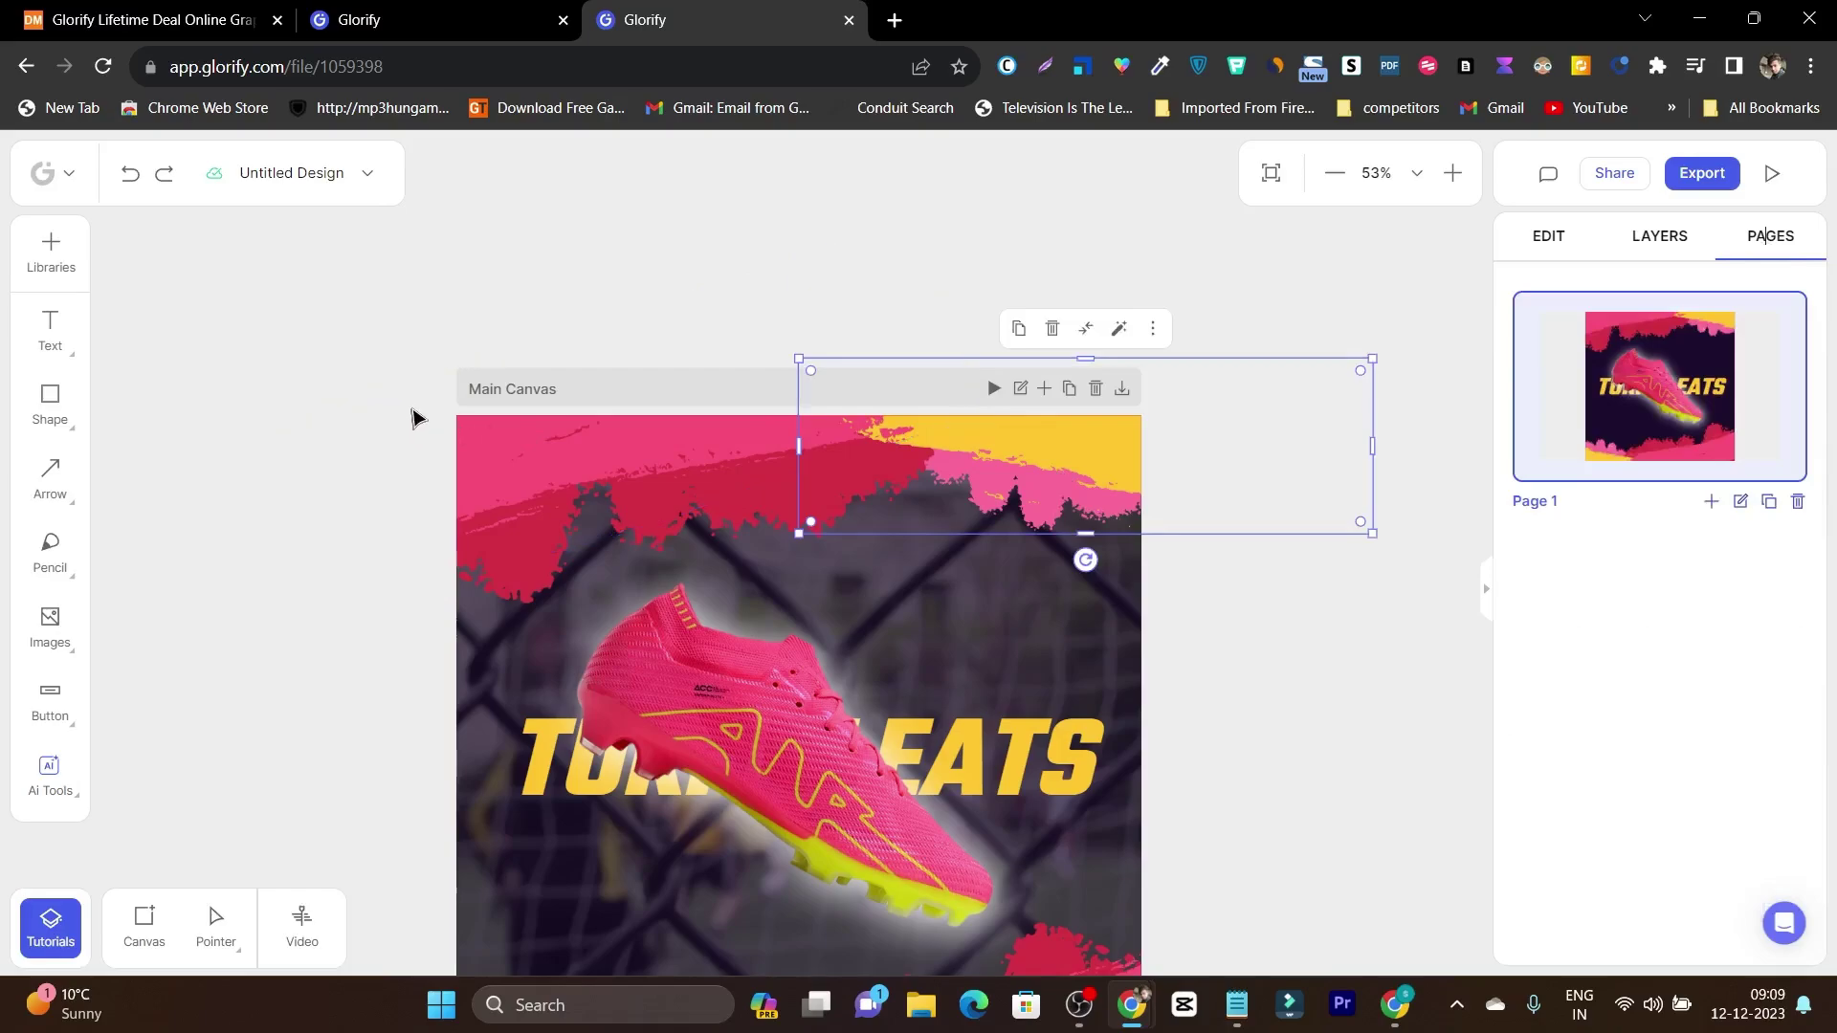
Add a blank Page 2 after Page 1, view it, then return to Page 1
{"action": "scroll", "coordinate": [916, 606], "scroll_direction": "down", "scroll_amount": 2}
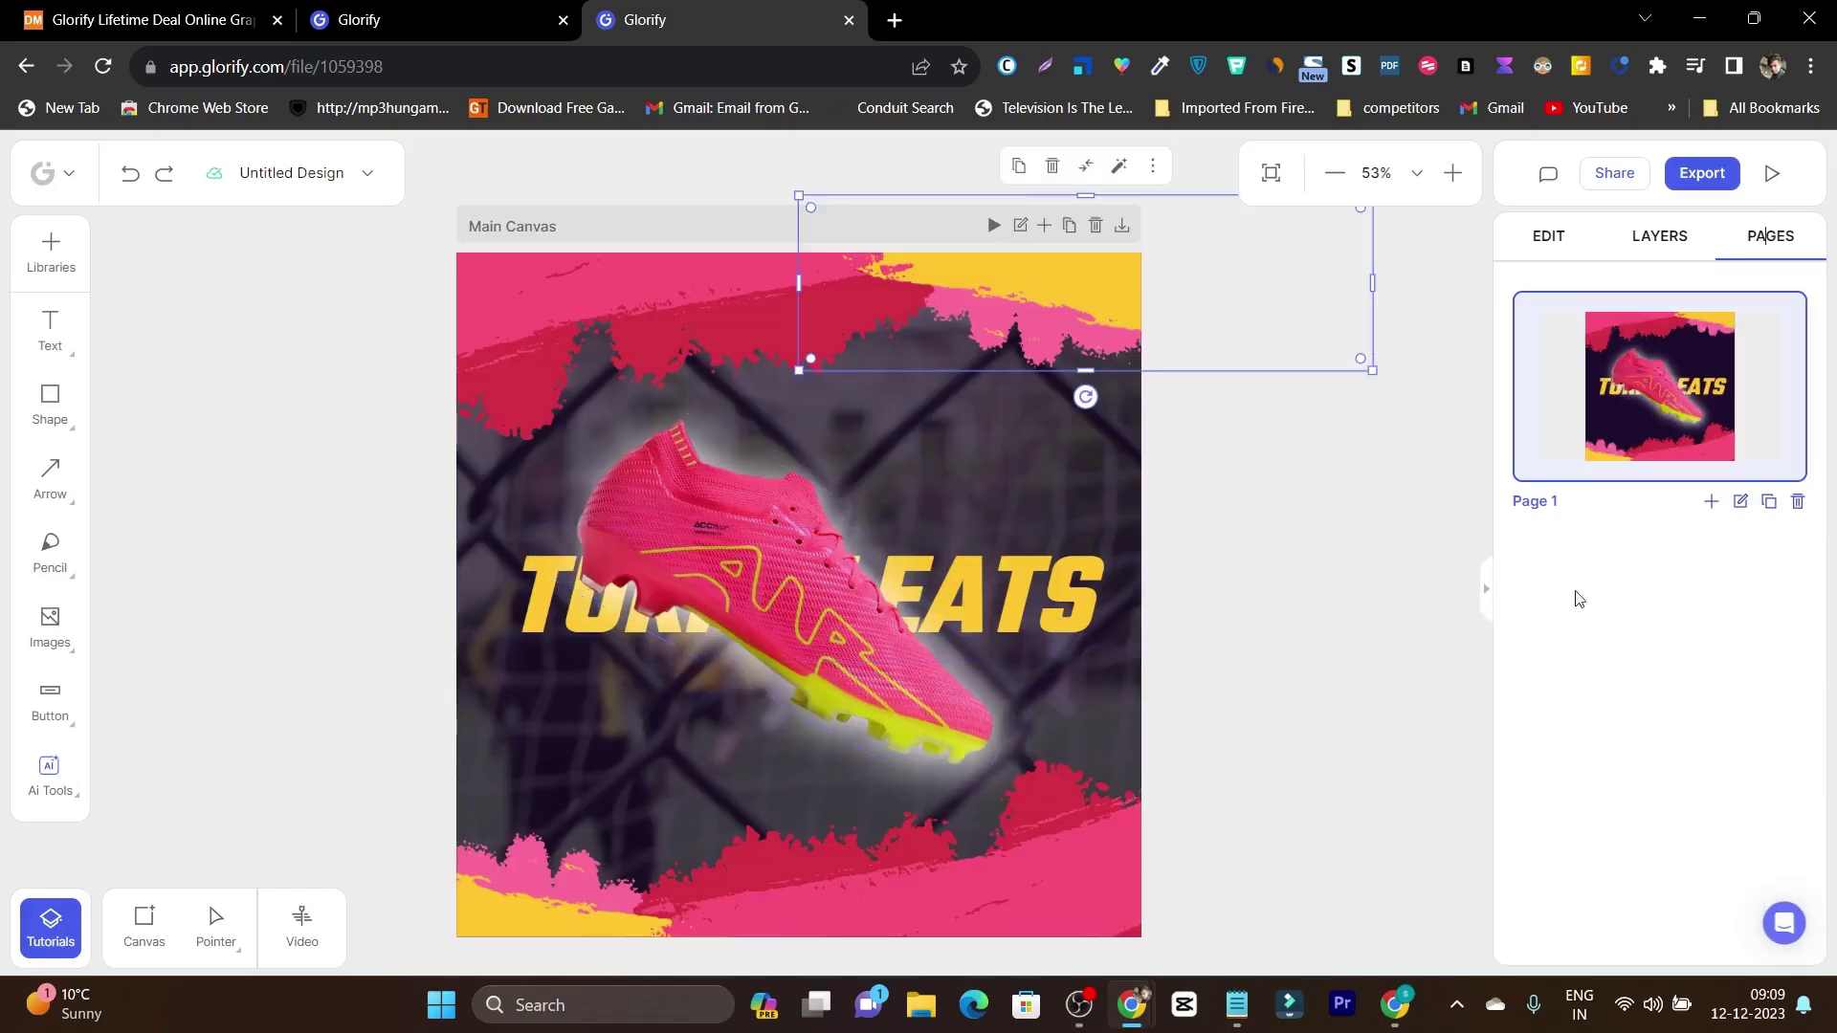
{"action": "left_click", "coordinate": [1710, 501]}
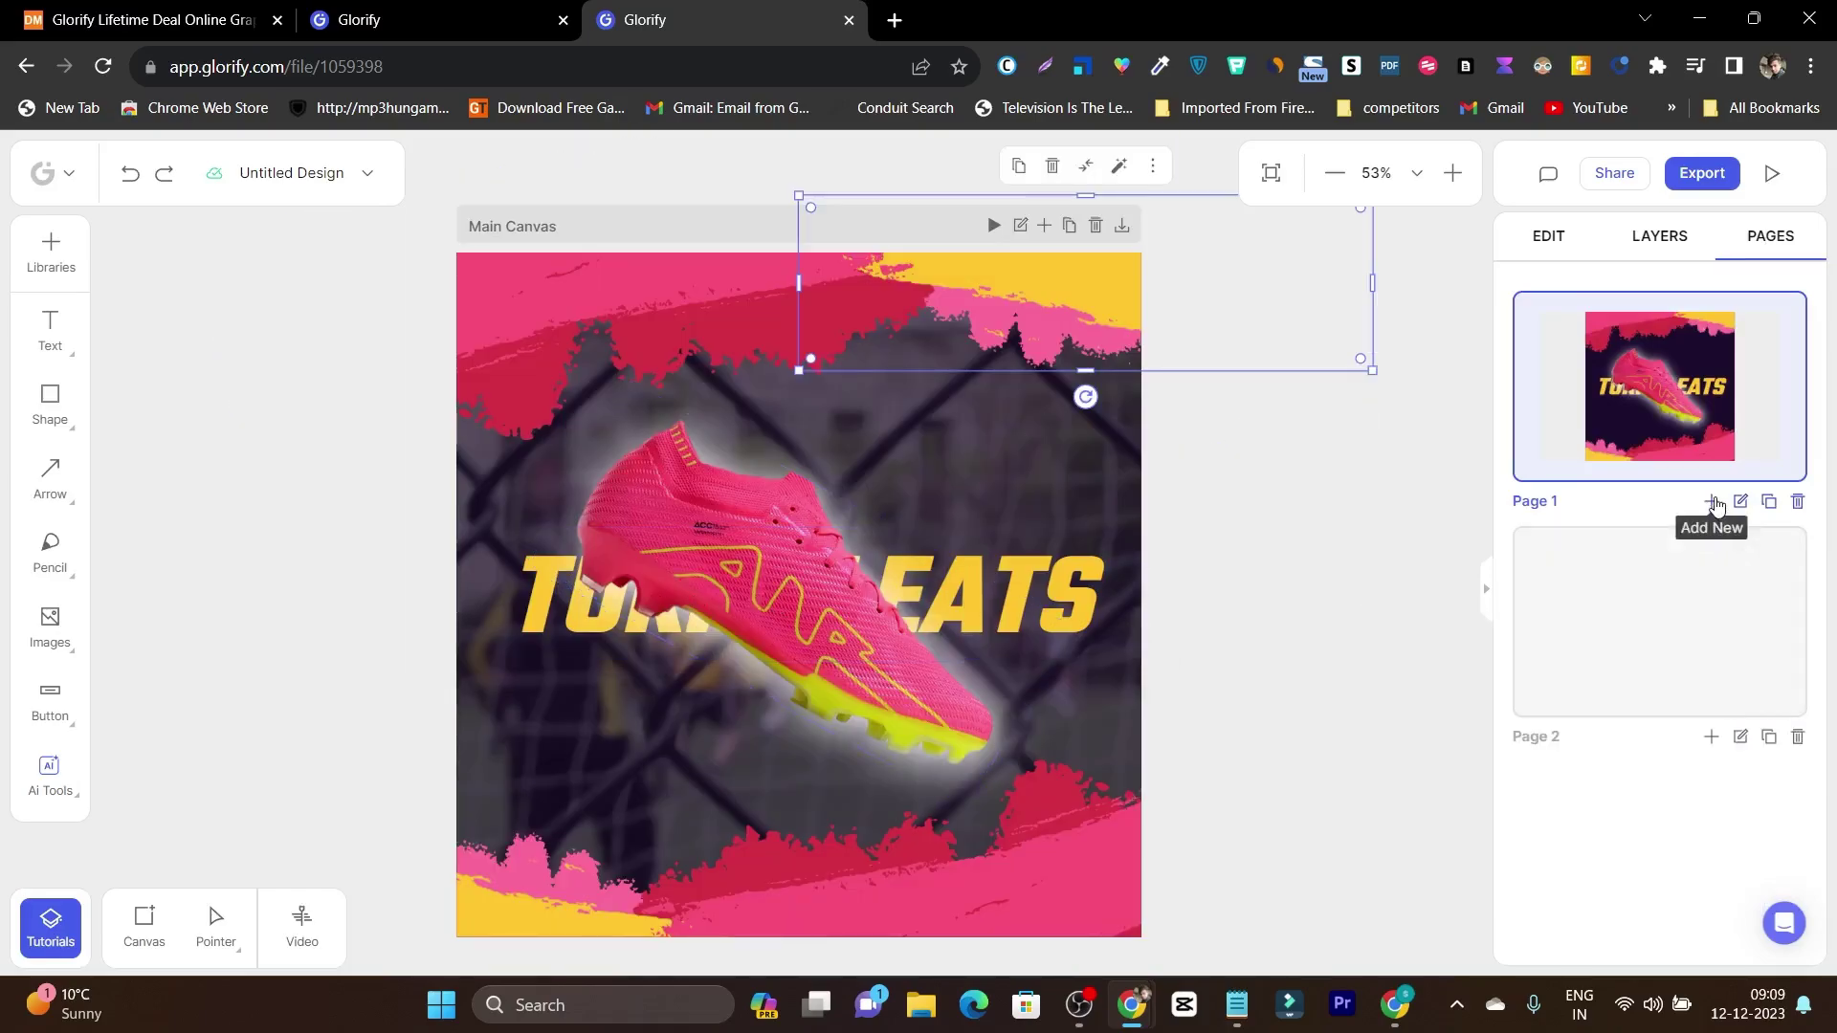
{"action": "left_click", "coordinate": [1629, 631]}
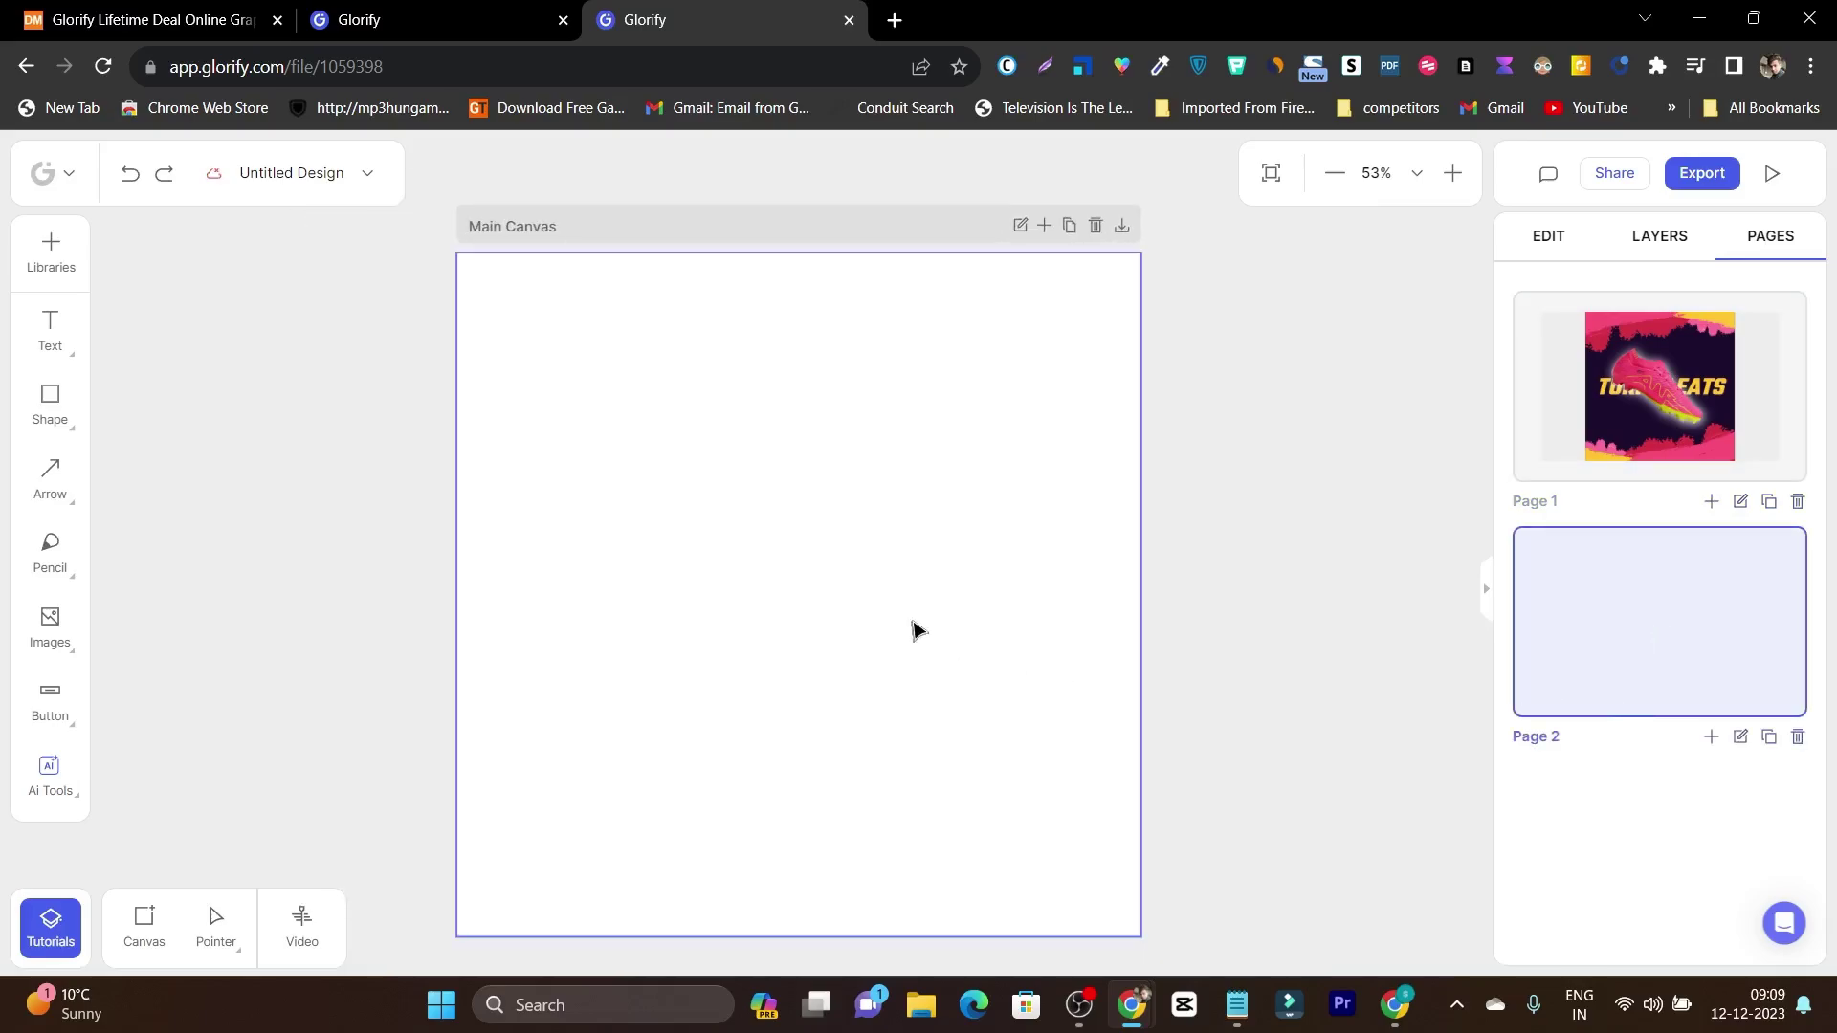
{"action": "scroll", "coordinate": [813, 603], "scroll_direction": "up", "scroll_amount": 8}
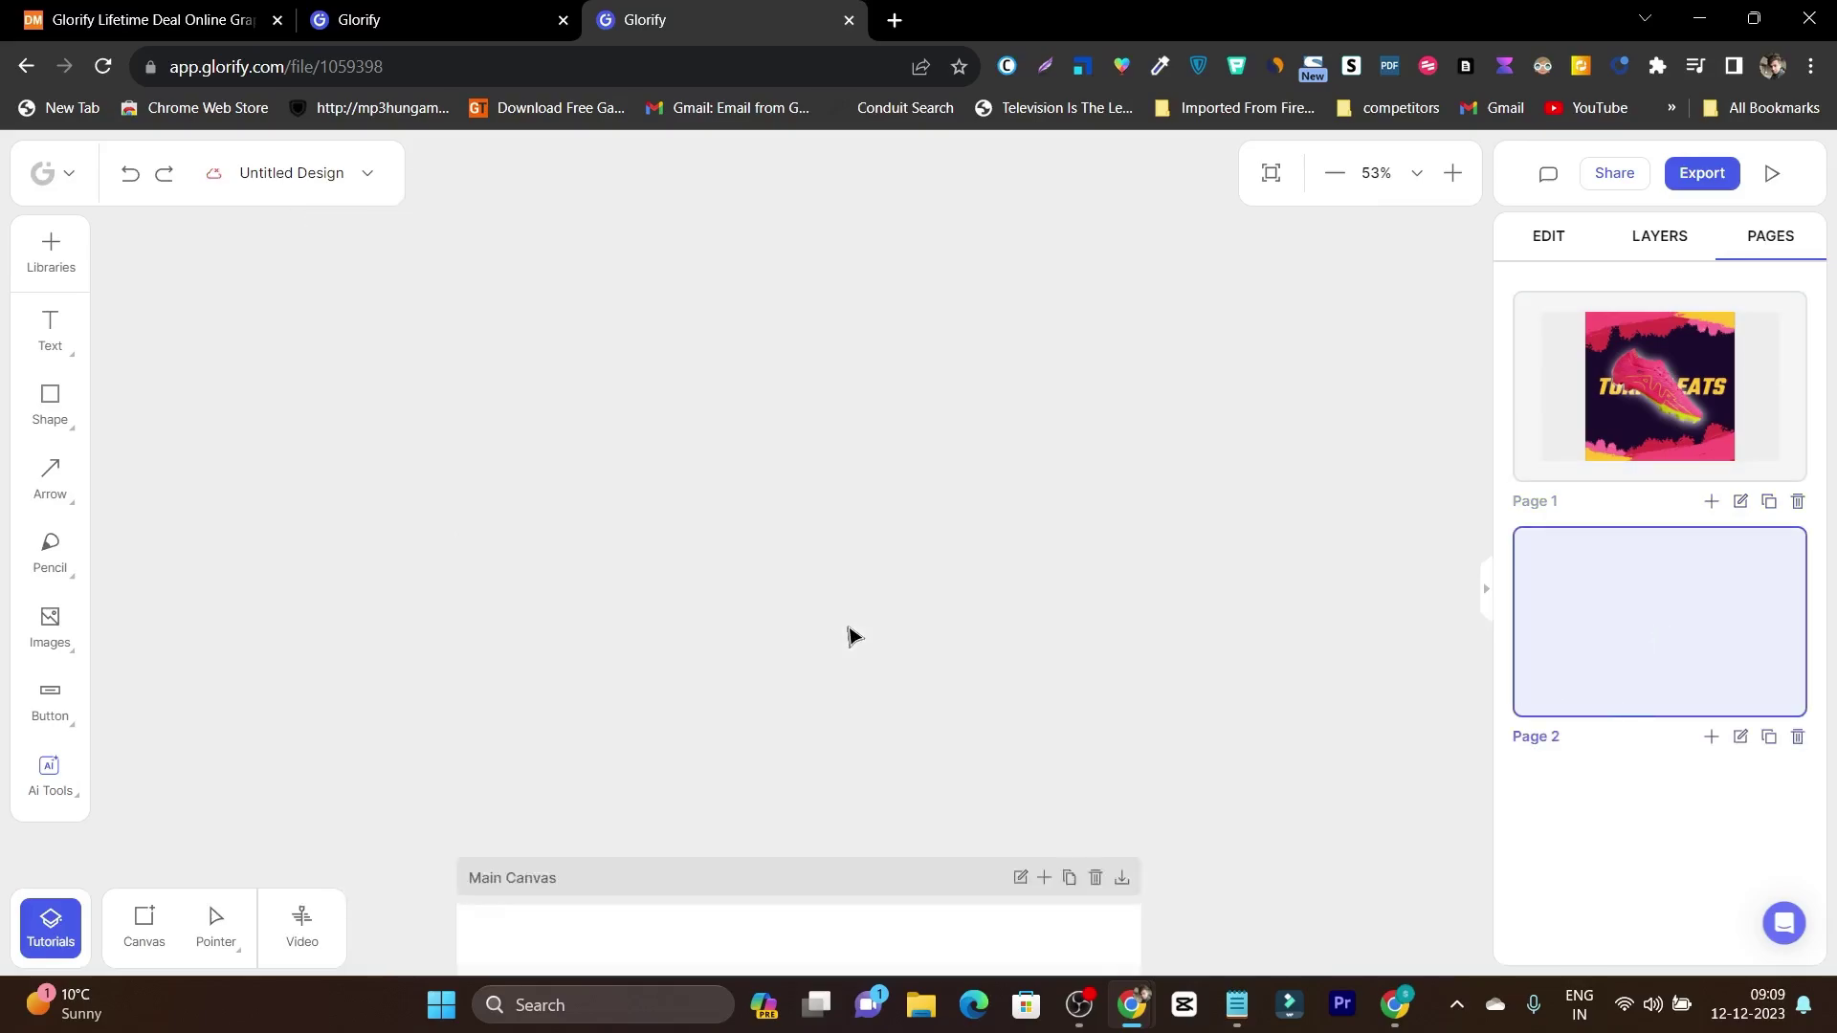
{"action": "left_click", "coordinate": [1687, 437]}
{"action": "left_click", "coordinate": [1655, 680]}
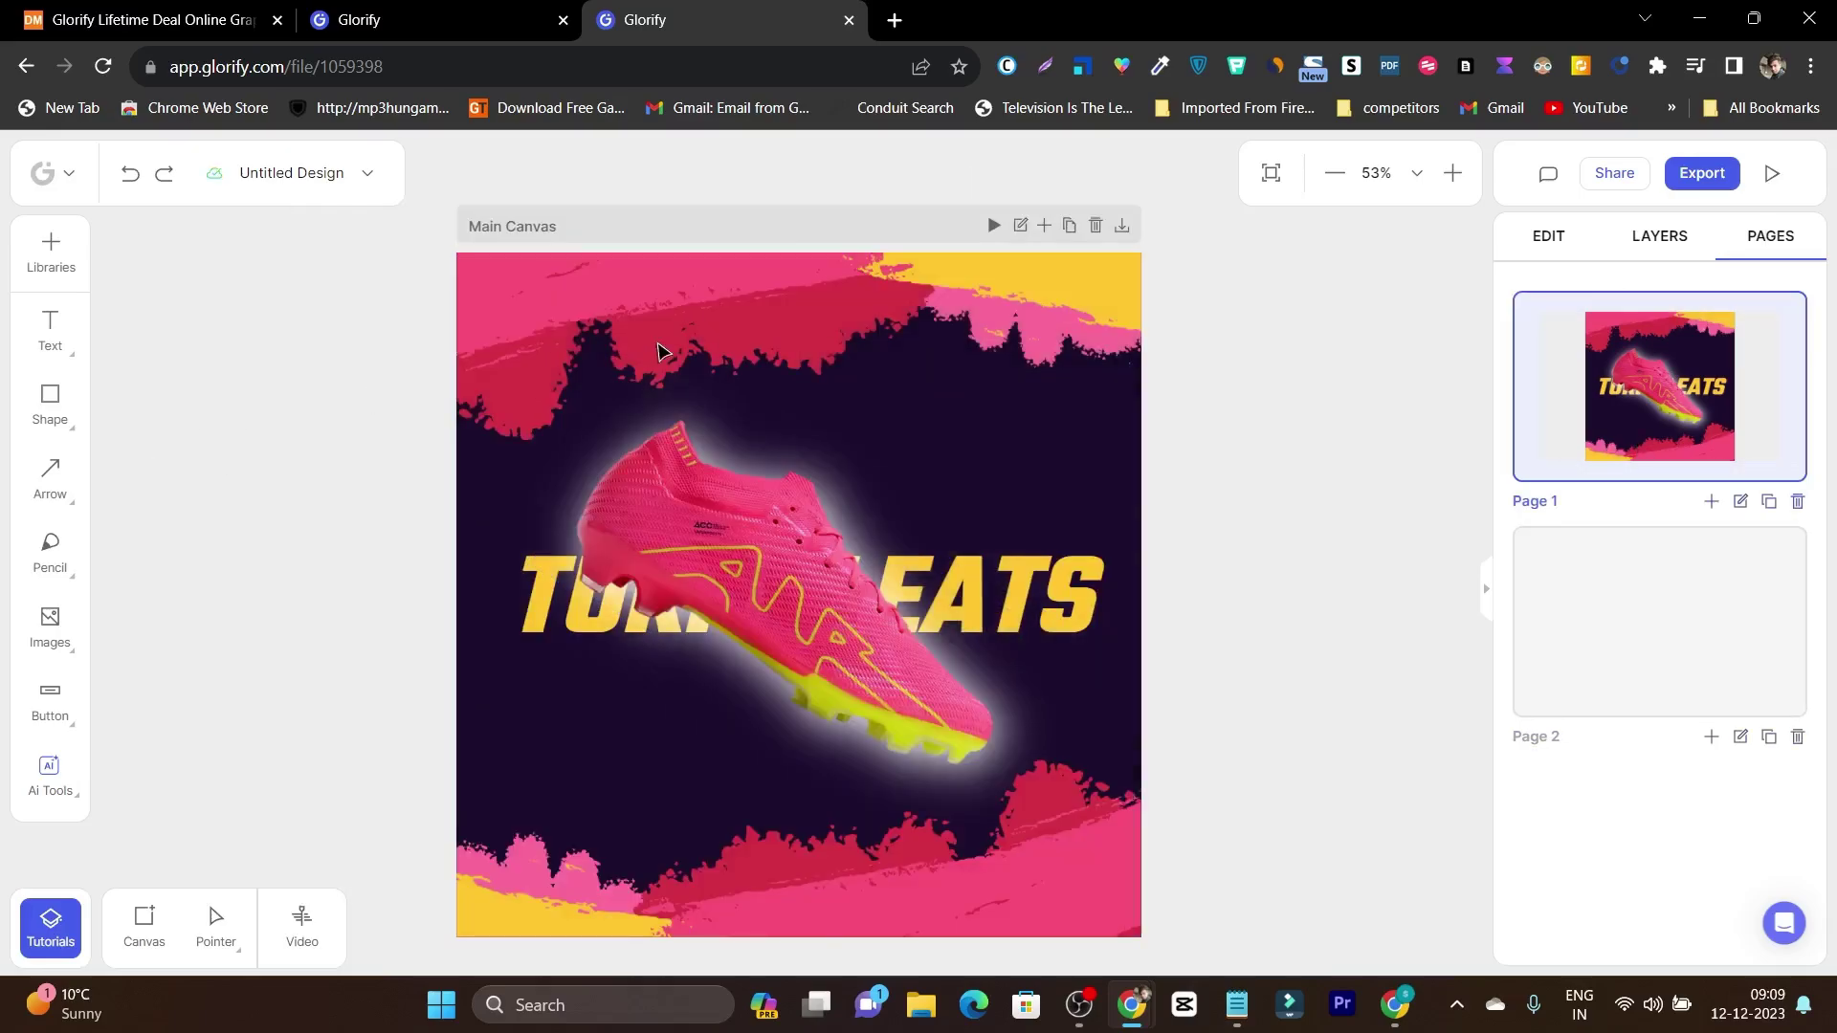
Reposition the Main Canvas artboard, then zoom out and back in to 53%
{"action": "left_click", "coordinate": [658, 227]}
{"action": "left_click_drag", "start_coordinate": [655, 228], "coordinate": [758, 296]}
{"action": "left_click", "coordinate": [1329, 182]}
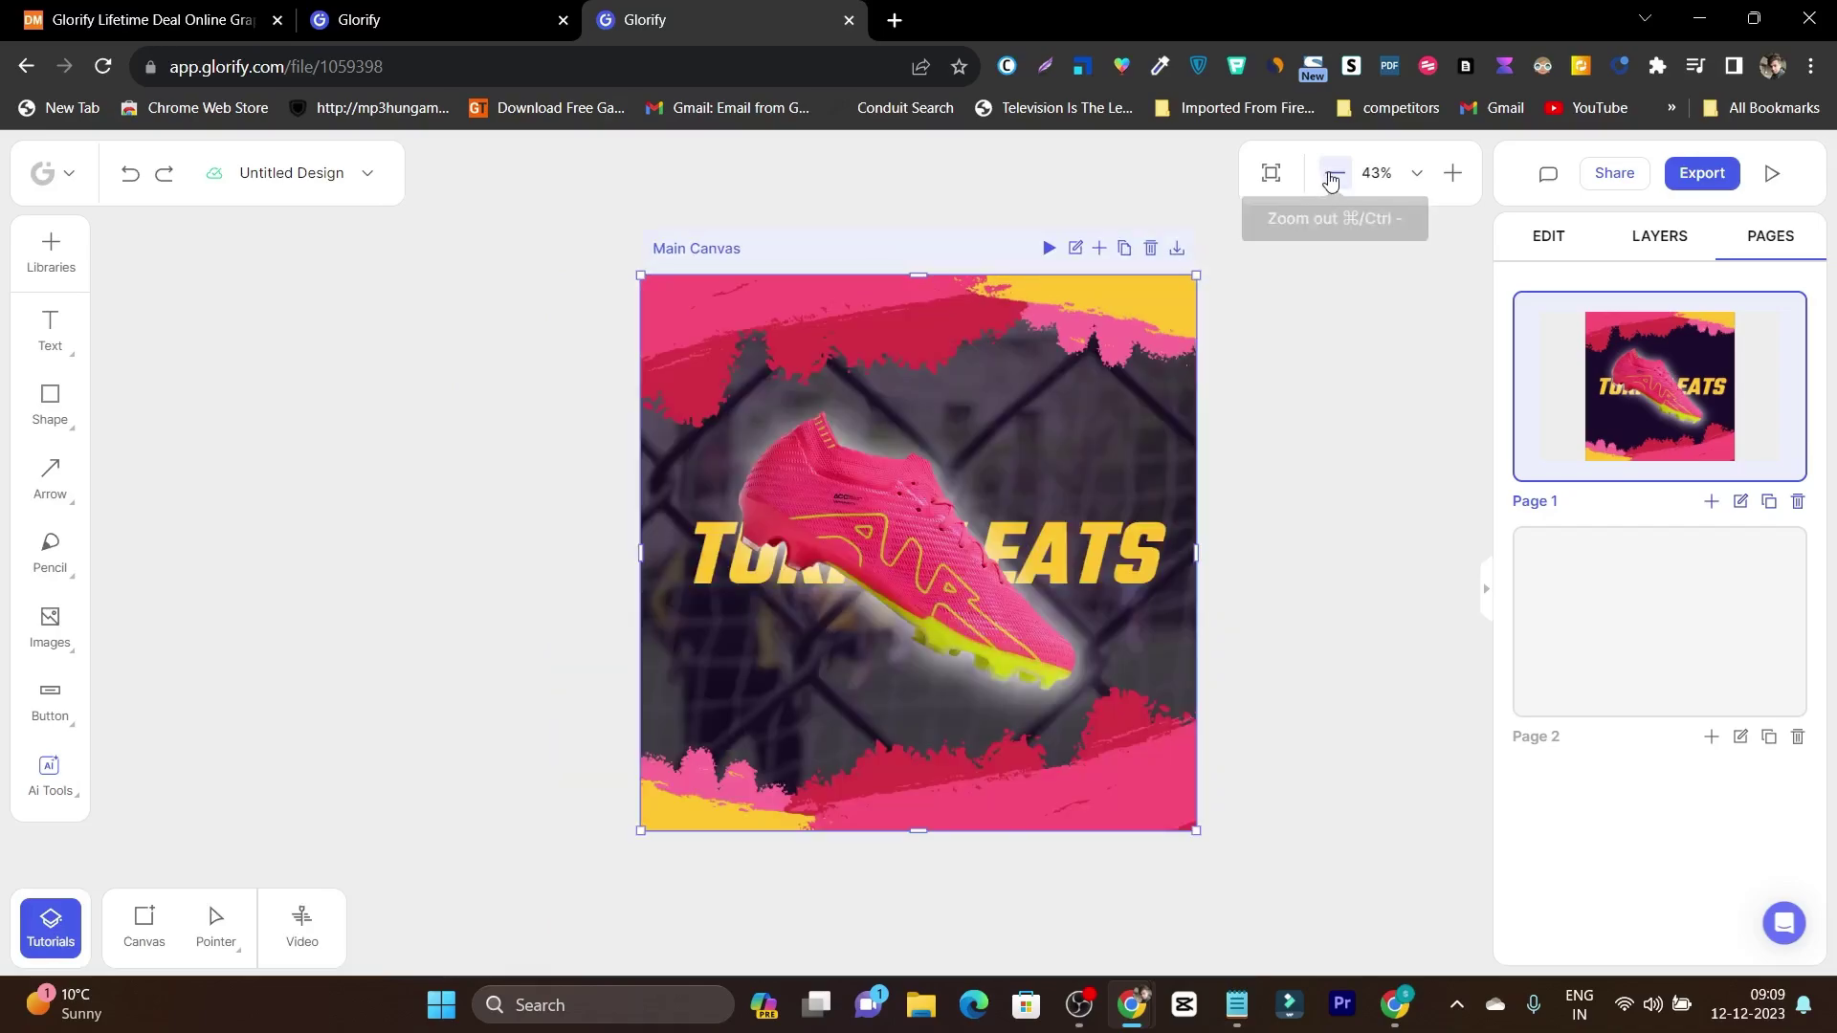
{"action": "left_click", "coordinate": [1450, 174]}
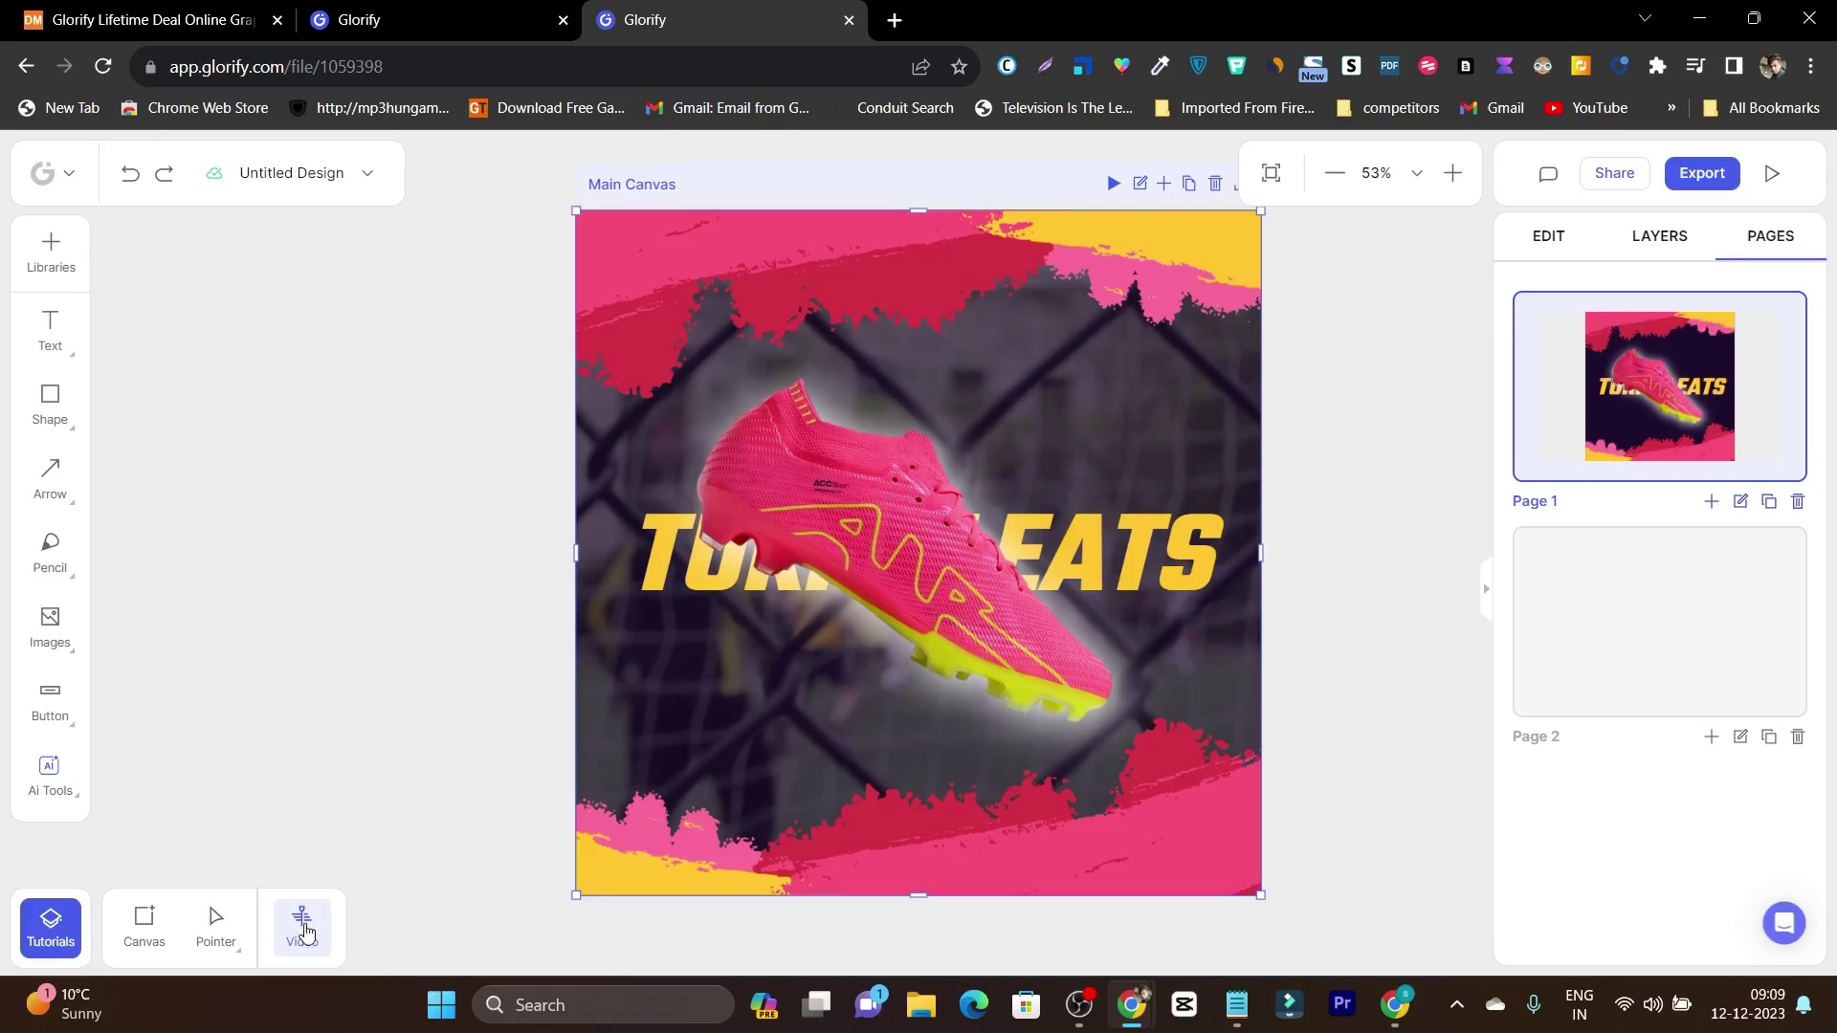
Open the video timeline, zoom out to 33%, move the artboard above it, and select the first Effects layer
{"action": "left_click", "coordinate": [302, 928]}
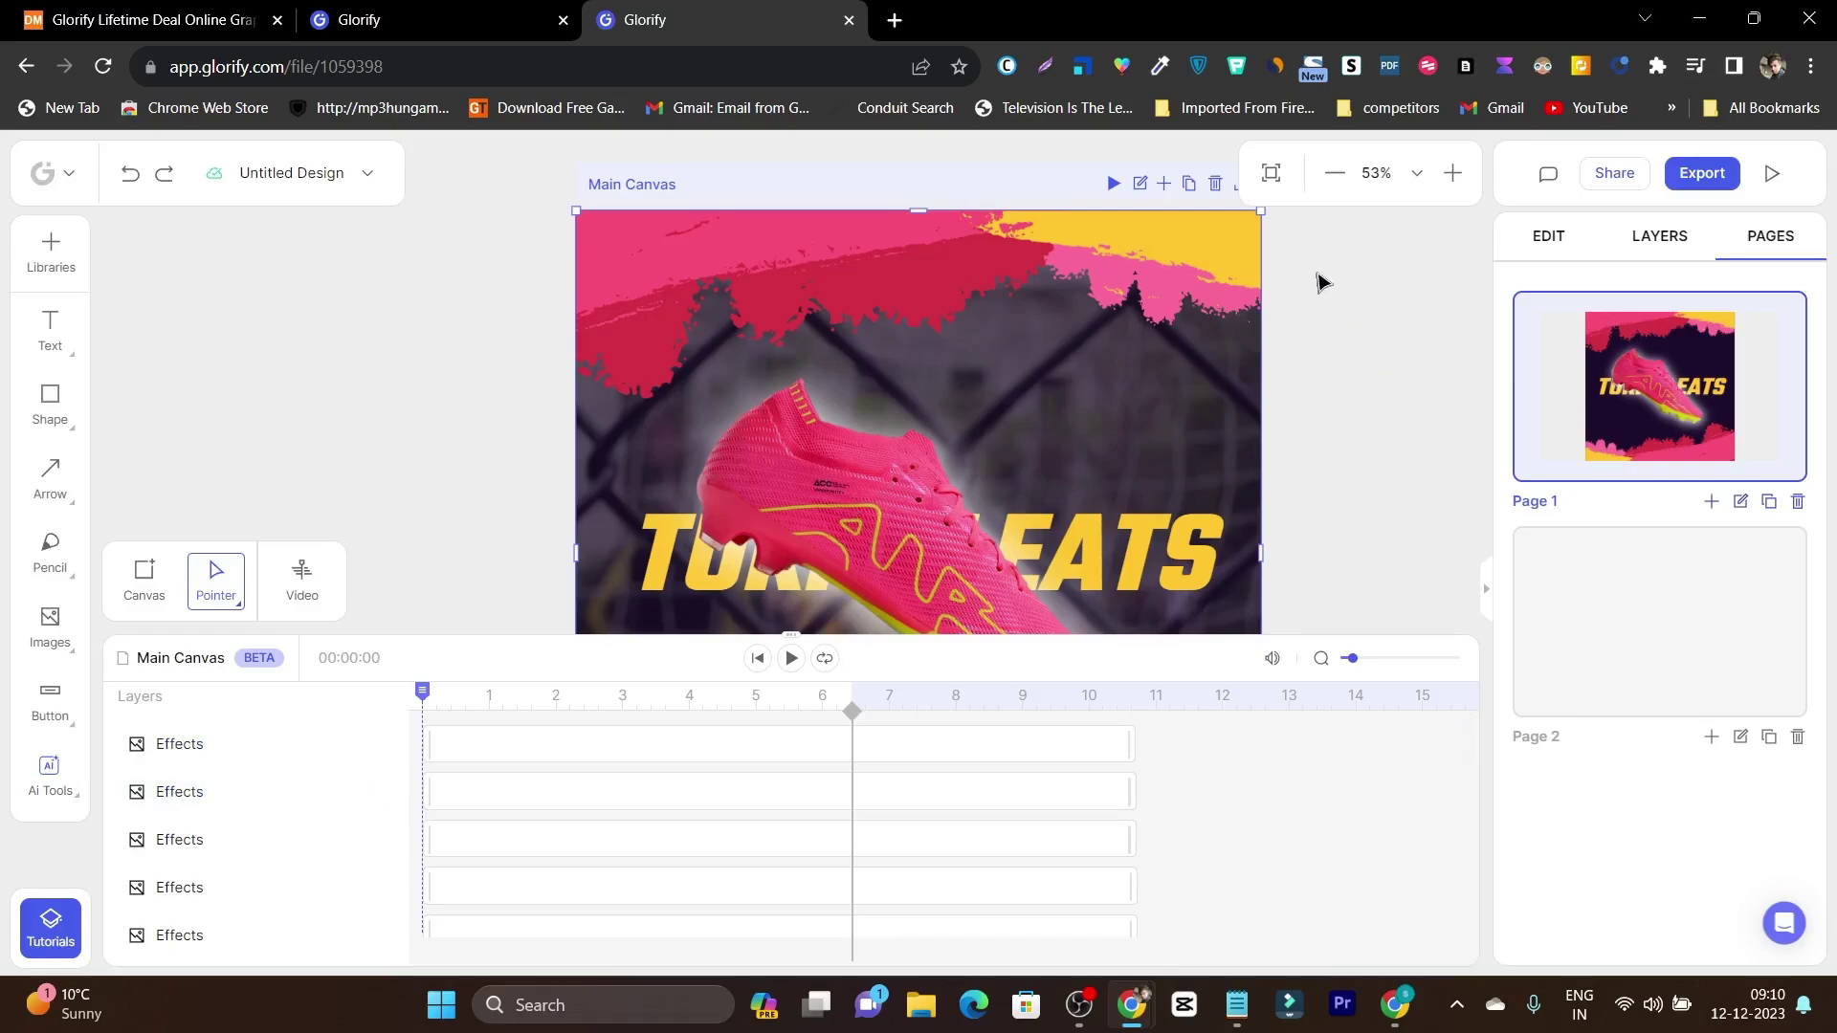
{"action": "left_click", "coordinate": [1334, 180]}
{"action": "left_click", "coordinate": [1335, 179]}
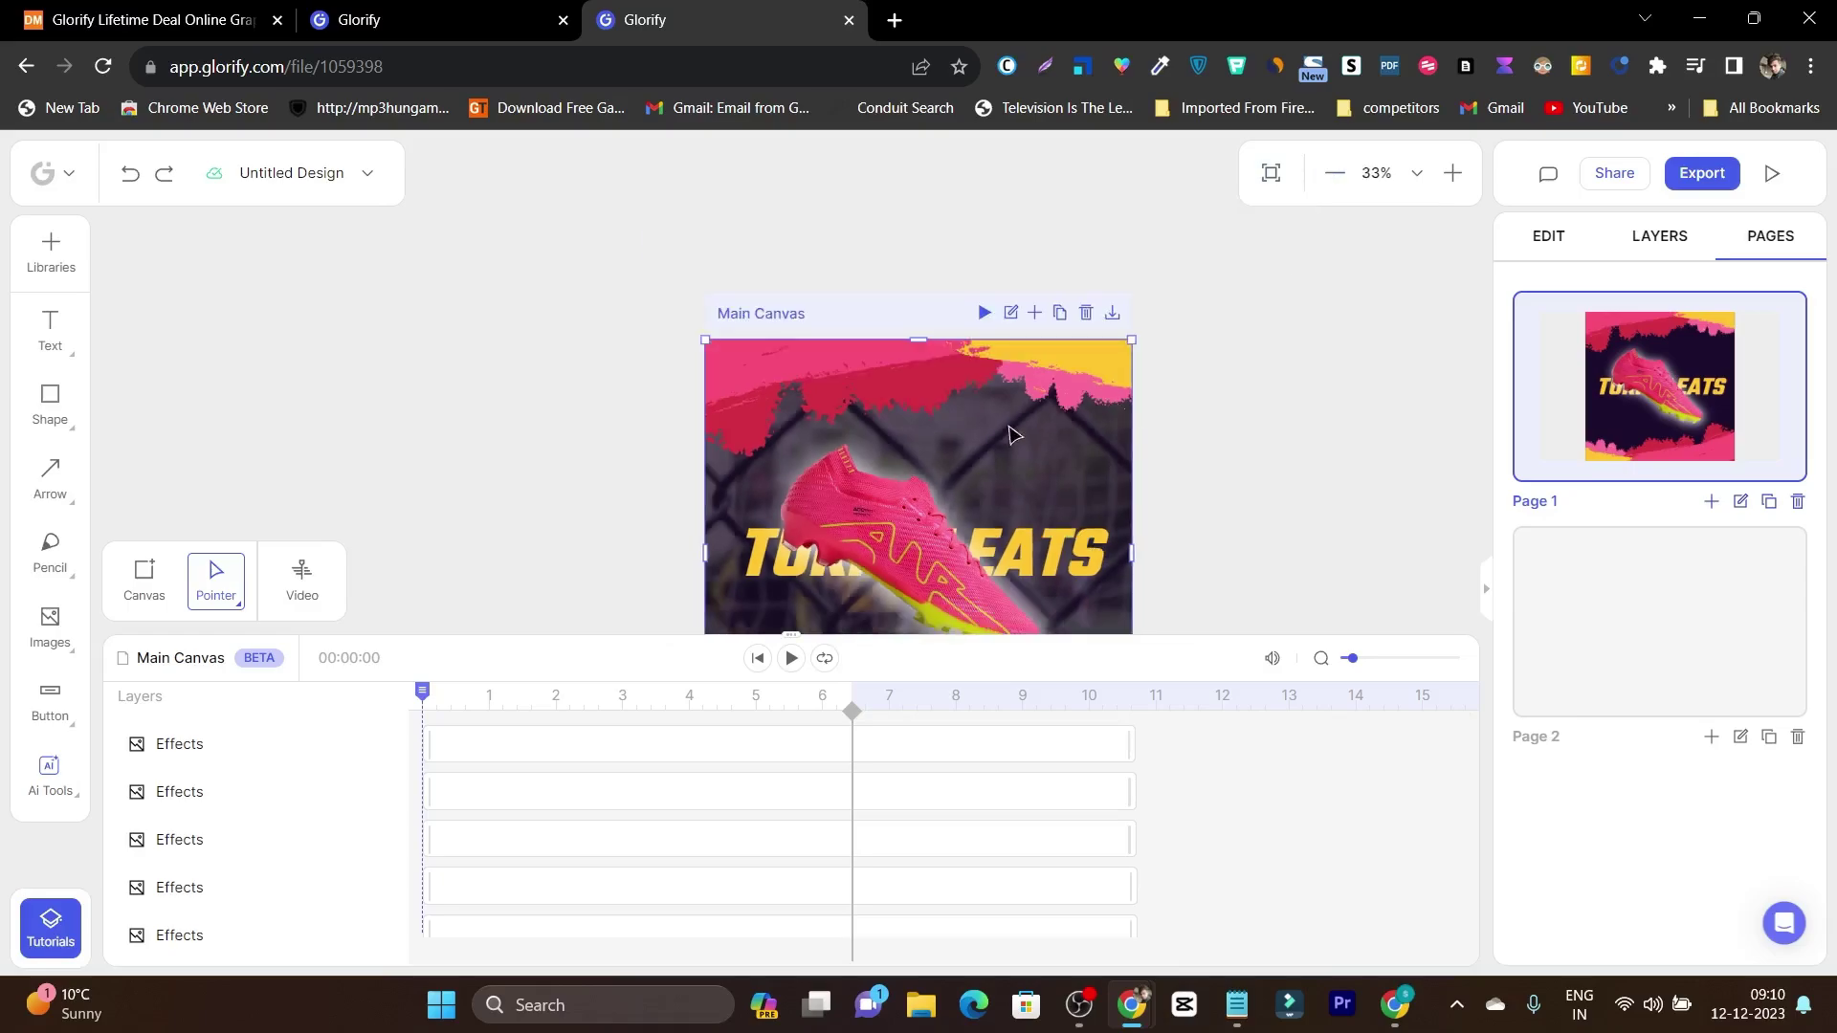
{"action": "left_click_drag", "start_coordinate": [902, 334], "coordinate": [832, 184]}
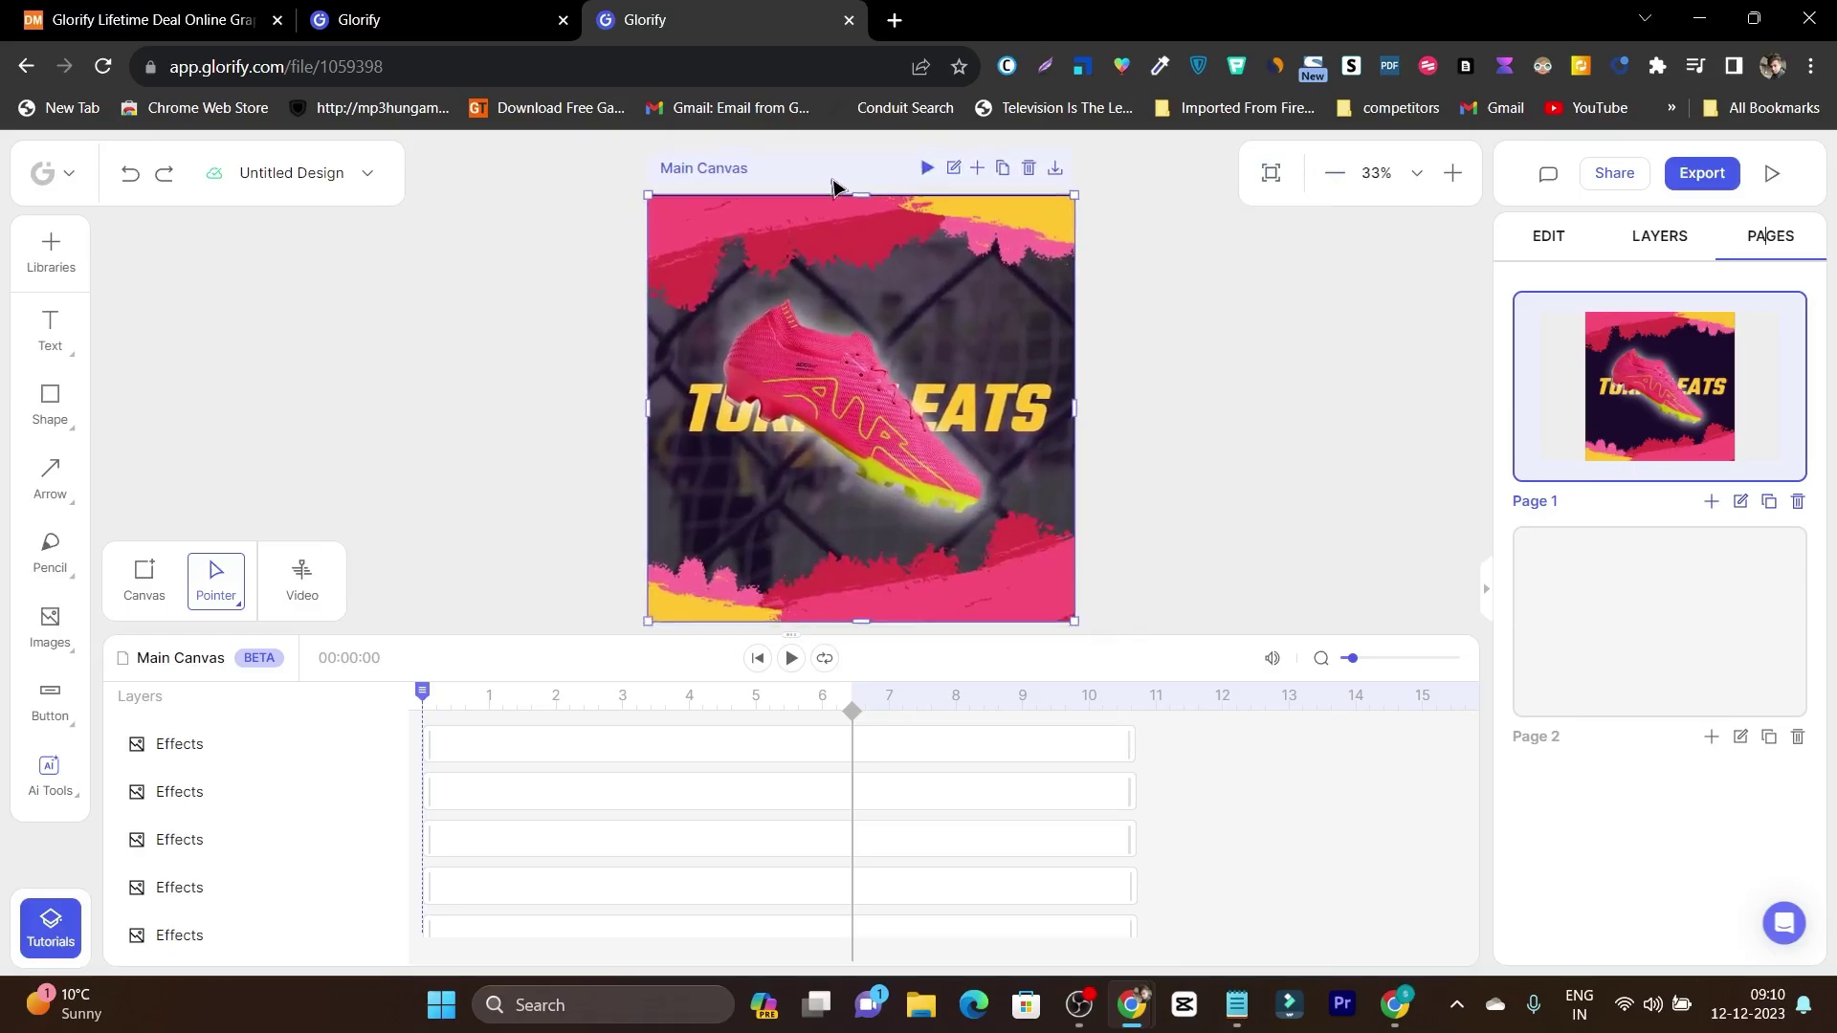
{"action": "left_click", "coordinate": [165, 756]}
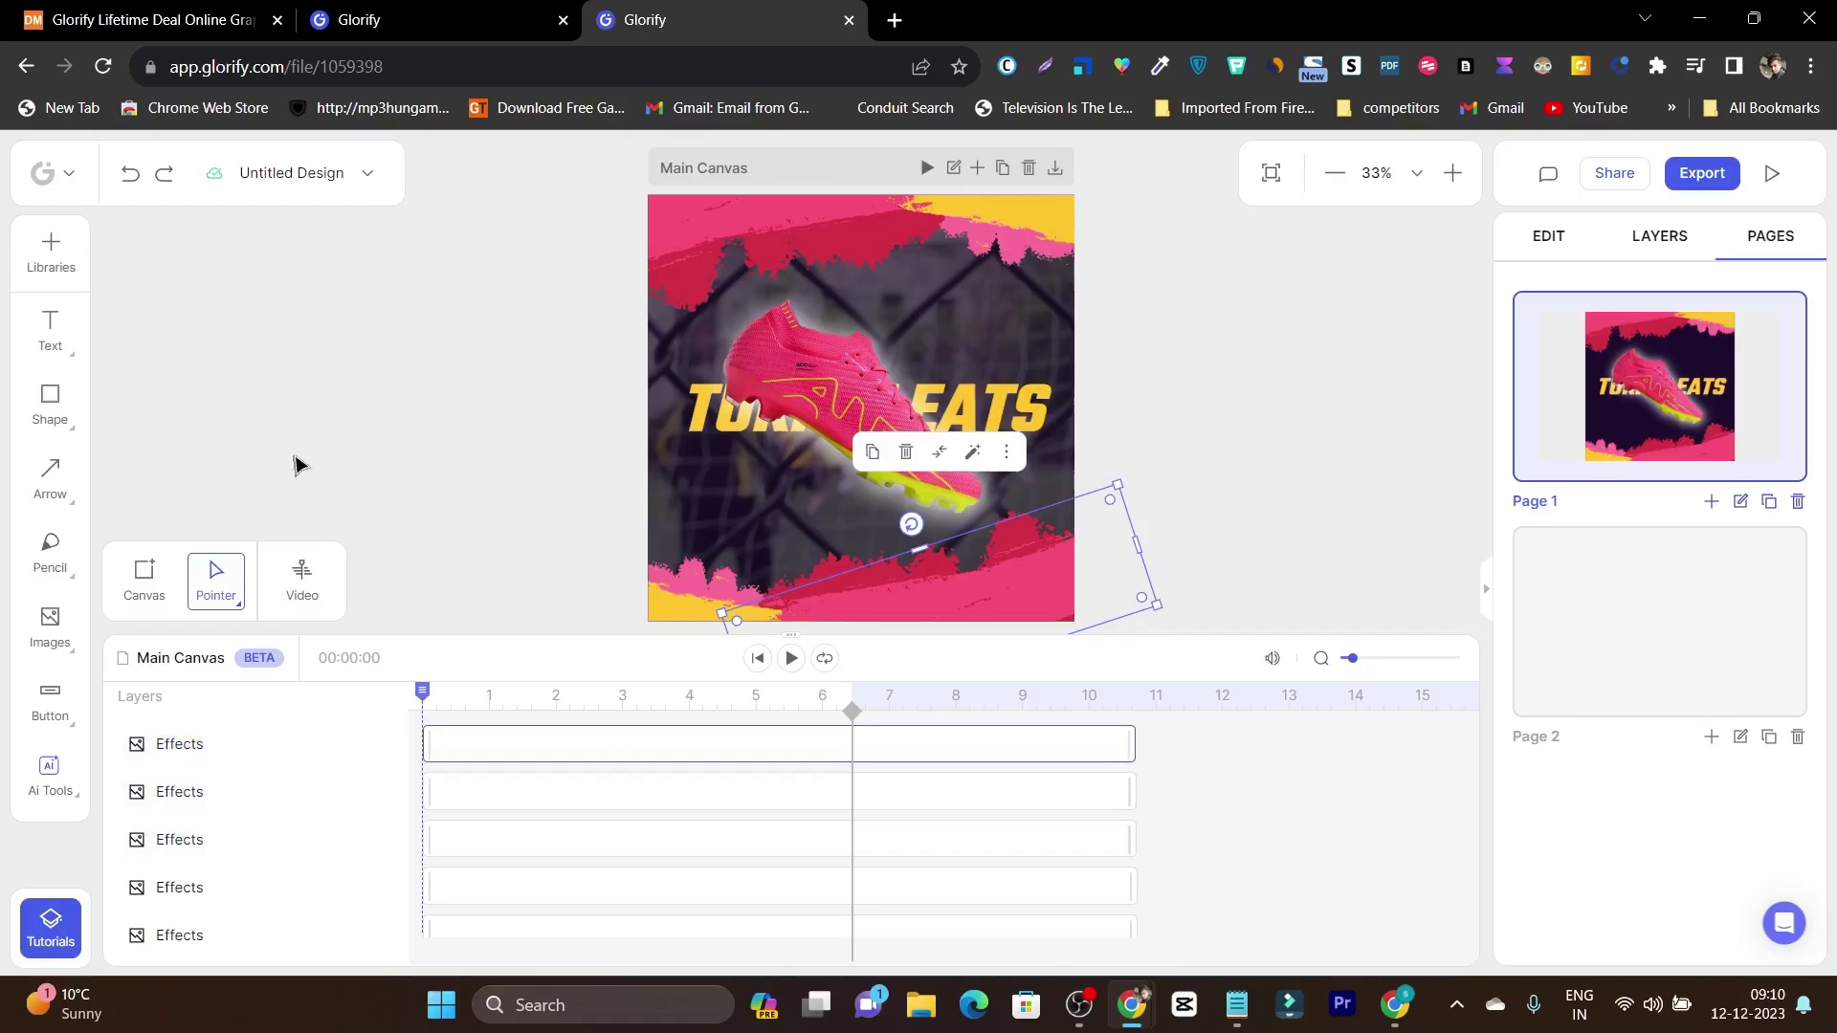
{"action": "left_click", "coordinate": [143, 19]}
{"action": "scroll", "coordinate": [1435, 632], "scroll_direction": "up", "scroll_amount": 8}
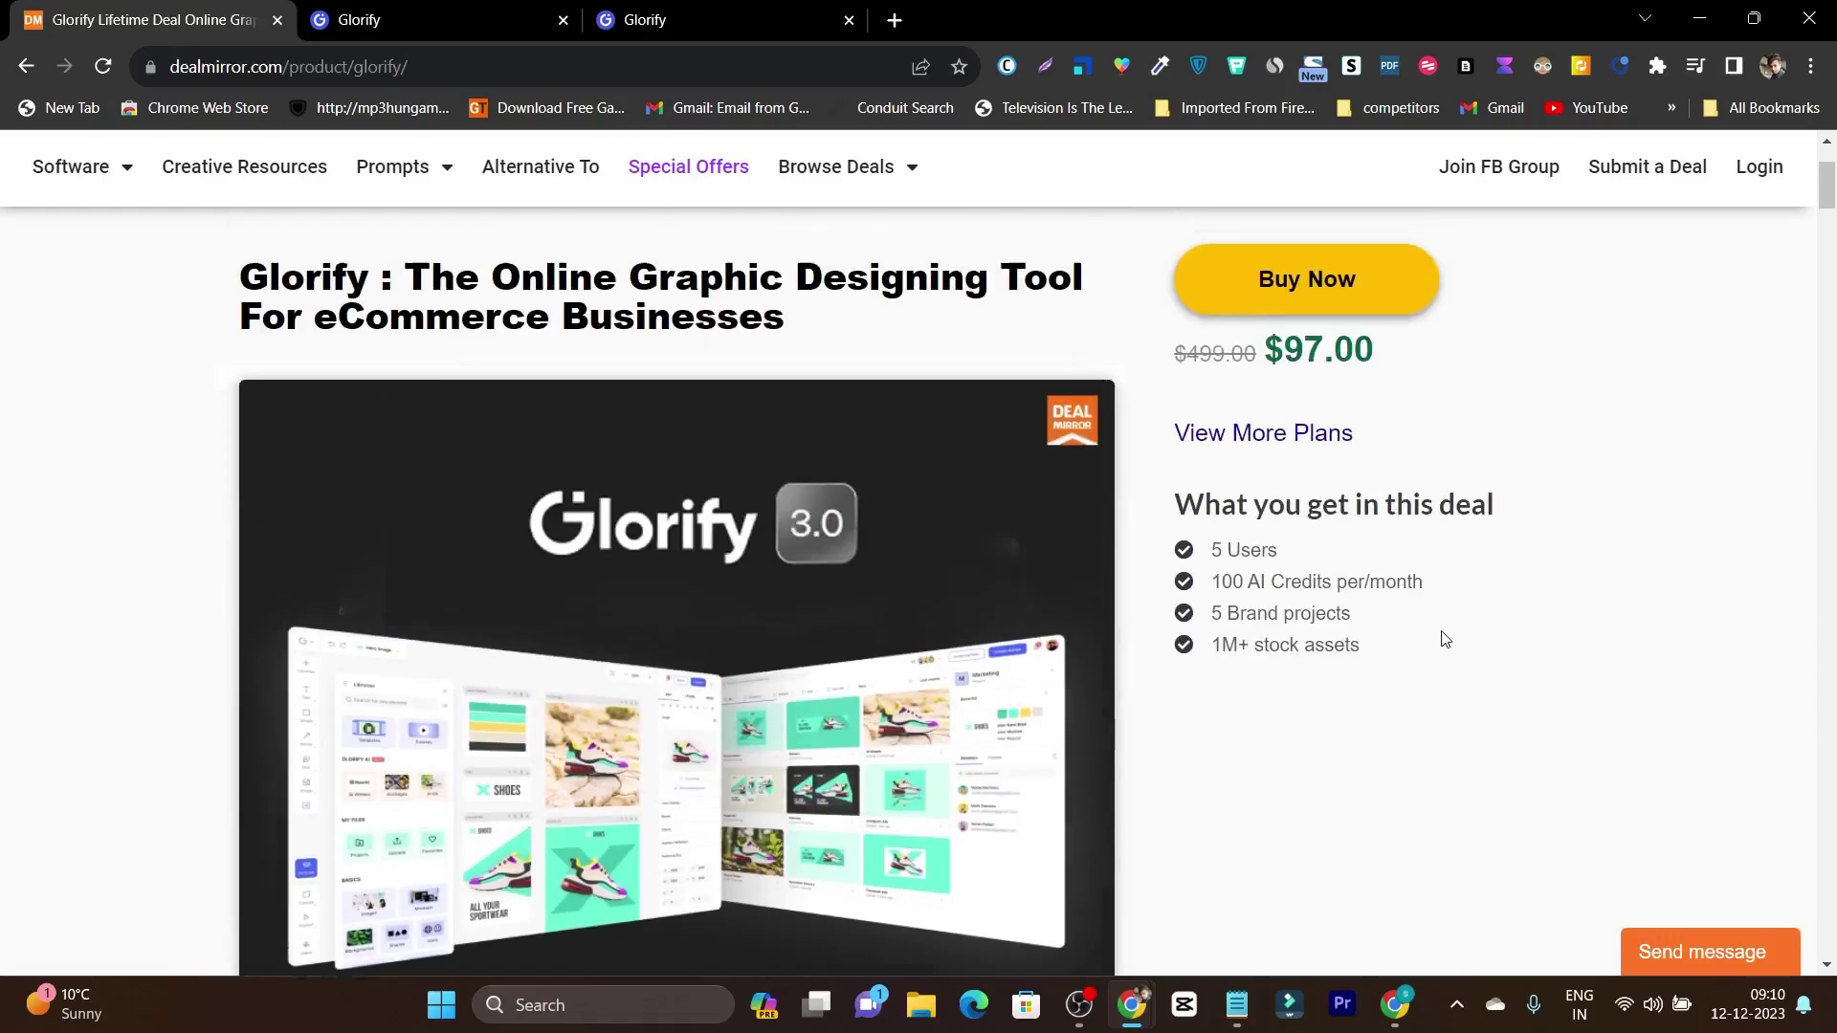
{"action": "left_click", "coordinate": [651, 19]}
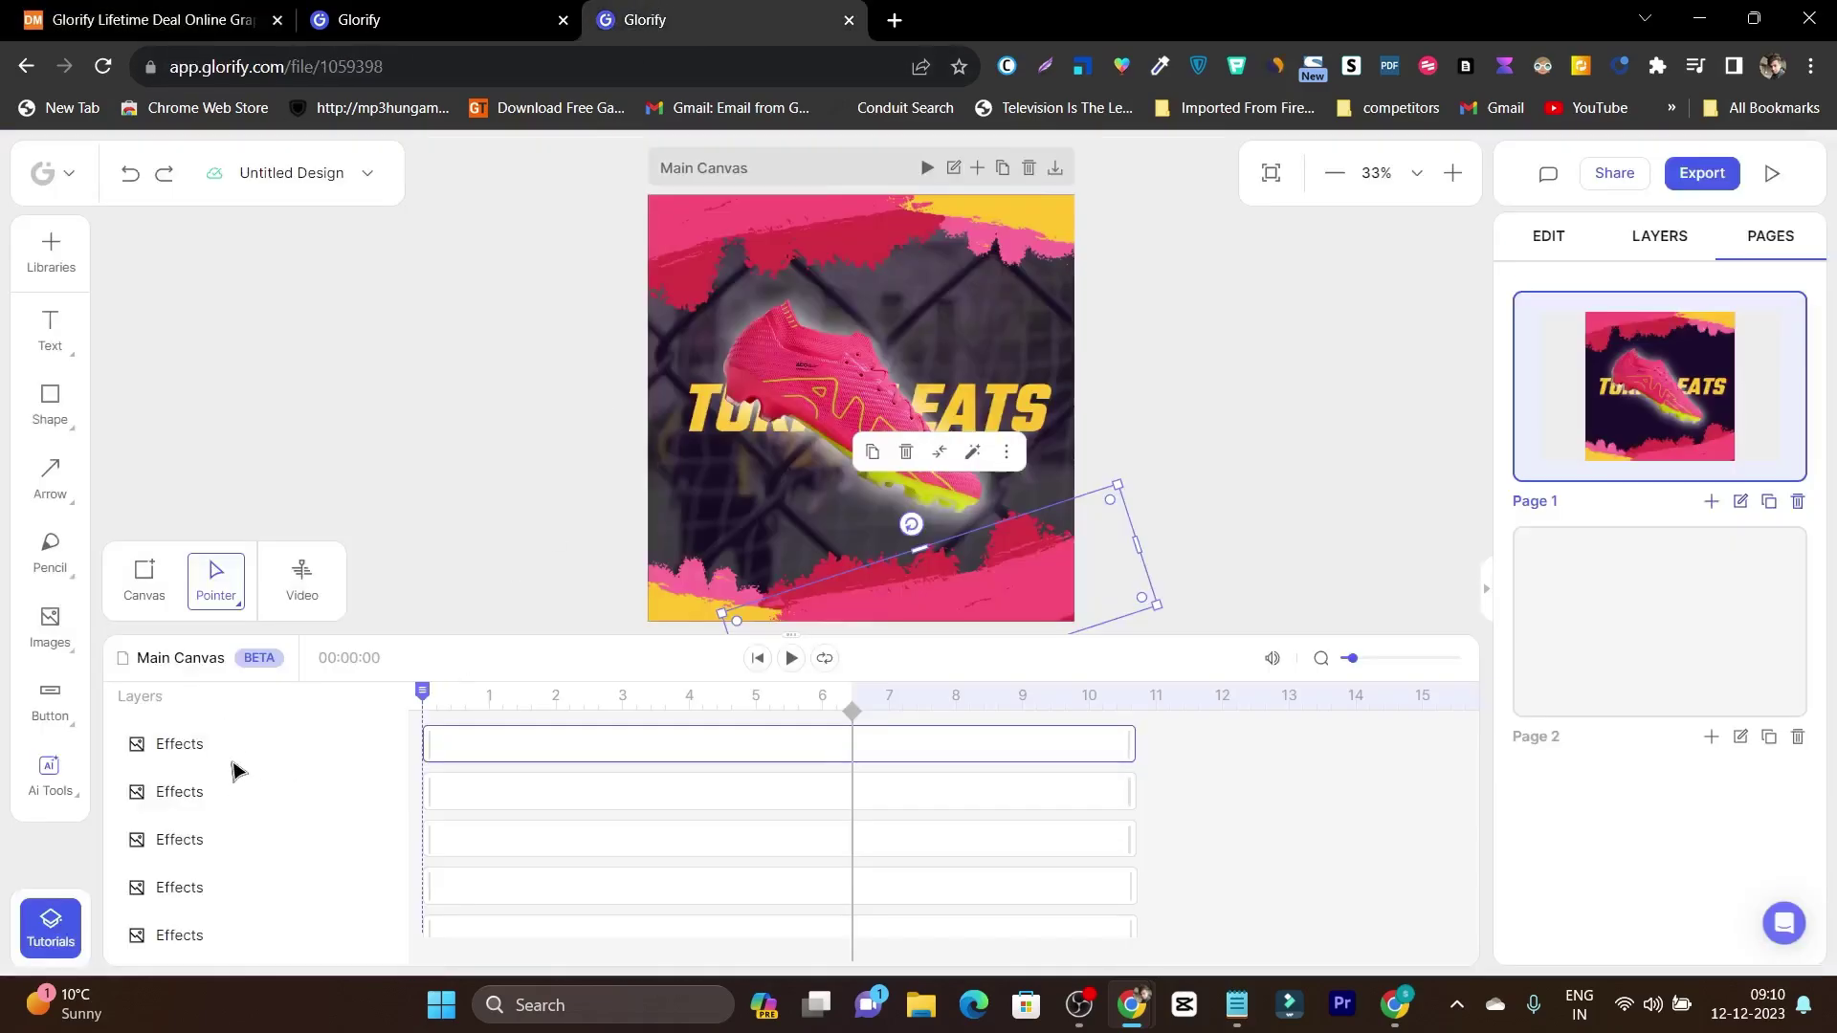
Scroll through the Tutorials video list, then close it along with the video timeline
{"action": "left_click", "coordinate": [66, 942]}
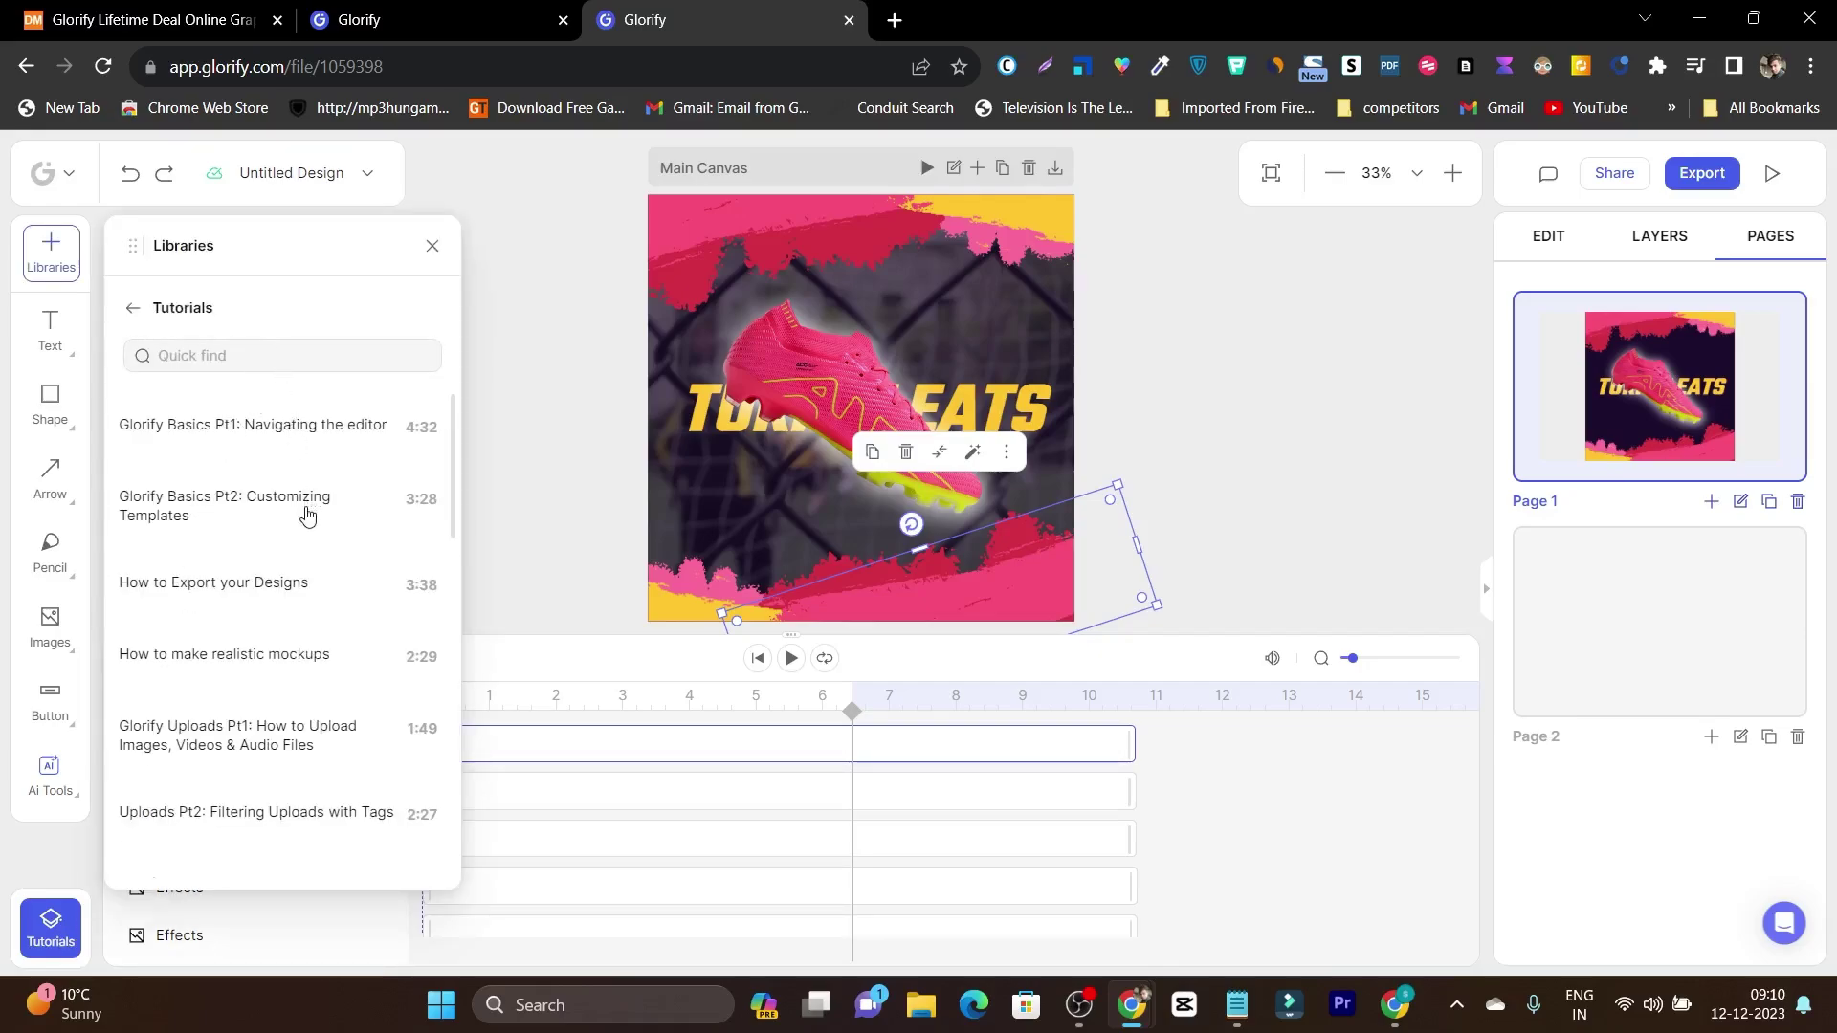
{"action": "scroll", "coordinate": [309, 547], "scroll_direction": "down", "scroll_amount": 15}
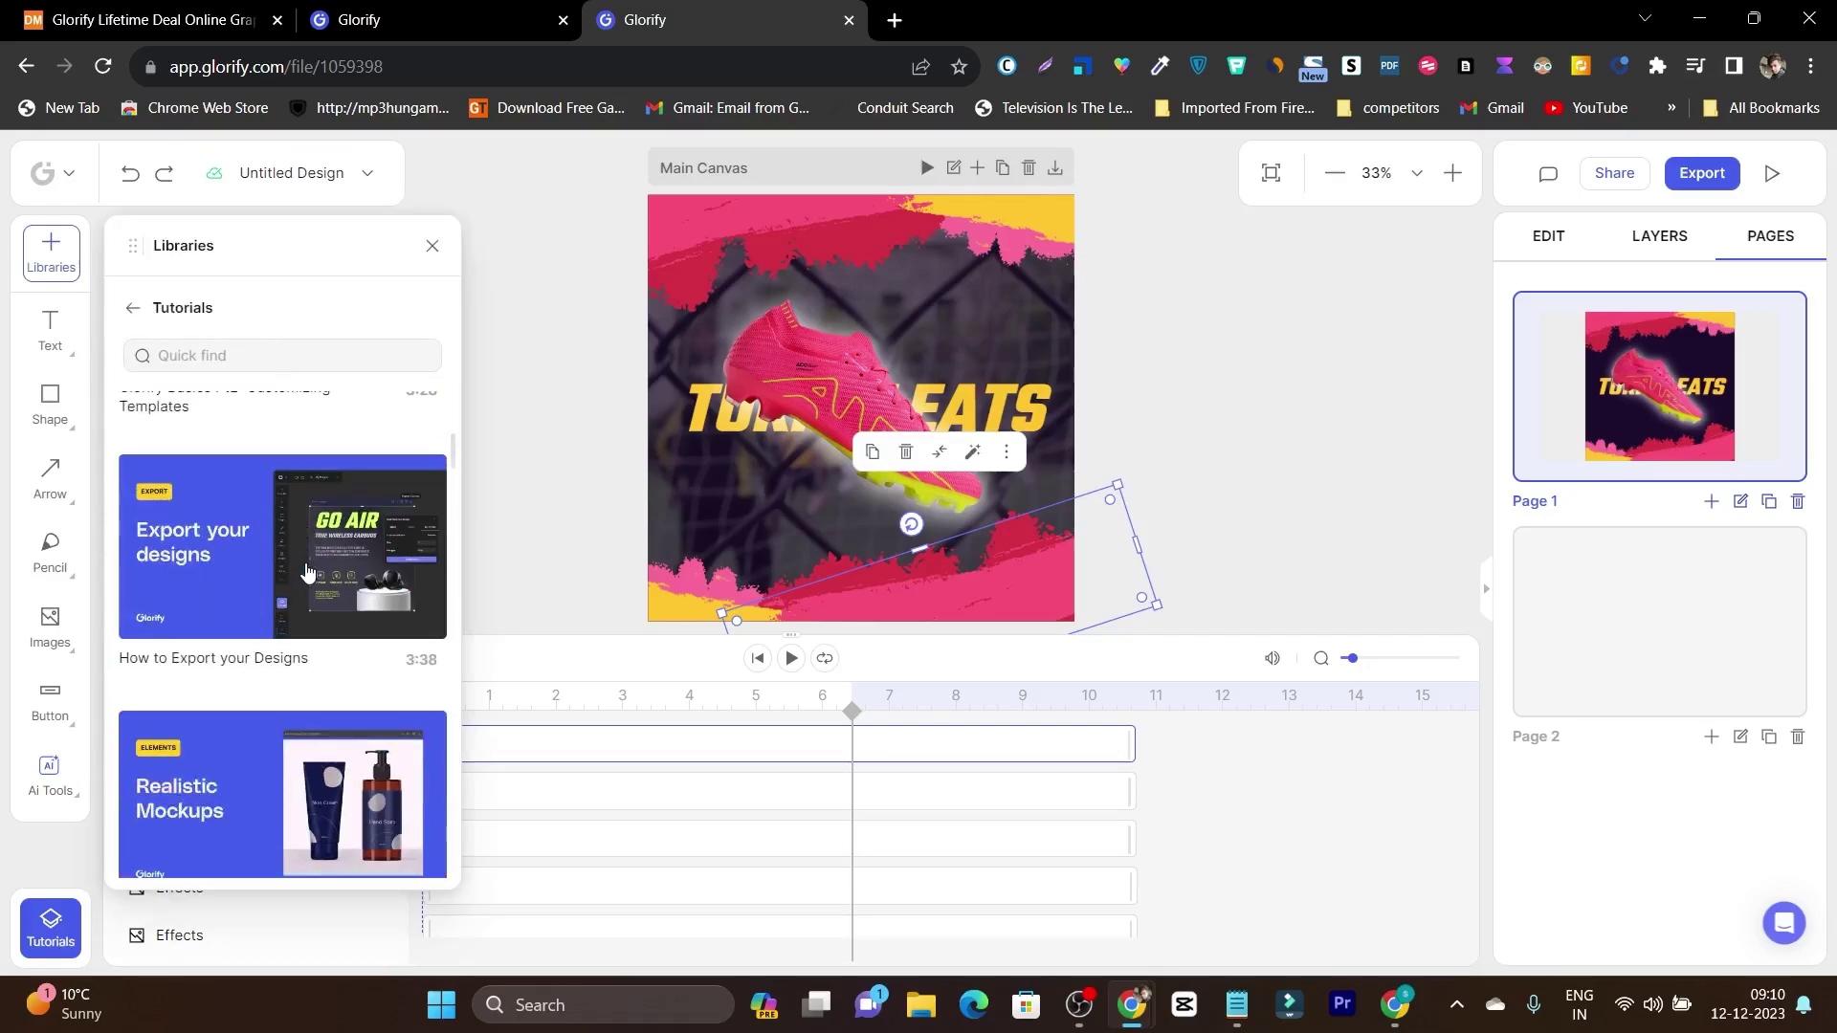
{"action": "scroll", "coordinate": [309, 642], "scroll_direction": "up", "scroll_amount": 15}
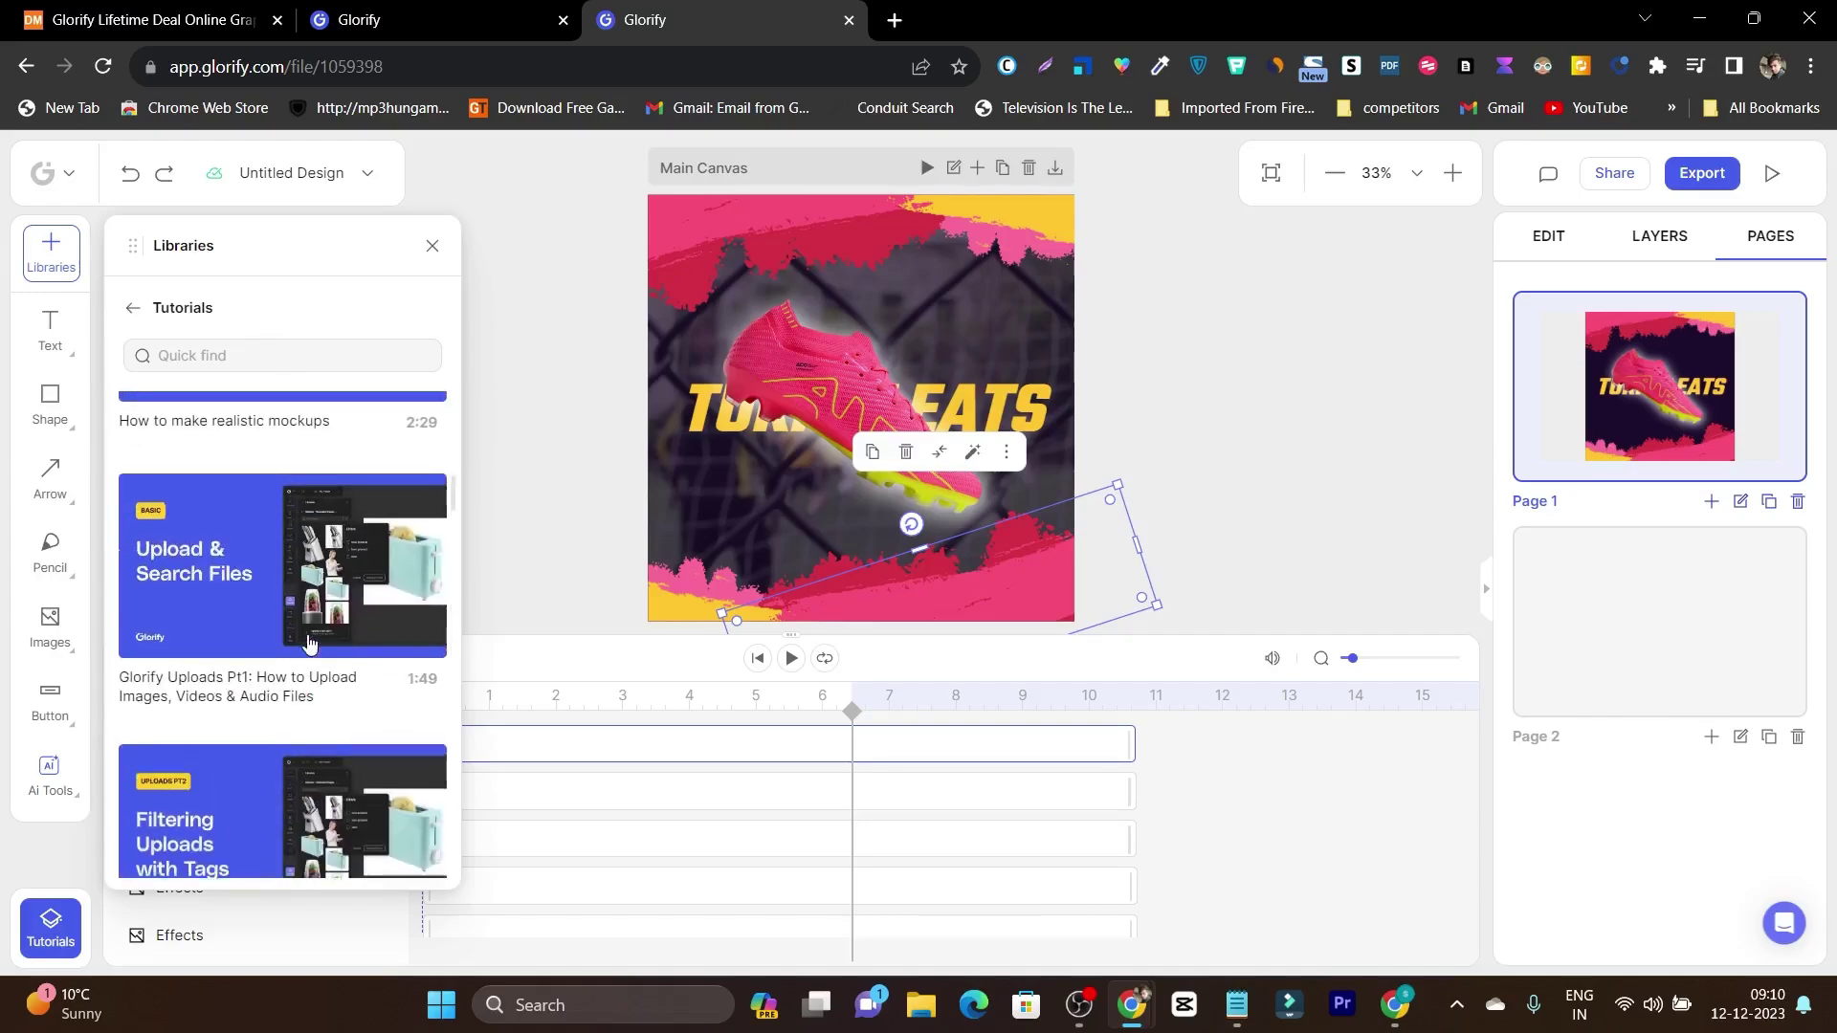
{"action": "left_click", "coordinate": [1249, 476]}
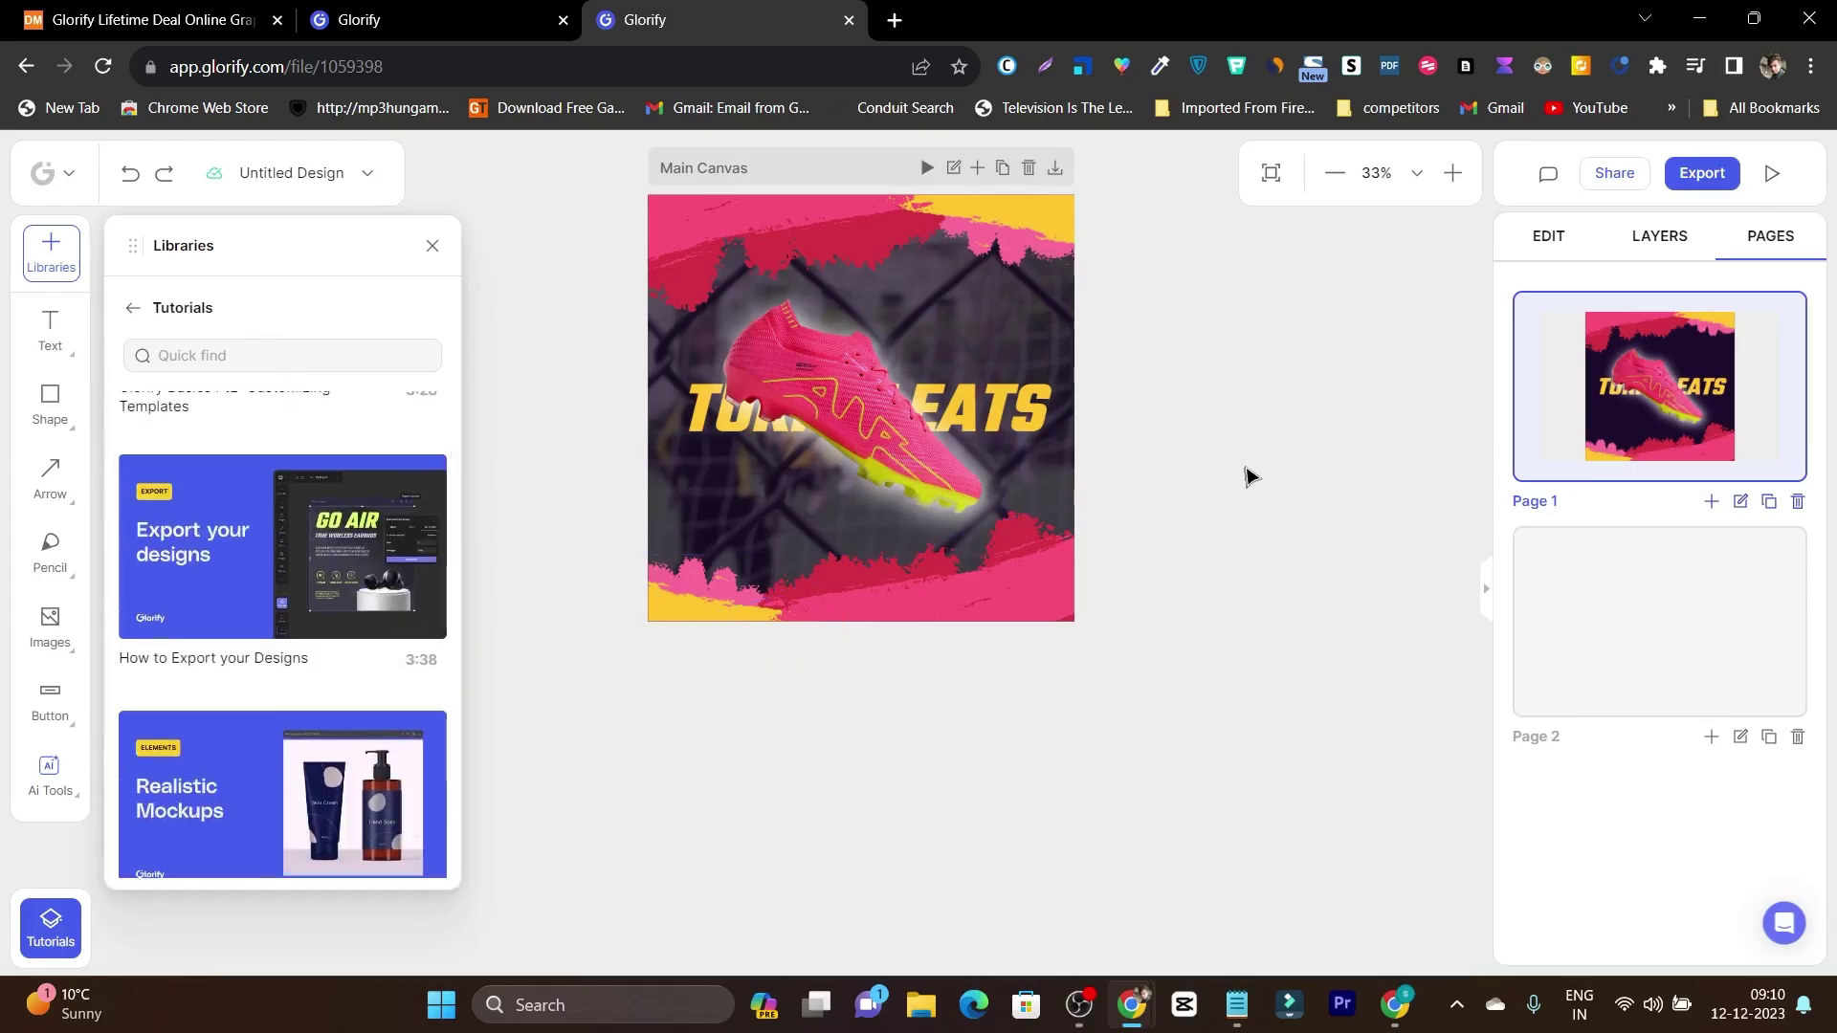
{"action": "left_click", "coordinate": [428, 244]}
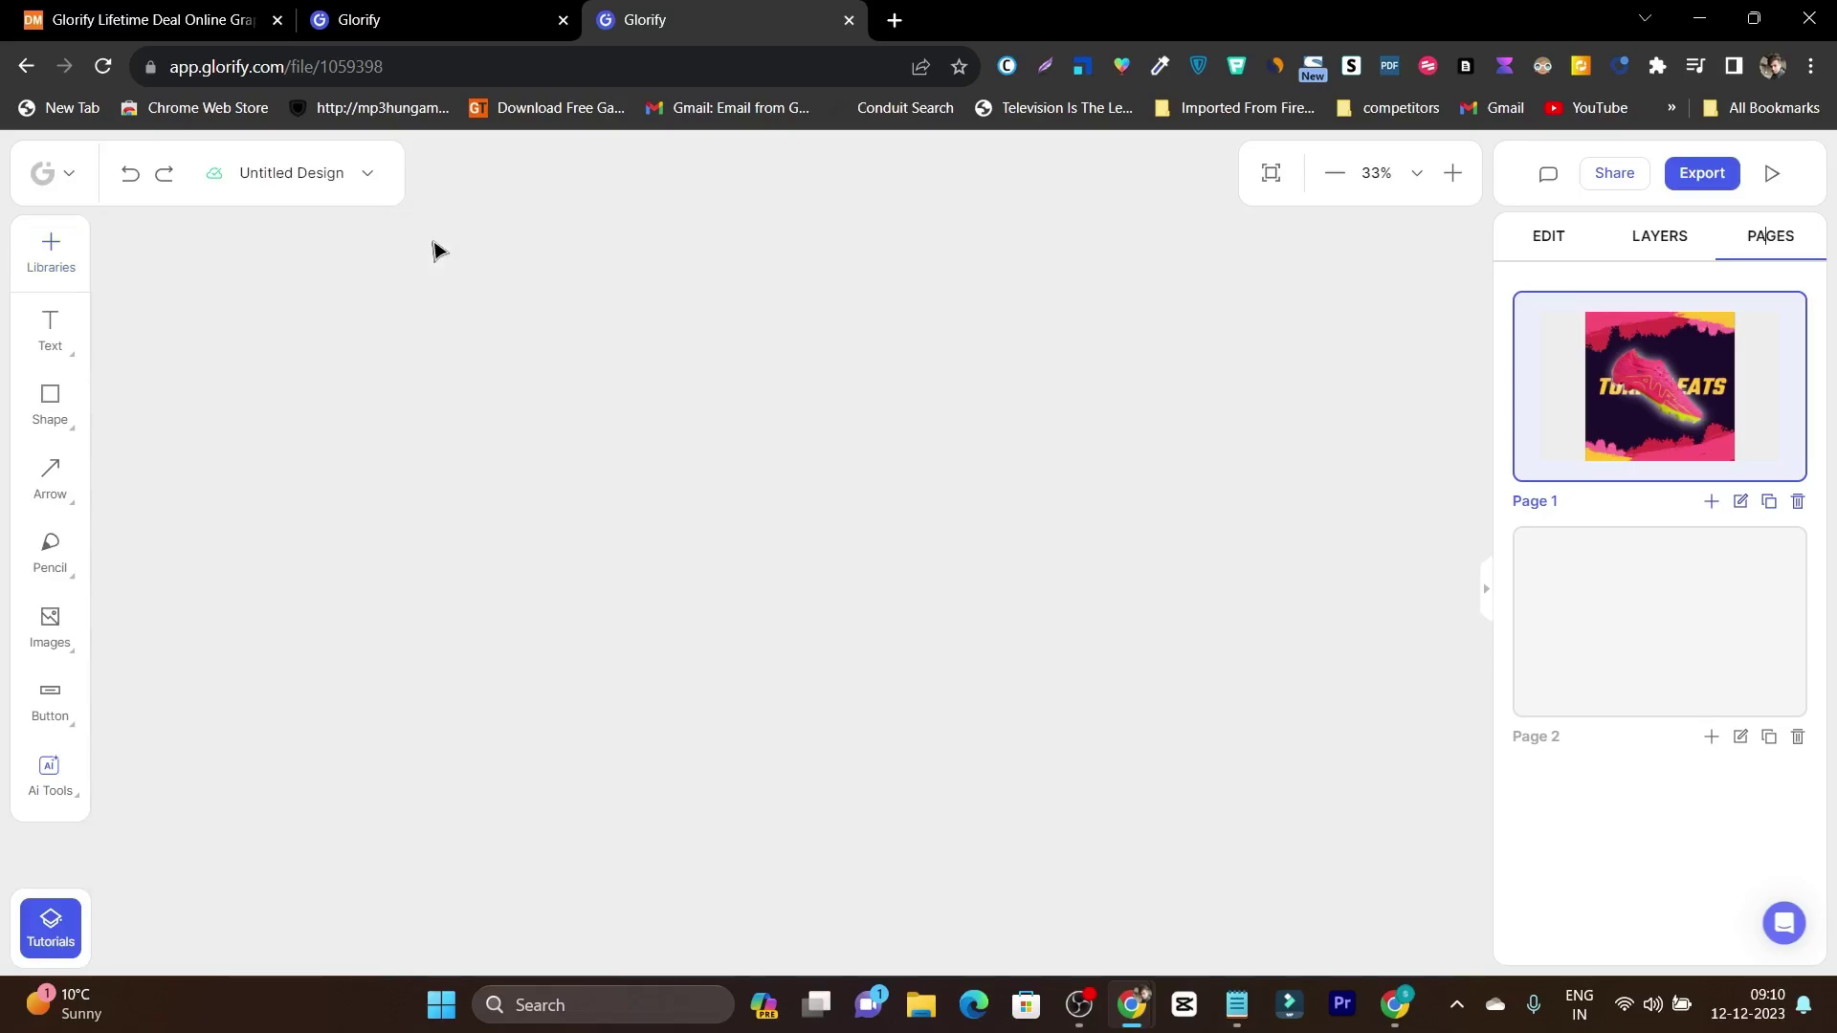
Browse the Leather Bag file's Templates collections, then return to the DealMirror $97.00 Glorify deal page
{"action": "left_click", "coordinate": [464, 9]}
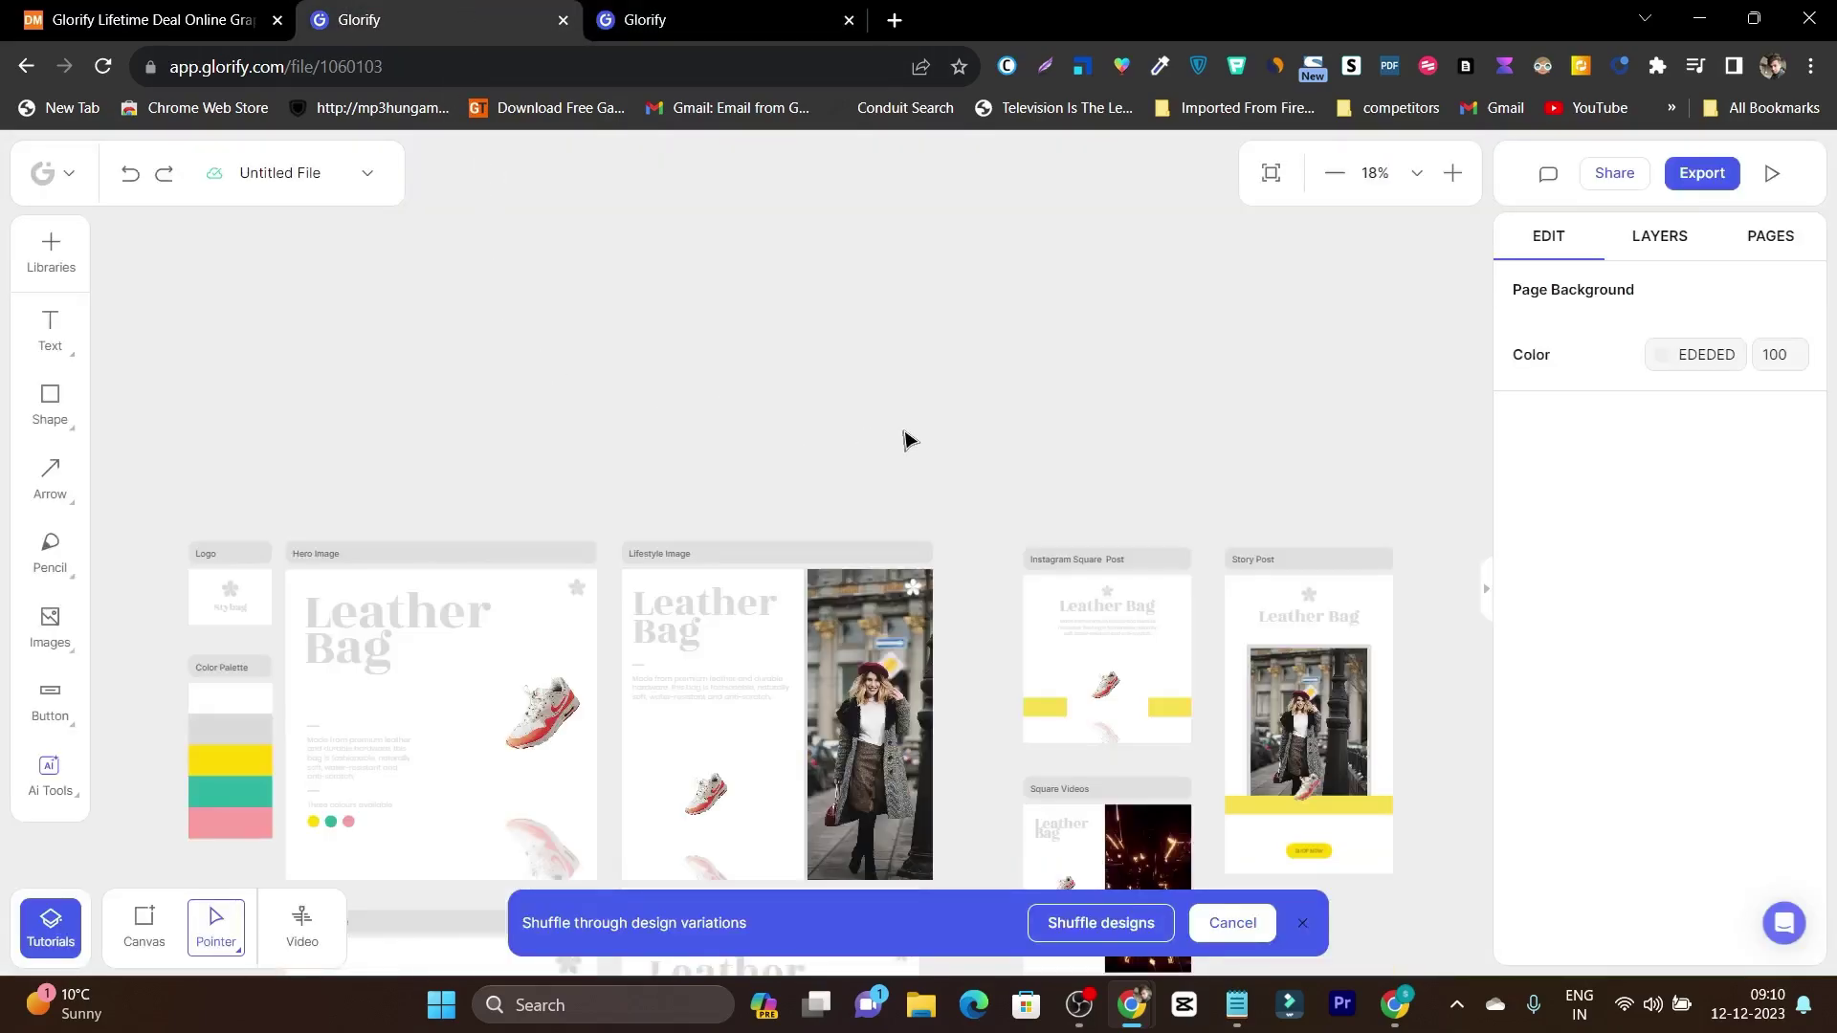
{"action": "scroll", "coordinate": [905, 439], "scroll_direction": "down", "scroll_amount": 5}
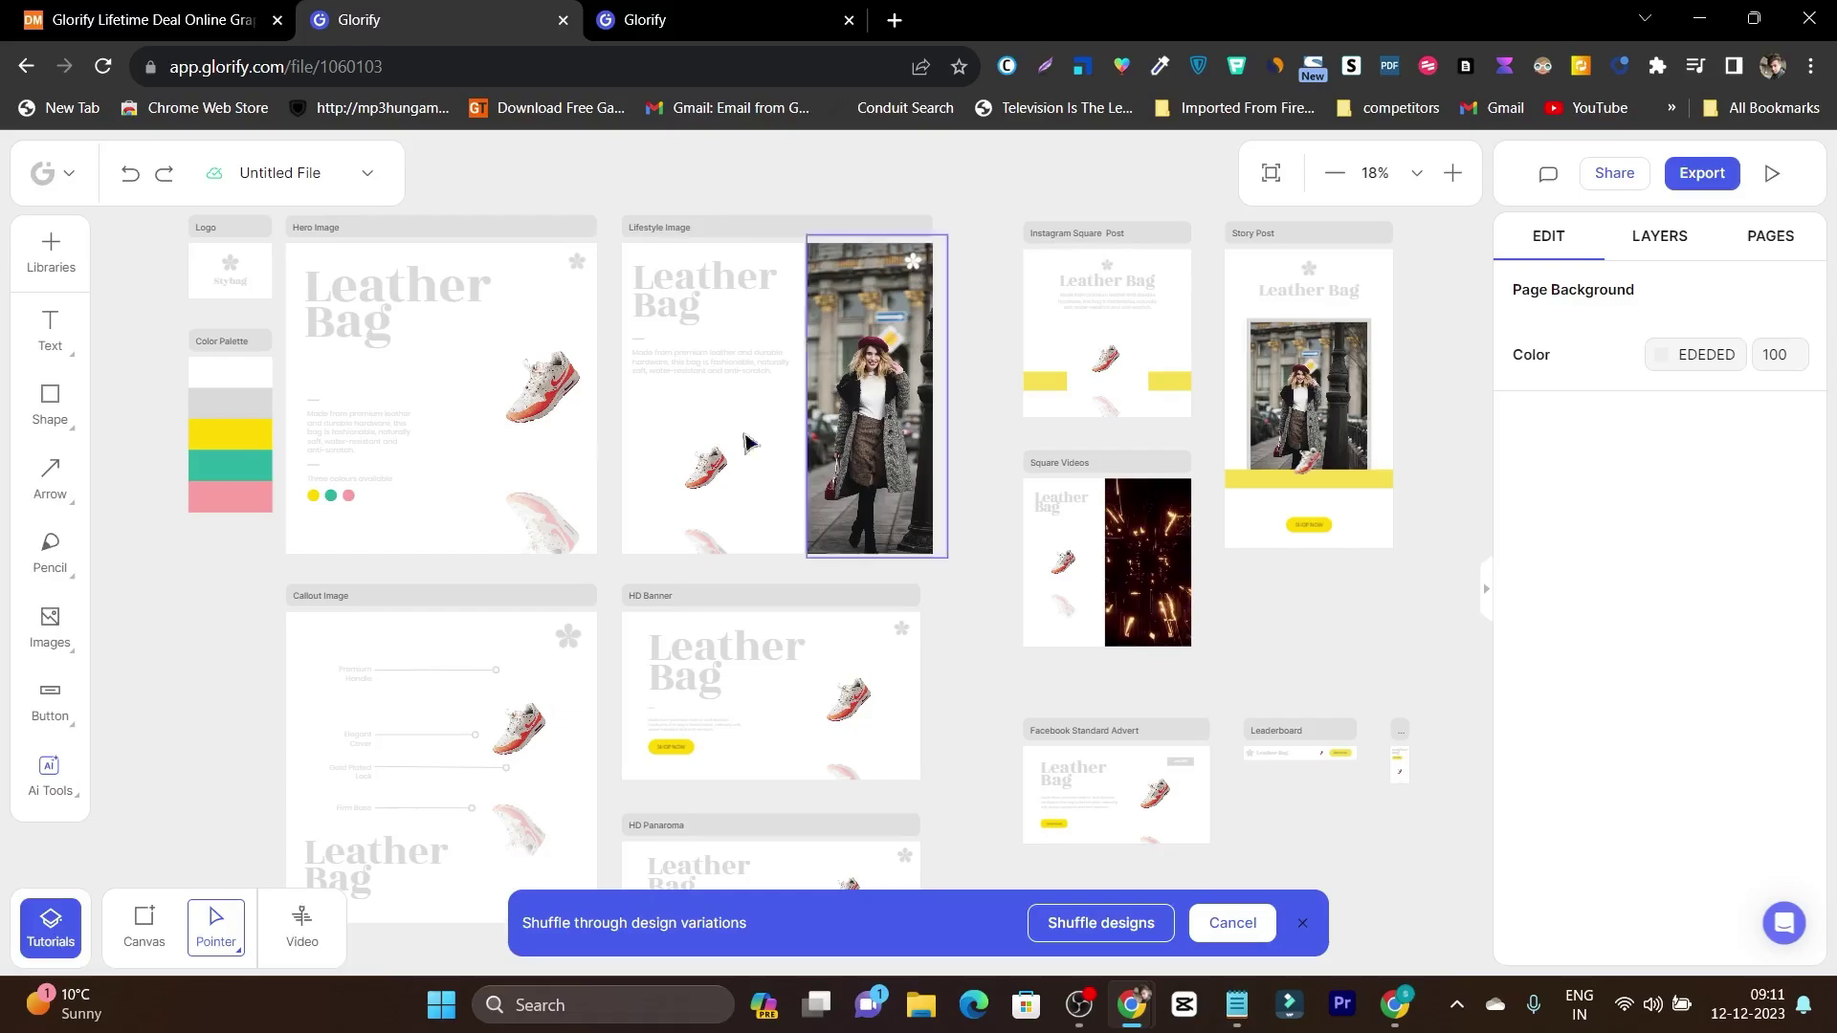
{"action": "left_click", "coordinate": [34, 271]}
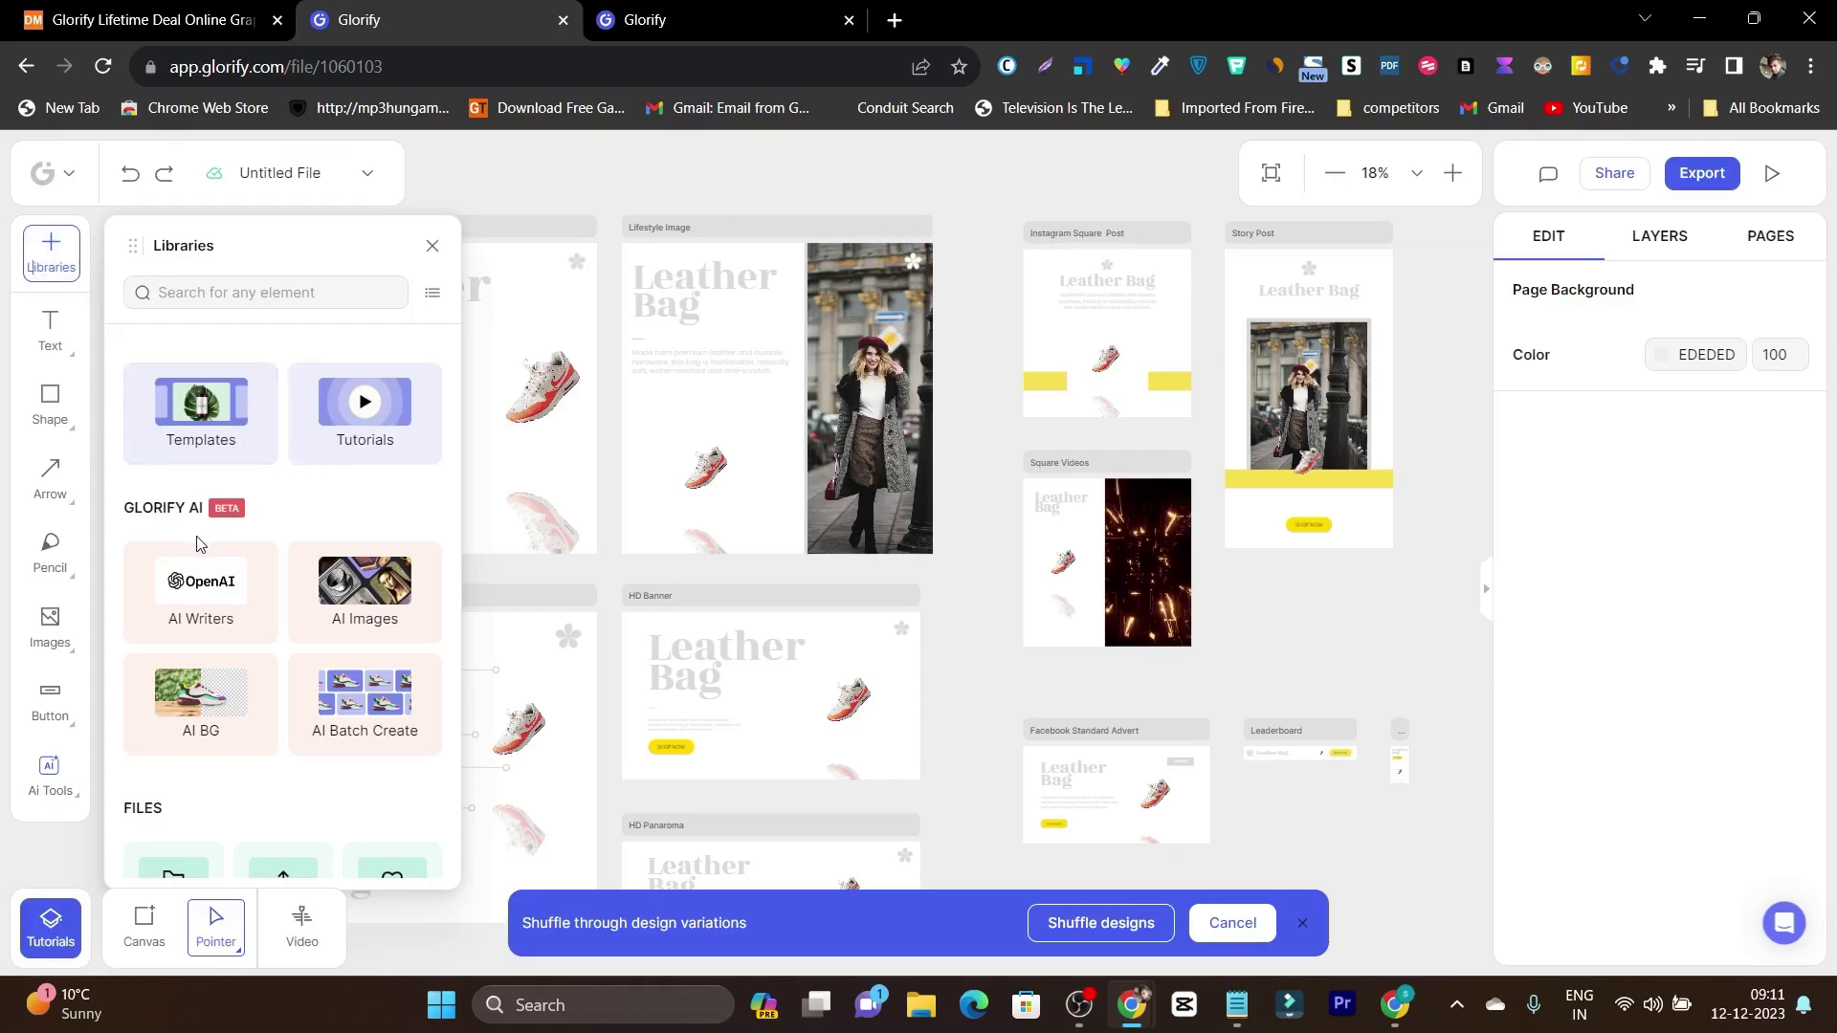
{"action": "left_click", "coordinate": [205, 435]}
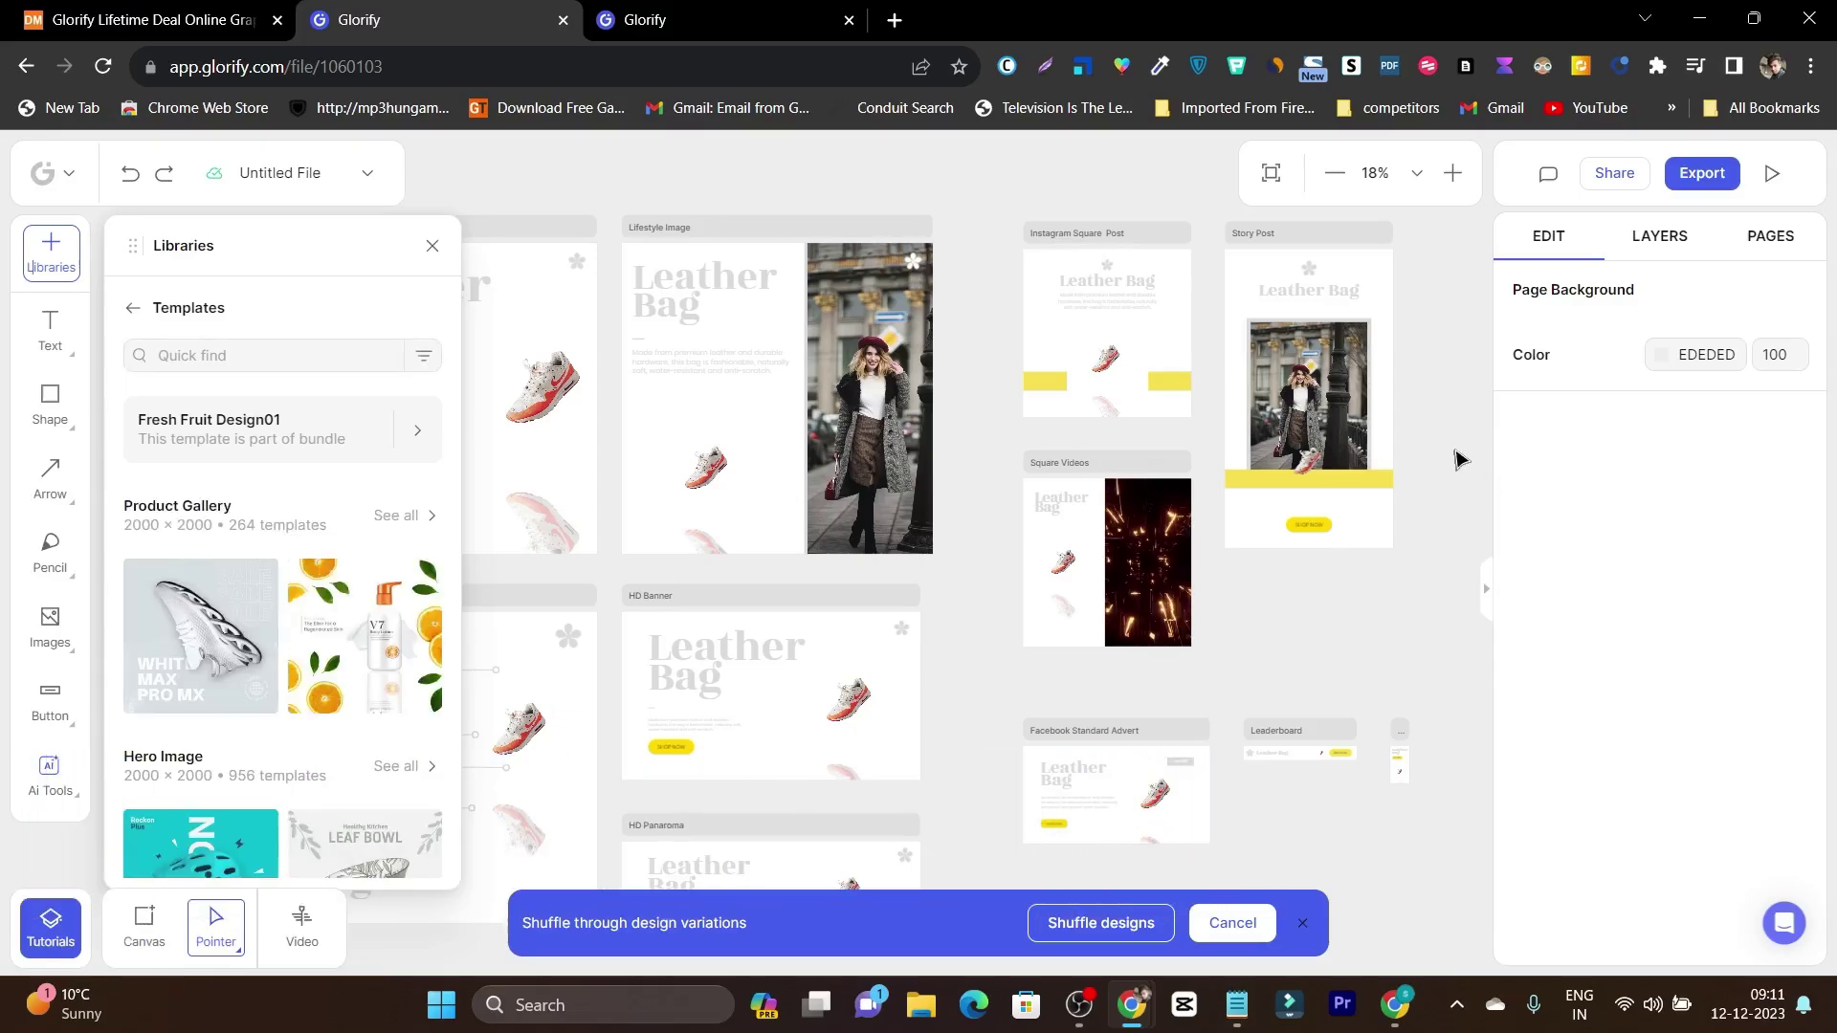
{"action": "left_click", "coordinate": [83, 10]}
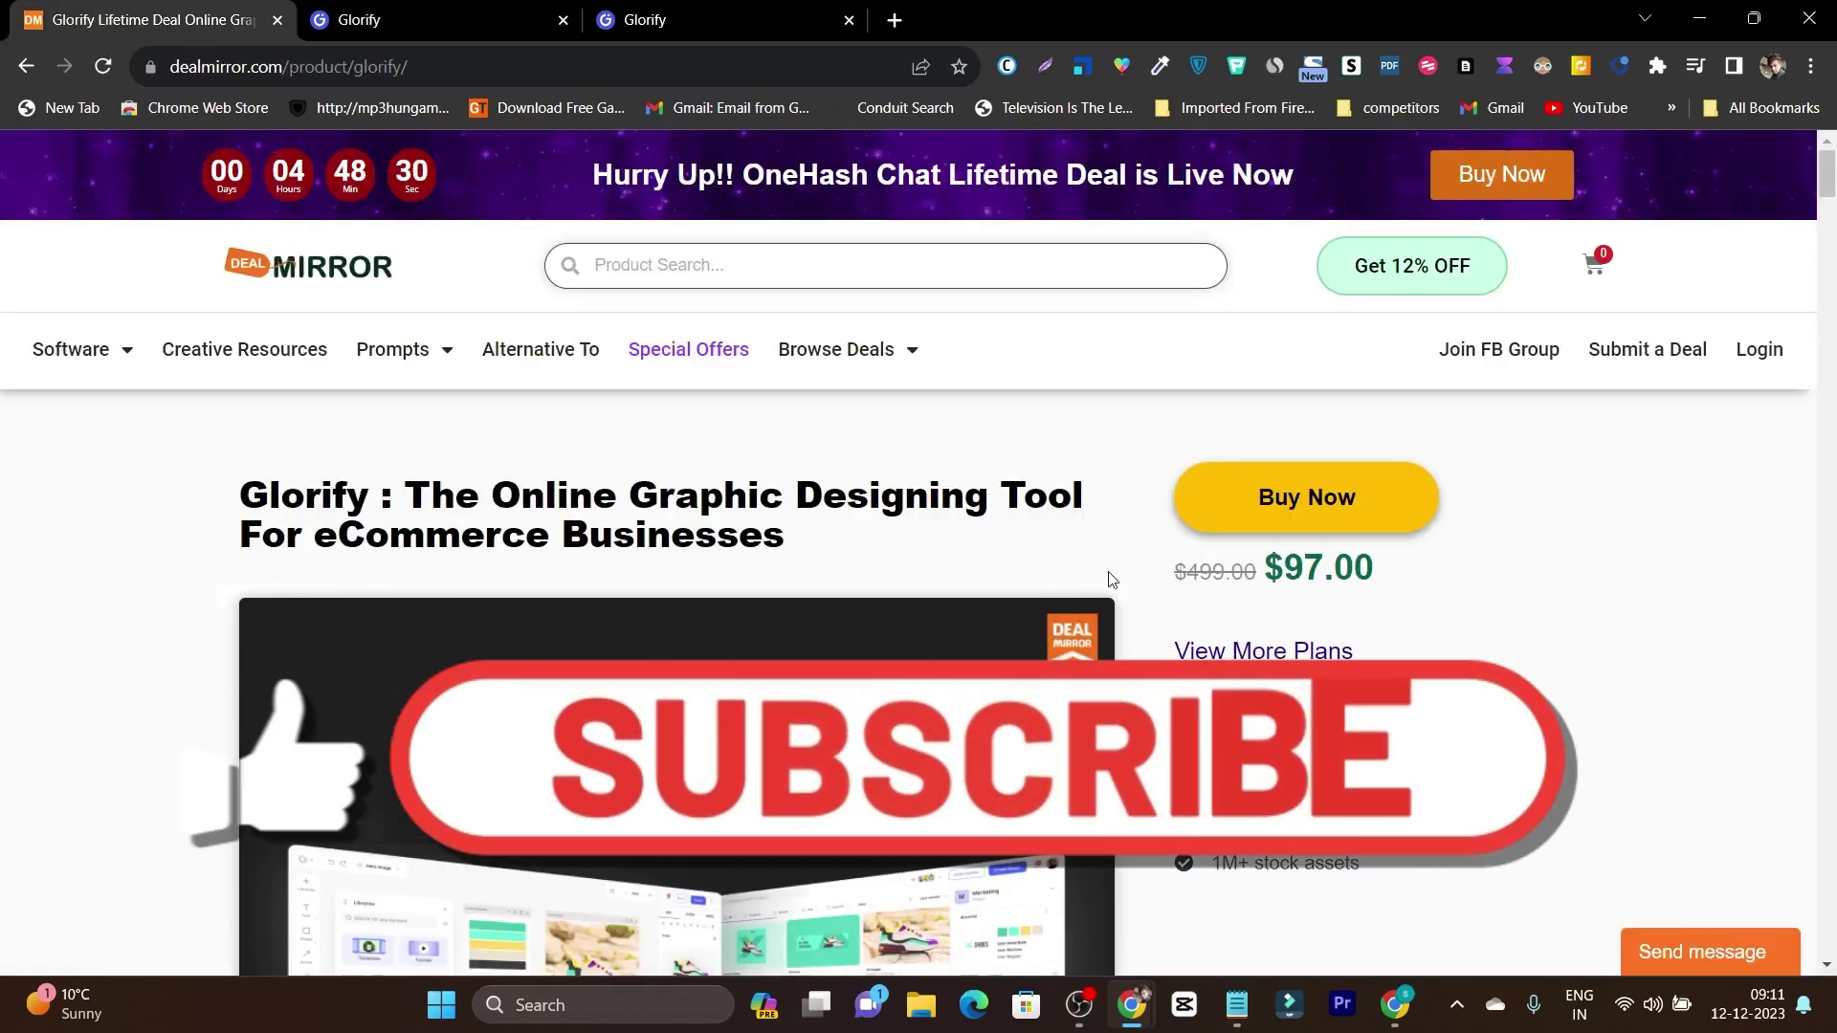
{"action": "scroll", "coordinate": [1109, 579], "scroll_direction": "down", "scroll_amount": 7}
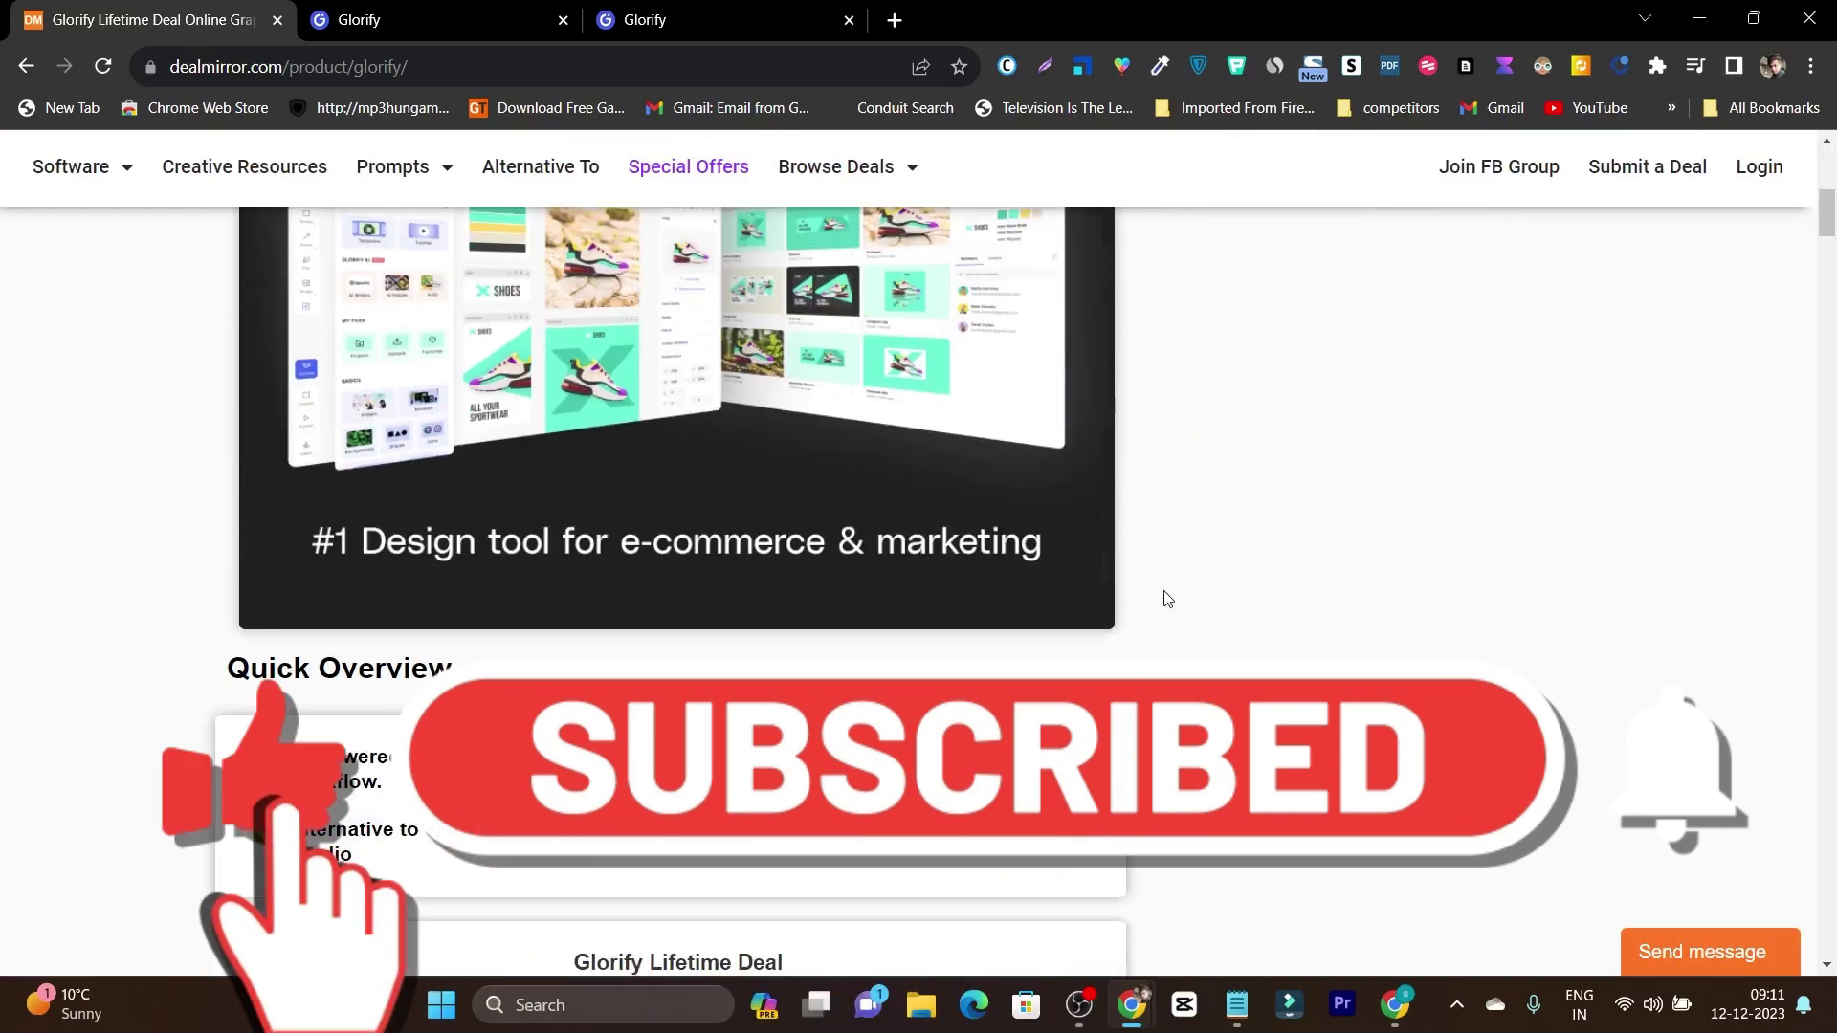